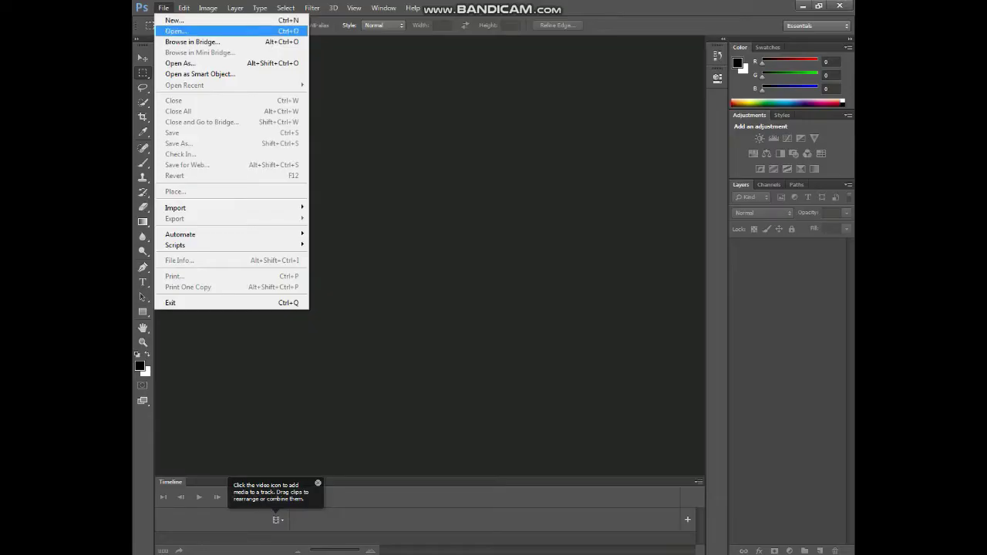
Open the unicorn tarpaulin PSD from QUIMOT (F:) > tarp > Unicorn > the client's folder
click(185, 31)
click(362, 252)
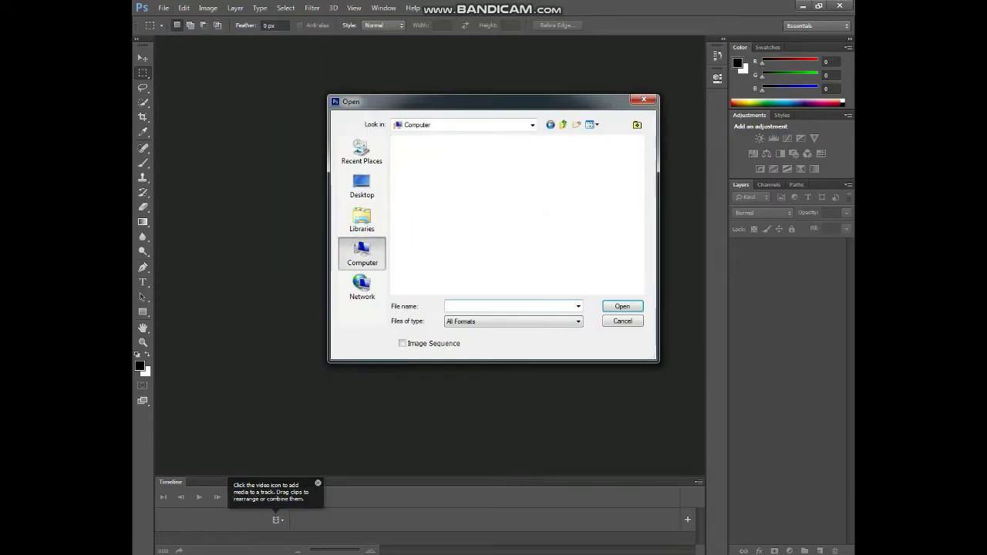
double_click(443, 207)
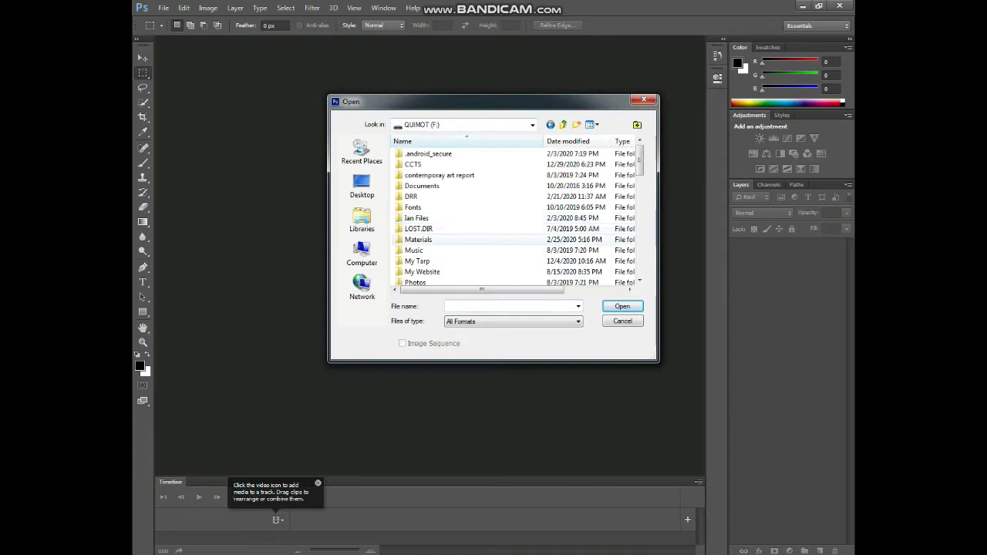
click(418, 238)
key(t)
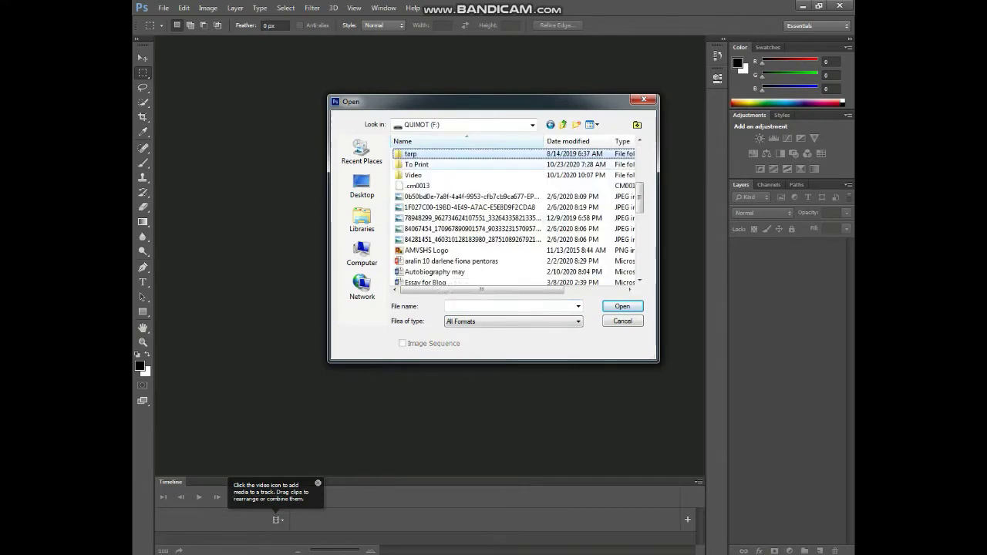
key(Return)
key(u)
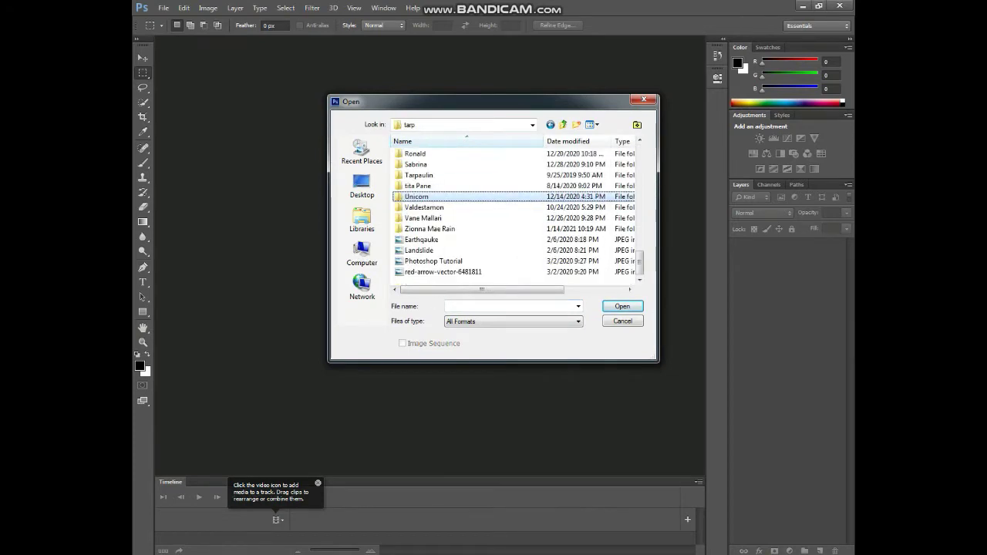
key(Return)
key(c)
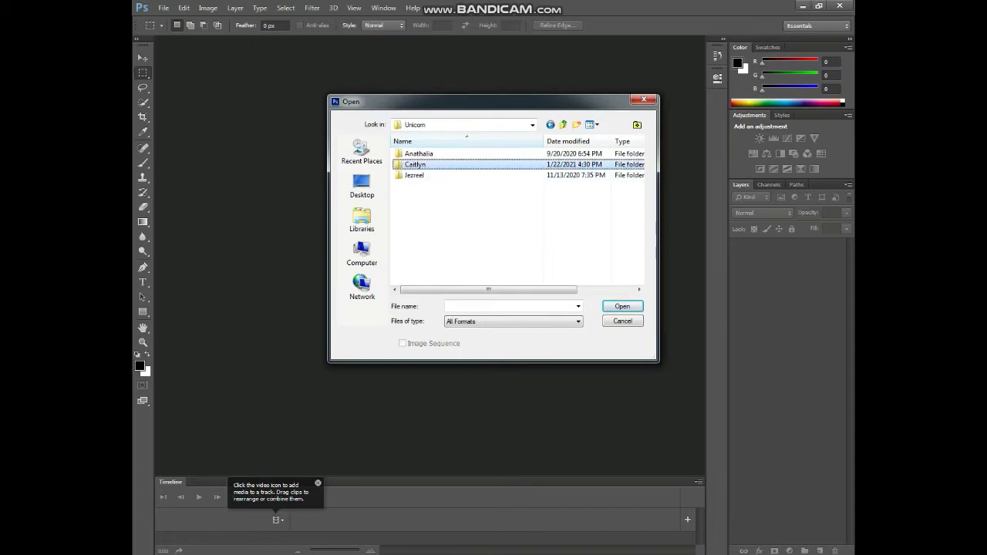
key(Return)
key(c)
key(Return)
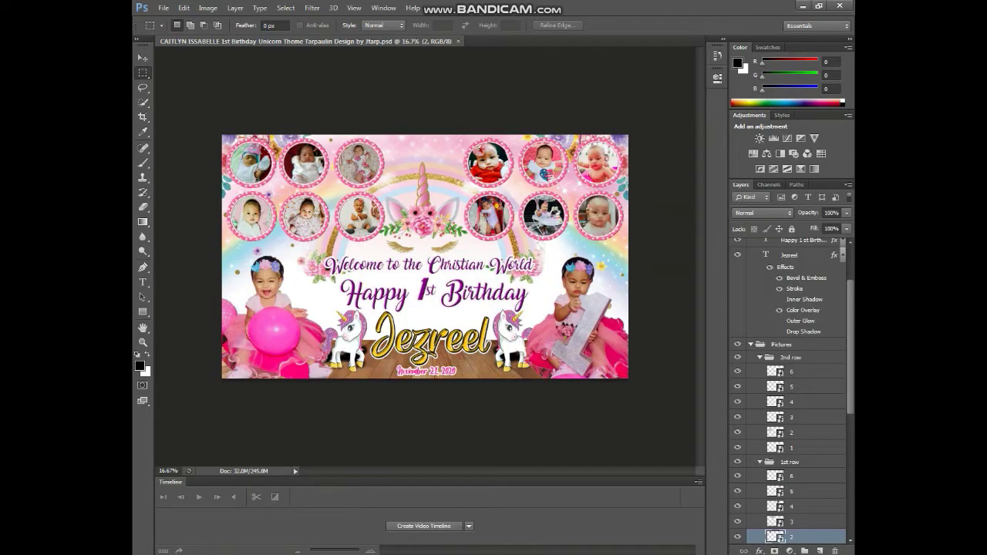
Switch to the client's Facebook chat and scroll down to the baby's name and date messages
click(802, 6)
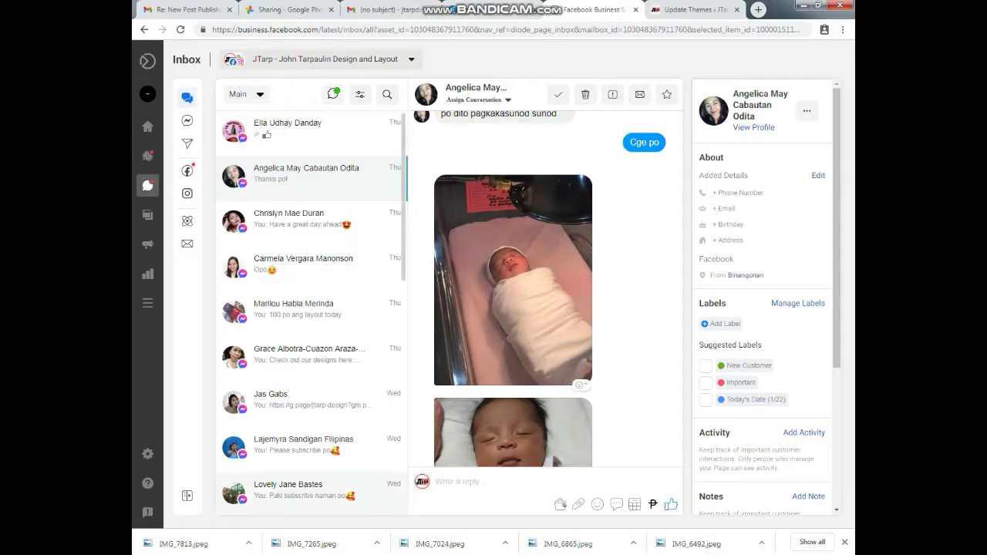
scroll(546, 289, down, 5)
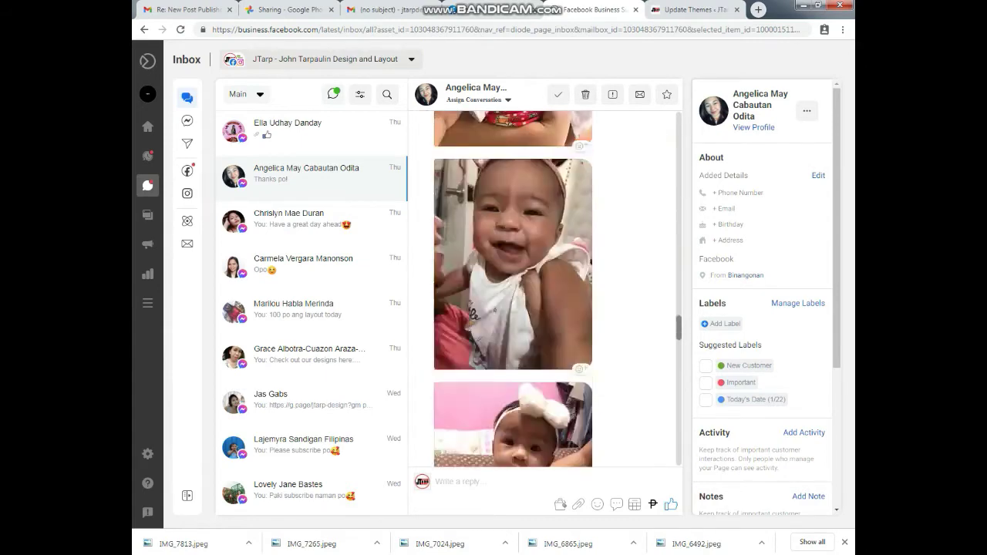
scroll(546, 289, down, 5)
scroll(546, 289, down, 5)
scroll(546, 290, down, 2)
scroll(421, 317, down, 1)
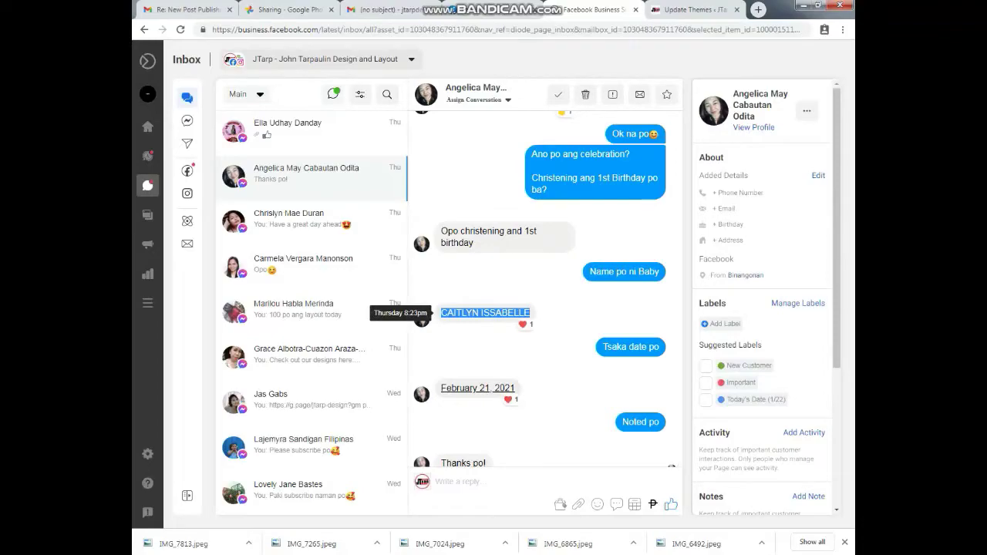
Back in Photoshop, paste the baby's full name over the old gold name text
key(alt+Tab)
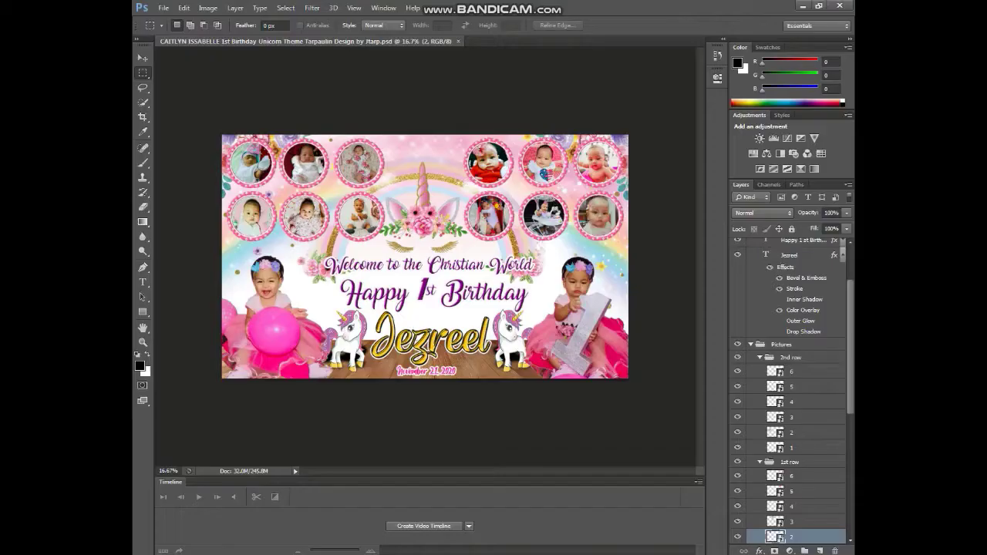
key(t)
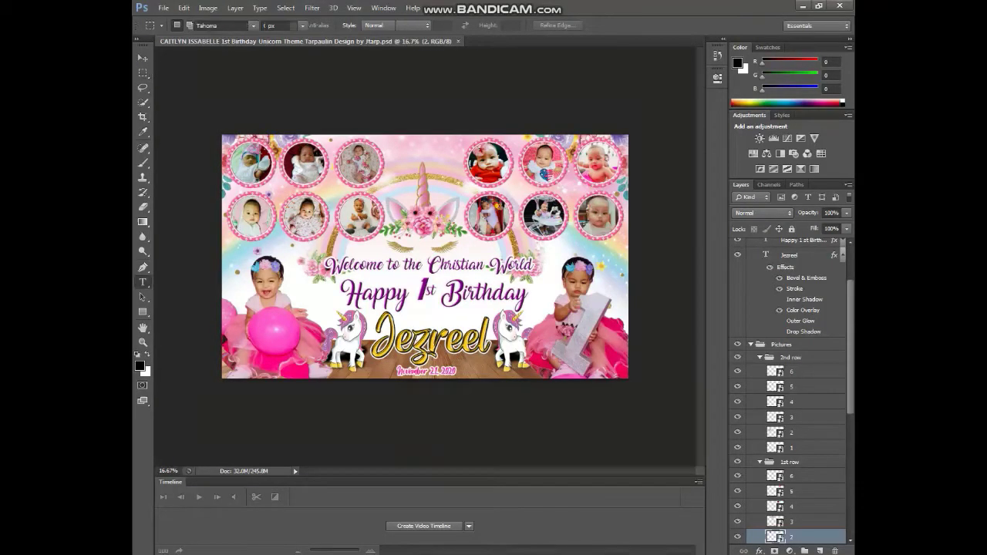
click(412, 325)
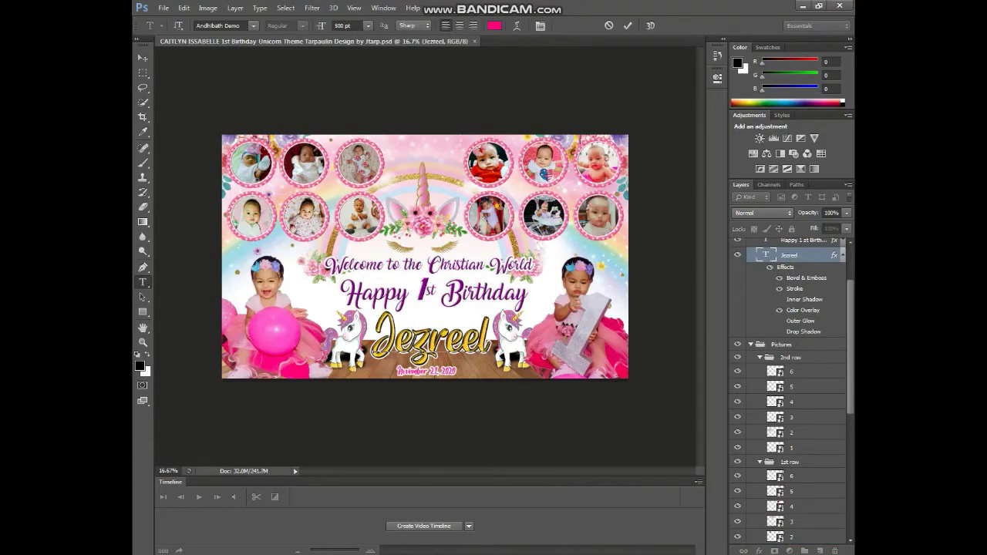
key(ctrl+a)
click(490, 339)
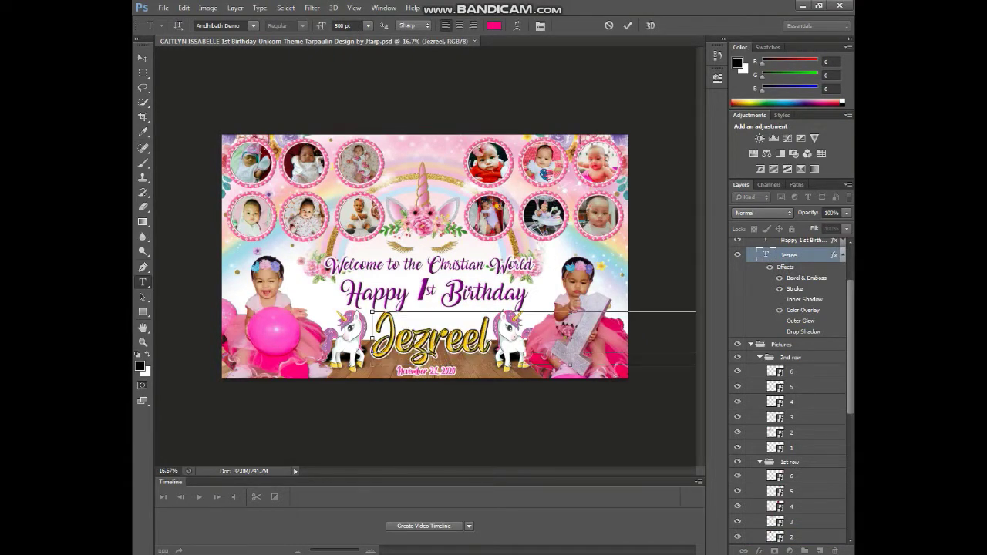
key(ctrl+v)
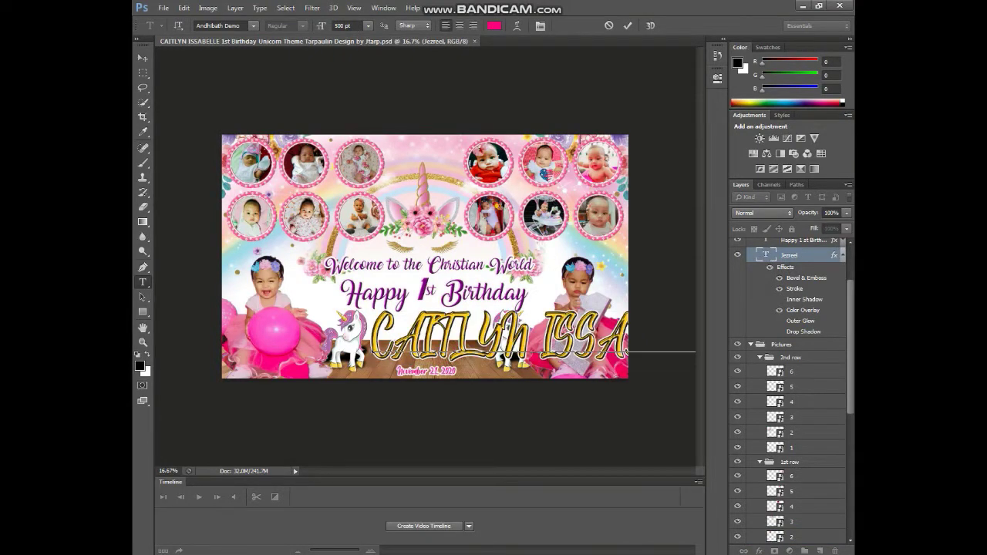
Replace the first name with 'Caitlyn' and shift the name text left
drag(392, 339, 529, 339)
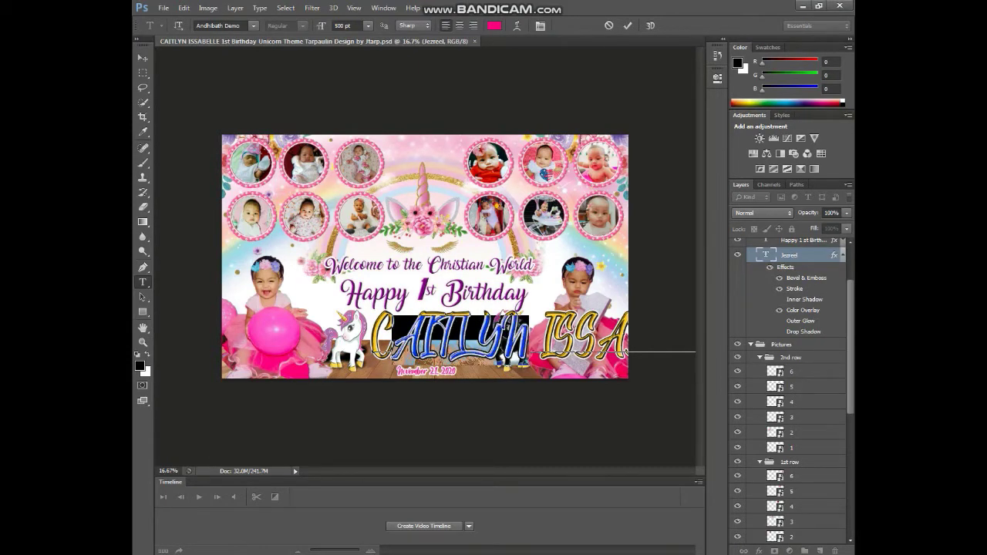
click(427, 345)
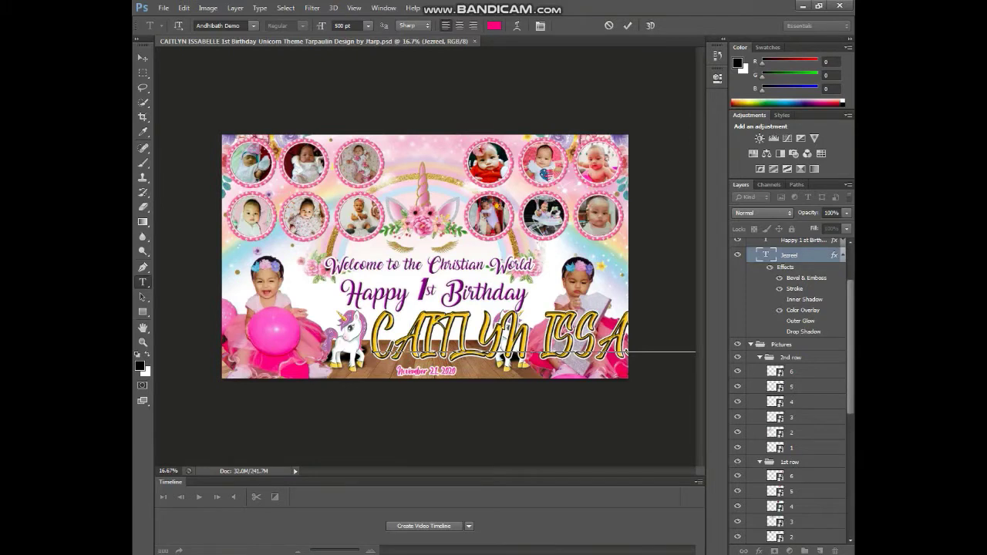
text(Caitlyn)
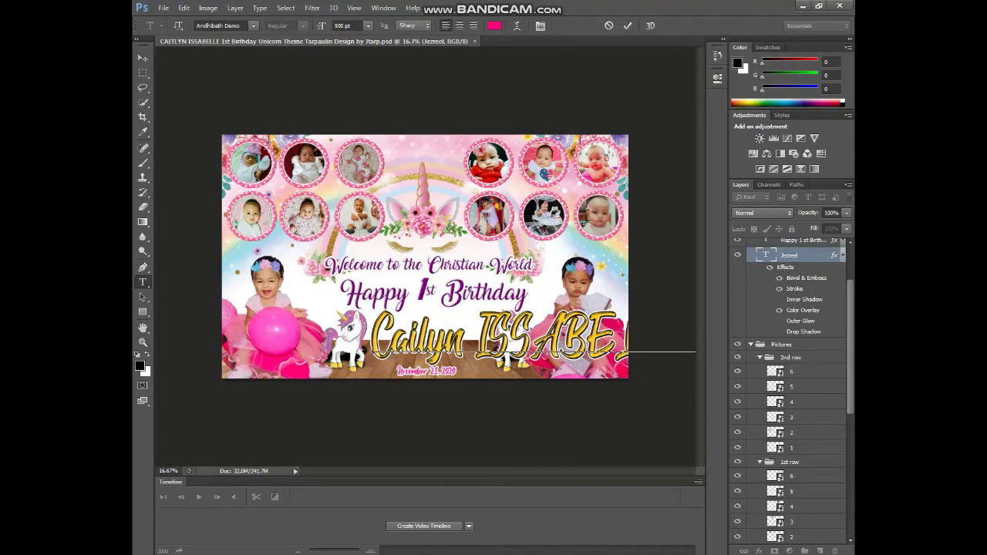
click(627, 25)
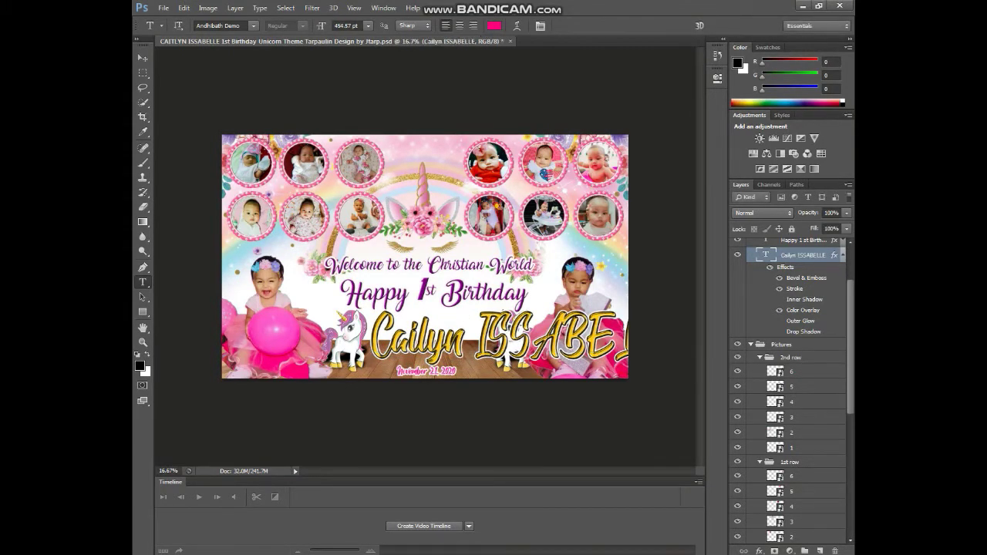
key(v)
drag(487, 328, 386, 326)
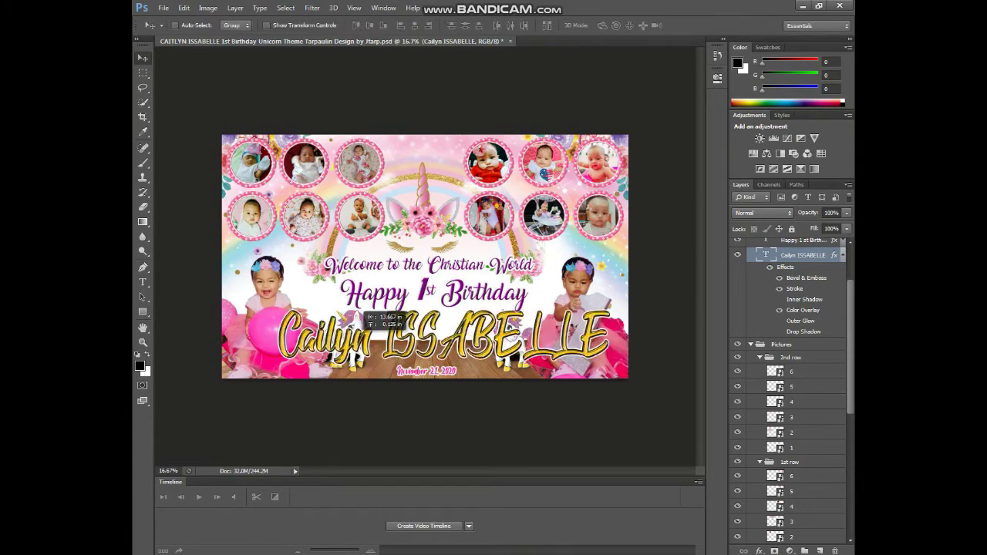
Add the middle name 'Issablelle' after the first name and move the text further left and down
key(t)
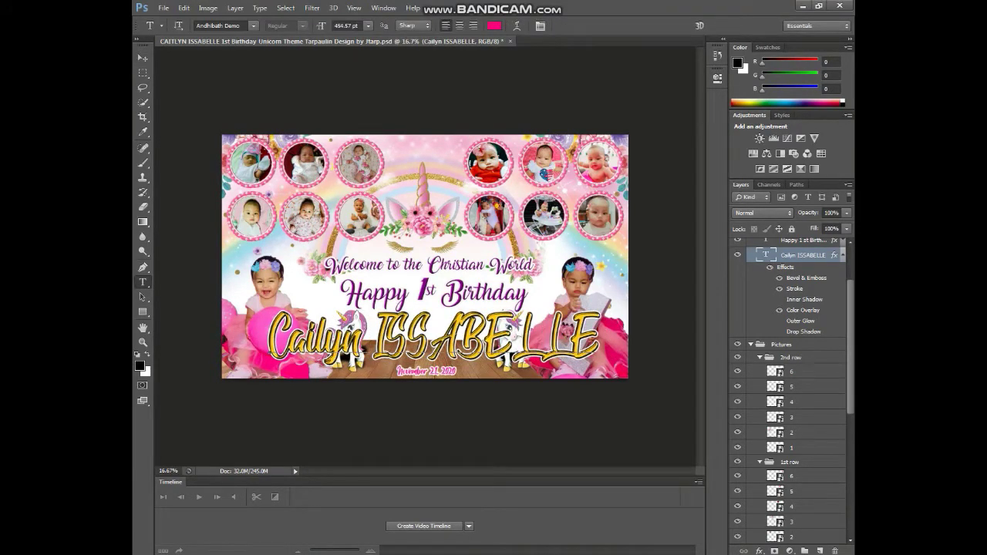
click(374, 339)
text(500)
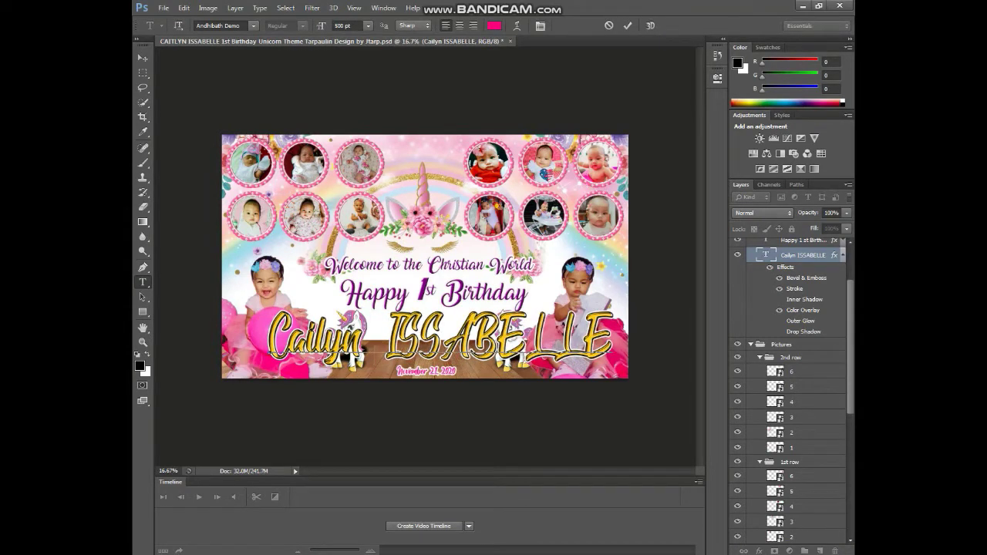
text(I)
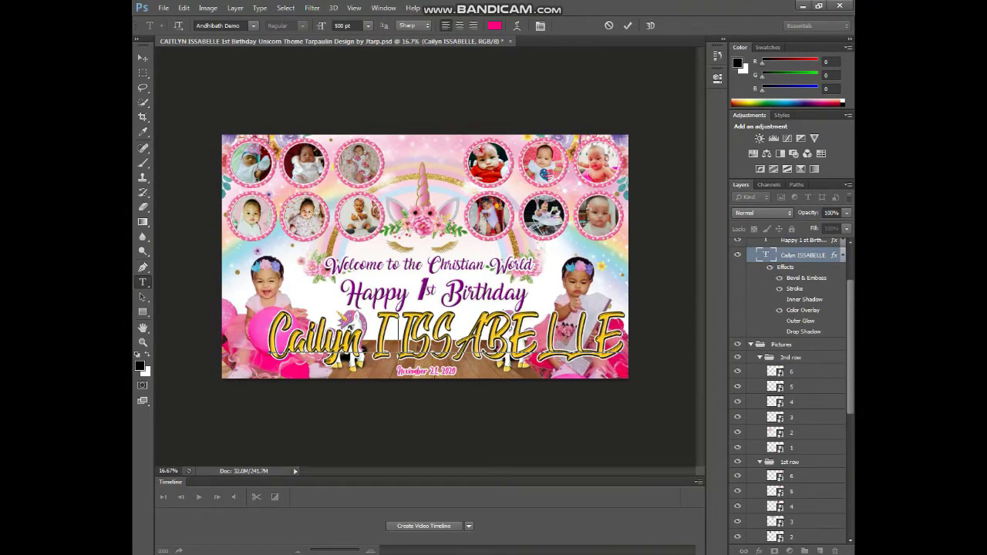
text(ss)
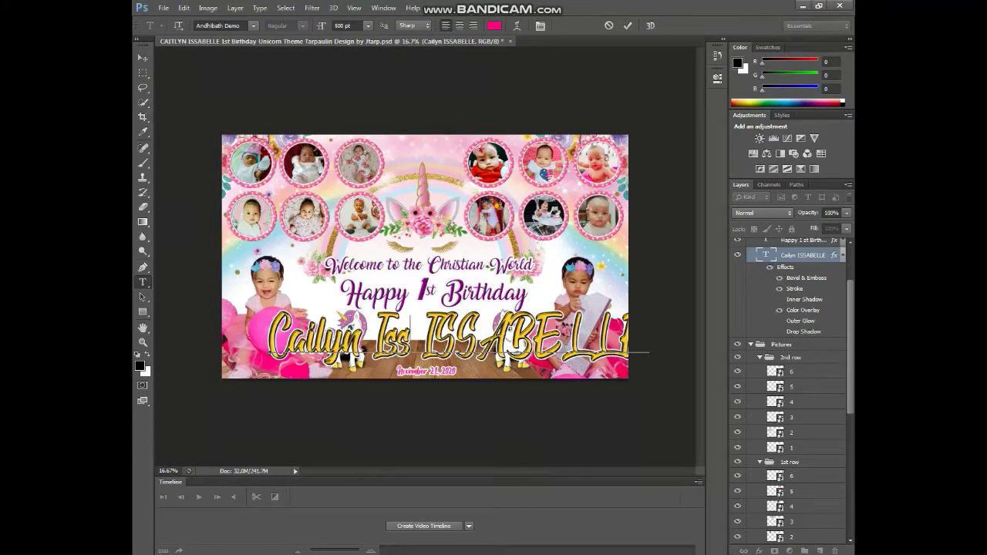
text(a)
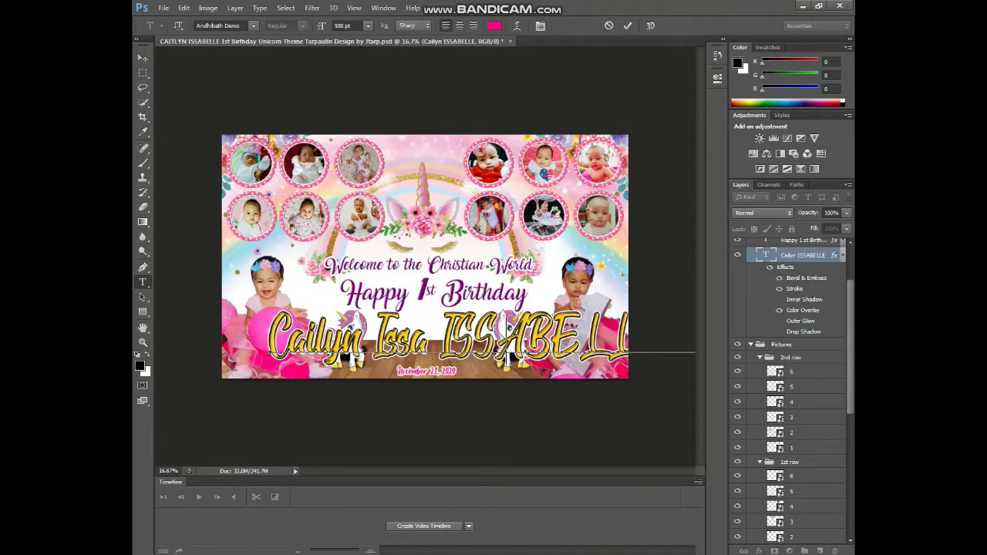
text(blelle)
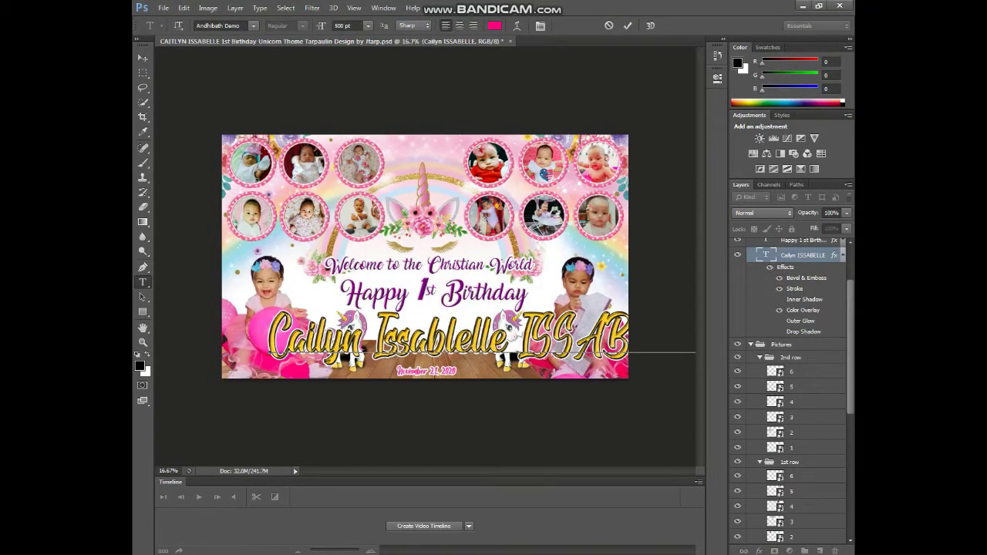
click(628, 26)
key(v)
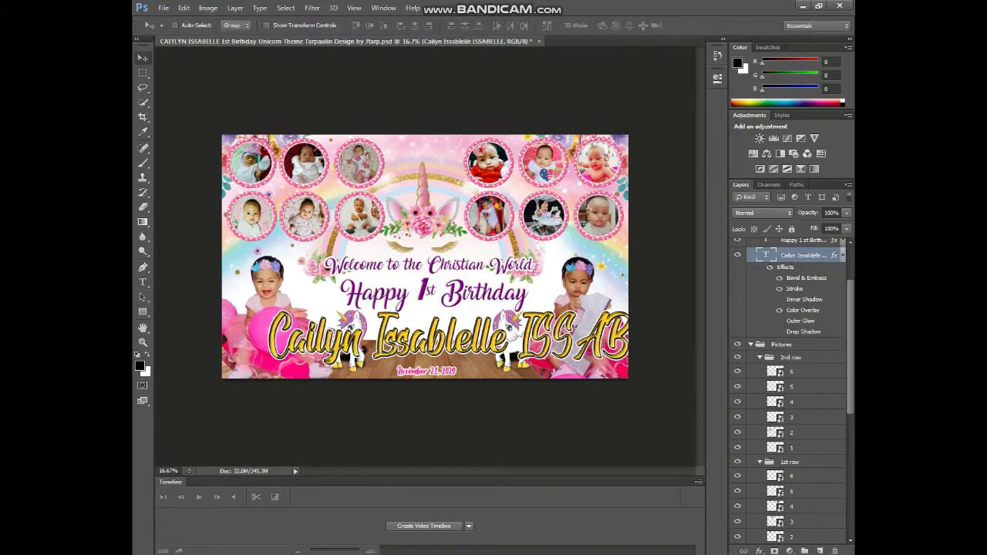
drag(612, 345, 501, 353)
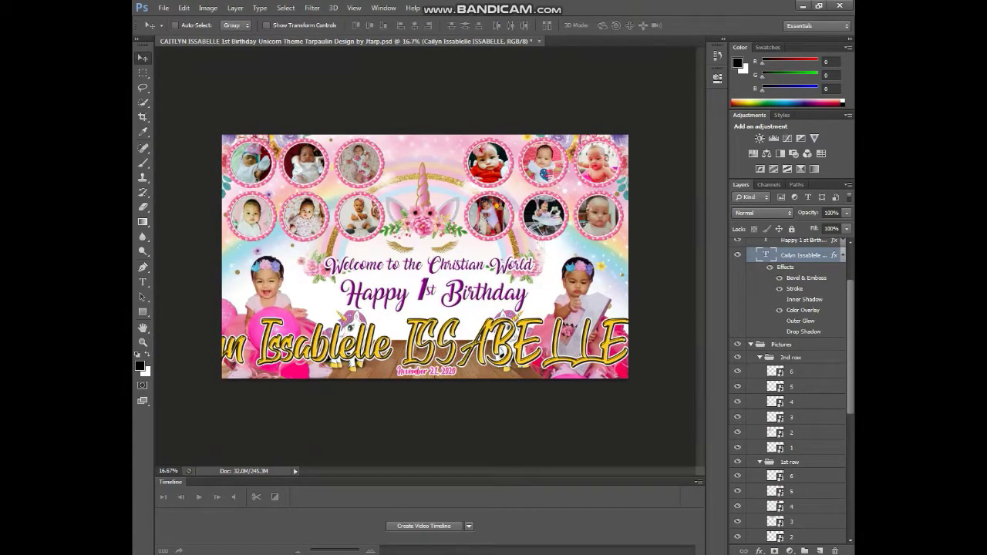
Delete the extra letter and the duplicate ISSABELLE, then centre the name at the bottom
key(t)
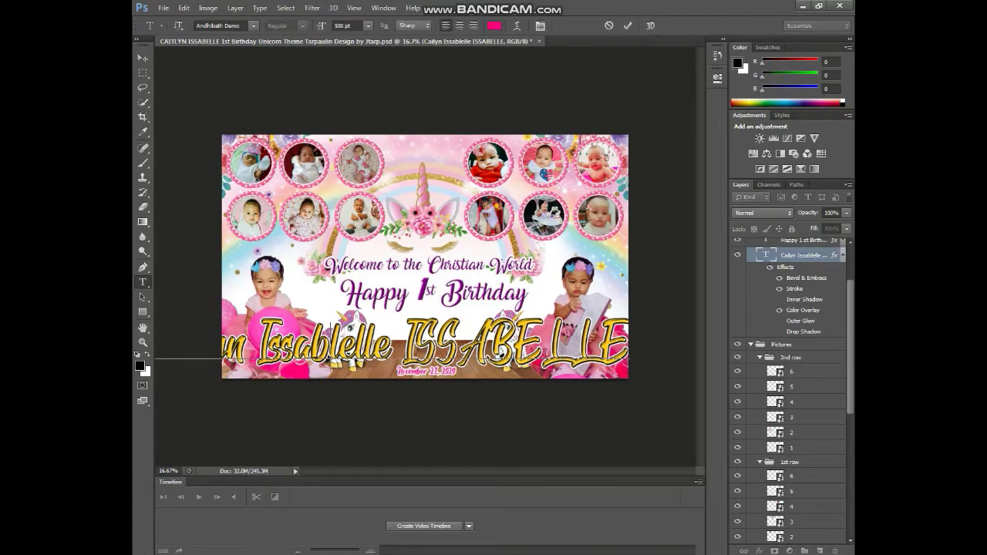
key(Delete)
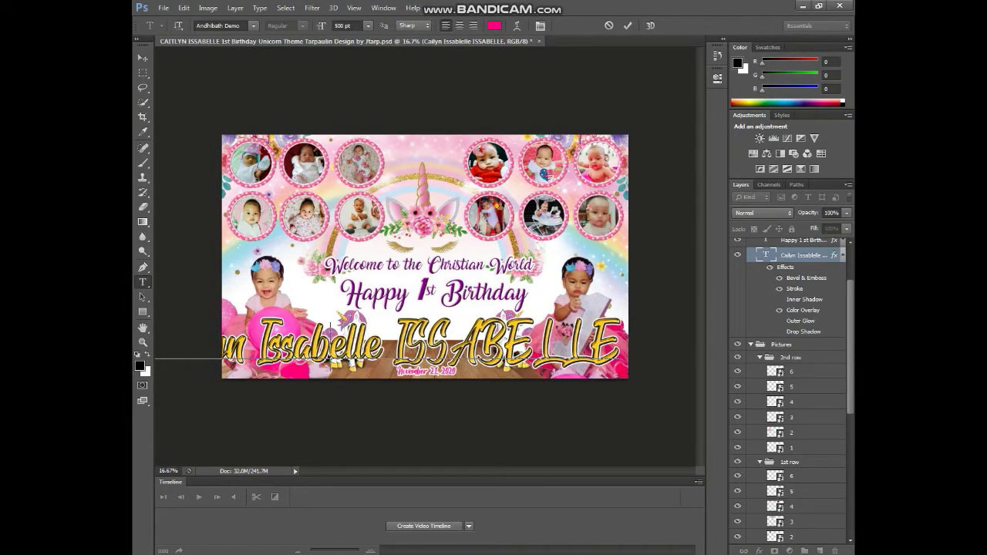
key(shift+Right)
key(shift+Right)
key(shift+Right)
key(shift+Right)
key(shift+Right)
key(shift+Right)
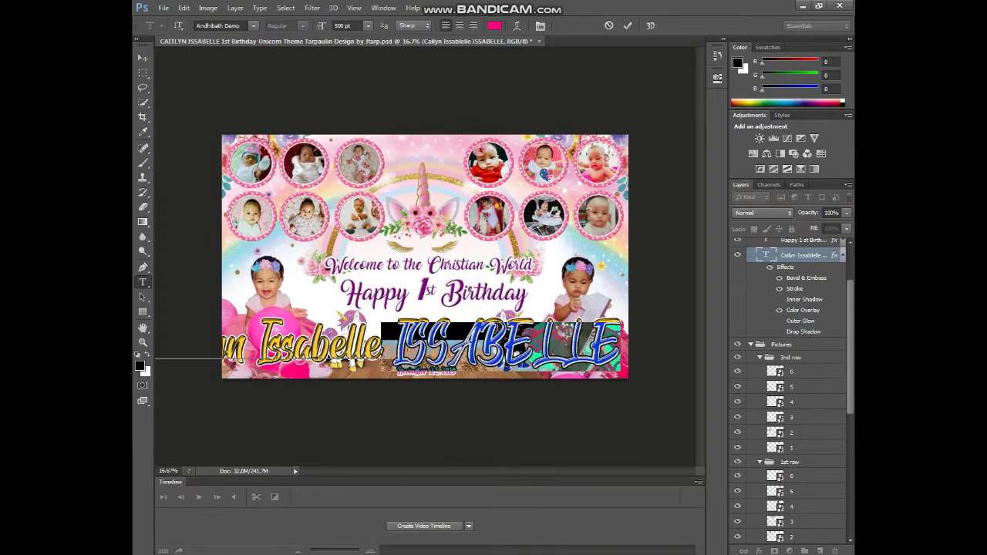
key(Delete)
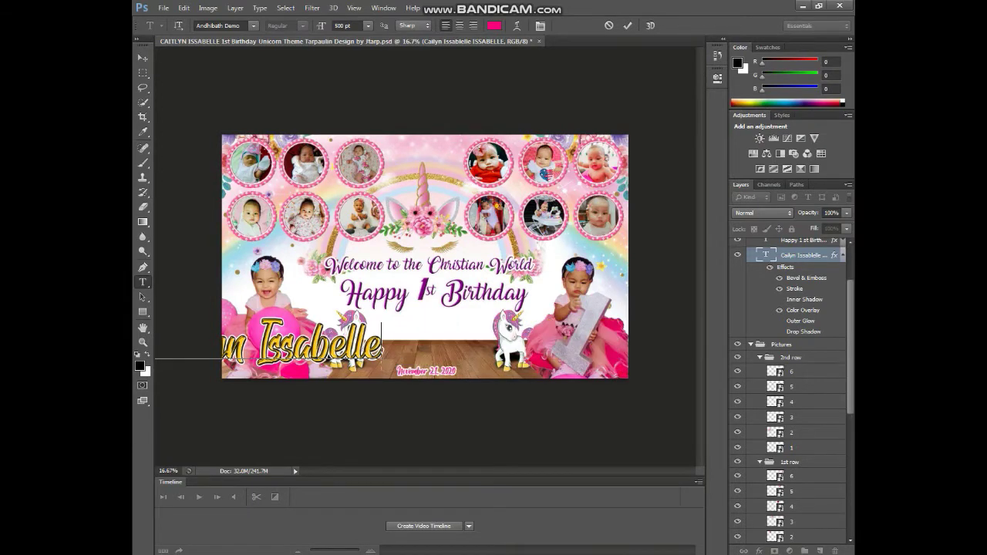
click(629, 26)
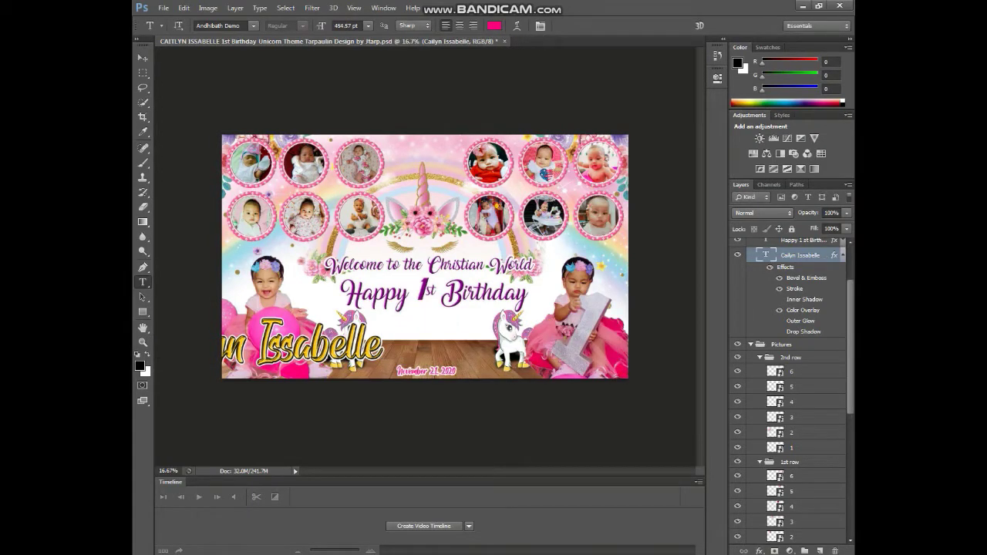
key(v)
drag(342, 316, 511, 316)
Nudge the name slightly left and delete Layer 2 from the 2nd row group
key(Left)
key(Left)
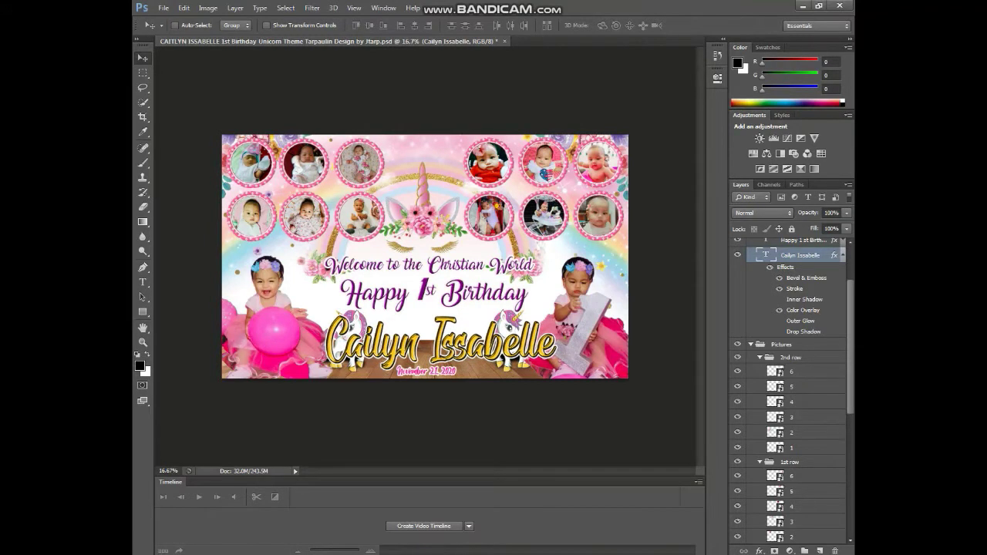
key(Left)
key(Left)
key(Left)
key(Left)
key(Left)
key(Left)
key(Left)
key(Left)
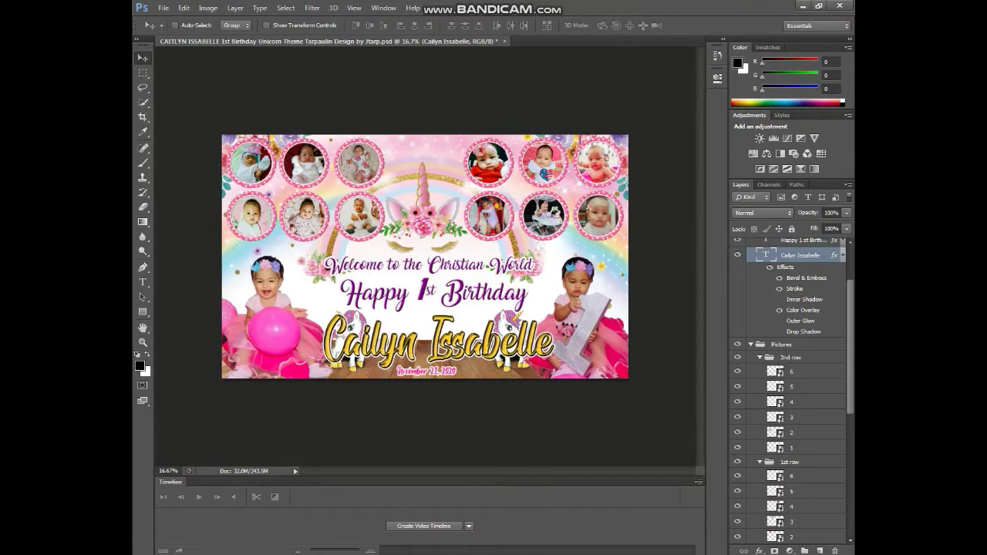
key(Left)
key(Left)
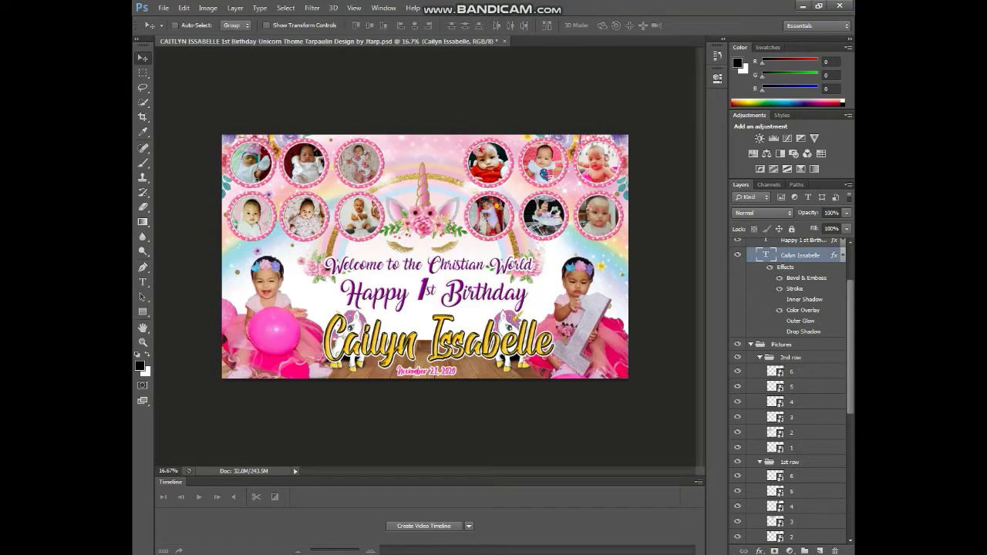
click(790, 357)
scroll(786, 392, down, 2)
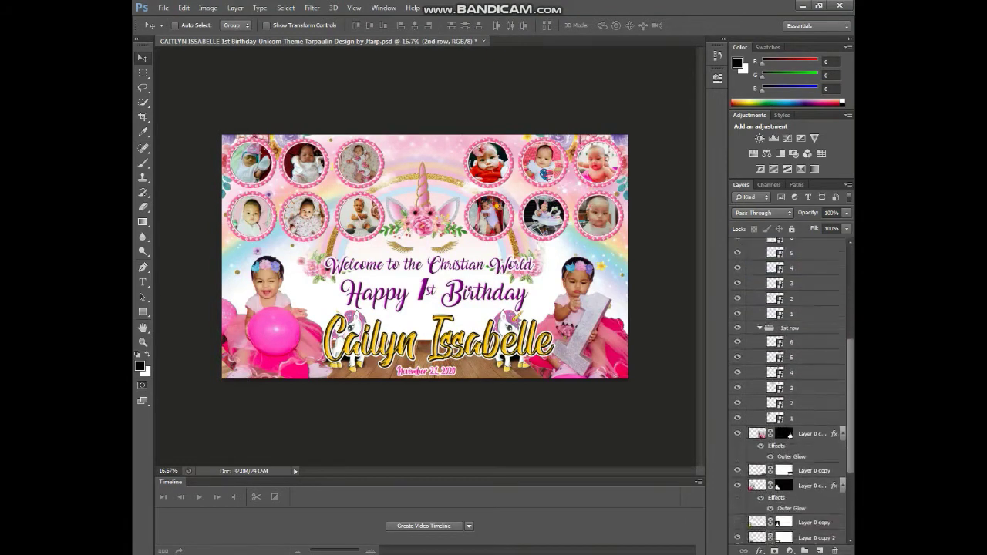
scroll(786, 391, down, 2)
scroll(786, 391, down, 2)
scroll(786, 392, down, 1)
click(781, 433)
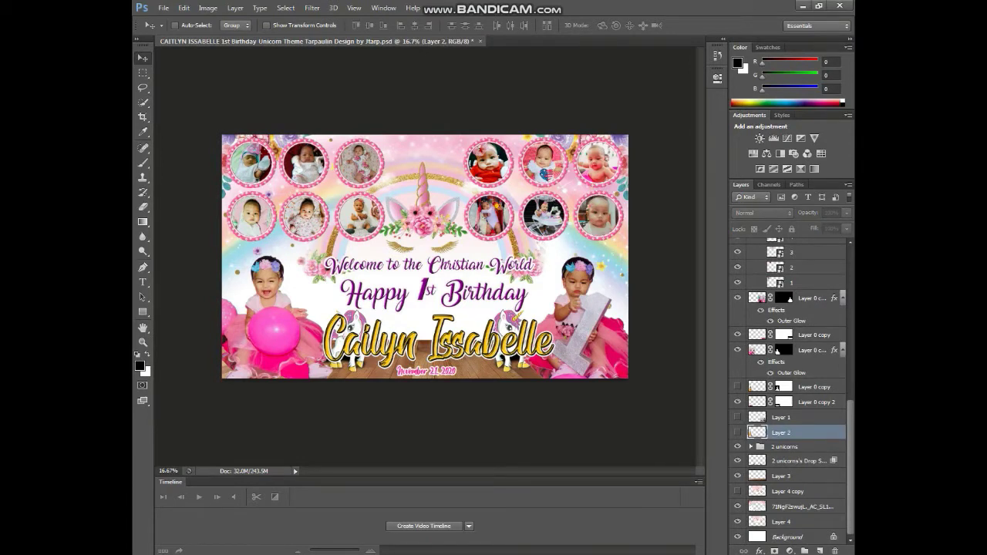
key(Delete)
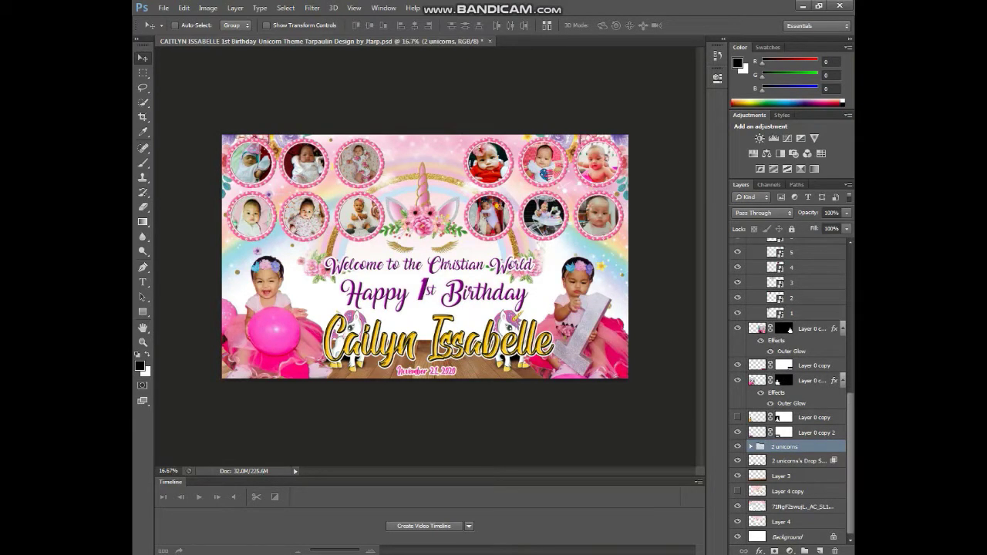
Position the Layer 5 copy and Layer 5 unicorns beside the babies, then save the tarpaulin
click(751, 446)
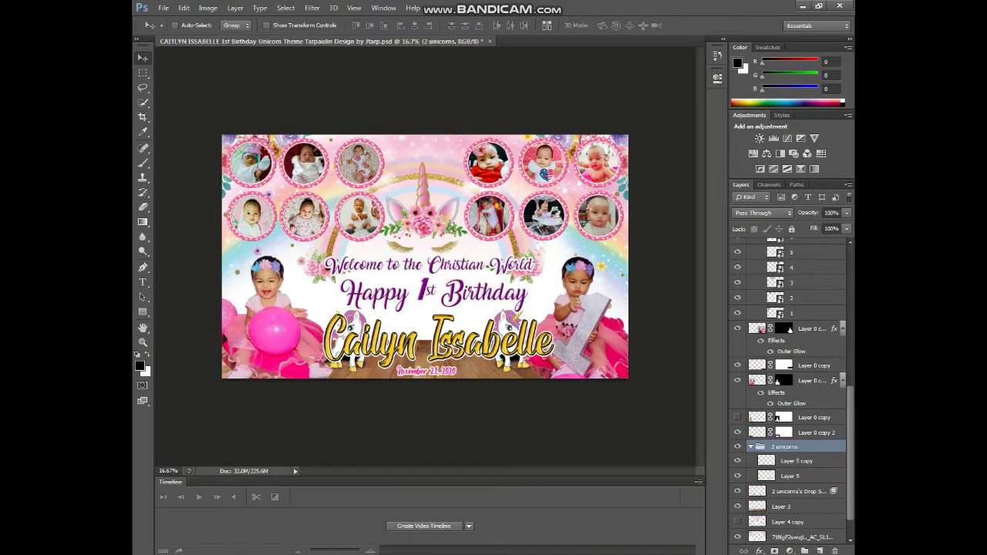
click(794, 460)
mouse_move(528, 313)
mouse_down()
mouse_move(541, 315)
mouse_move(481, 314)
mouse_move(501, 296)
mouse_up()
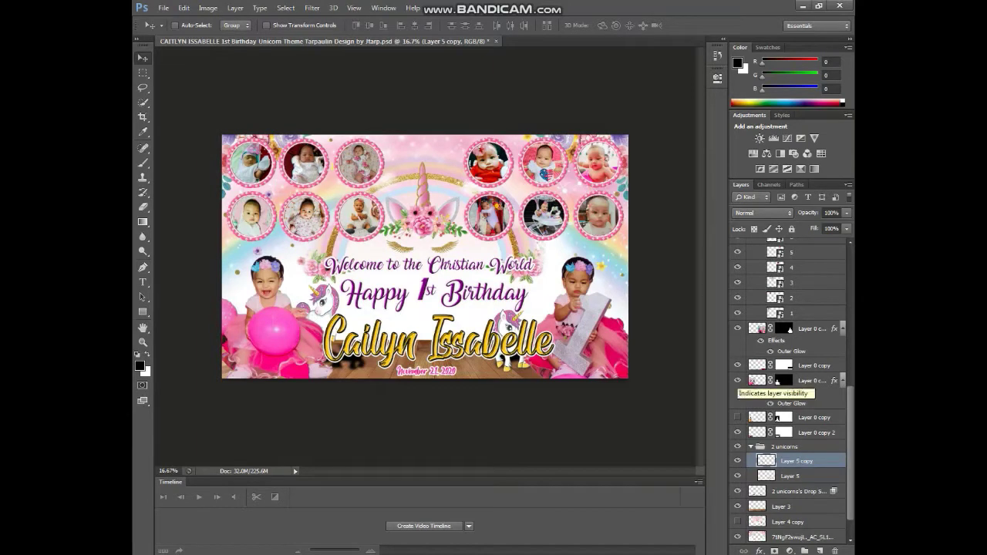
click(790, 475)
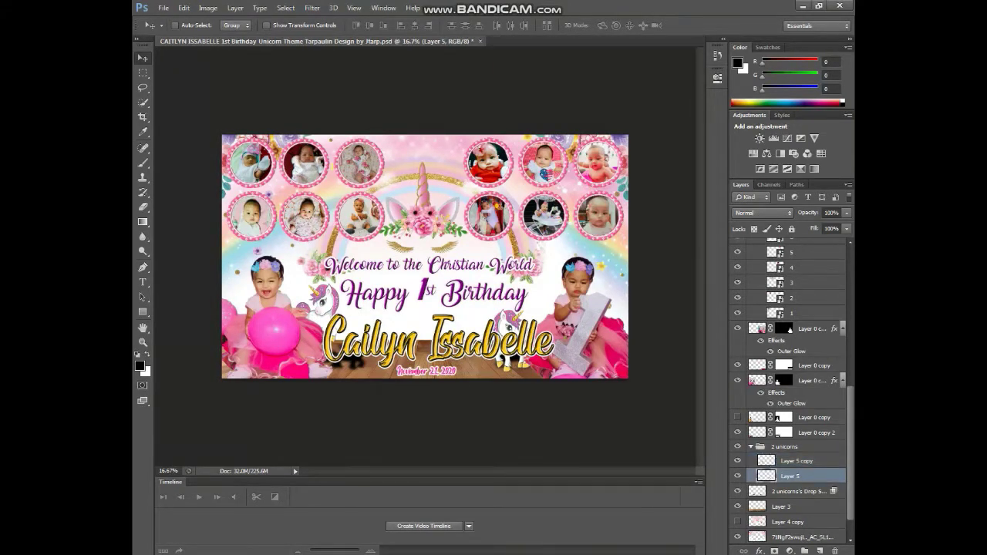
mouse_move(509, 320)
mouse_down()
mouse_move(539, 286)
mouse_move(540, 294)
mouse_up()
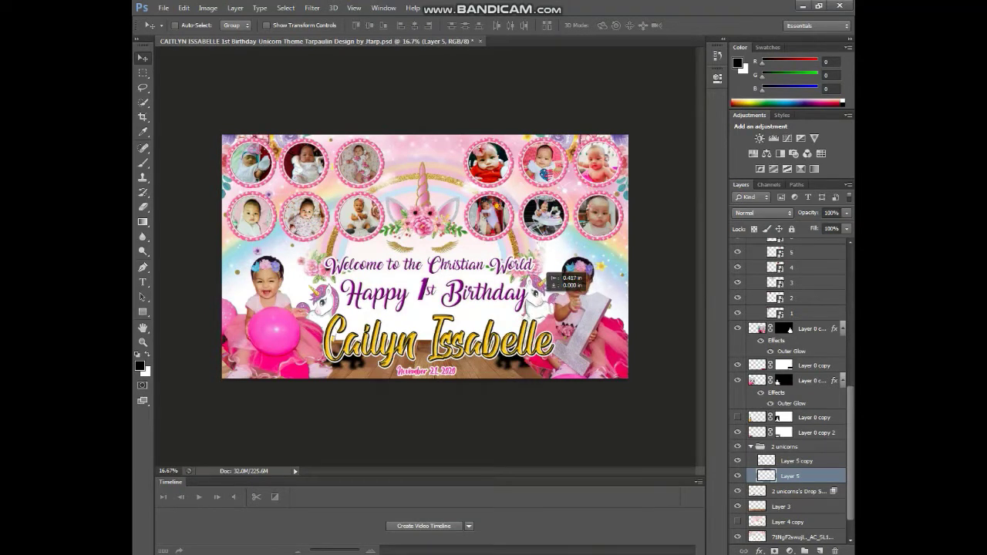
key(ctrl+s)
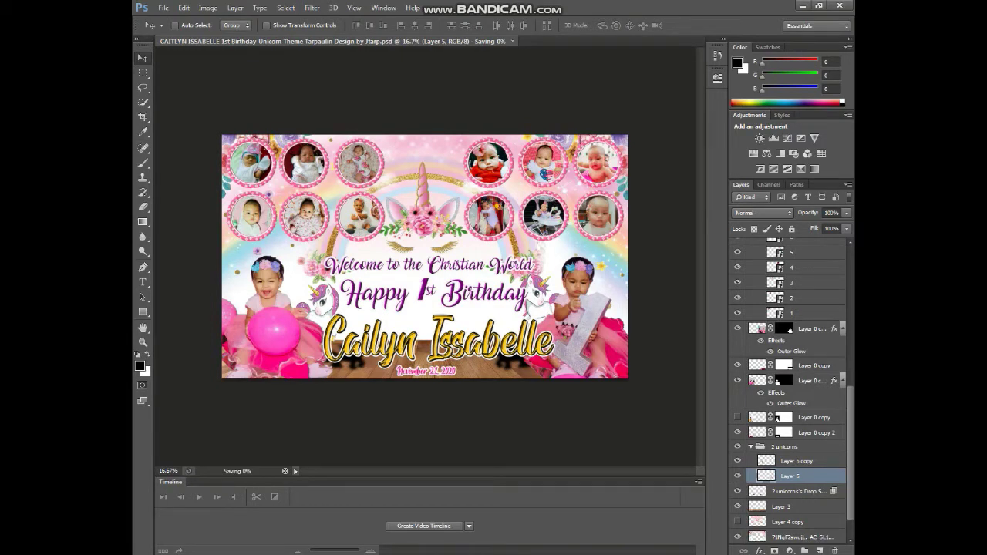
key(alt+Tab)
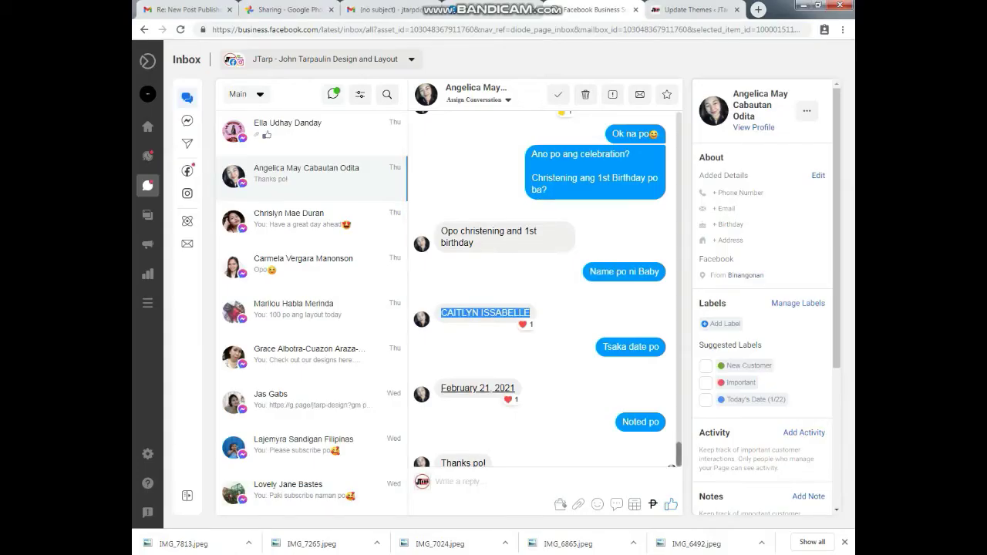
Scroll up through the client's Messenger chat to view the baby photos, then return to Photoshop
scroll(539, 289, up, 5)
scroll(539, 289, up, 5)
scroll(539, 289, up, 5)
scroll(540, 289, up, 3)
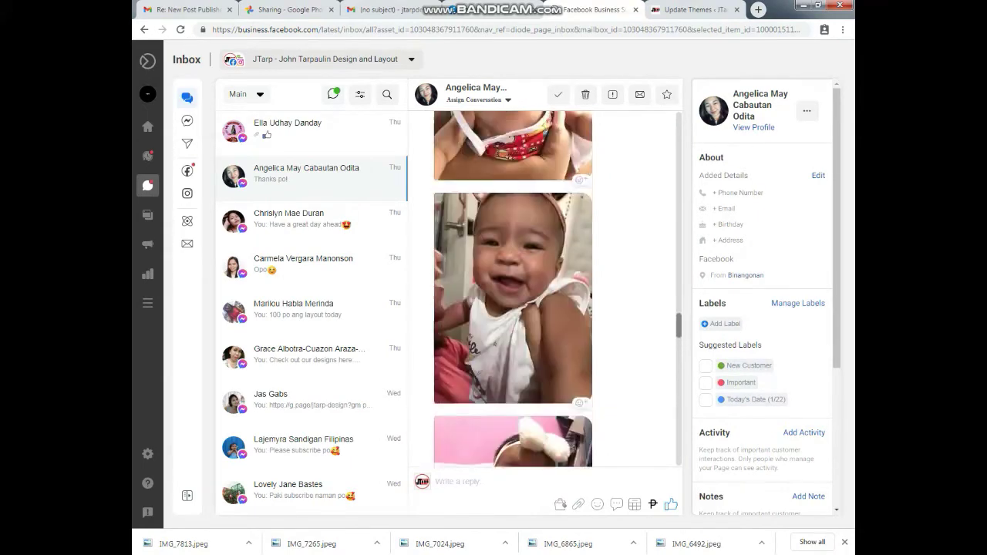
scroll(544, 289, up, 5)
scroll(544, 289, up, 5)
scroll(543, 289, up, 5)
scroll(543, 289, up, 3)
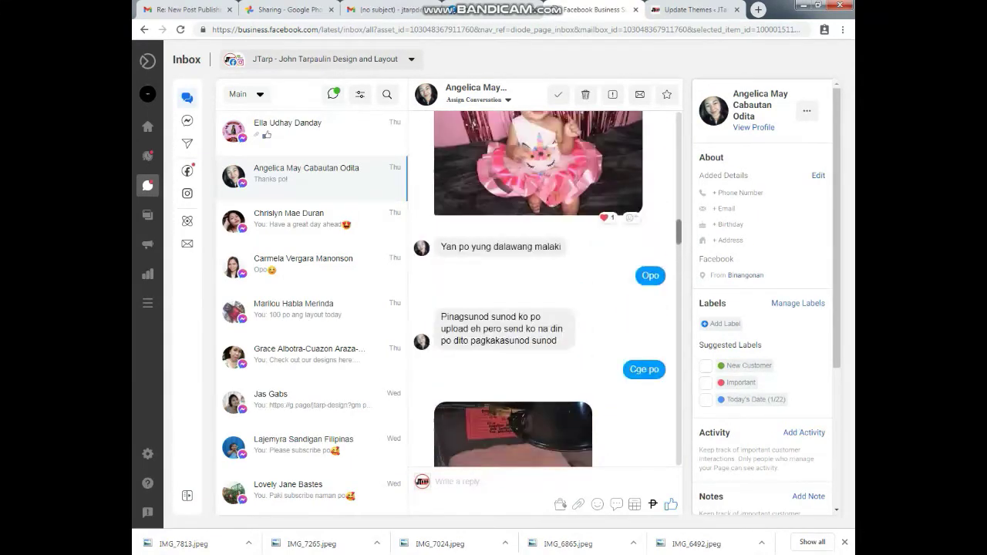
scroll(544, 289, up, 3)
scroll(543, 289, up, 3)
scroll(543, 289, up, 3)
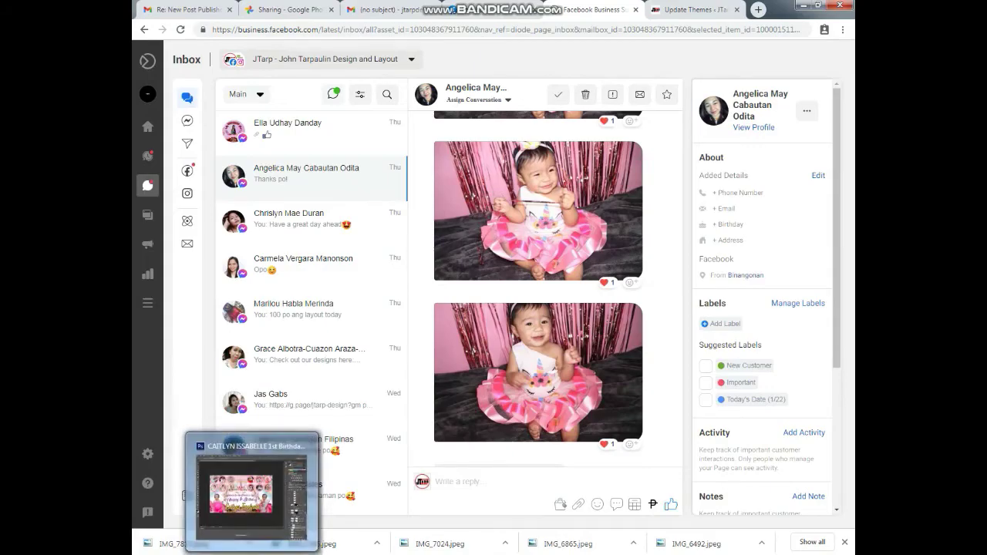
click(247, 493)
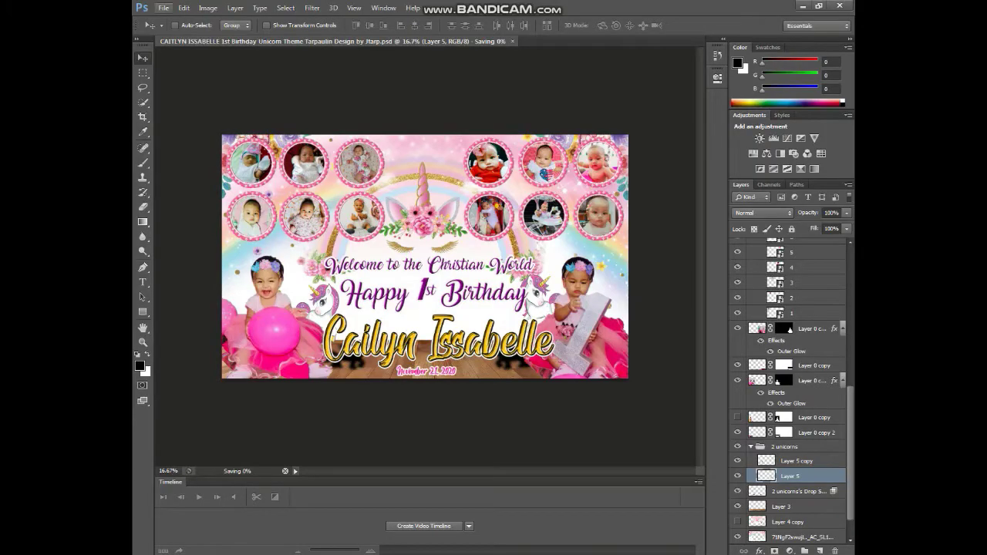
Browse the Pictures folder in an enlarged, repositioned Open dialog, starting at IMG_0325
key(ctrl+o)
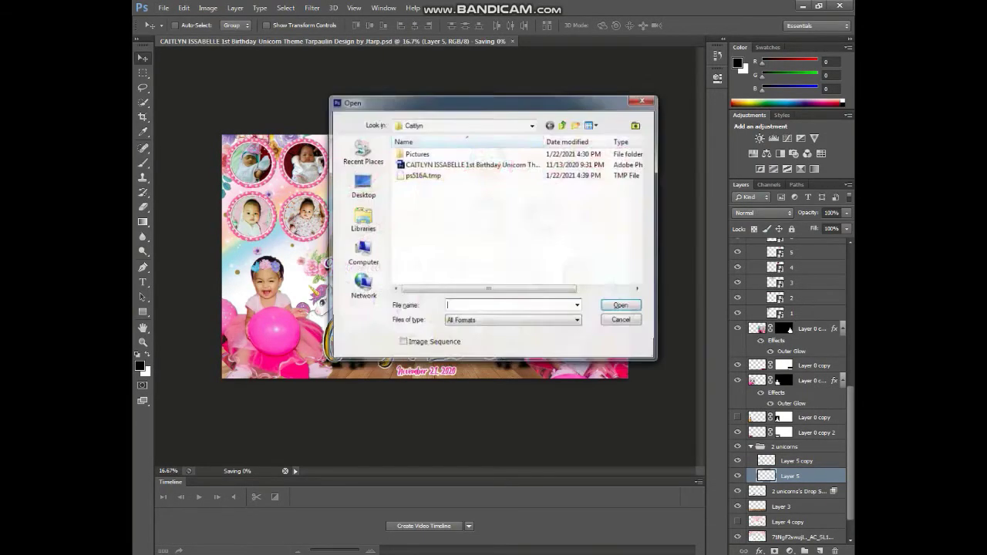
double_click(416, 153)
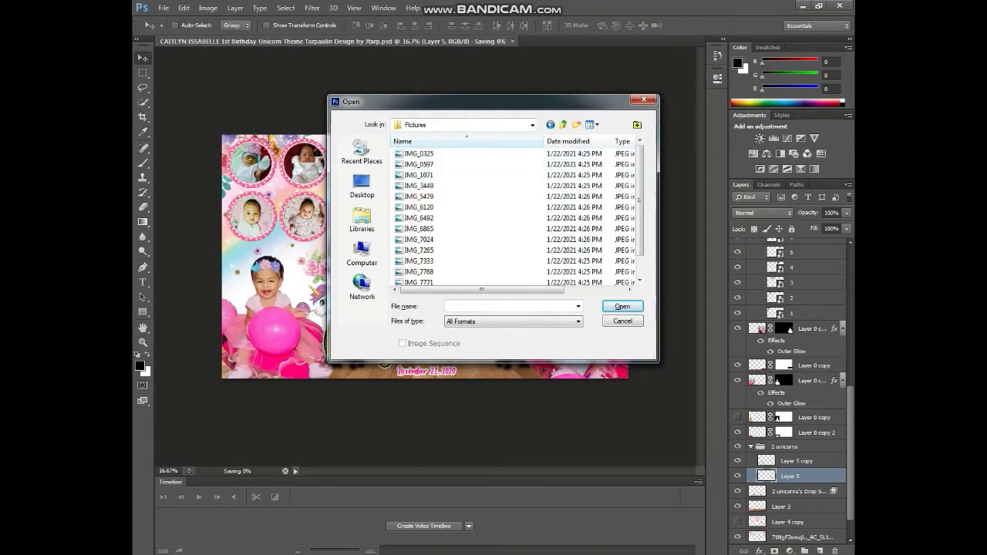
mouse_move(657, 360)
mouse_down()
mouse_move(809, 553)
mouse_move(824, 546)
mouse_up()
drag(539, 101, 452, 45)
click(331, 99)
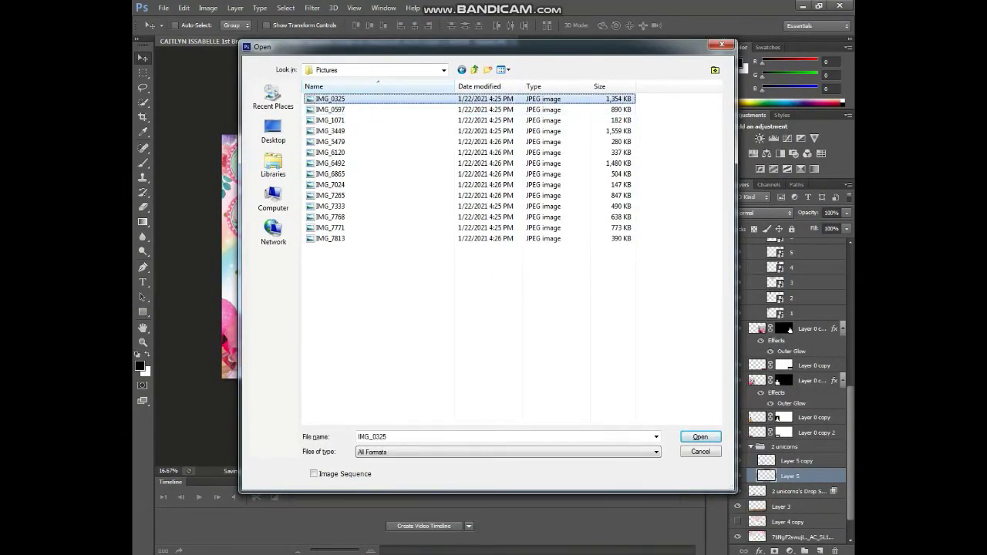
key(Down)
key(Down)
key(Down)
key(Down)
key(Down)
key(Down)
key(Down)
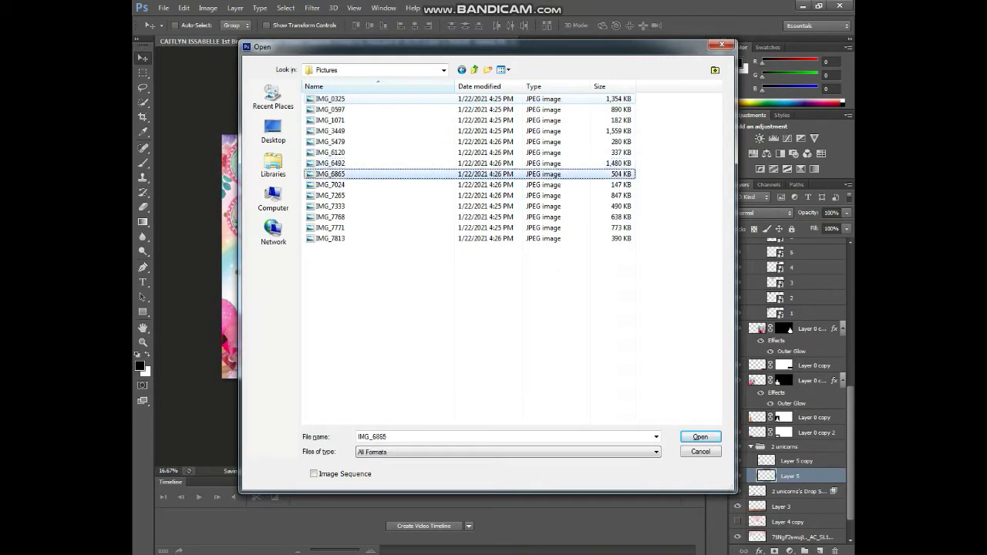
key(Down)
key(Down)
key(Down)
key(Down)
key(Down)
key(Down)
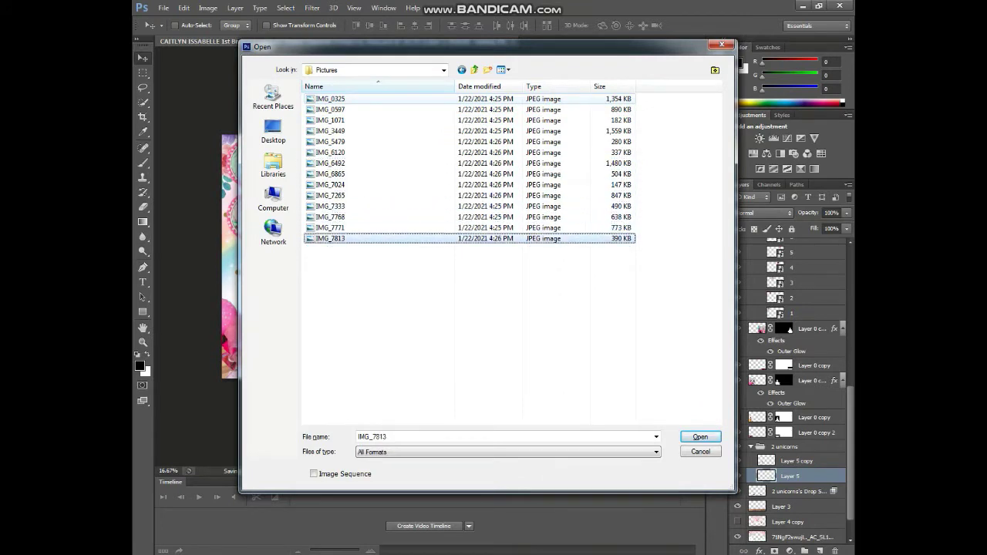
Show the files as extra large thumbnails and scroll through them to find the baby photos
click(501, 69)
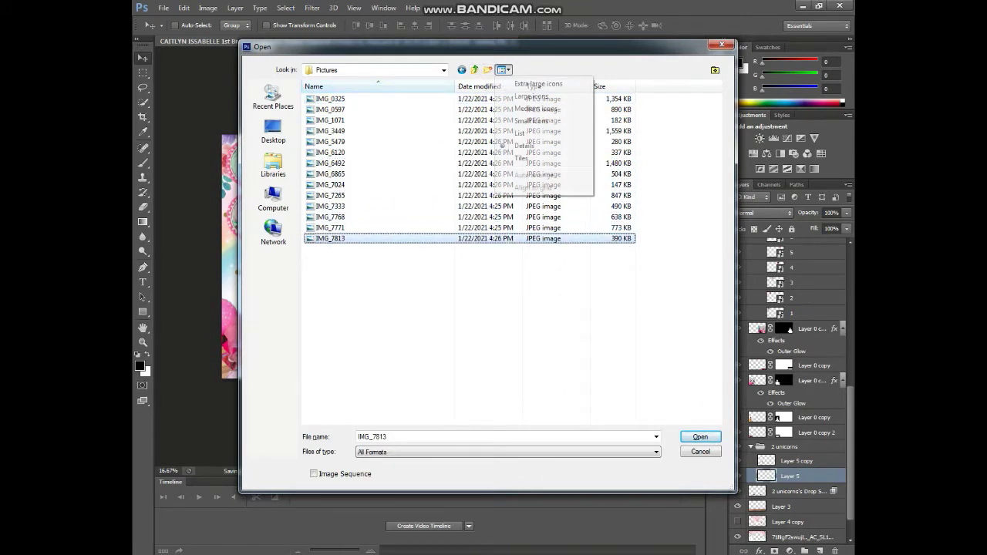
click(535, 85)
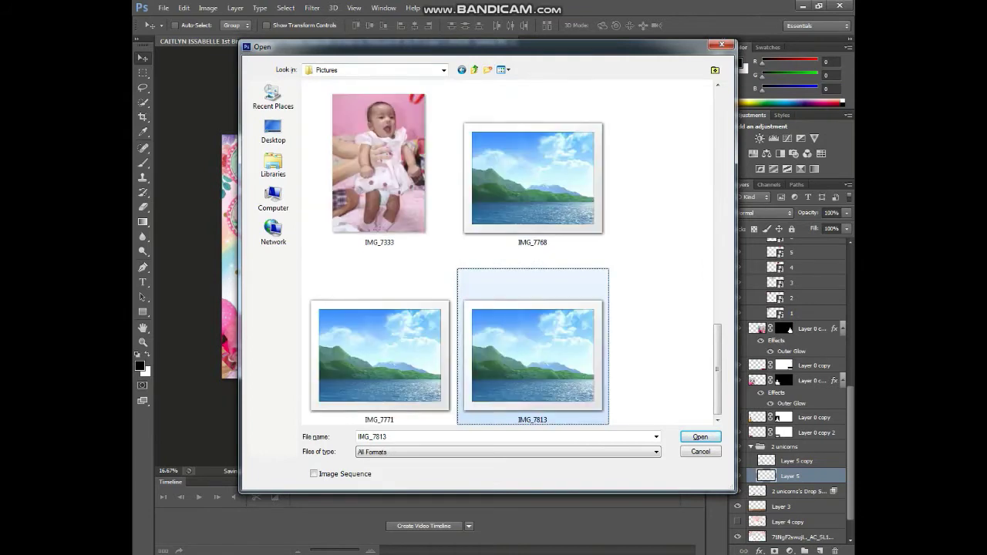
scroll(515, 259, up, 2)
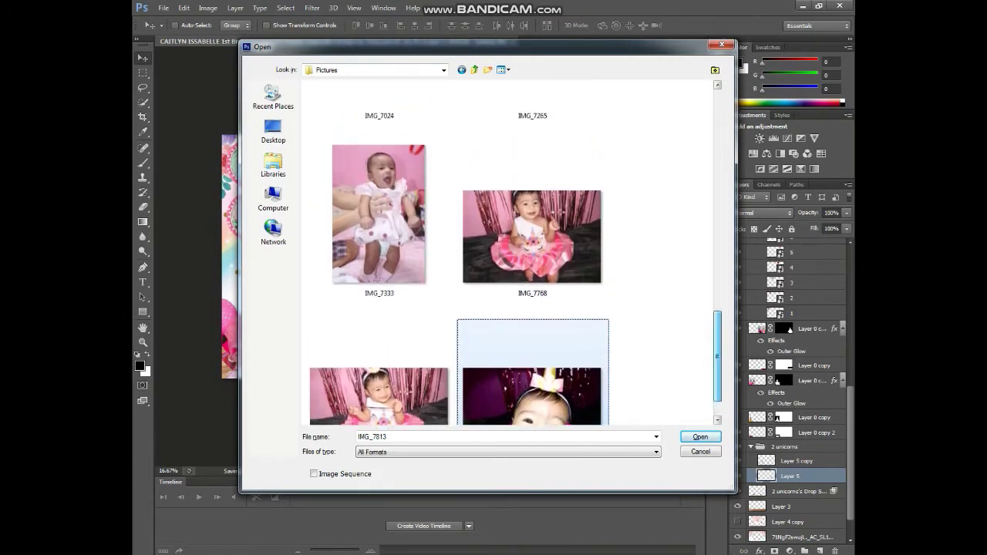
scroll(515, 259, down, 2)
scroll(515, 259, up, 1)
scroll(515, 259, up, 5)
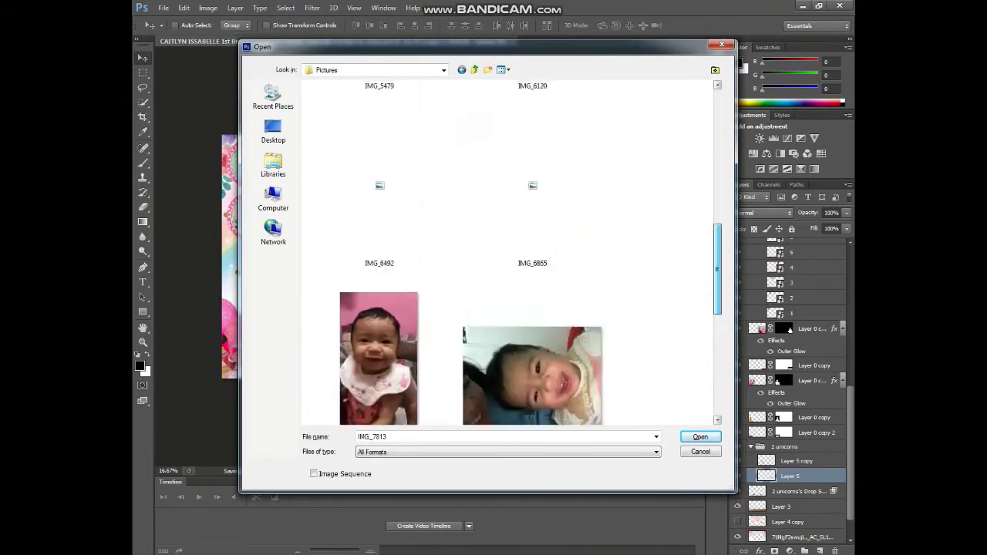
scroll(515, 259, up, 5)
scroll(515, 259, up, 3)
scroll(515, 259, up, 1)
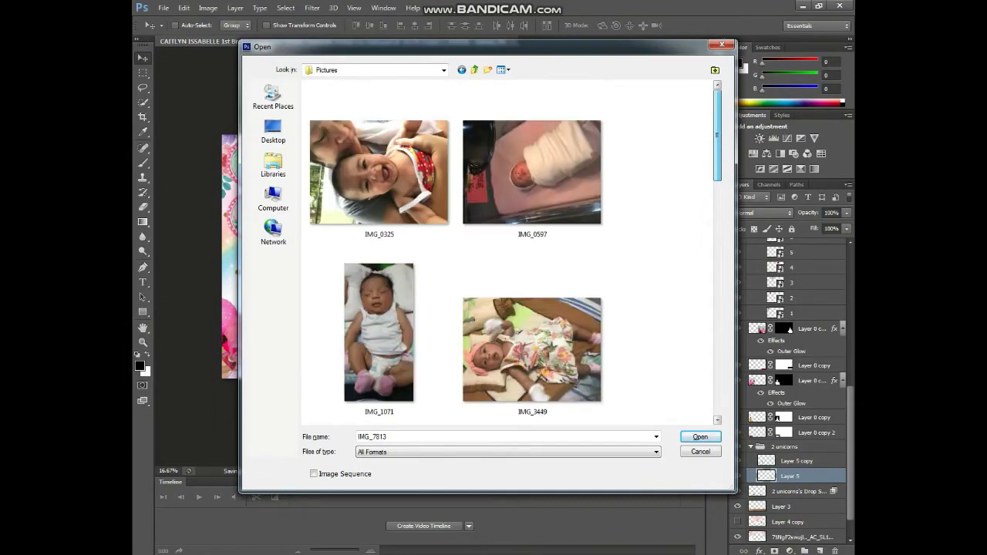
scroll(515, 259, down, 3)
scroll(515, 259, down, 3)
scroll(515, 259, down, 5)
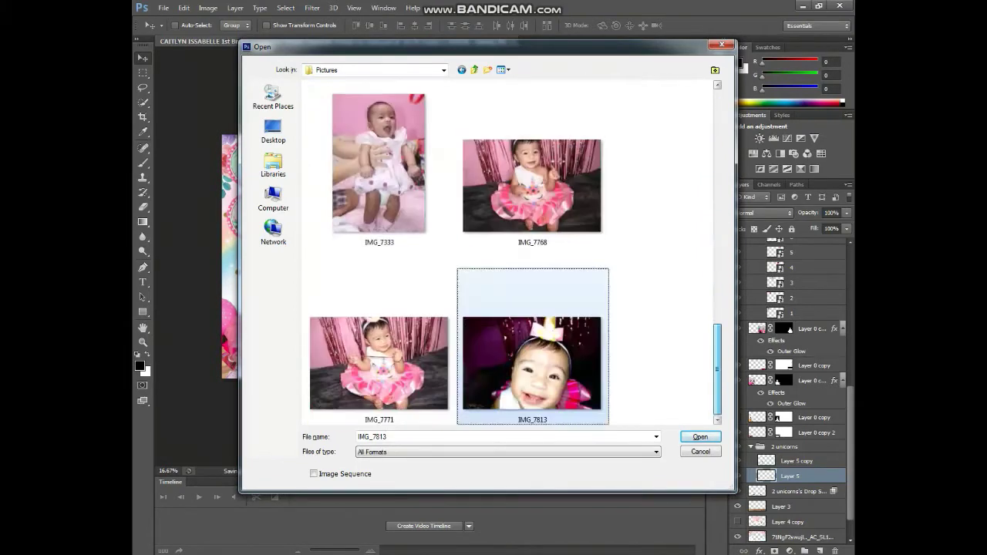
Open IMG_7771 and IMG_7768 together
click(377, 362)
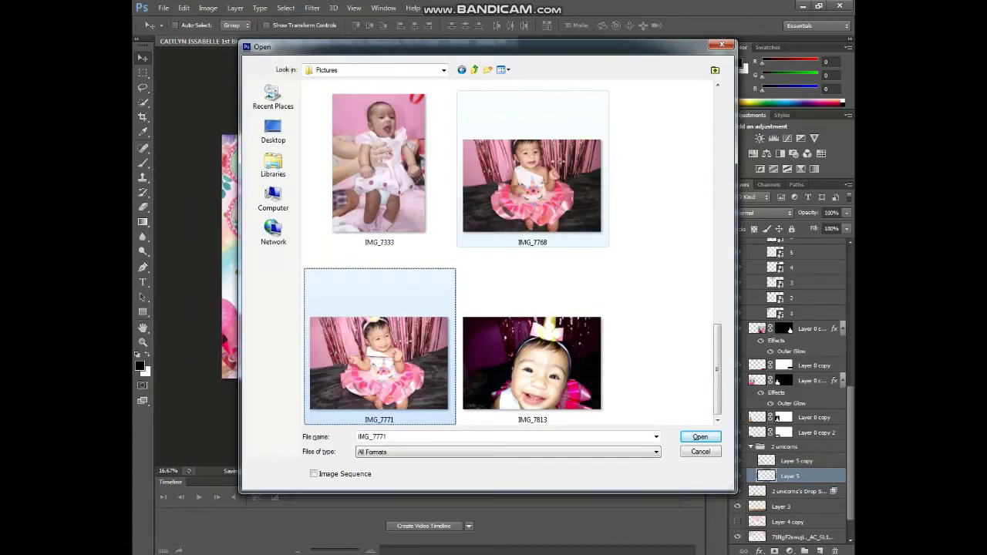
ctrl+click(539, 193)
click(700, 436)
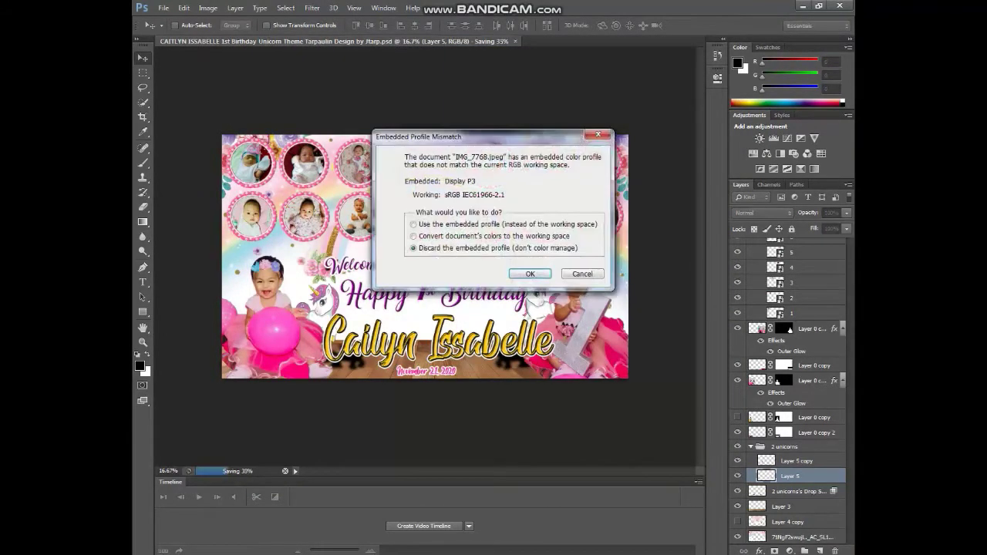
Discard the Display P3 profile, switch to IMG_7768, and convert its Background into Layer 0
click(530, 274)
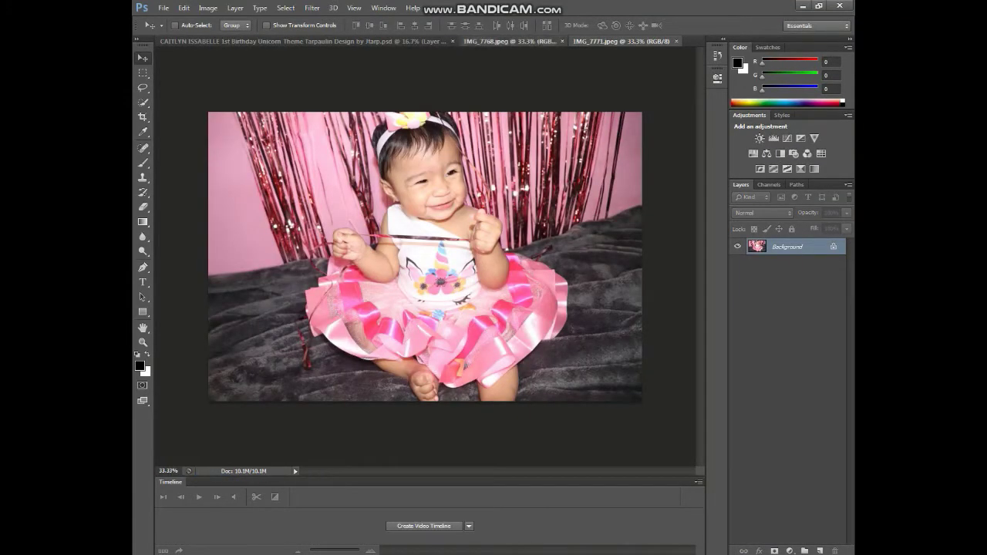
key(ctrl+shift+Tab)
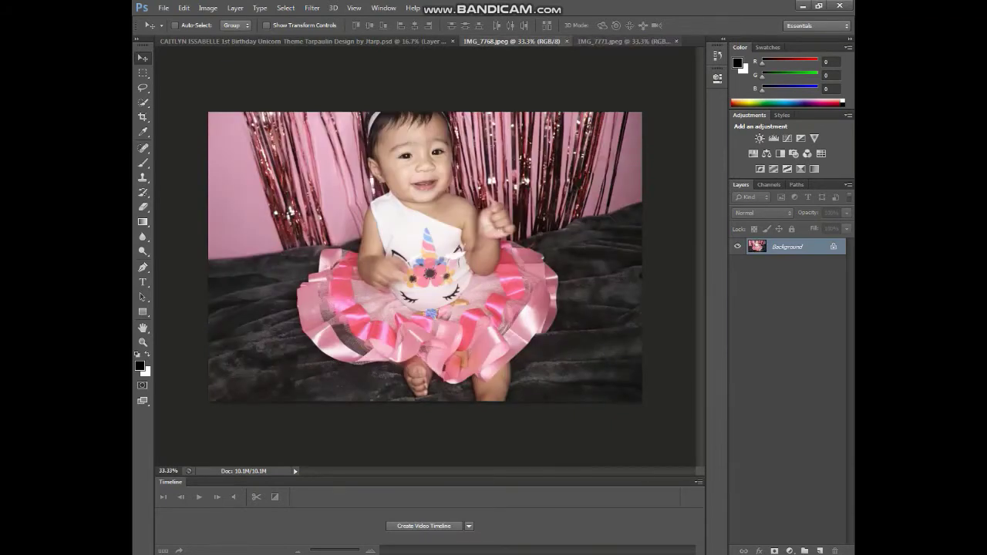
key(ctrl+Tab)
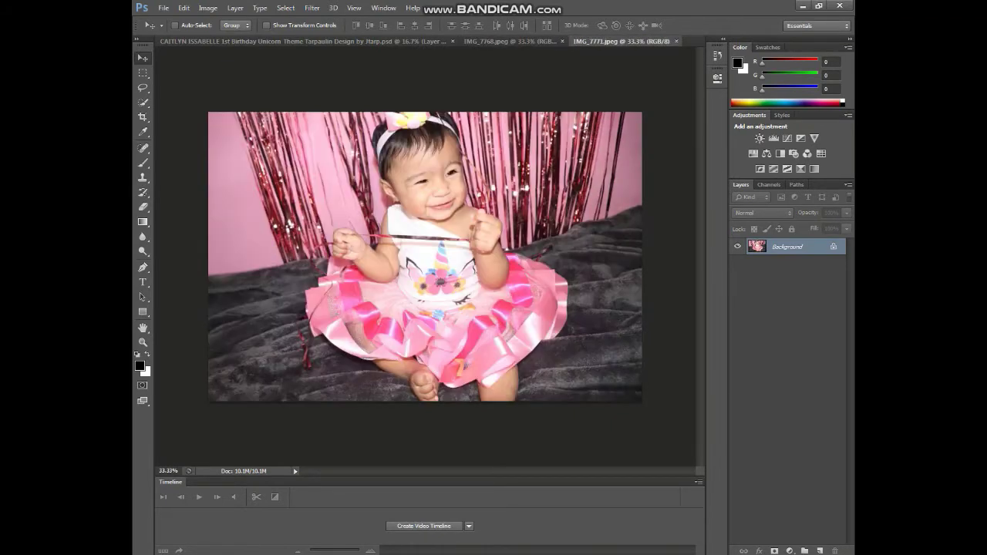
key(ctrl+shift+Tab)
key(ctrl+shift+n)
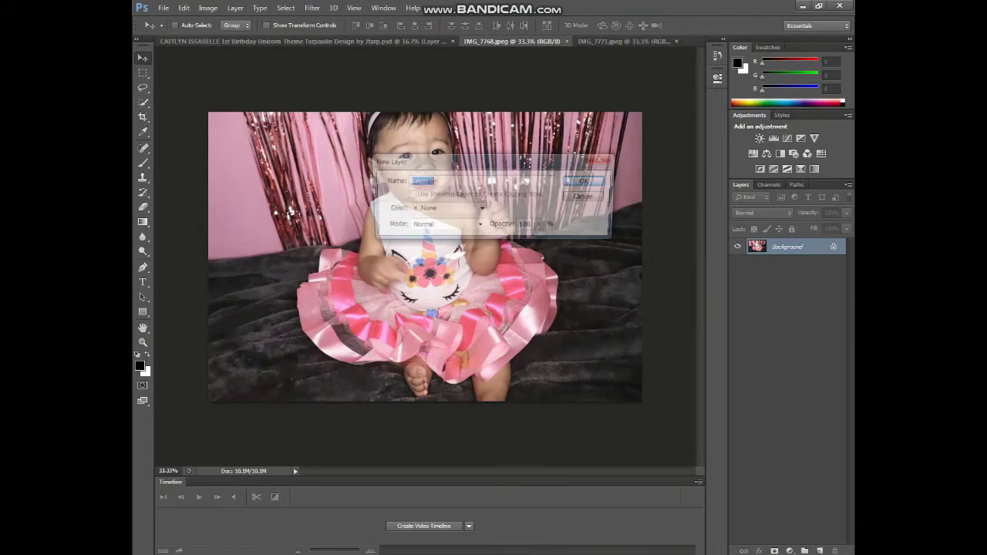
key(Return)
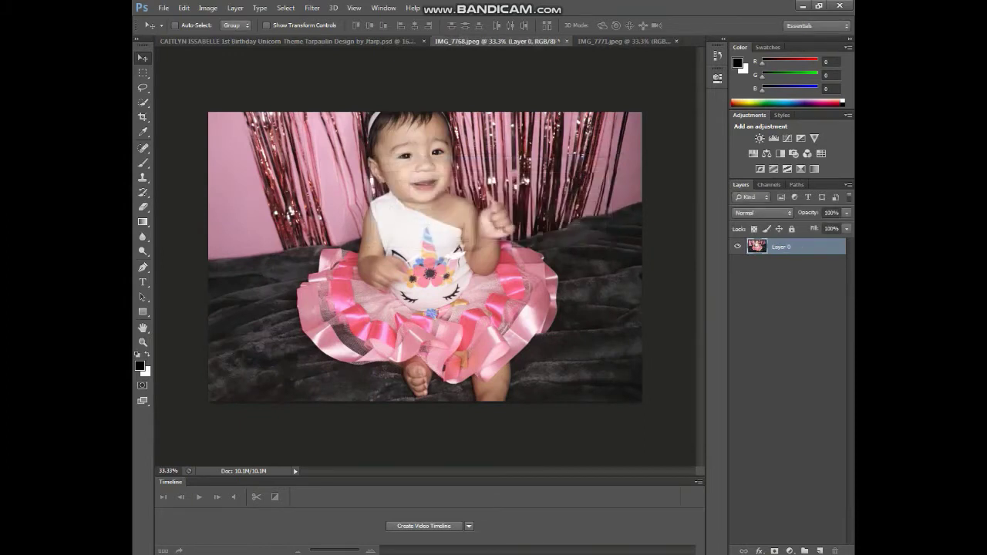
key(w)
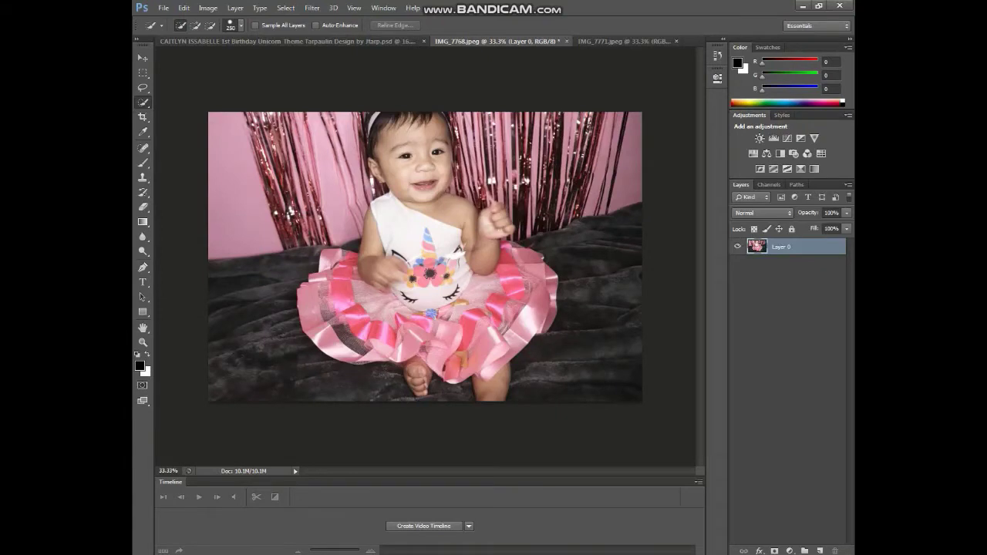
Select the baby's head, hair and headband, trimming background from the left hair edge
drag(432, 153, 407, 165)
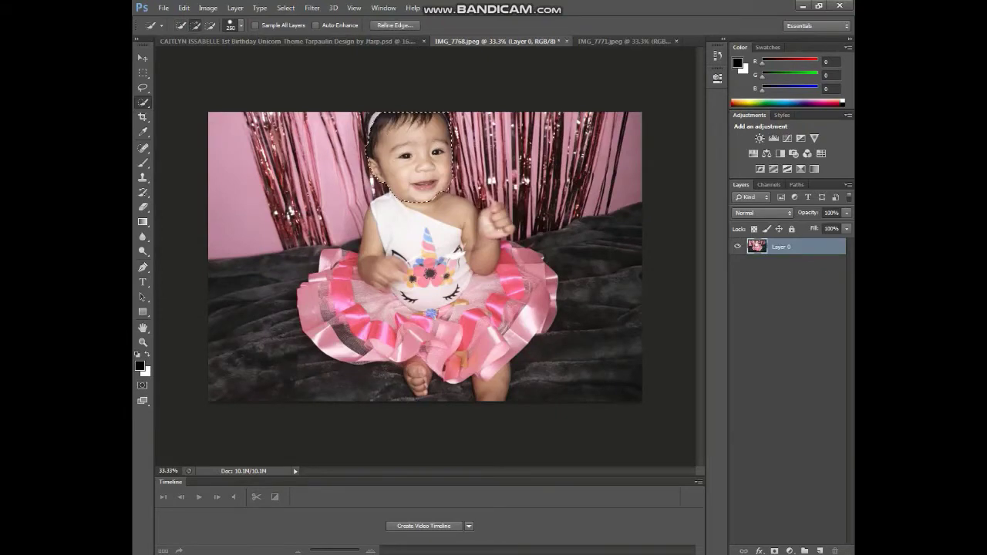
drag(367, 131, 362, 165)
alt+click(362, 117)
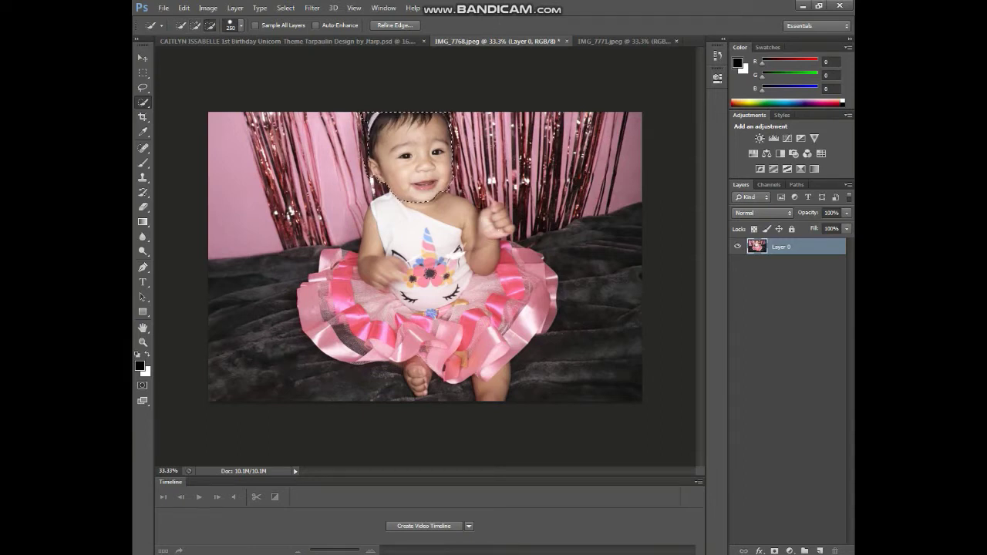
alt+click(373, 153)
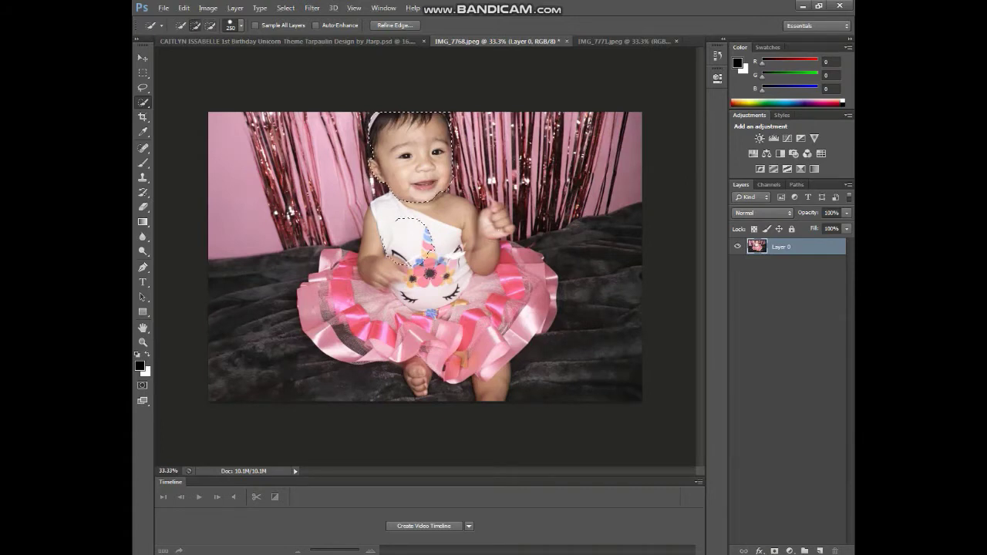
Extend the selection over her torso, raised arm, pink tutu and feet, removing the gap between her feet
drag(410, 240, 403, 271)
drag(447, 224, 494, 215)
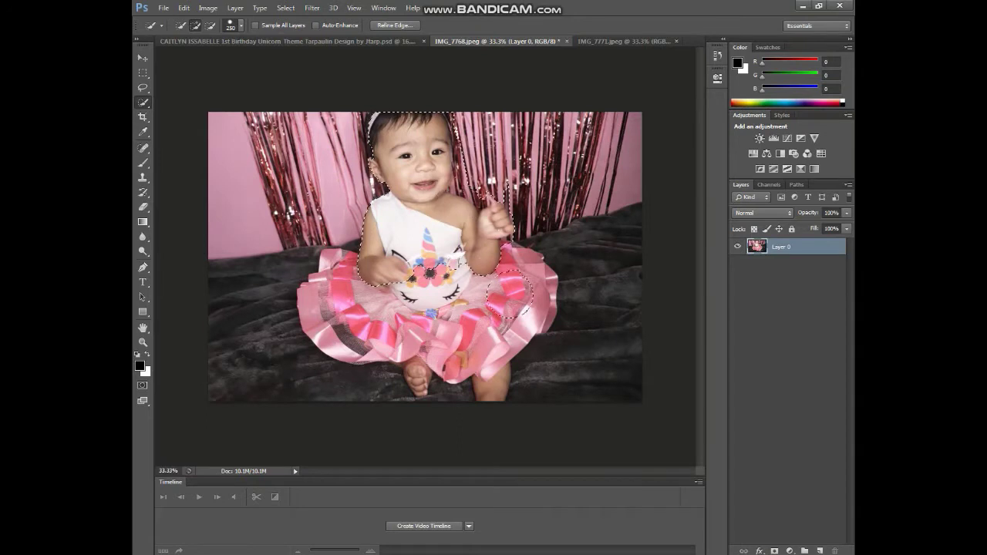
mouse_move(450, 296)
mouse_down()
mouse_move(463, 330)
mouse_move(340, 323)
mouse_up()
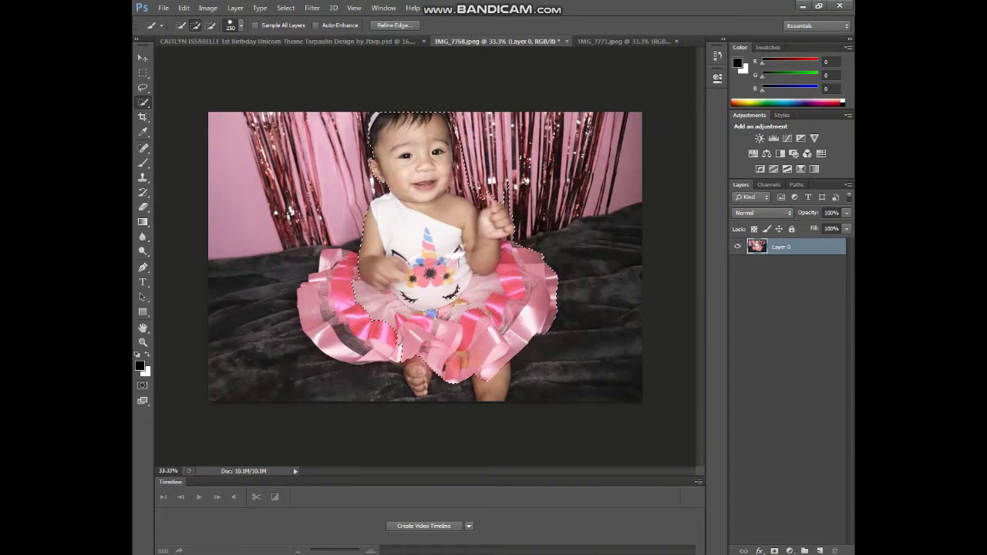
drag(408, 343, 332, 339)
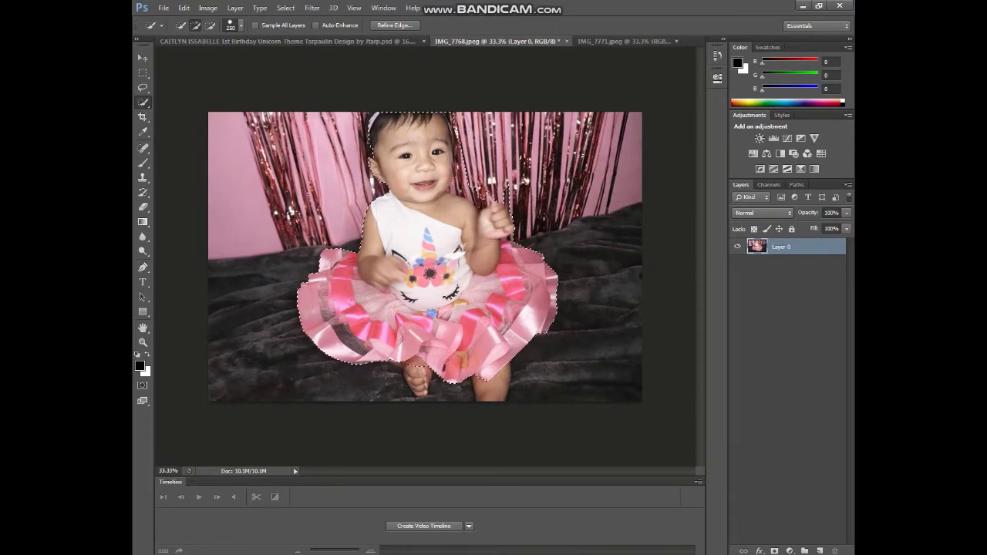
mouse_move(420, 372)
mouse_down()
mouse_move(416, 382)
mouse_move(486, 390)
mouse_up()
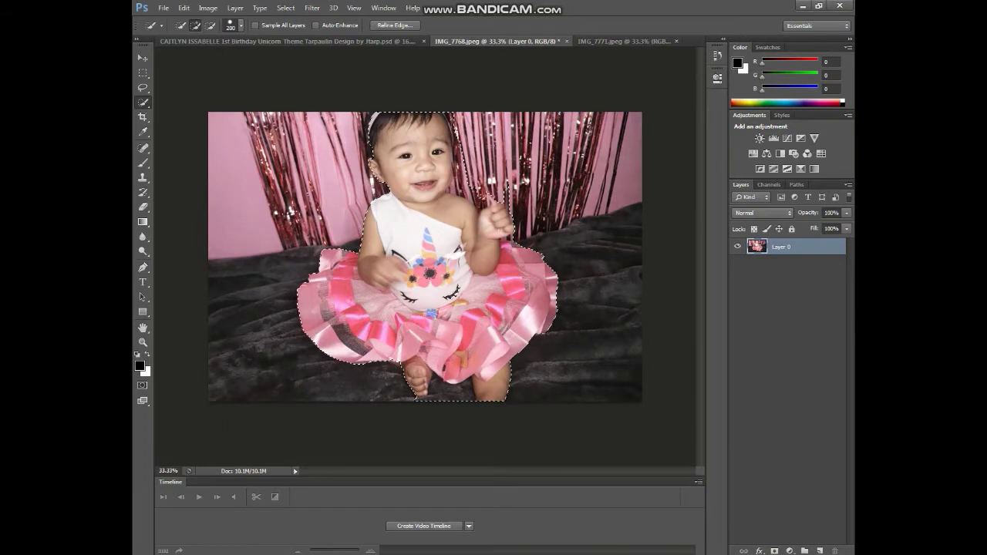
key(bracketleft)
key(bracketleft)
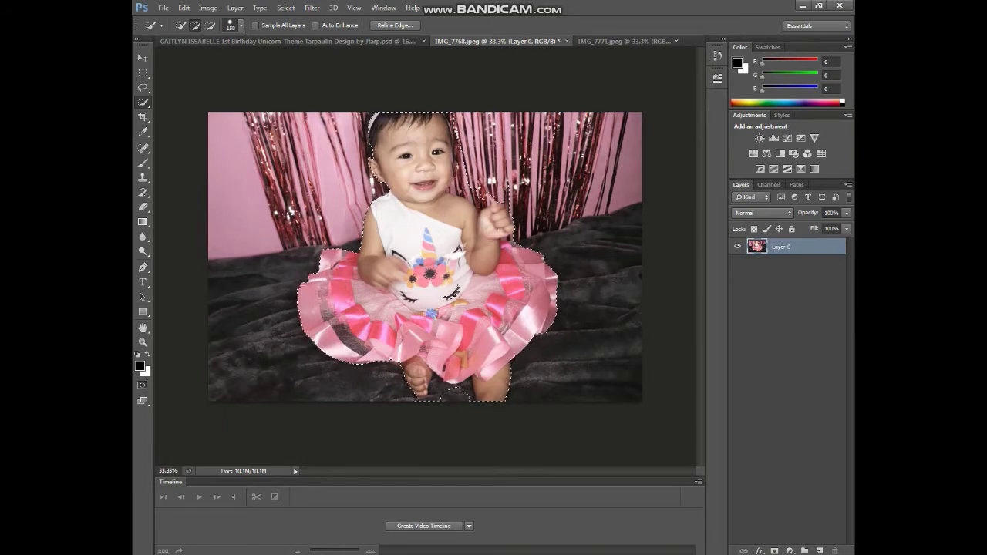
drag(443, 389, 451, 385)
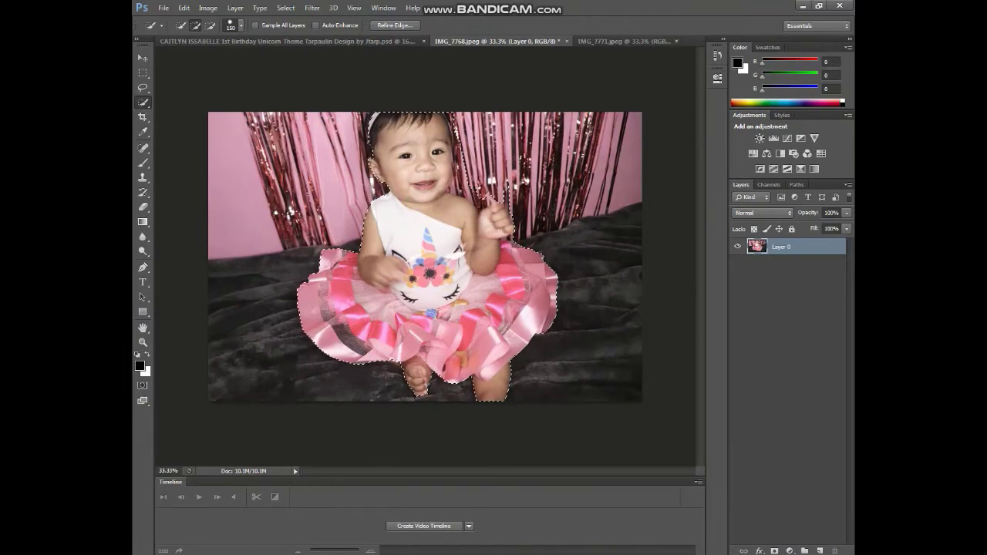
key(alt)
scroll(436, 255, up, 3)
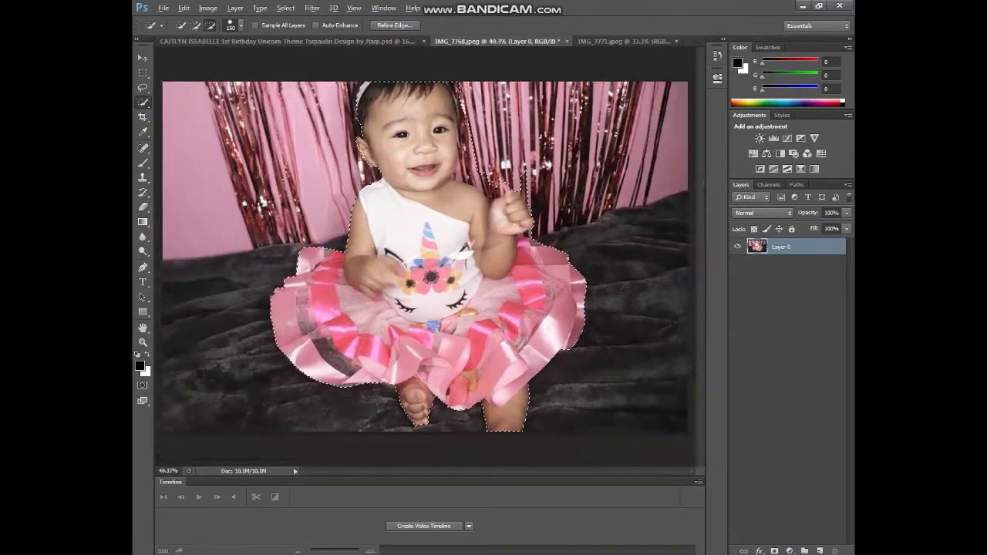
Tighten the baby's Quick Selection, subtracting tinsel beside the head and around the raised hand
scroll(436, 254, up, 2)
scroll(426, 254, up, 1)
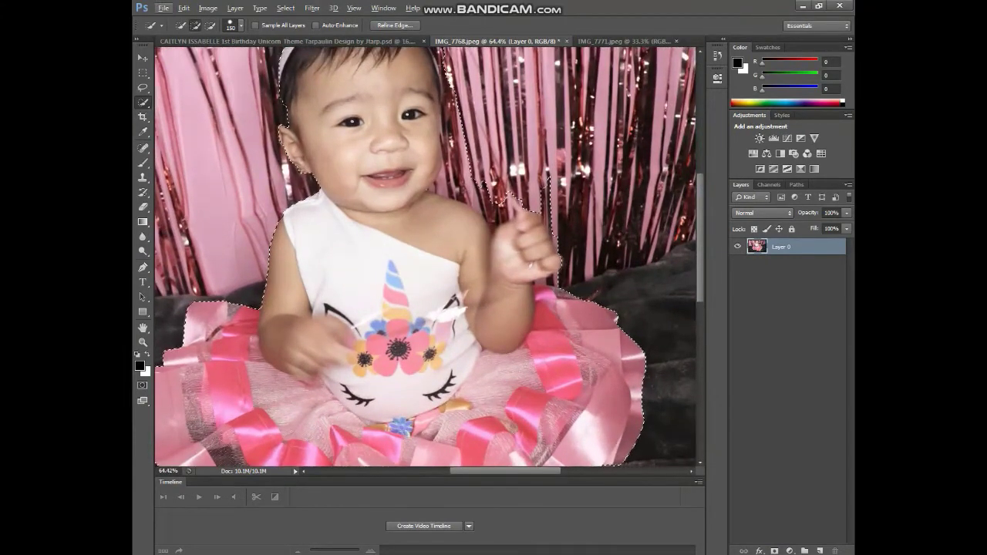
drag(525, 197, 460, 155)
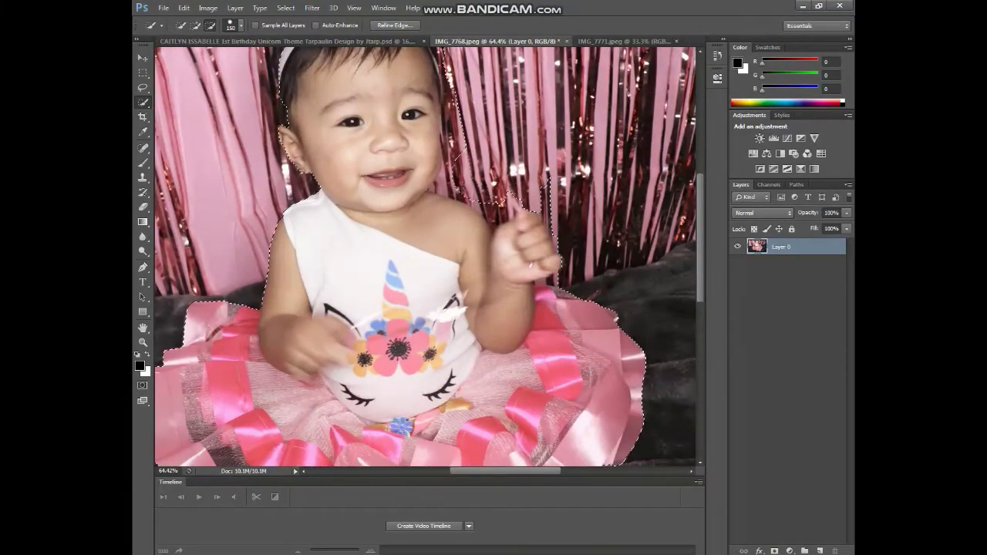
drag(459, 108, 455, 177)
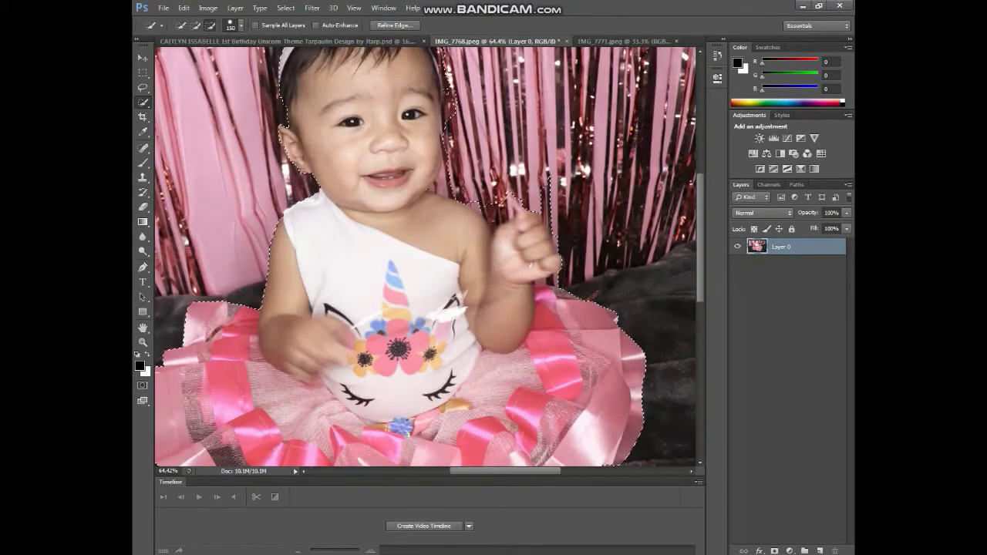
drag(448, 84, 447, 177)
key(alt)
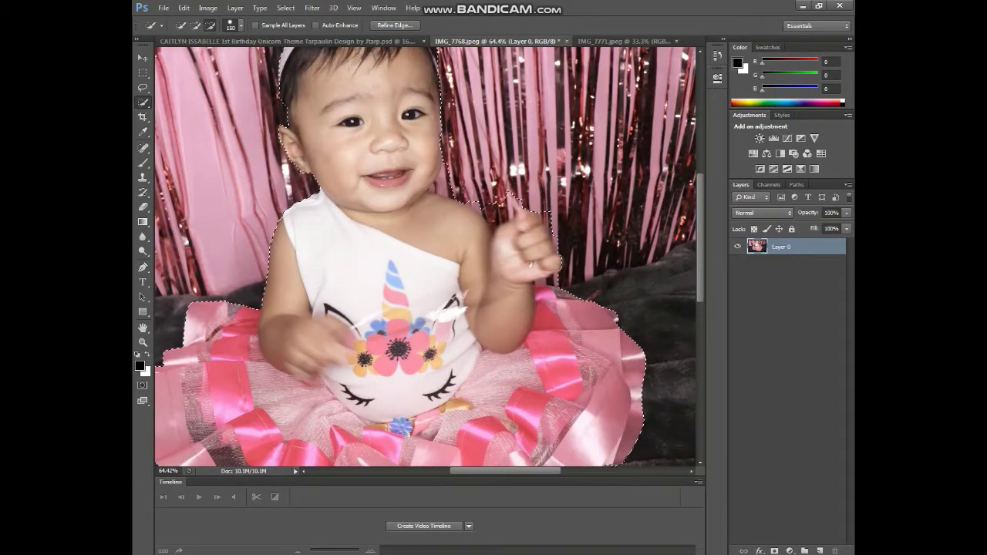
drag(509, 202, 482, 212)
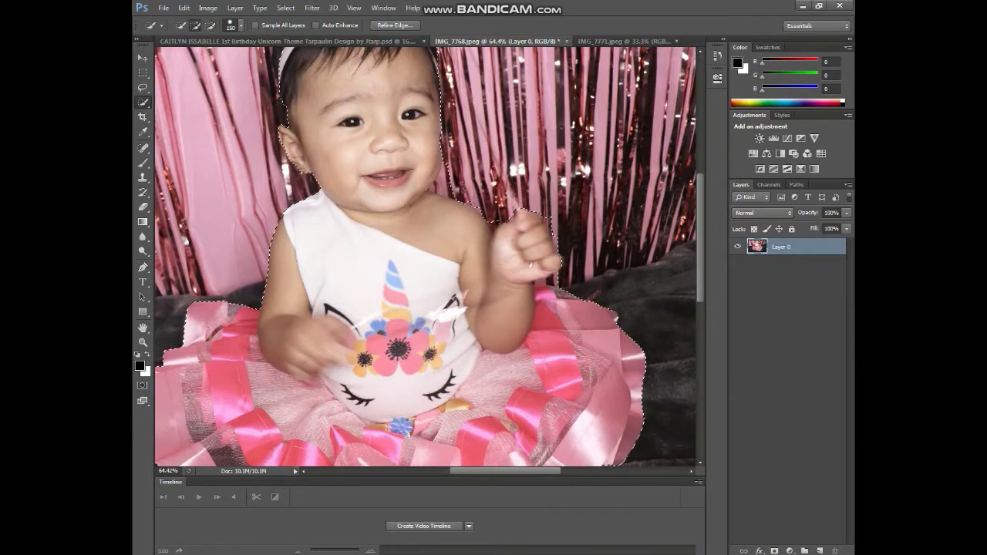
With a much smaller brush, trim the selection around the arm and the hand's lower edge
alt+scroll(512, 216, up, 1)
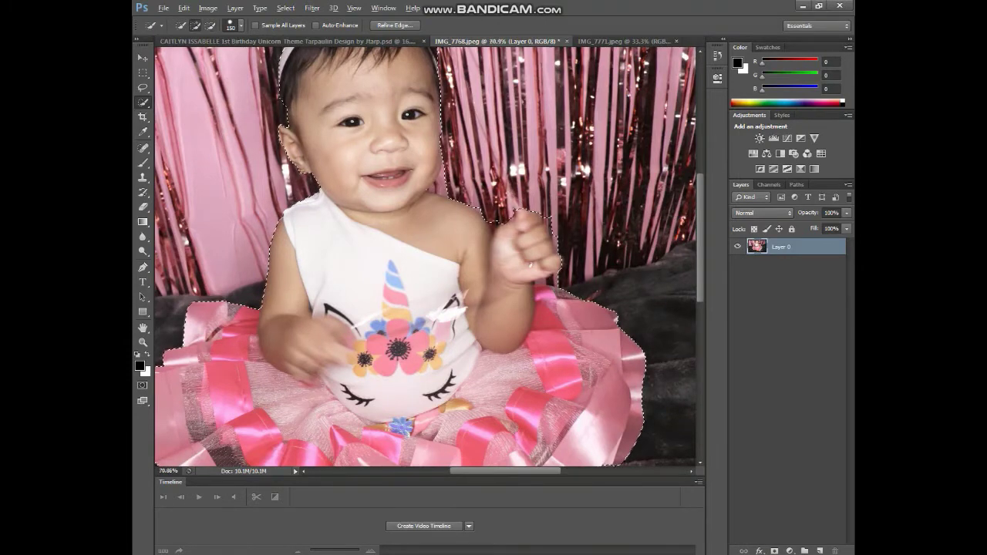
key(bracketleft)
key(bracketleft)
key(bracketleft)
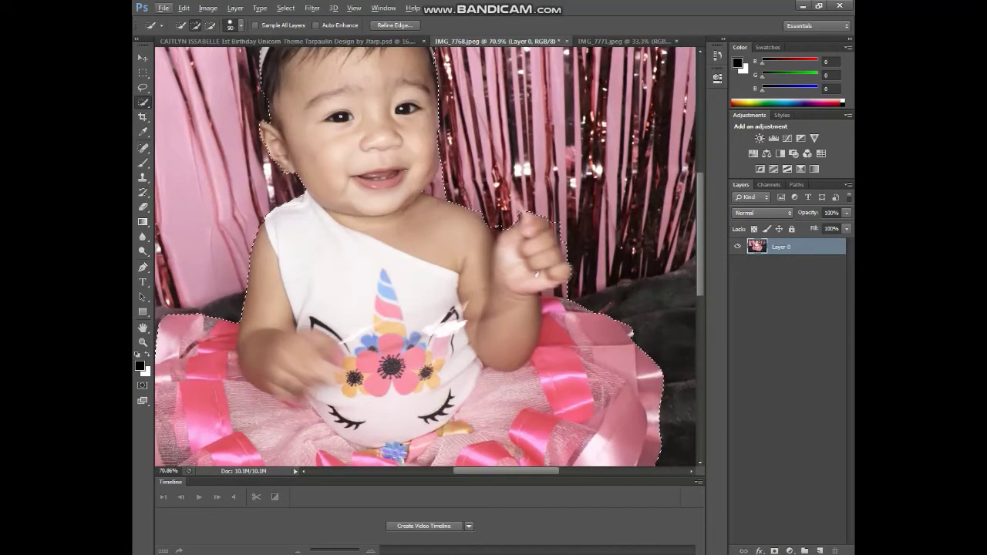
key(bracketleft)
key(bracketleft)
key(bracketleft)
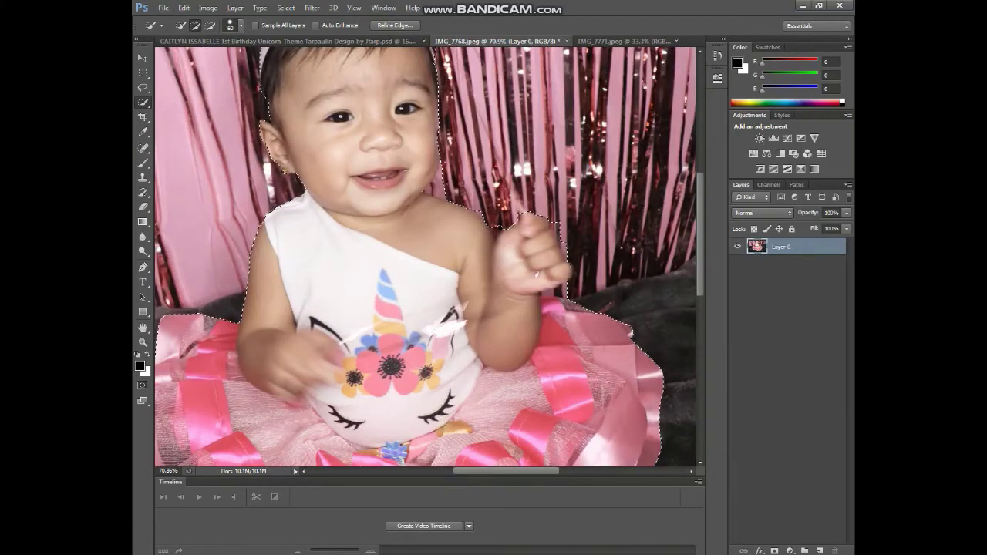
alt+scroll(520, 148, up, 5)
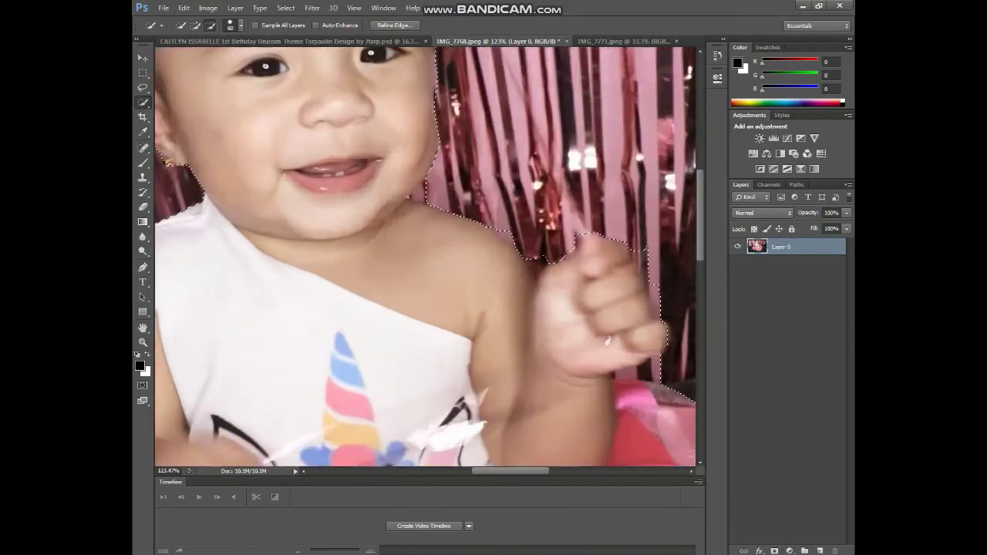
key(bracketleft)
key(bracketleft)
key(bracketleft)
alt+click(539, 266)
key(bracketleft)
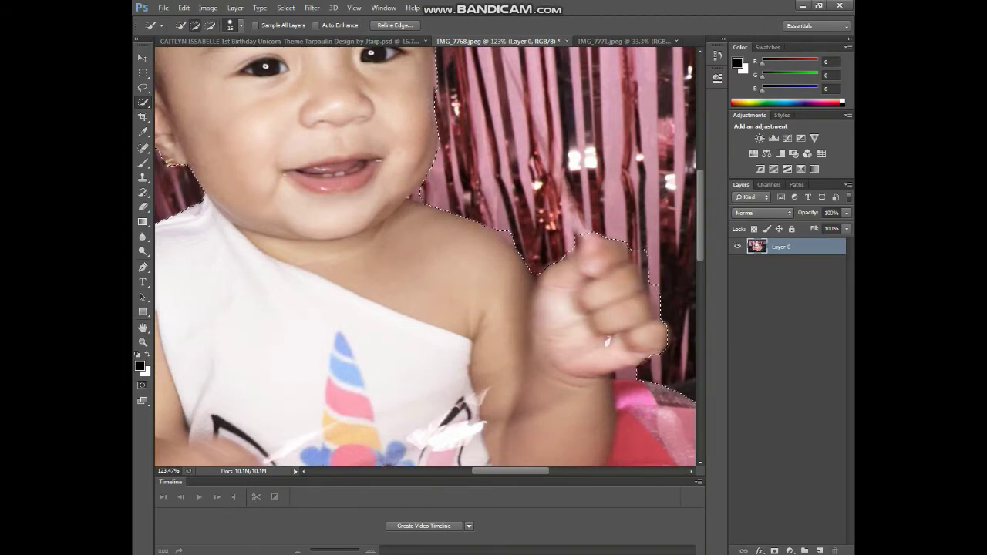
alt+click(628, 372)
Zoom around to check the selection edges, then add a layer mask hiding the background
scroll(426, 260, left, 5)
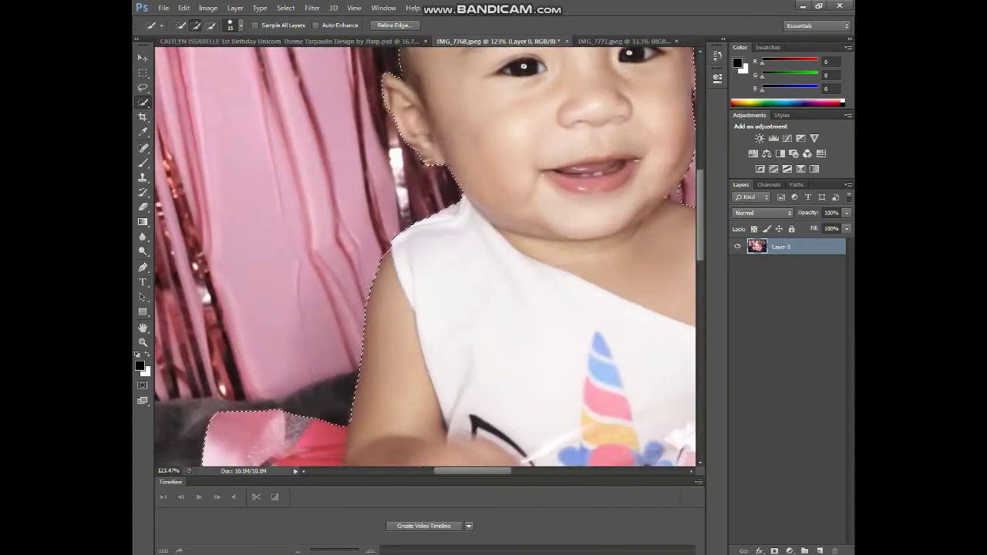
scroll(532, 337, down, 4)
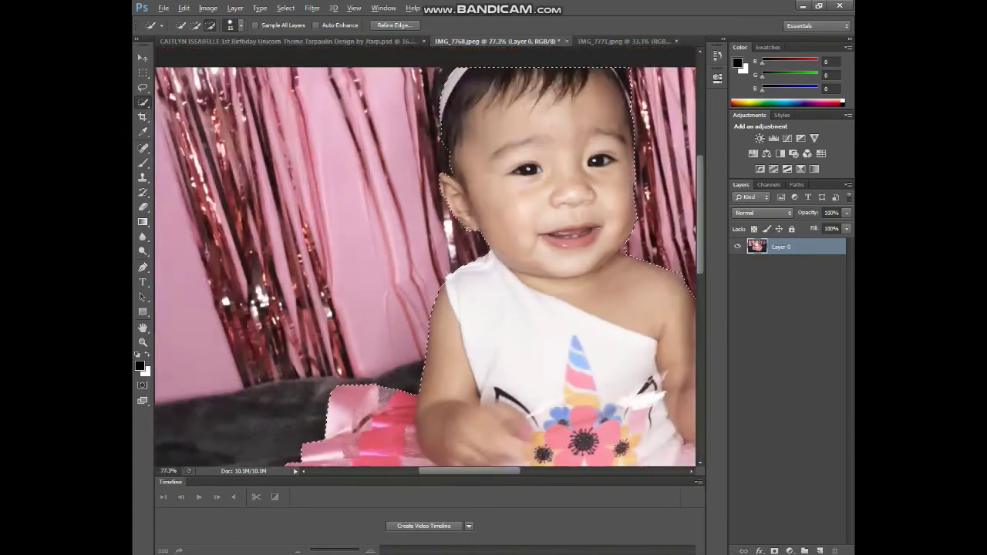
scroll(432, 147, up, 3)
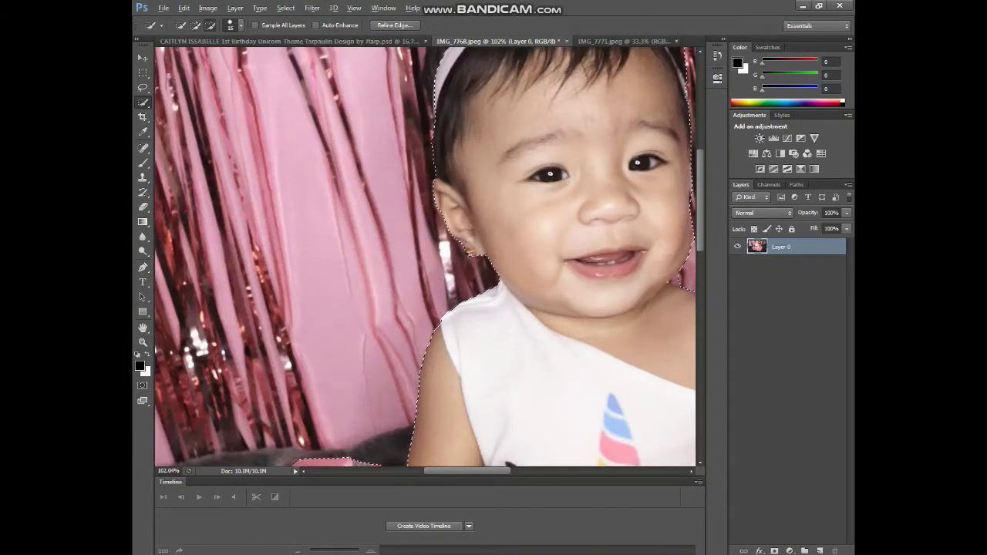
scroll(480, 221, down, 3)
scroll(640, 237, up, 2)
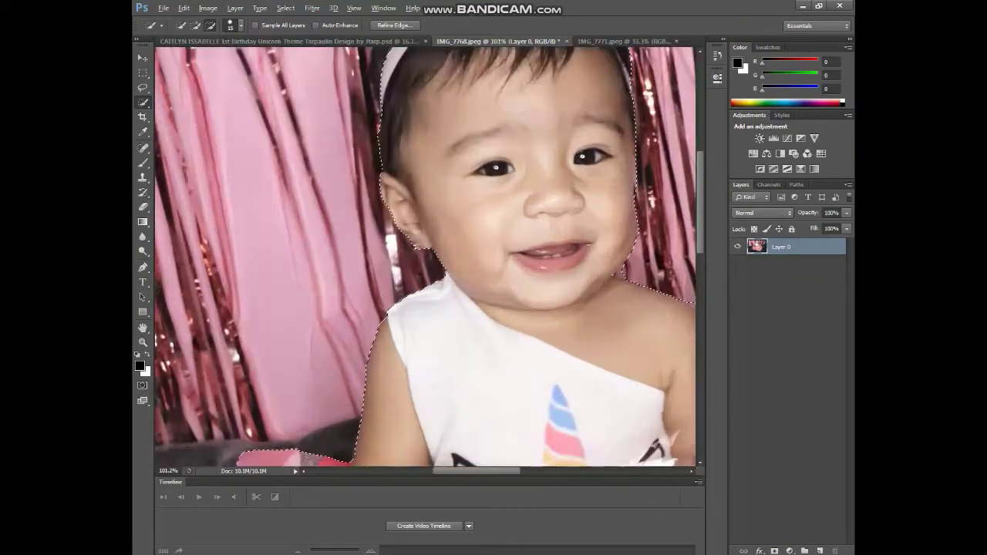
scroll(640, 237, up, 3)
scroll(640, 237, up, 2)
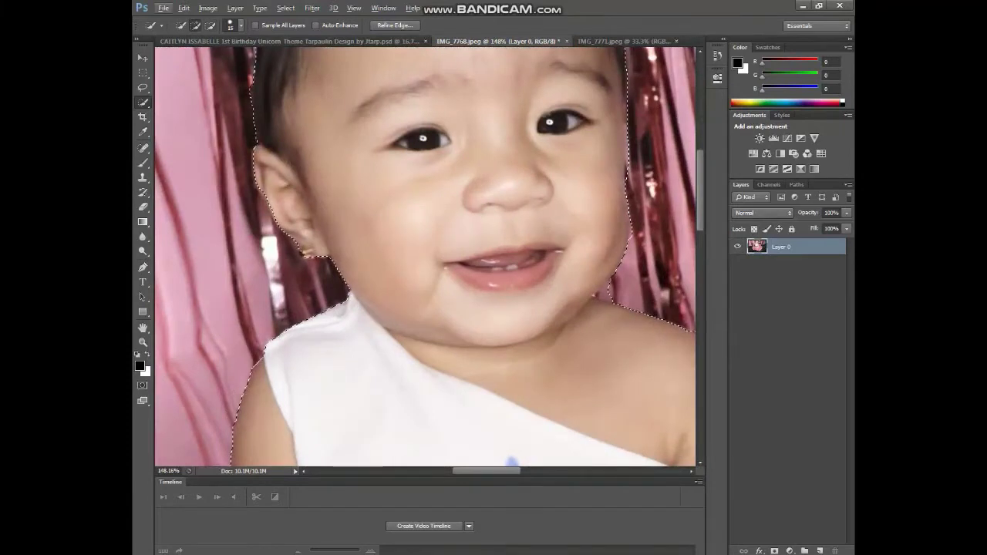
scroll(428, 257, up, 2)
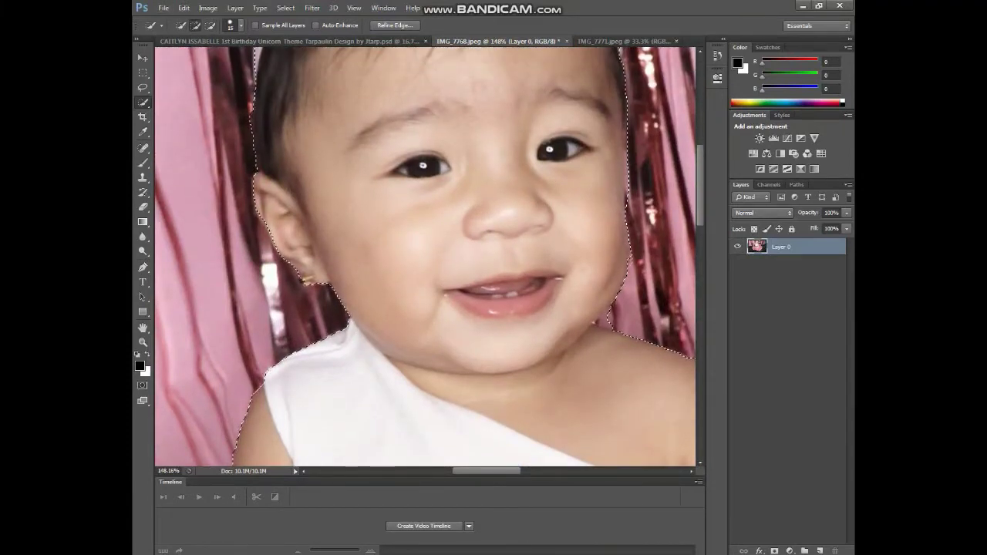
scroll(640, 263, down, 3)
scroll(648, 272, down, 2)
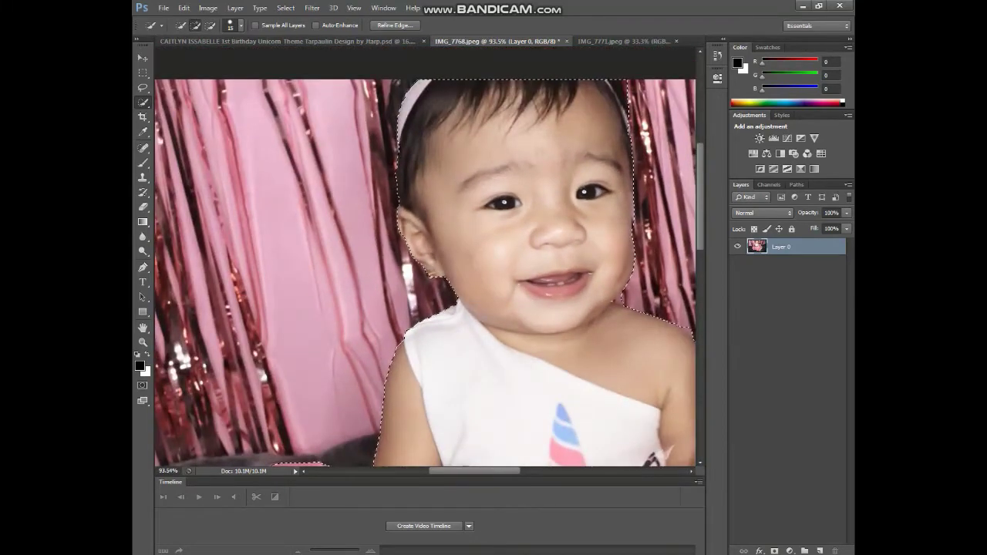
scroll(618, 301, down, 3)
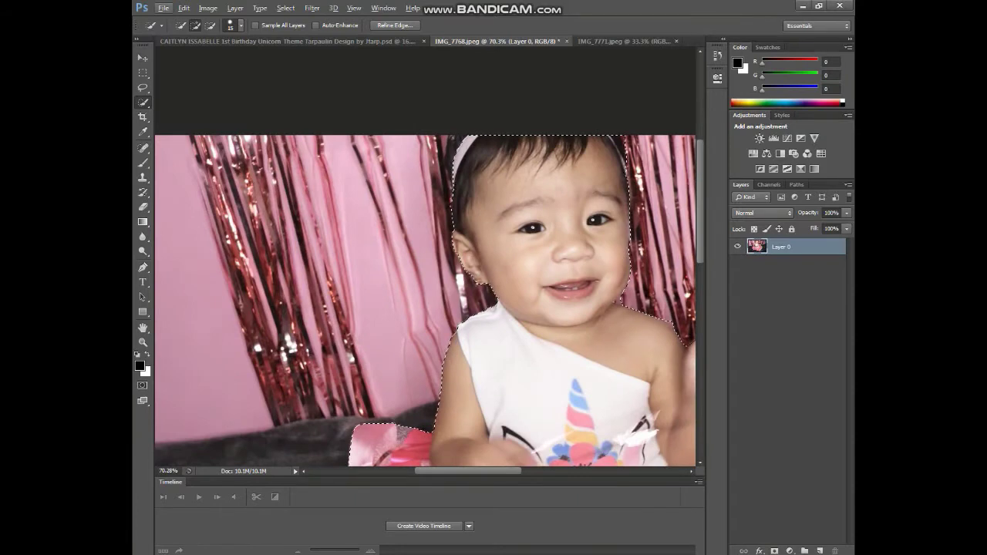
scroll(574, 259, right, 2)
scroll(574, 259, right, 2)
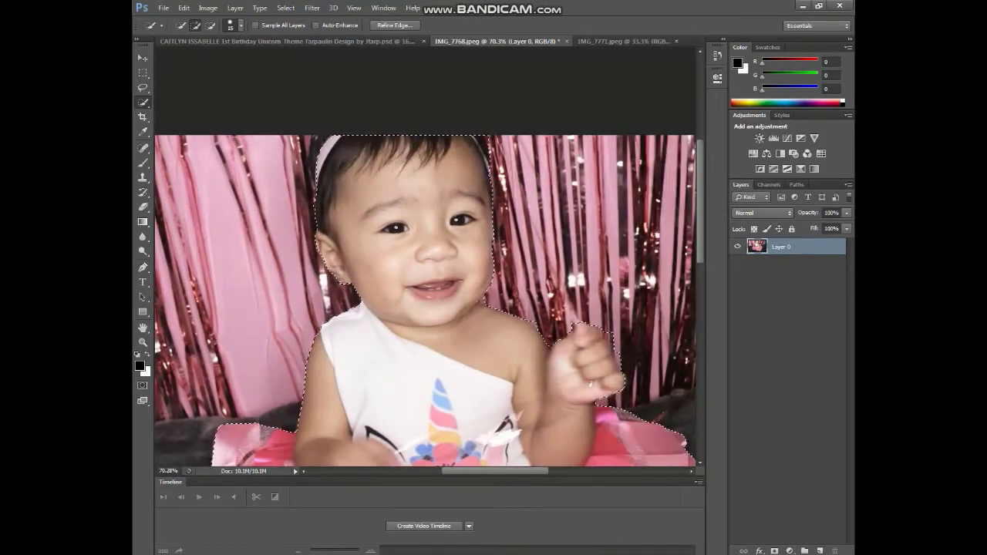
scroll(574, 259, down, 3)
scroll(429, 257, down, 2)
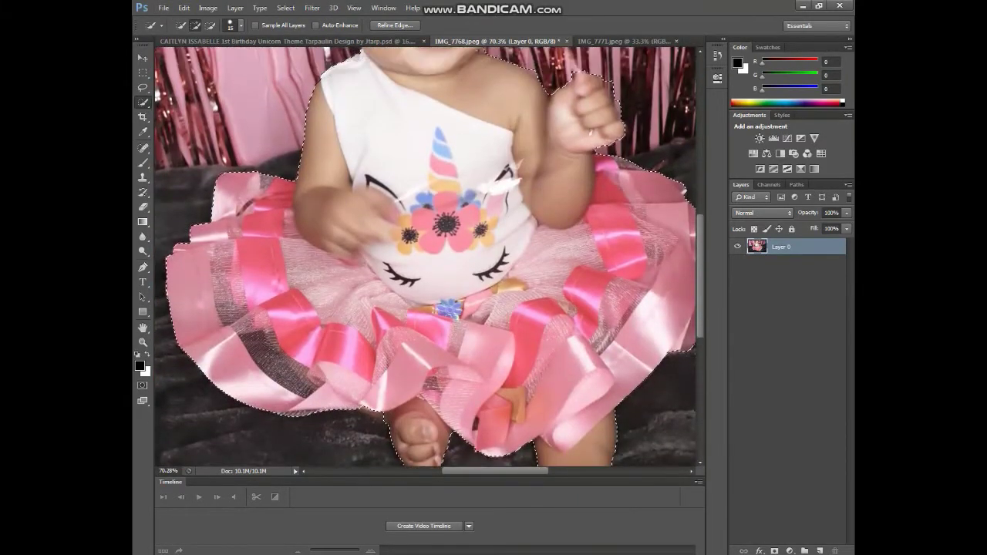
scroll(429, 258, down, 1)
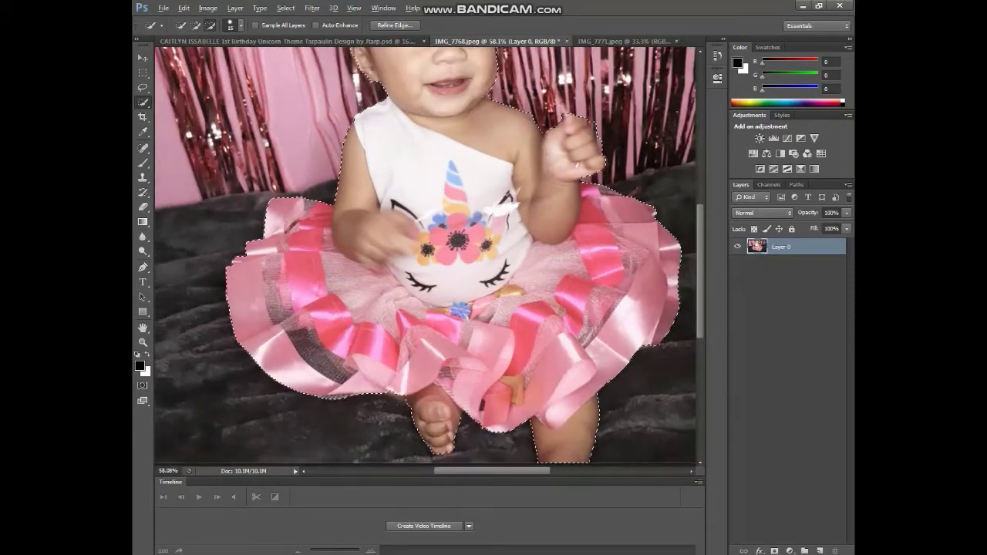
scroll(429, 257, down, 1)
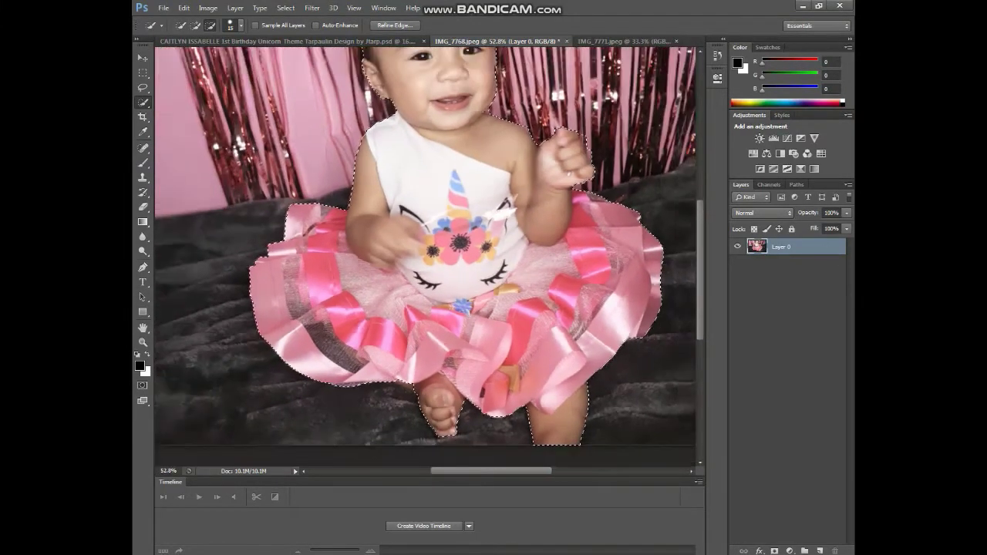
scroll(430, 257, down, 1)
scroll(429, 258, down, 1)
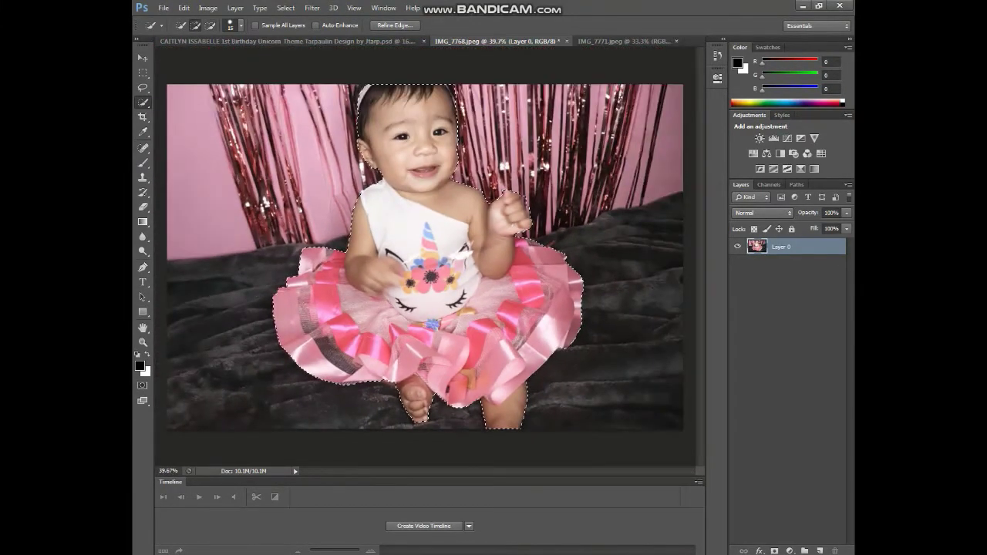
click(774, 550)
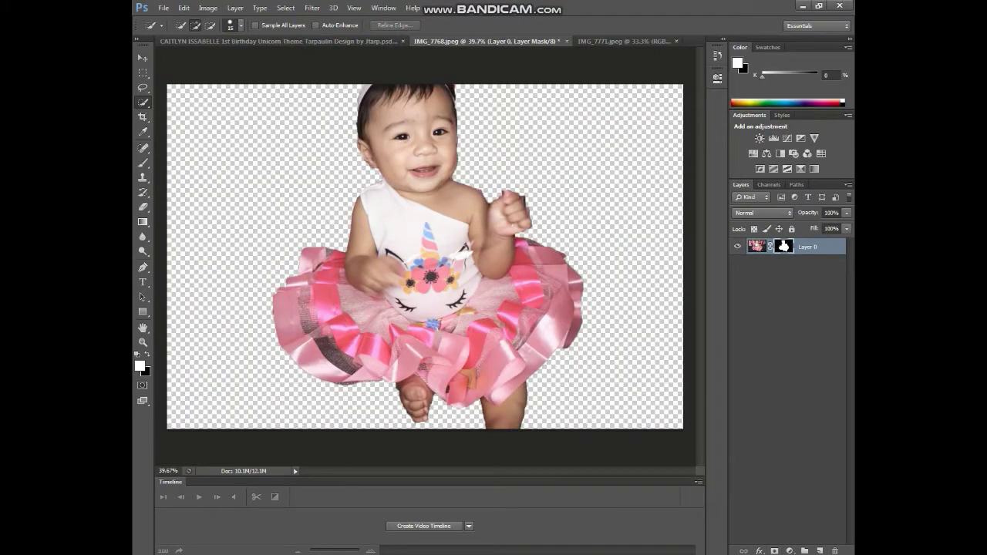
Refine the mask with Smart Radius 3.8 px, Smooth 20, Decontaminate Colors, output as new masked layer
right_click(784, 246)
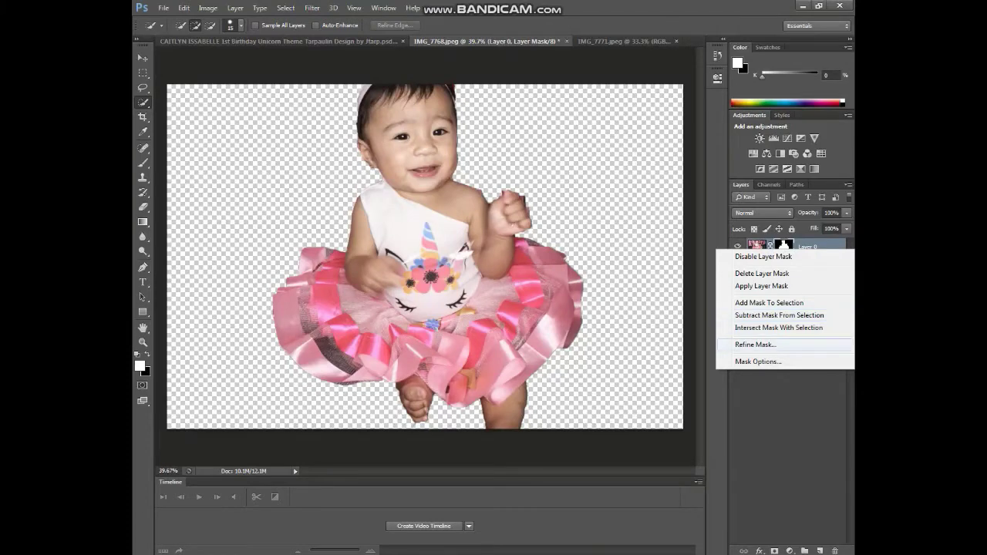
key(Escape)
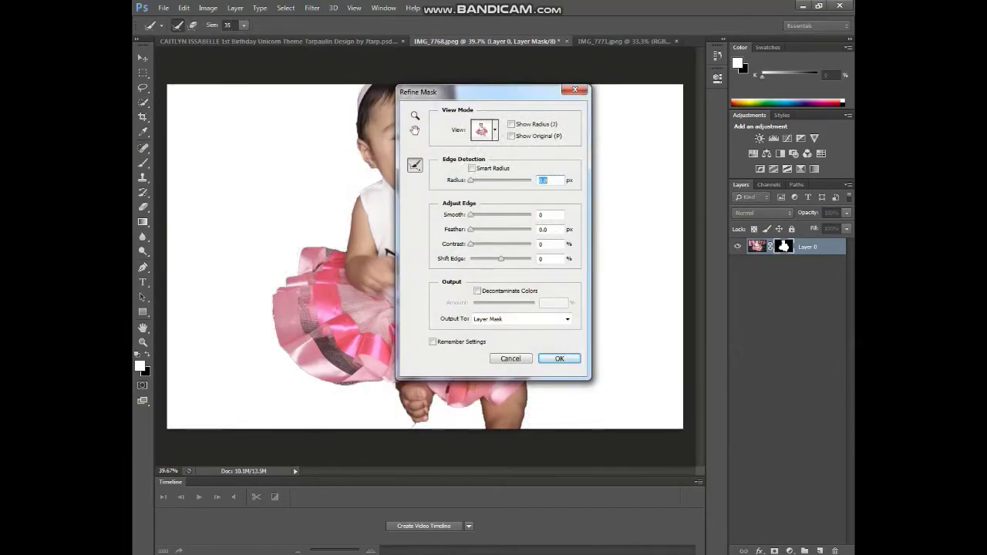
drag(478, 92, 625, 141)
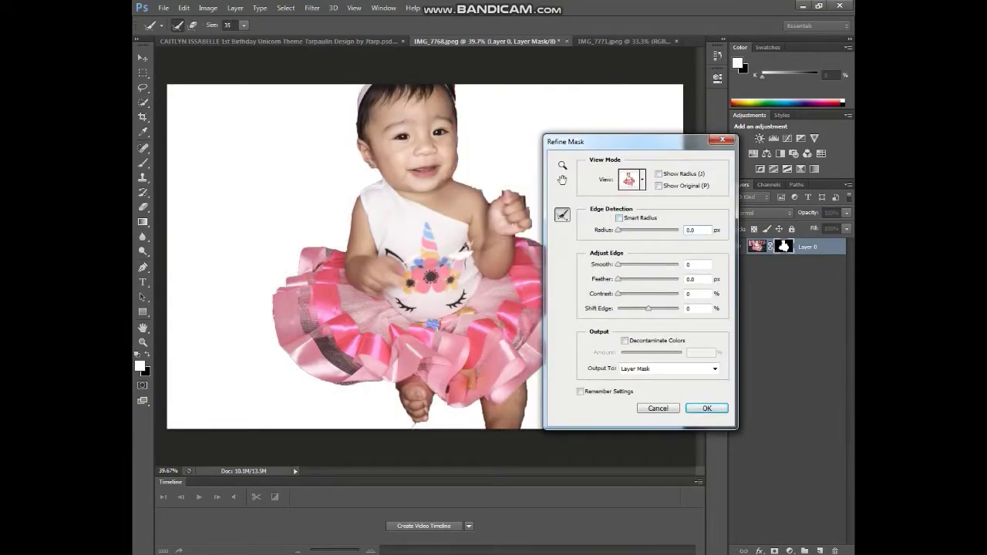
text(2.3)
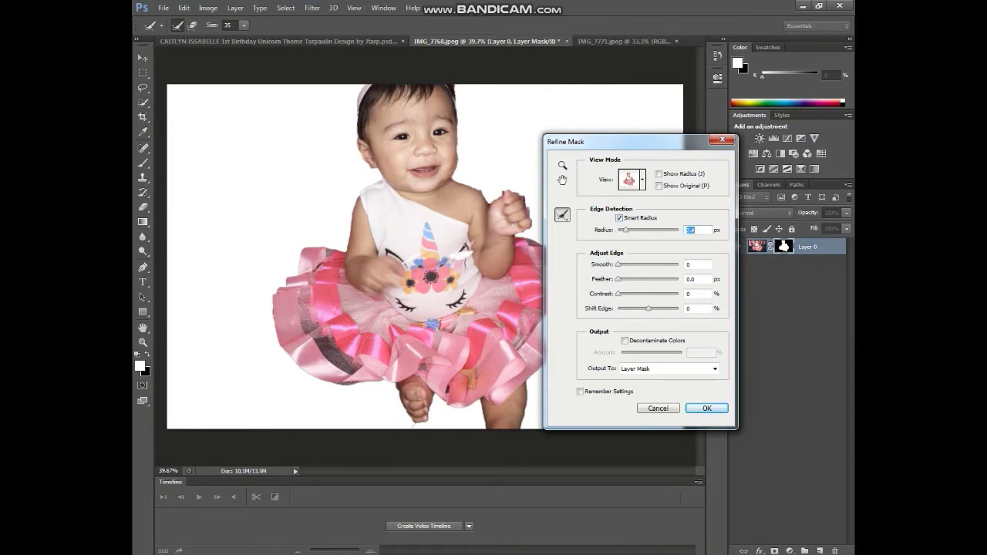
key(Tab)
text(10)
drag(625, 230, 630, 230)
key(Tab)
text(15)
key(Up)
key(Up)
click(624, 340)
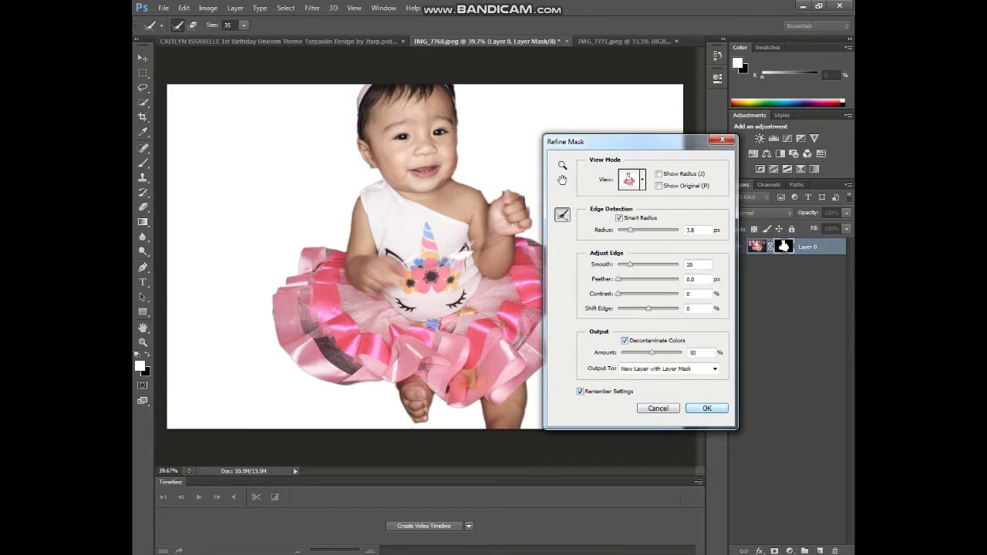
key(Return)
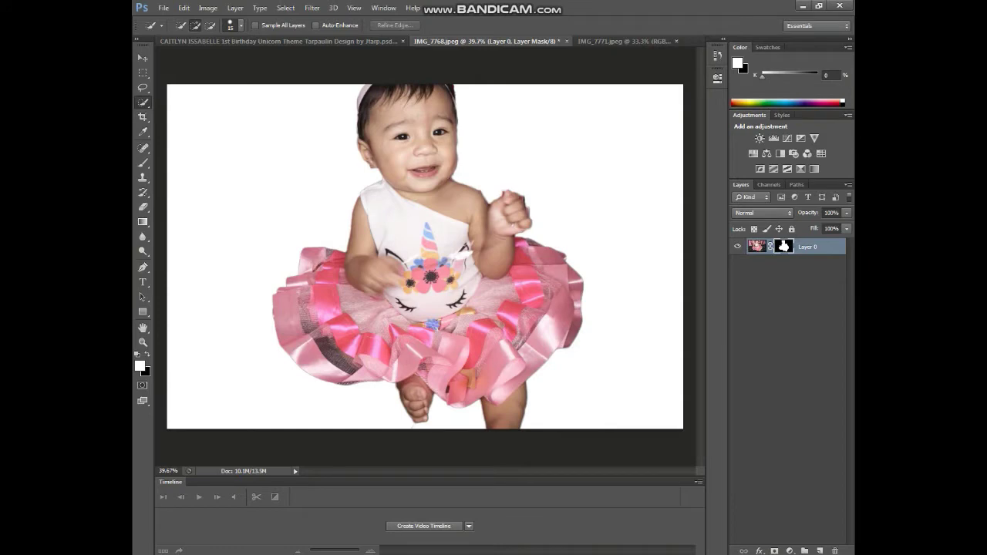
Drag the baby cutout into the tarpaulin and stack it above the hidden photo layers
key(v)
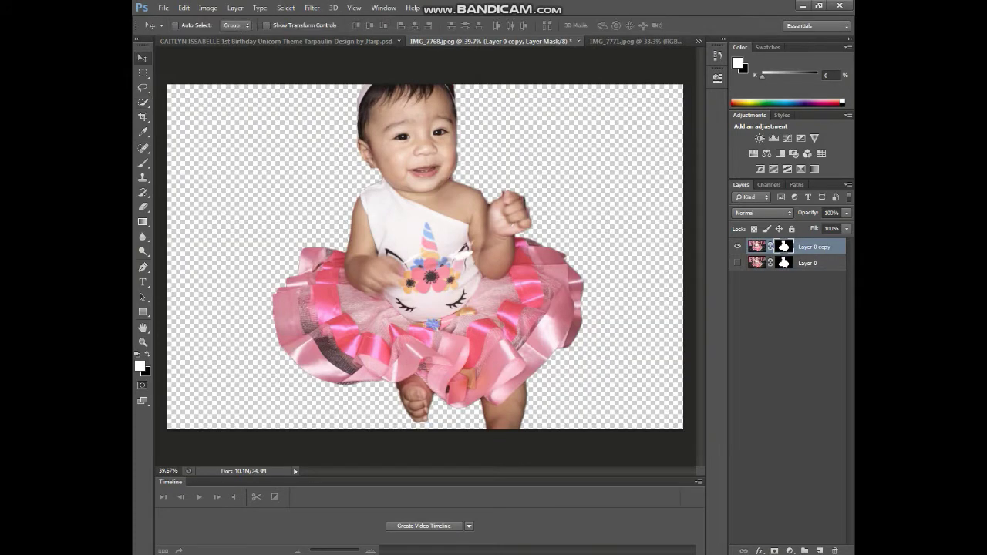
mouse_move(407, 165)
mouse_down()
mouse_move(246, 12)
mouse_move(232, 40)
mouse_move(302, 285)
mouse_up()
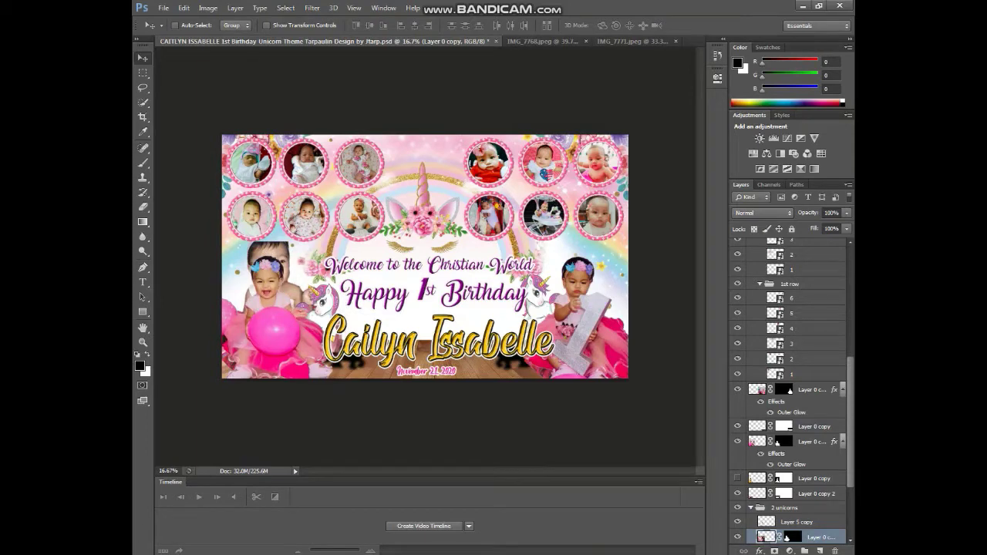
scroll(790, 385, down, 3)
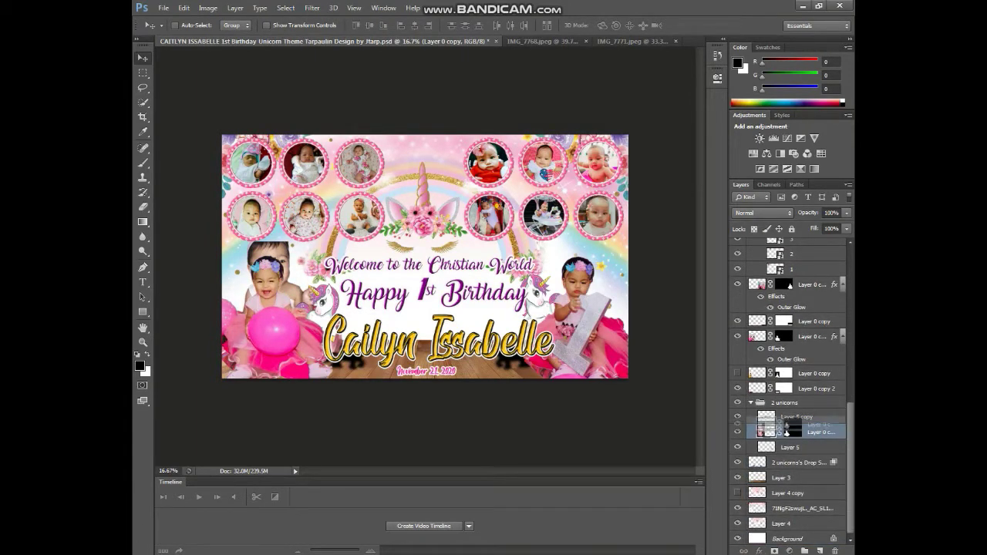
drag(786, 432, 785, 388)
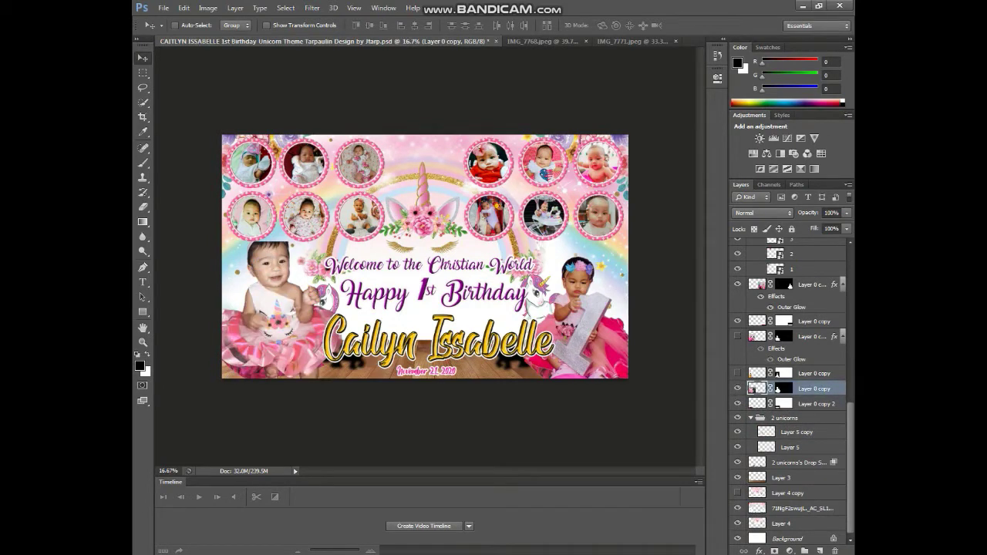
drag(785, 388, 786, 336)
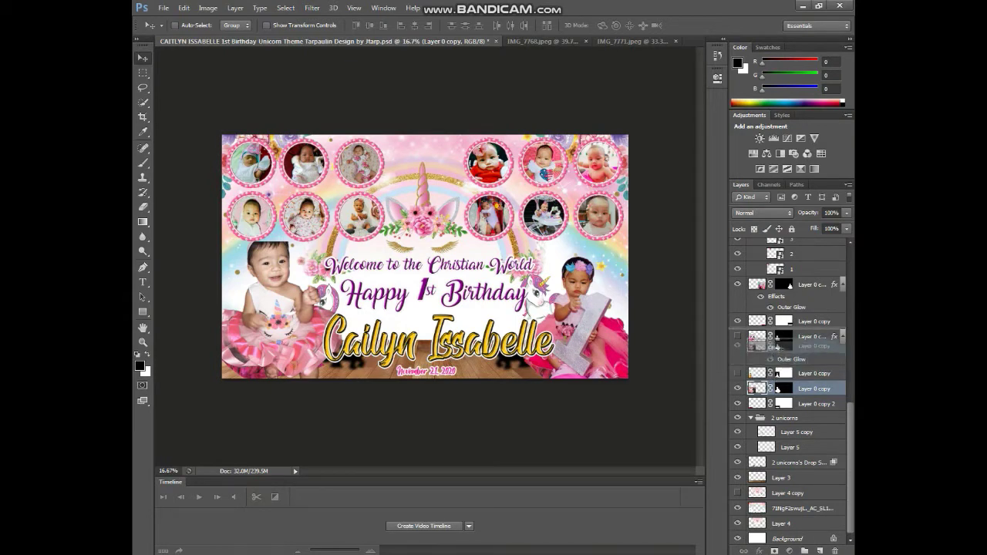
Delete the two old hidden photo layers, including the one with outer glow
click(802, 352)
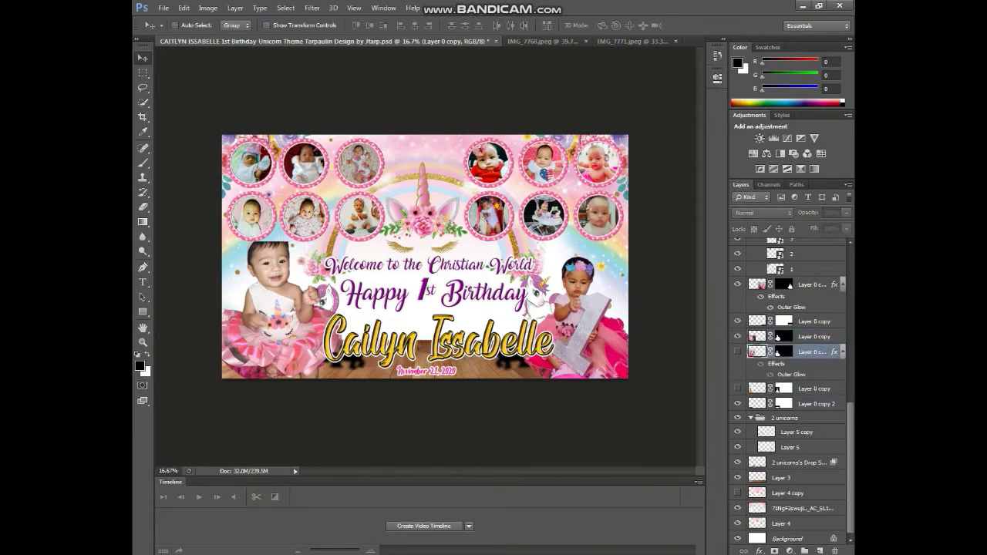
key(Delete)
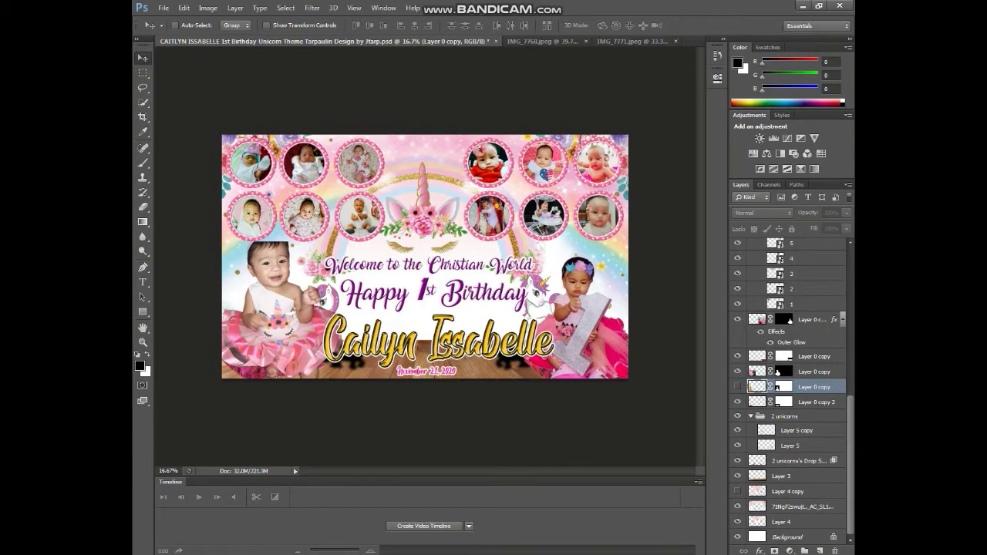
key(Delete)
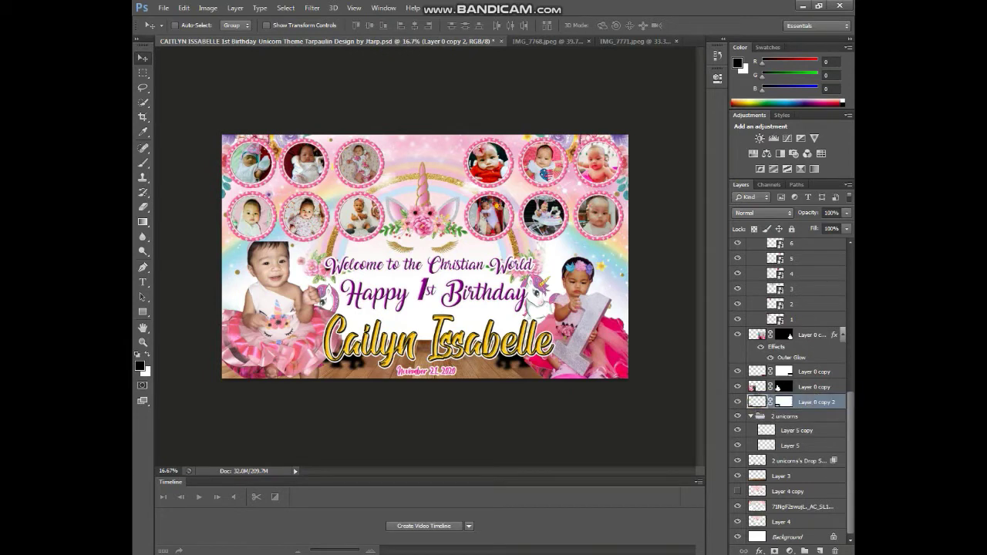
Reposition and slightly shrink the new baby photo at the lower left
click(779, 387)
drag(267, 281, 274, 296)
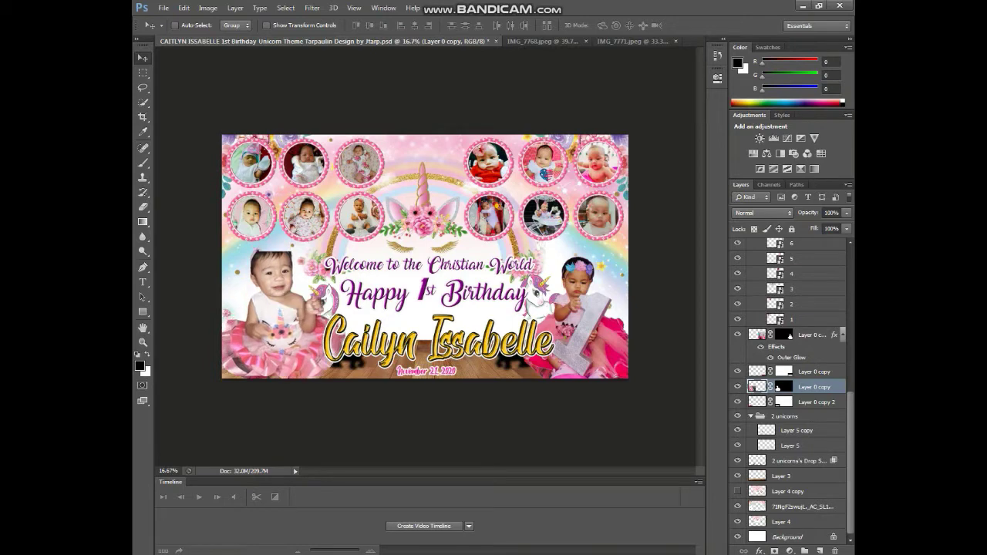
key(ctrl+t)
drag(387, 251, 376, 259)
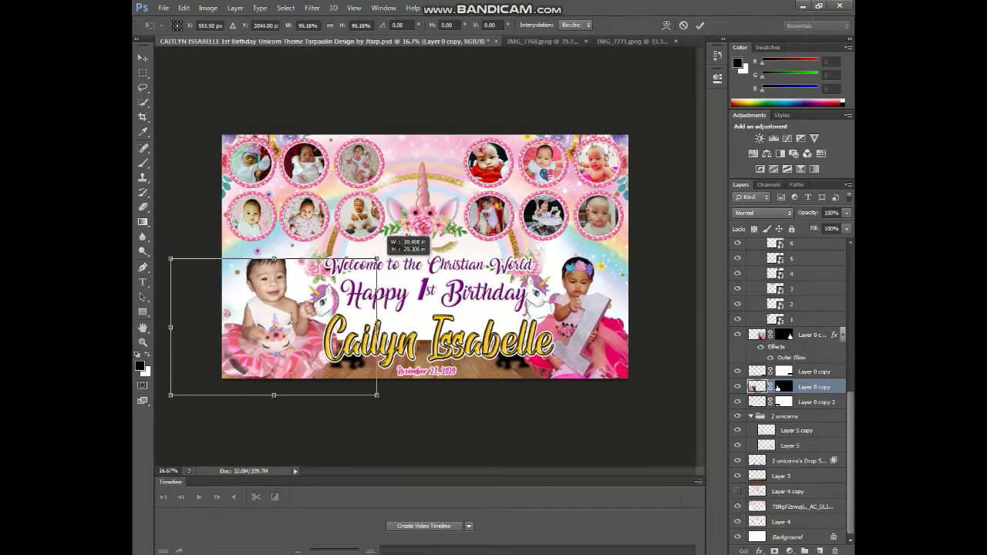
drag(288, 330, 292, 327)
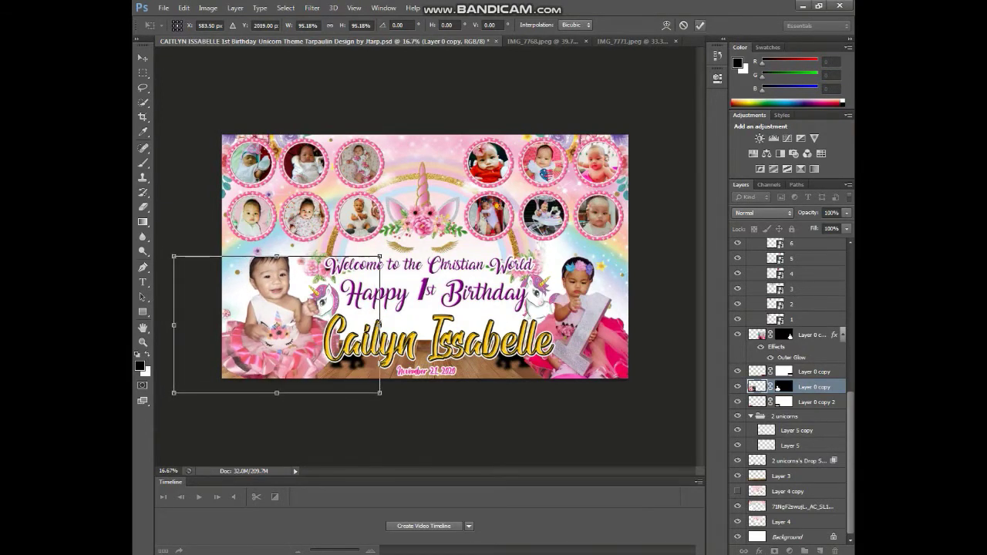
click(699, 25)
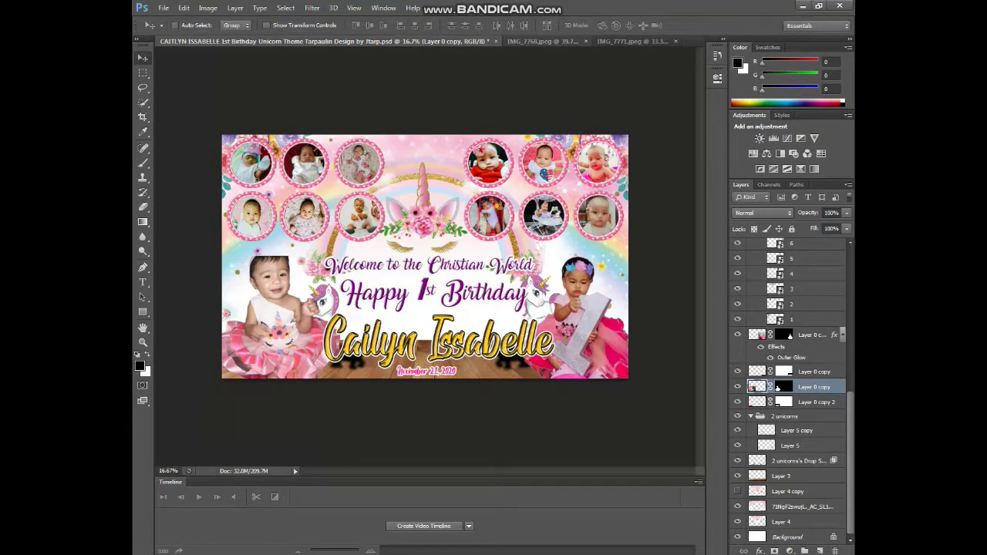
Close IMG_7768.jpeg without saving
click(543, 41)
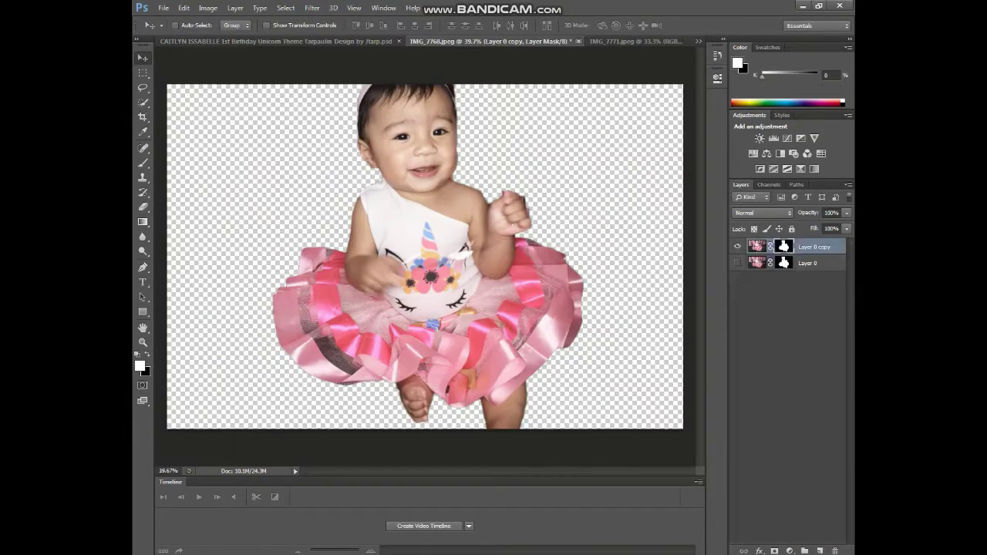
key(ctrl+w)
key(n)
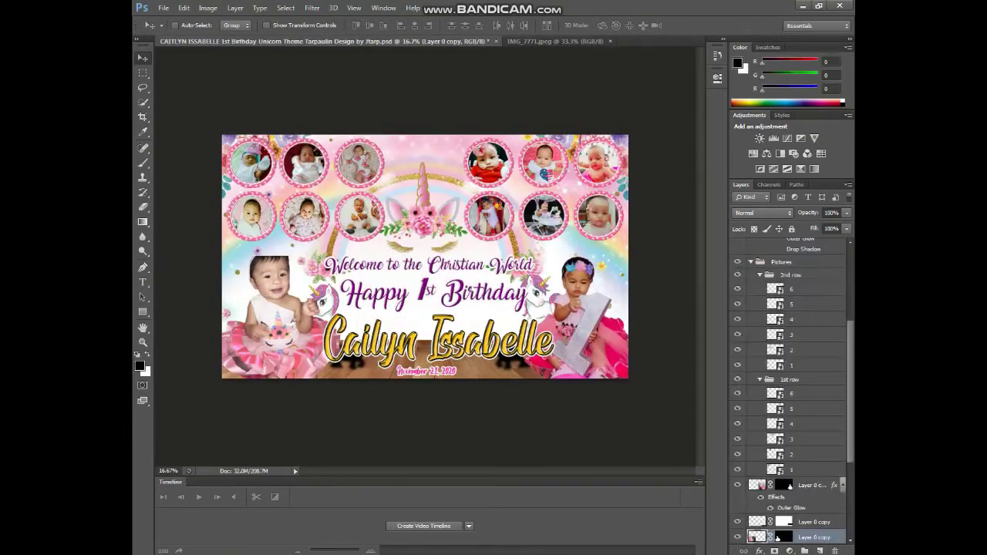
In IMG_7771.jpeg, convert the Background into Layer 0
click(555, 41)
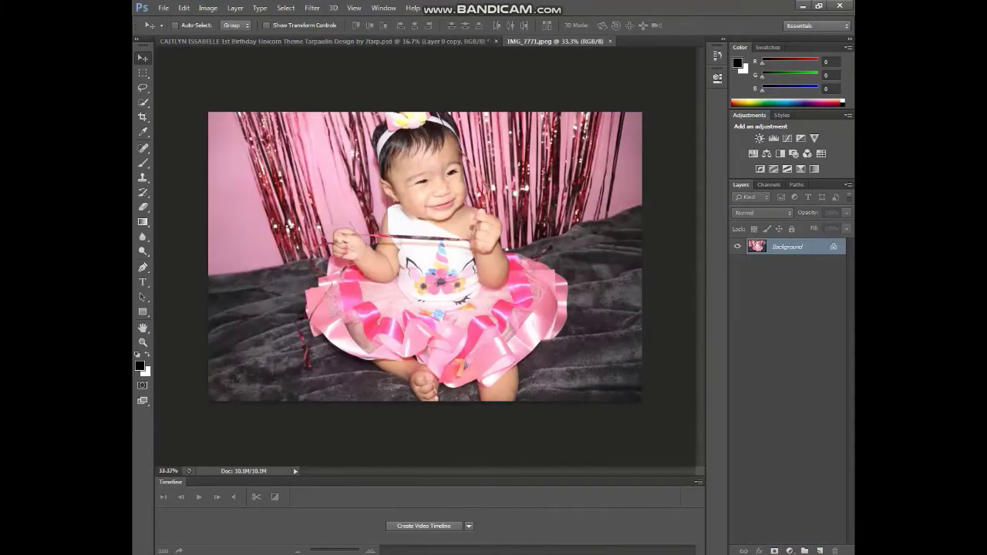
key(ctrl+shift+n)
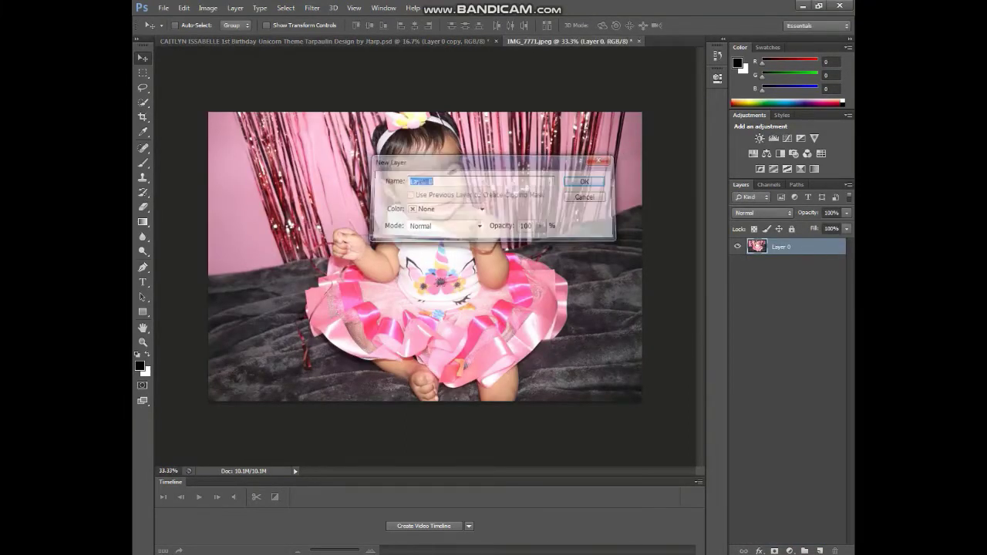
key(Return)
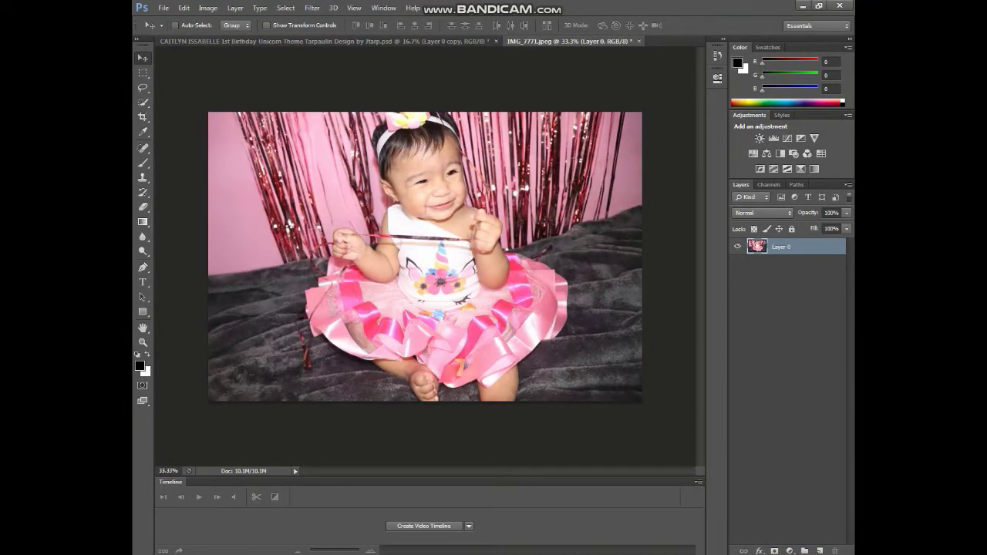
Quick-select the baby's head, body, tutu, feet and hair bow, shrinking the brush to 175
key(w)
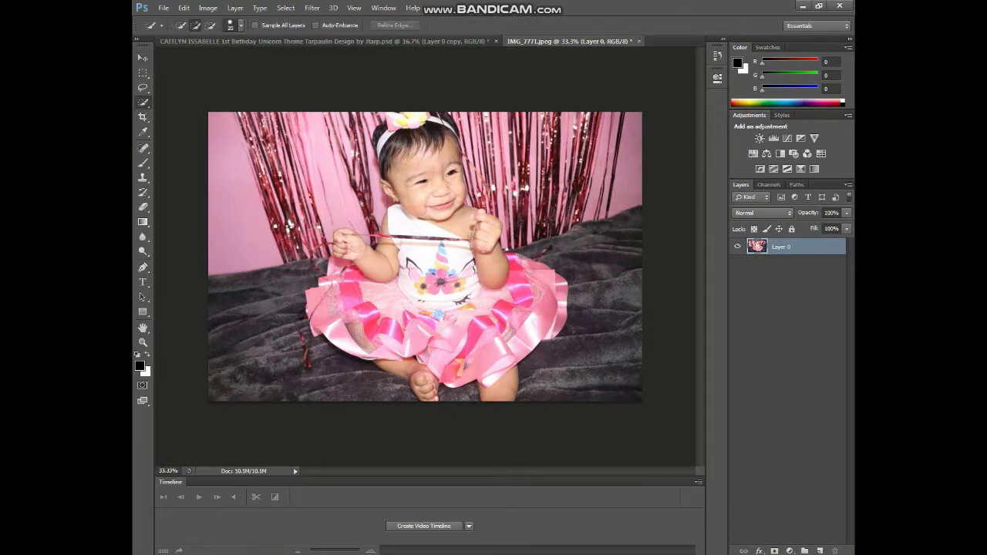
drag(416, 146, 451, 166)
mouse_move(443, 204)
mouse_down()
mouse_move(451, 312)
mouse_move(332, 316)
mouse_up()
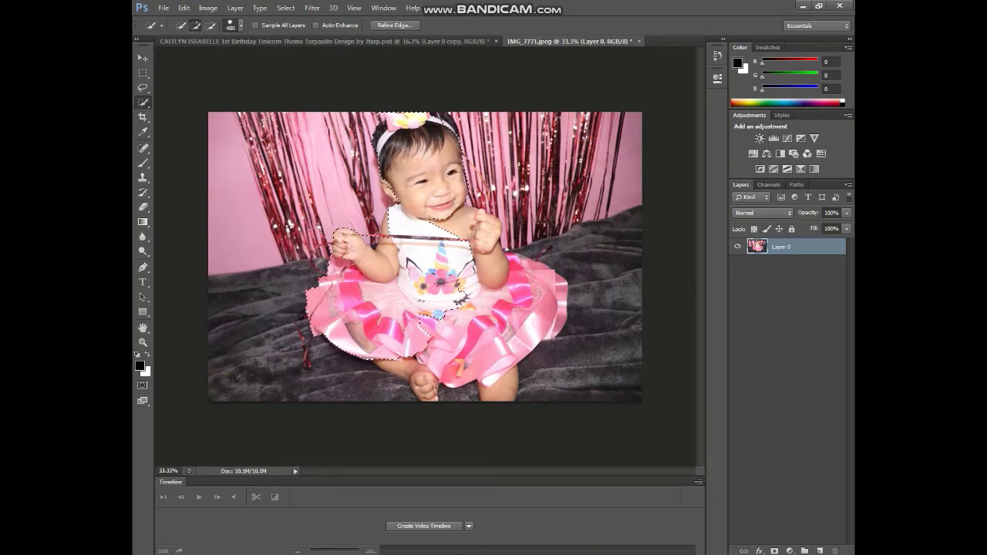
drag(461, 301, 463, 362)
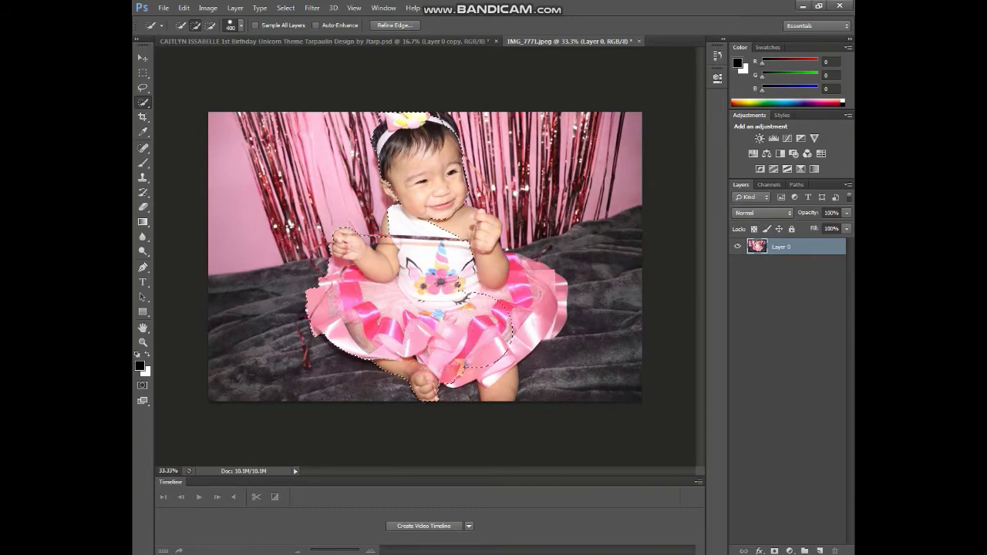
mouse_move(486, 328)
mouse_down()
mouse_move(510, 302)
mouse_move(543, 297)
mouse_up()
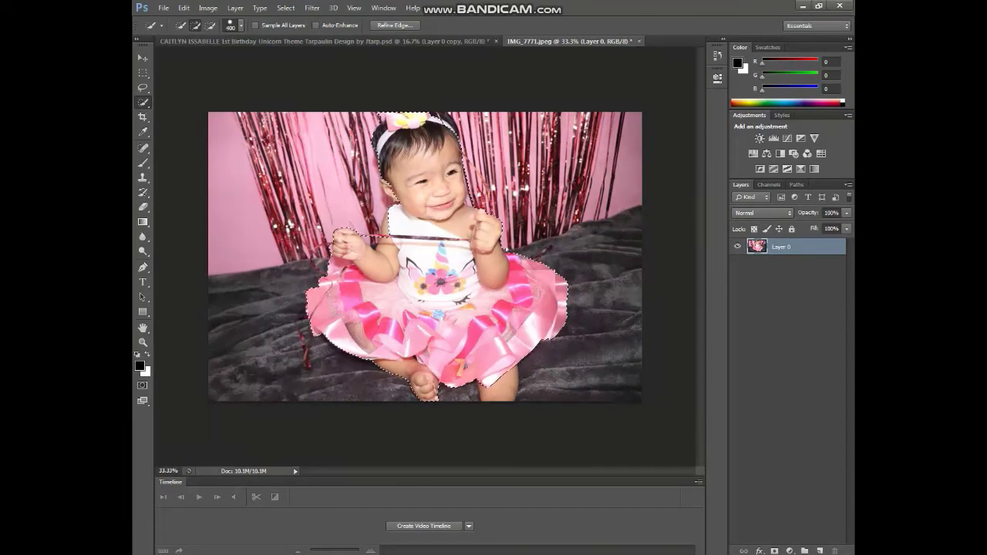
key(bracketleft)
key(bracketleft)
key(bracketleft)
drag(462, 385, 493, 389)
click(369, 137)
key(alt)
Refine the baby's selection with a 100-px brush, alternately adding and subtracting areas
scroll(425, 257, down, 1)
scroll(455, 193, up, 3)
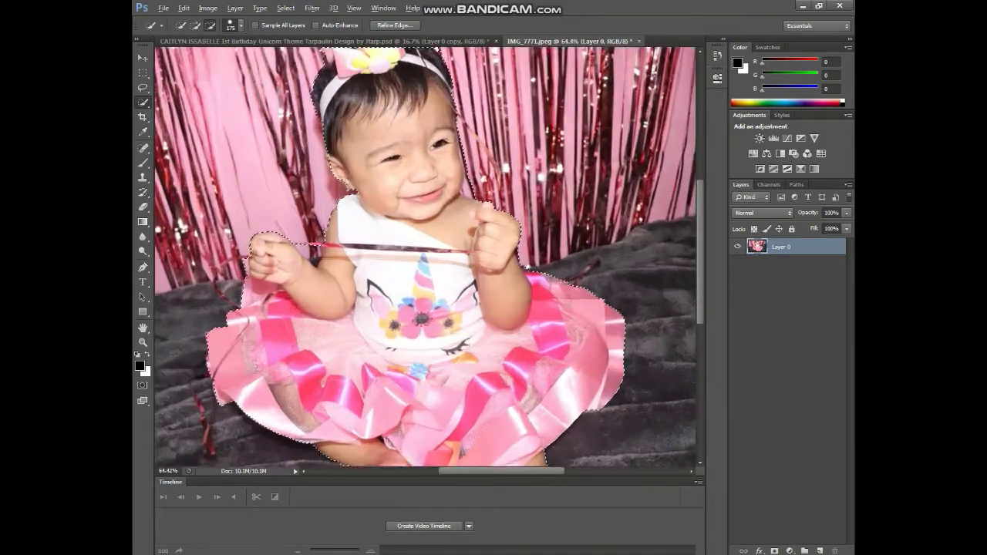
key(alt)
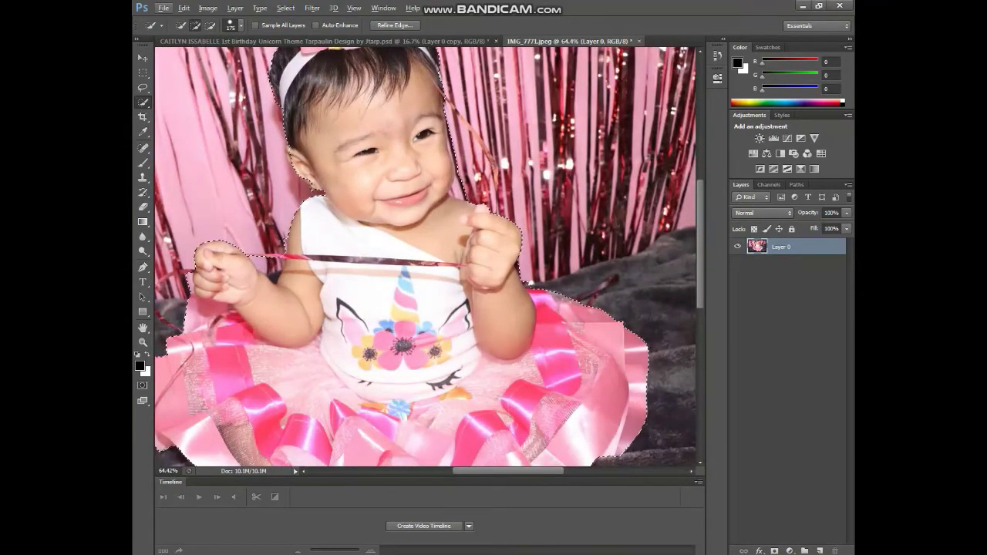
key(alt)
key(bracketleft)
key(bracketleft)
key(bracketleft)
key(alt)
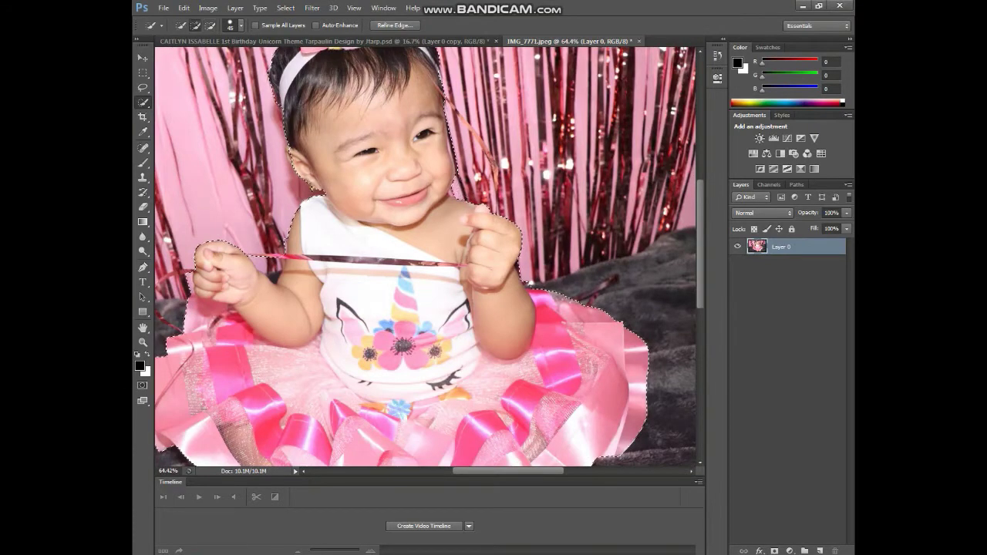
key(alt)
key(alt)
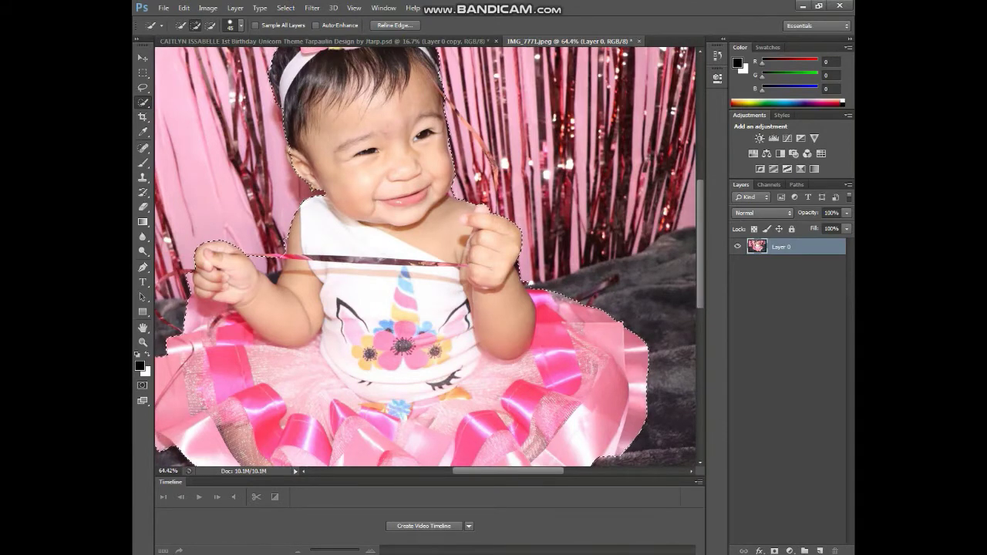
key(alt)
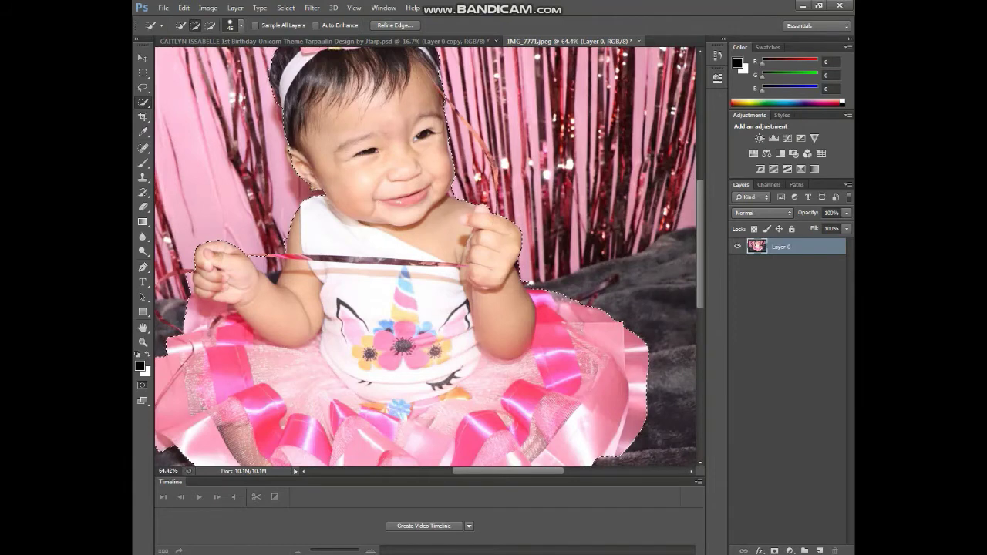
key(alt)
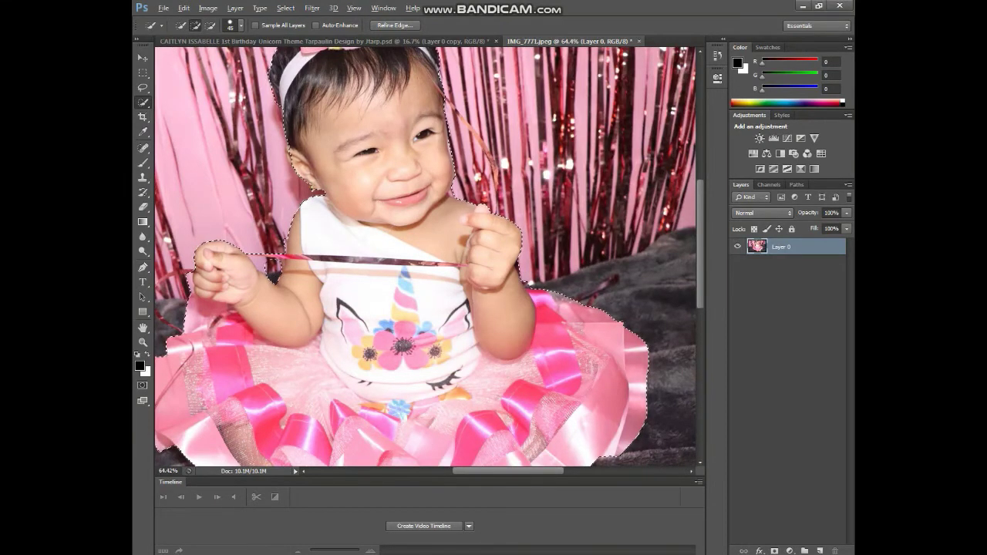
scroll(270, 258, down, 1)
scroll(243, 266, up, 1)
scroll(243, 266, up, 1)
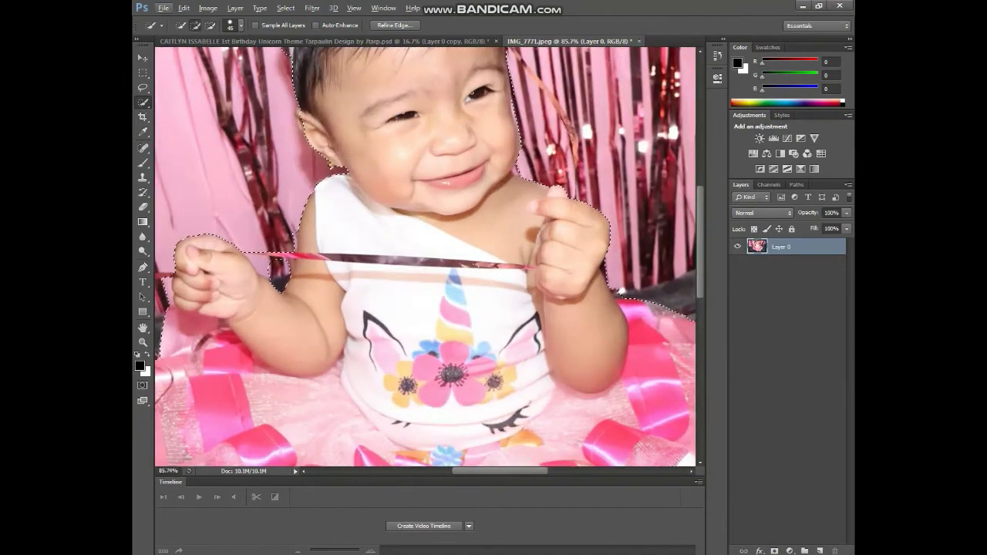
Clean fine edges with a 20-px brush, then mask out everything outside the child
key(bracketleft)
key(bracketleft)
key(bracketleft)
key(alt)
key(alt)
key(alt)
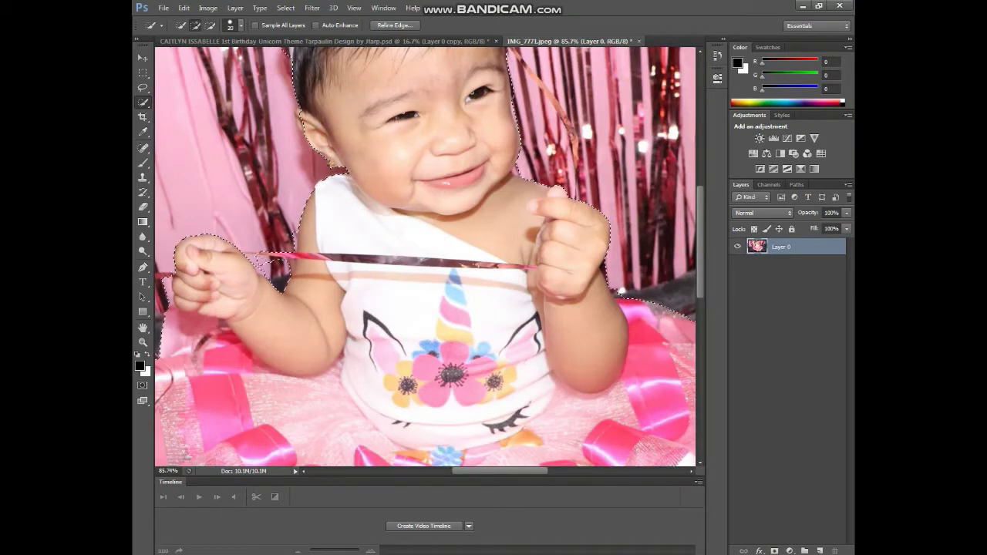
key(alt)
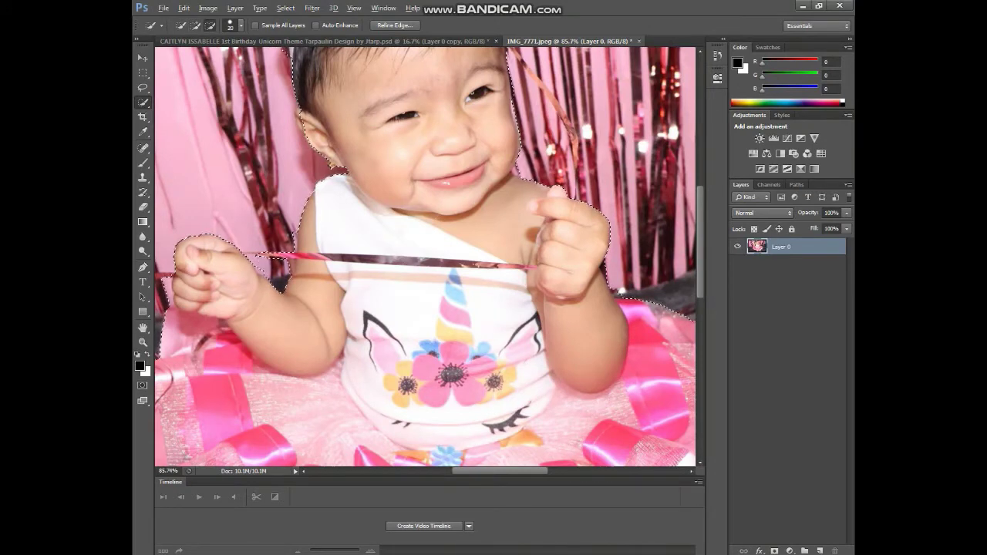
key(alt)
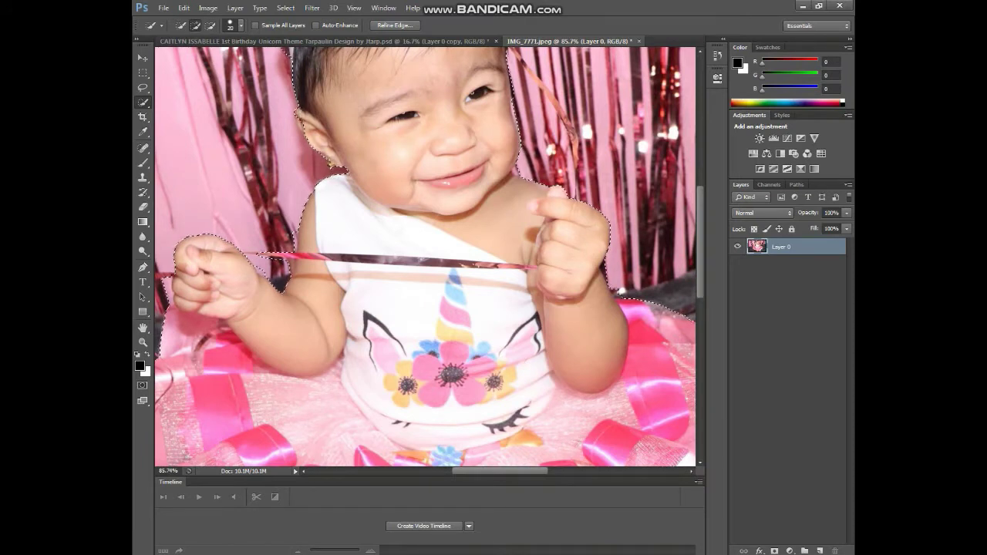
scroll(453, 337, down, 4)
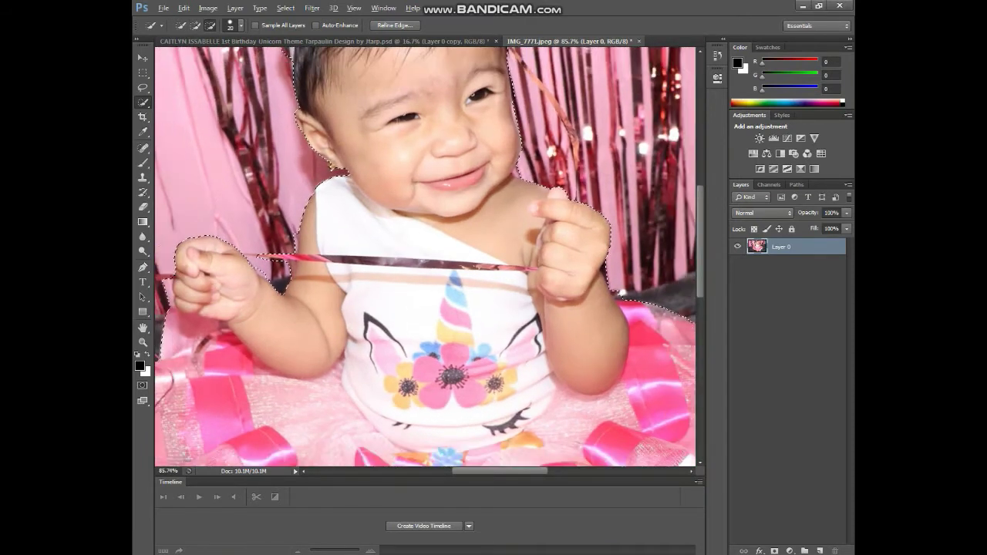
scroll(425, 262, down, 2)
scroll(425, 262, down, 2)
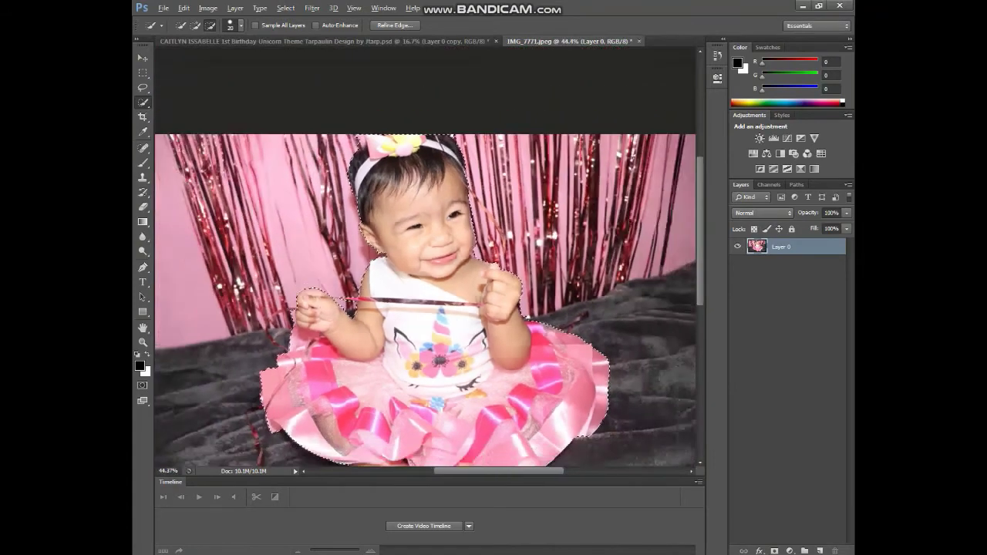
scroll(425, 262, down, 2)
key(bracketright)
key(bracketright)
key(bracketright)
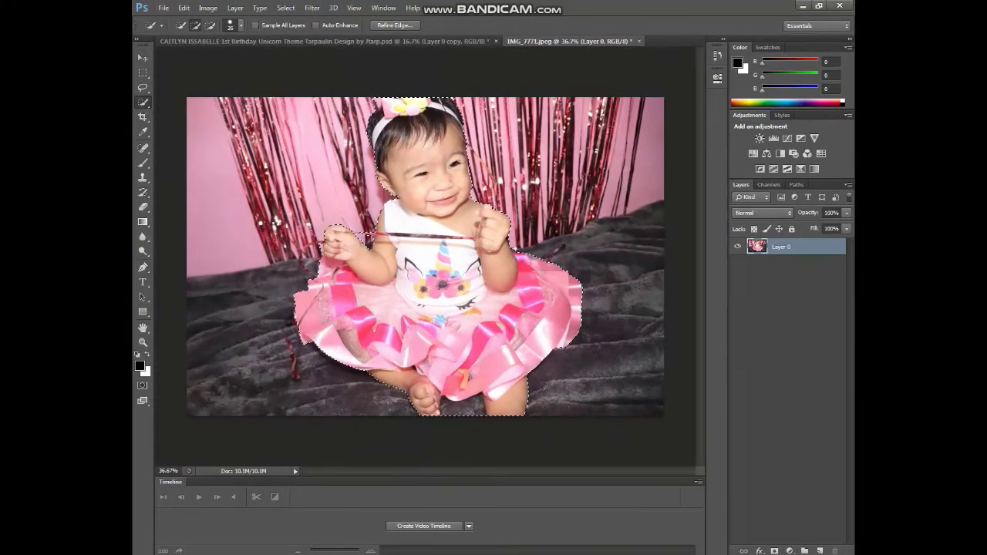
key(bracketright)
click(774, 551)
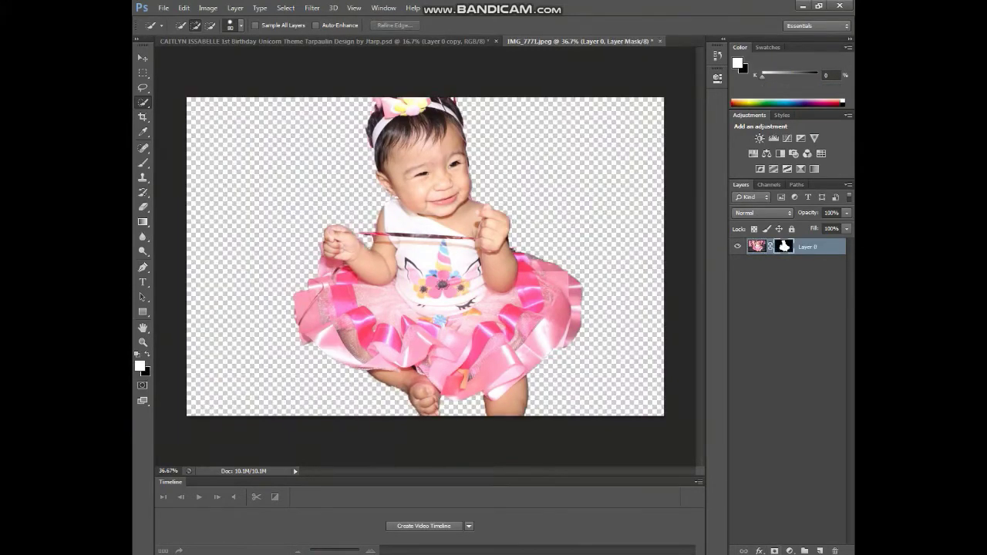
Refine Layer 0's mask (Smart Radius 3.8 px, Smooth 20, Decontaminate 50%) into a new masked layer
right_click(784, 245)
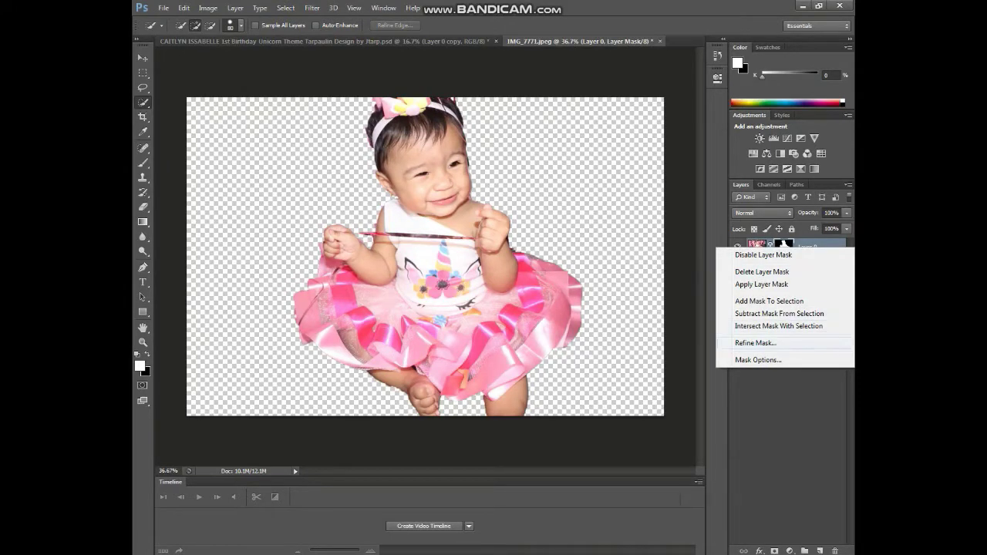
click(754, 342)
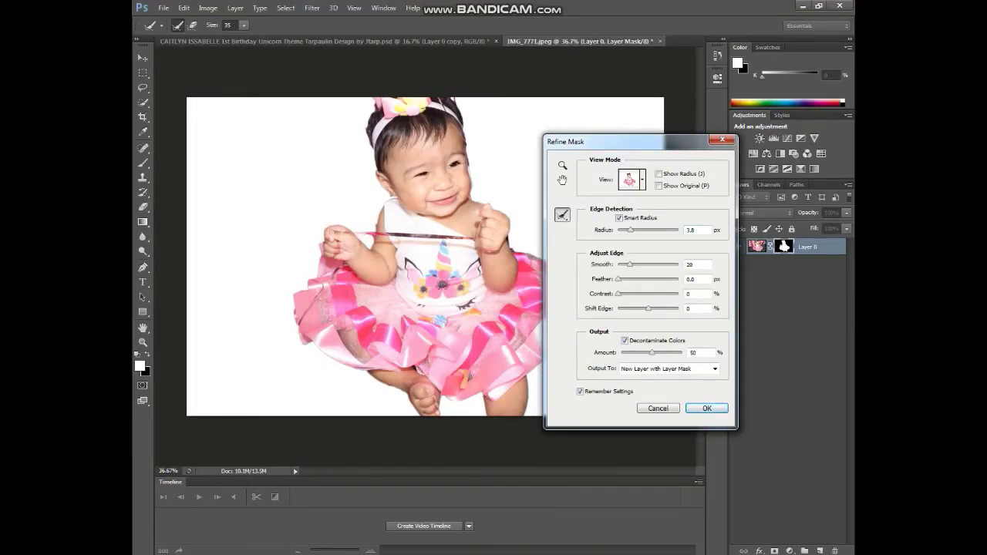
key(Return)
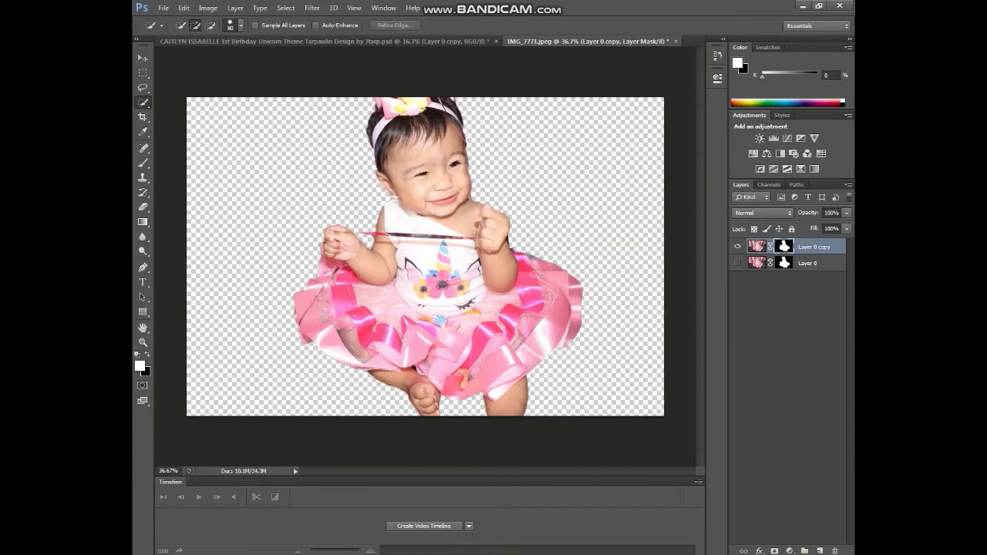
Drag the IMG_7771 baby cutout into the tarpaulin design
key(v)
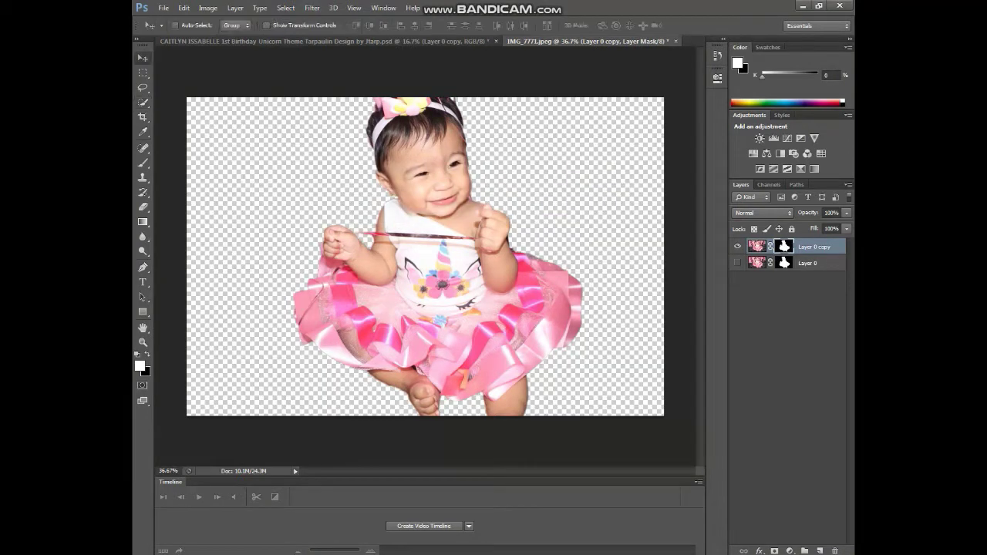
drag(459, 158, 340, 31)
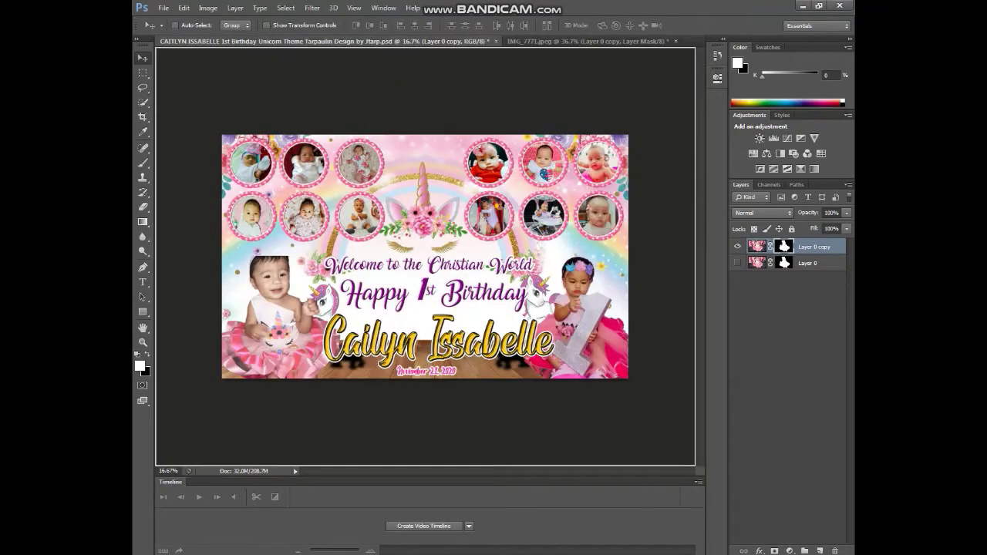
mouse_move(339, 31)
mouse_down()
mouse_move(370, 331)
mouse_move(305, 318)
mouse_move(293, 291)
mouse_move(292, 303)
mouse_up()
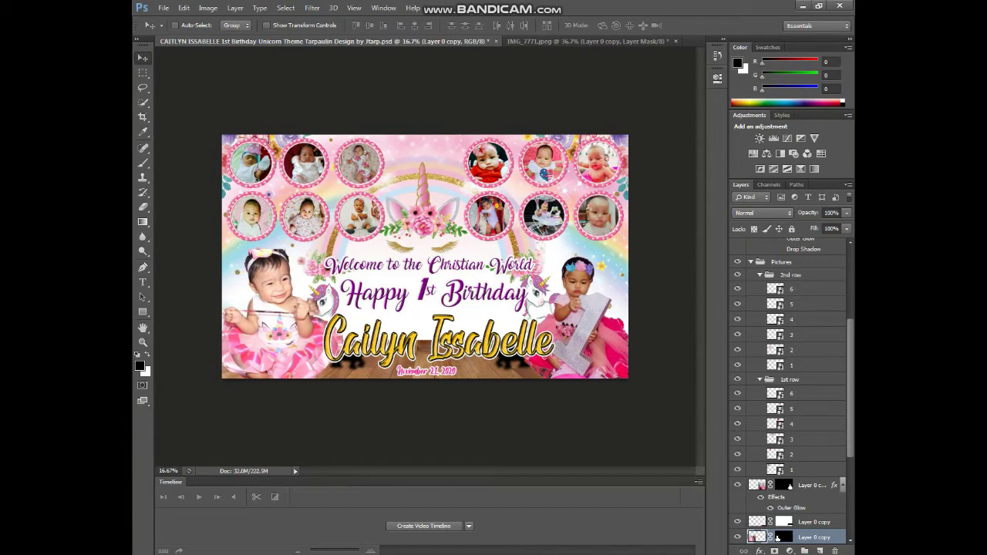
Stack the new photo above the glow layer, shift it right, and delete the hidden glow layer
scroll(790, 386, down, 3)
click(814, 484)
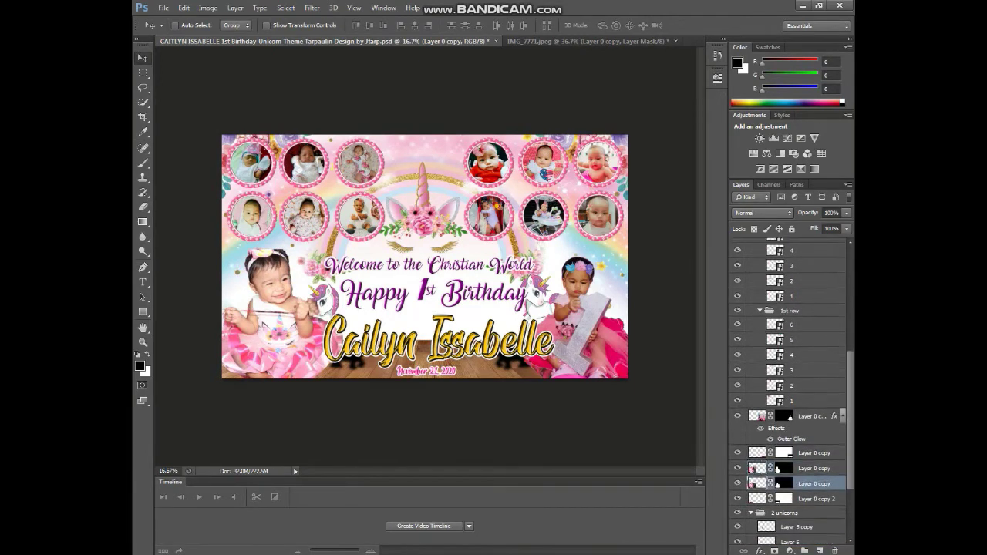
drag(814, 483, 814, 414)
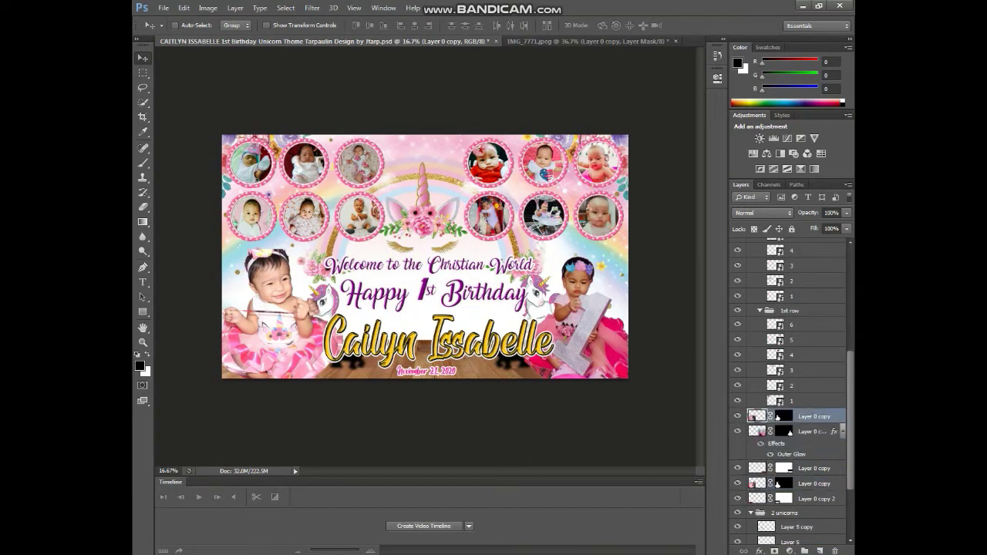
drag(325, 303, 620, 302)
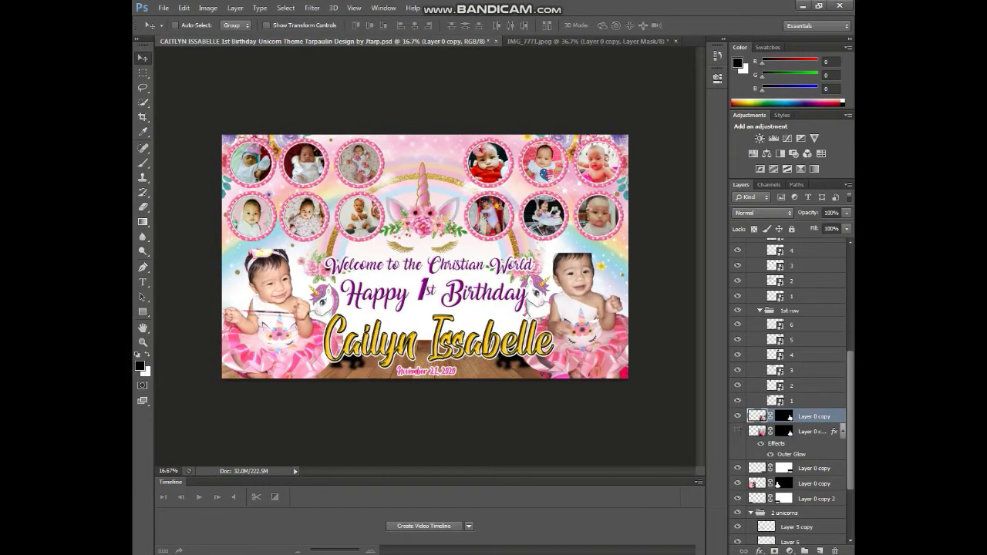
click(813, 431)
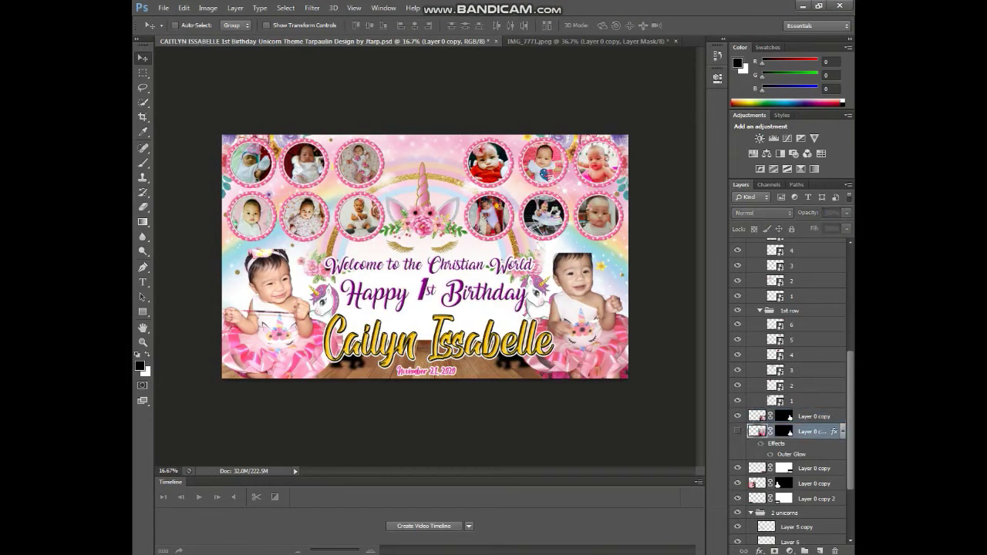
key(Delete)
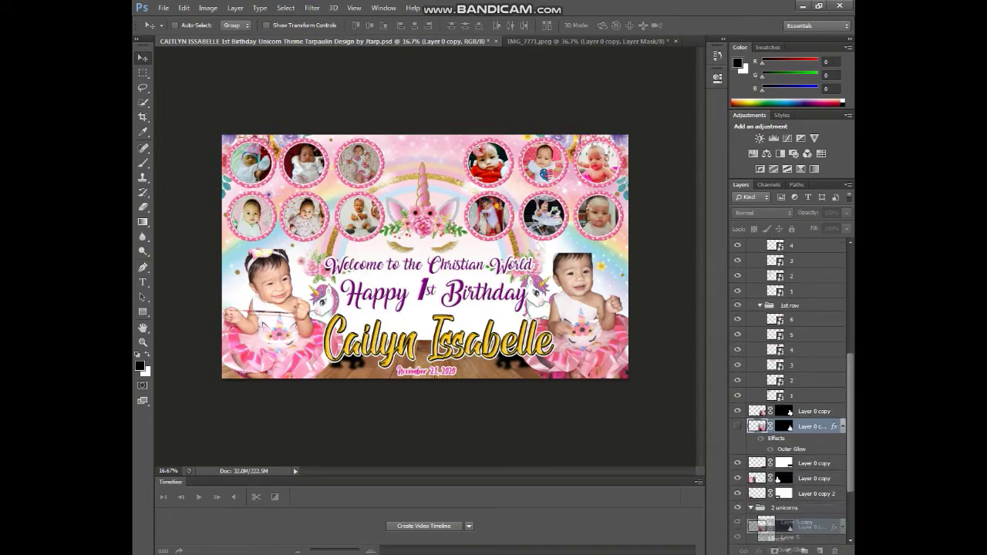
Flip the right-side baby photo horizontally, nudge it slightly lower, and save the tarpaulin
click(813, 395)
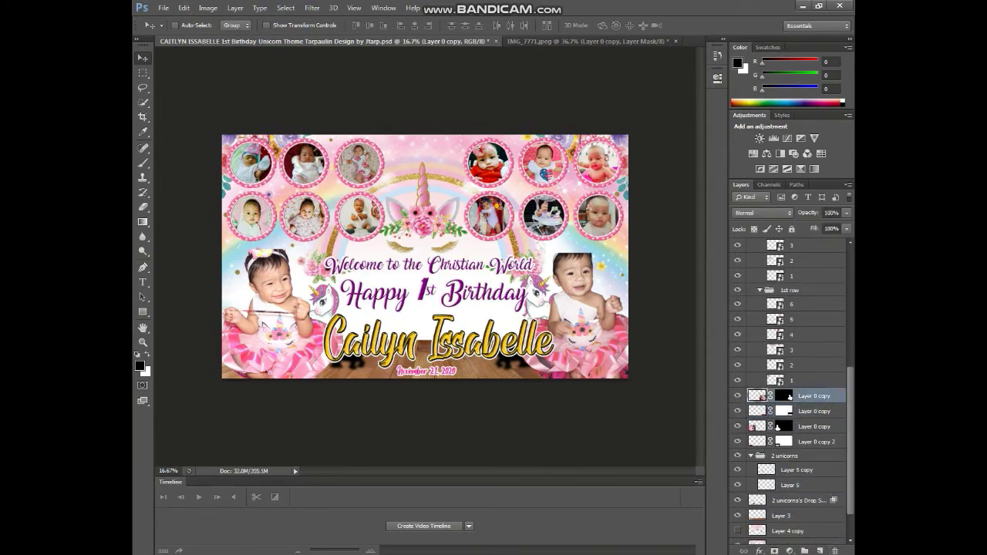
key(ctrl+t)
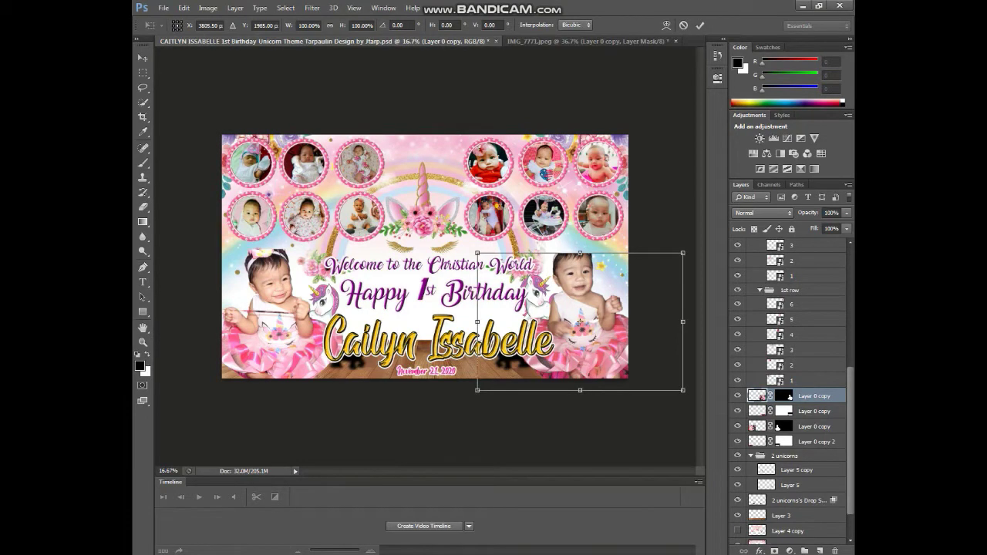
right_click(611, 347)
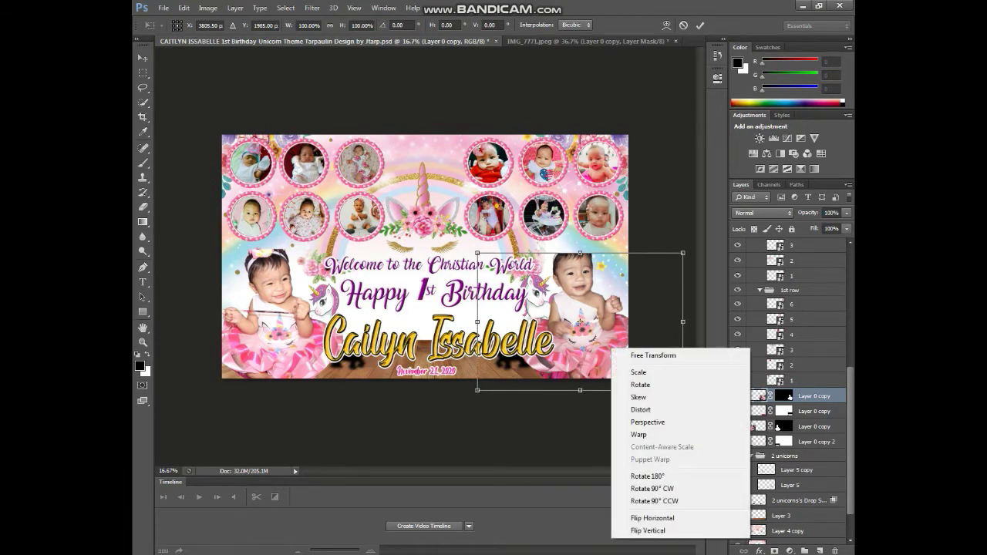
click(639, 518)
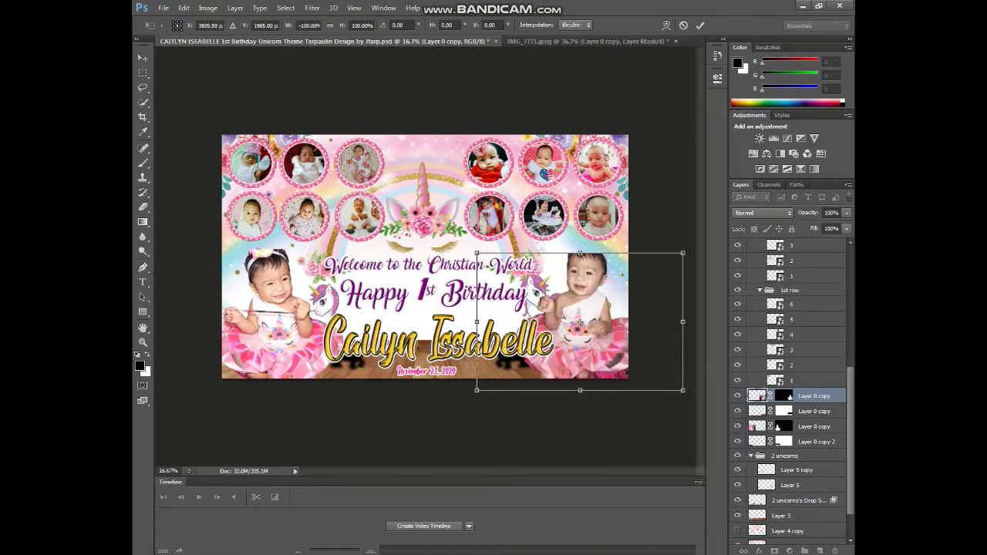
drag(593, 282, 595, 285)
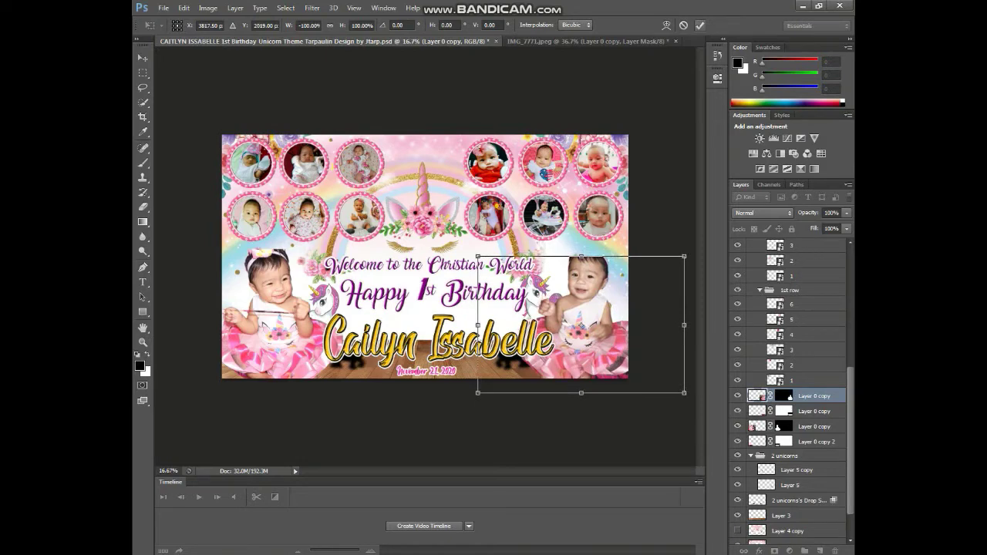
click(699, 25)
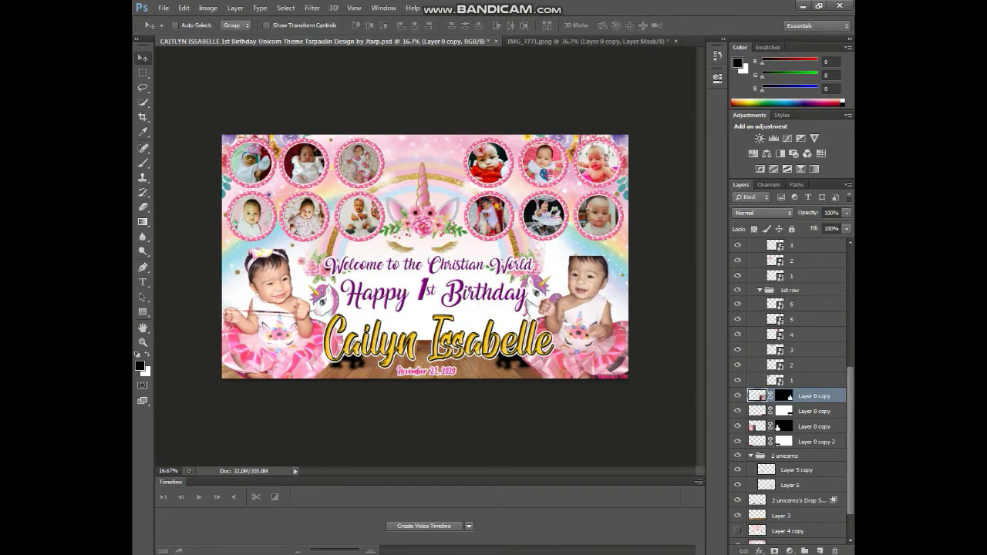
key(ctrl+s)
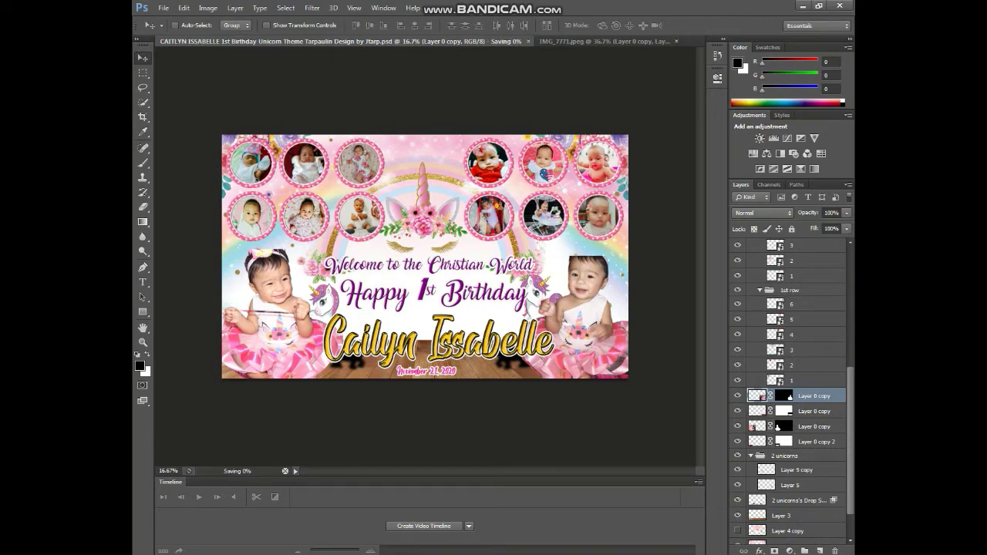
Open the first top-row circle's smart object, day 1.psb, for editing
click(803, 510)
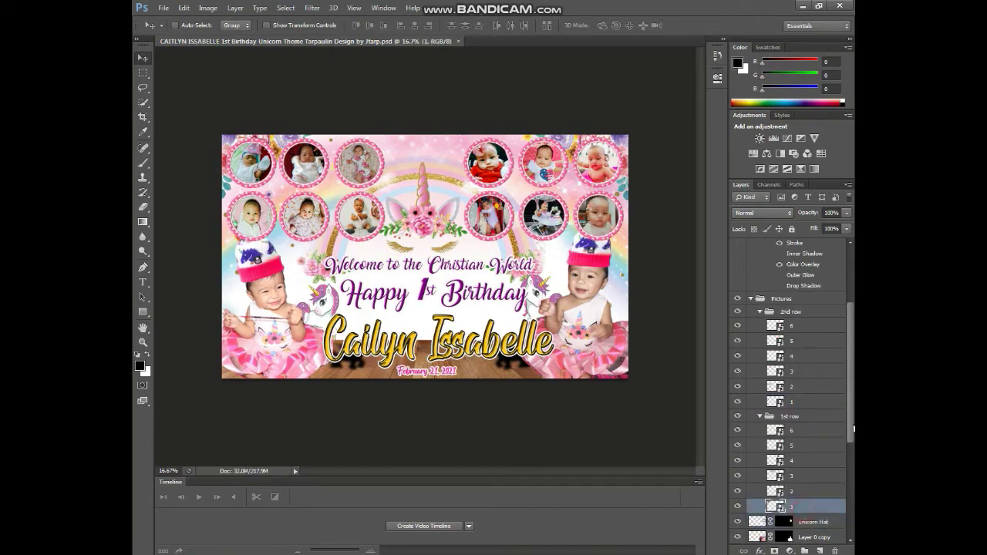
scroll(848, 425, down, 1)
click(737, 376)
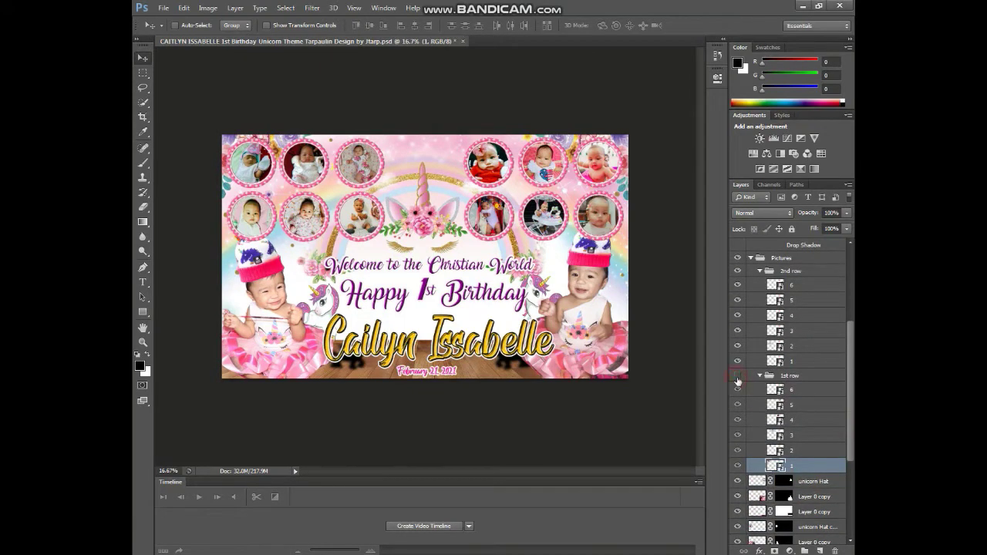
click(737, 377)
double_click(776, 466)
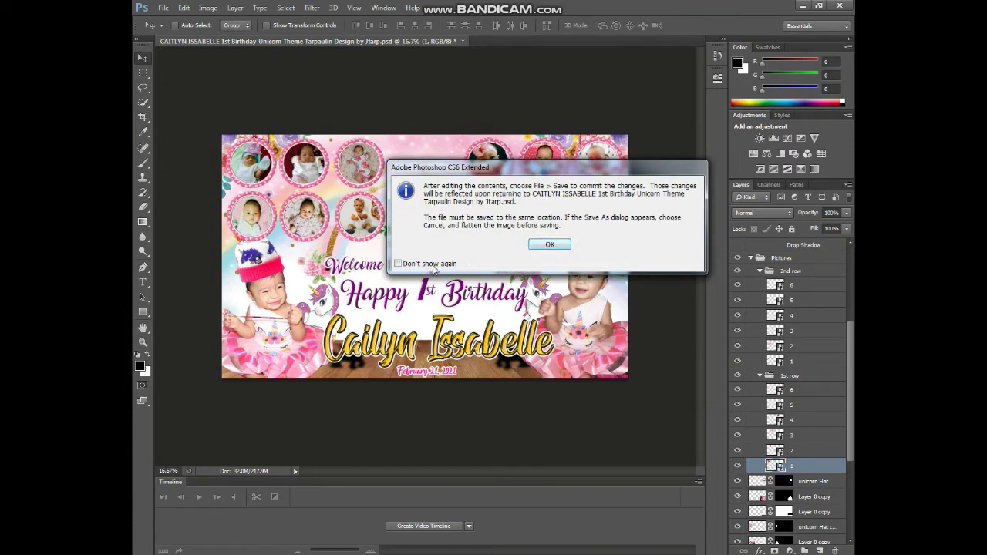
click(550, 245)
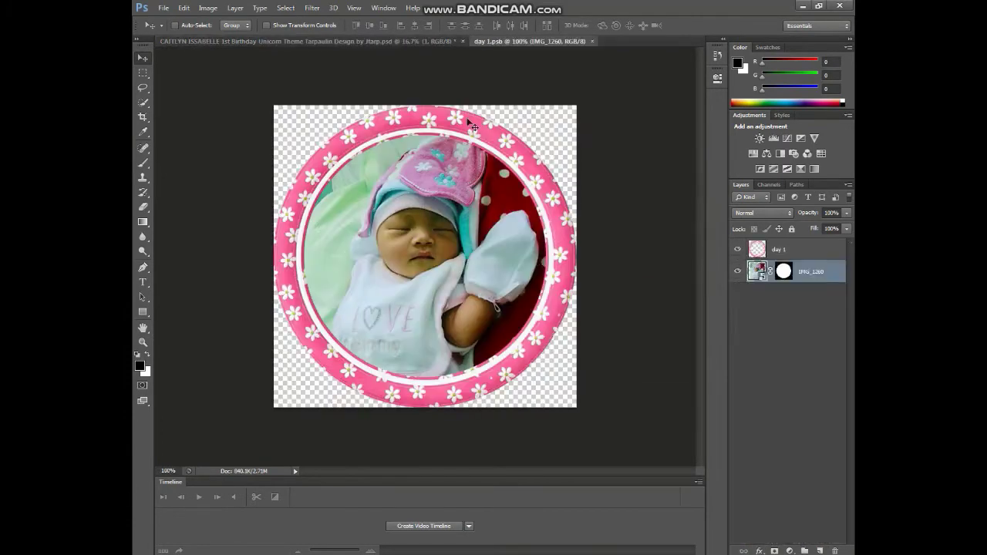
Open 1.jpeg from Unicorn's client Pictures folder, discarding its embedded colour profile
key(ctrl+o)
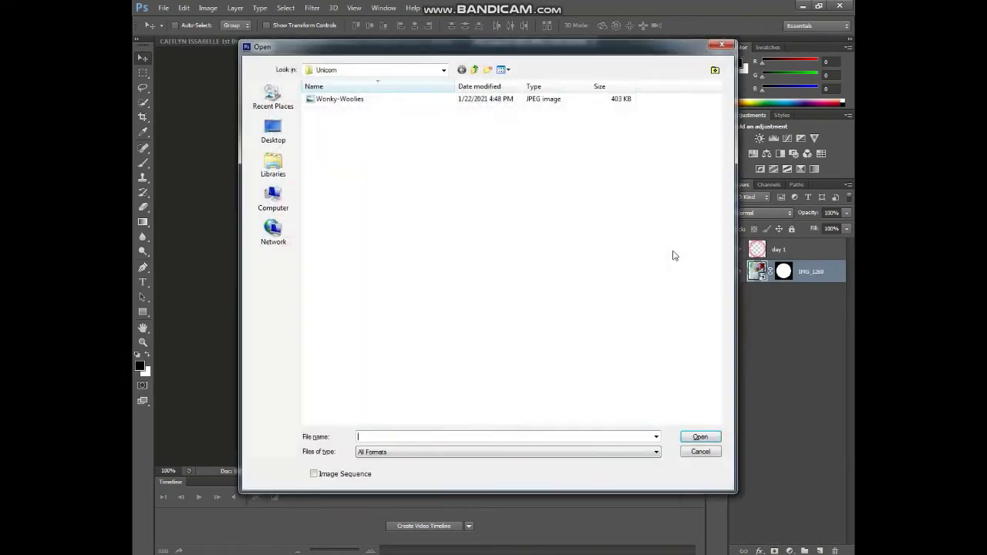
click(474, 70)
click(476, 71)
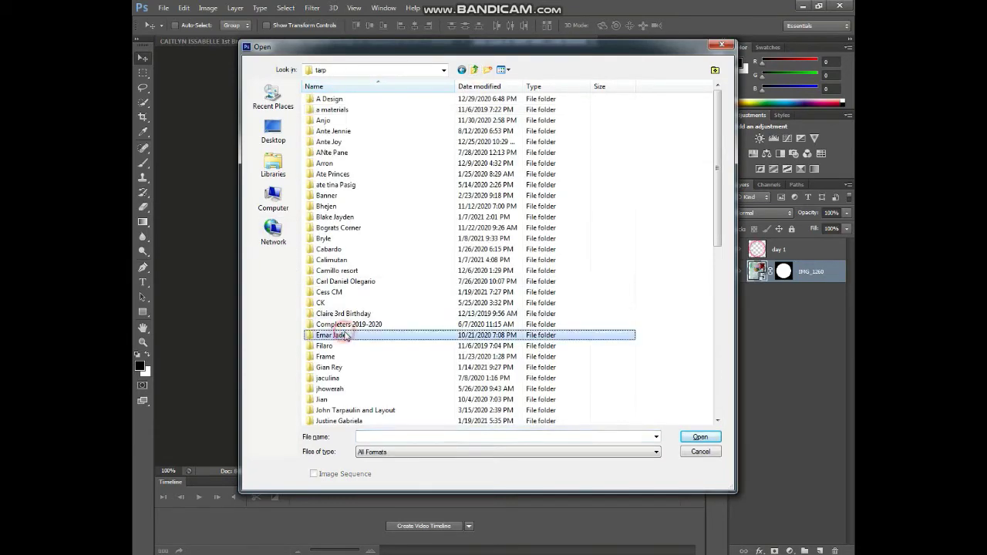
double_click(346, 335)
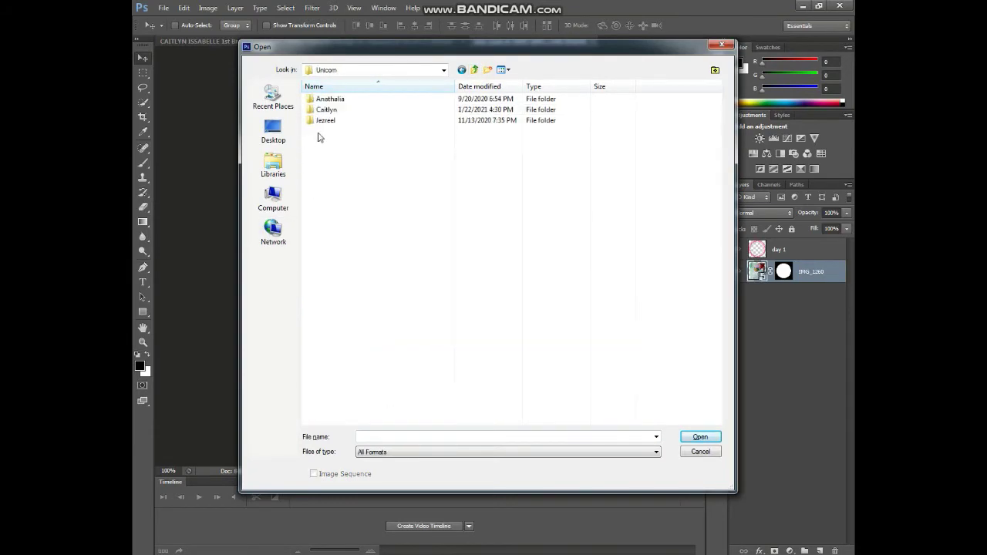
double_click(327, 109)
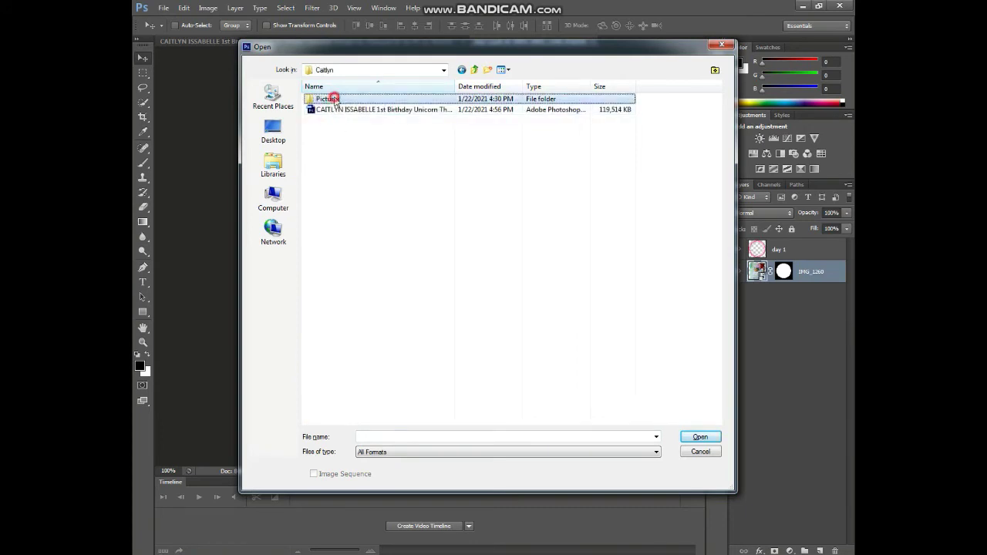
double_click(328, 98)
click(383, 198)
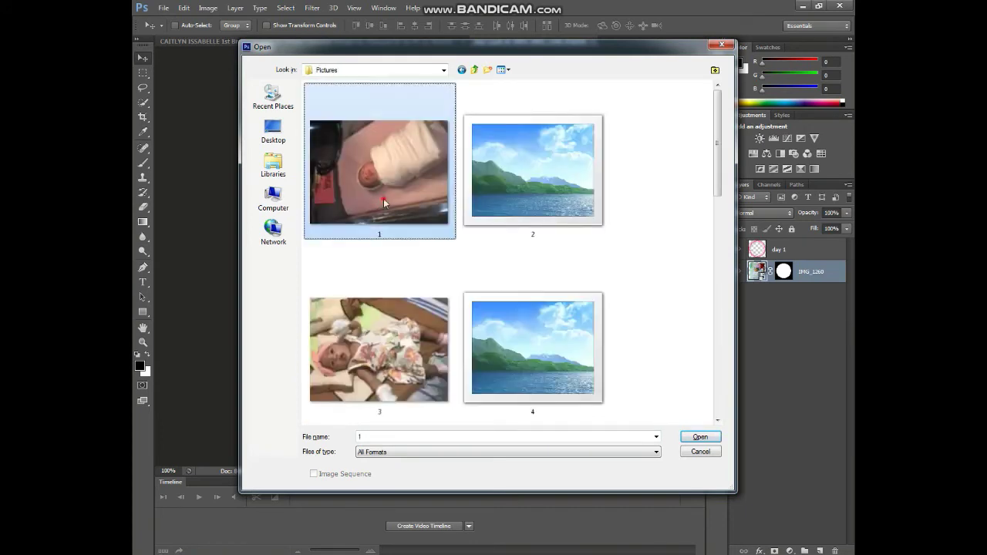
click(690, 437)
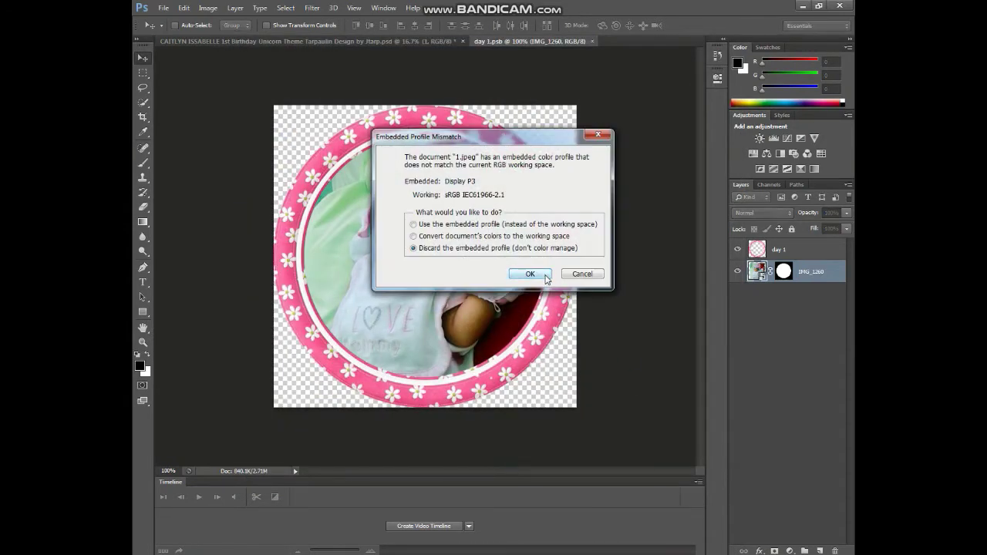
click(545, 274)
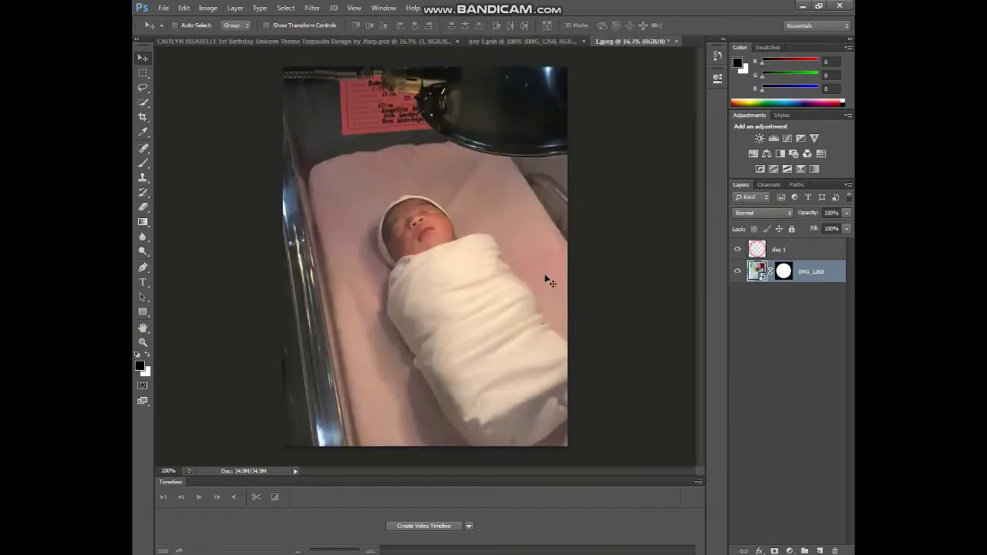
Convert the baby photo's background to Layer 0 and drag it into the circle frame document
click(816, 254)
key(Return)
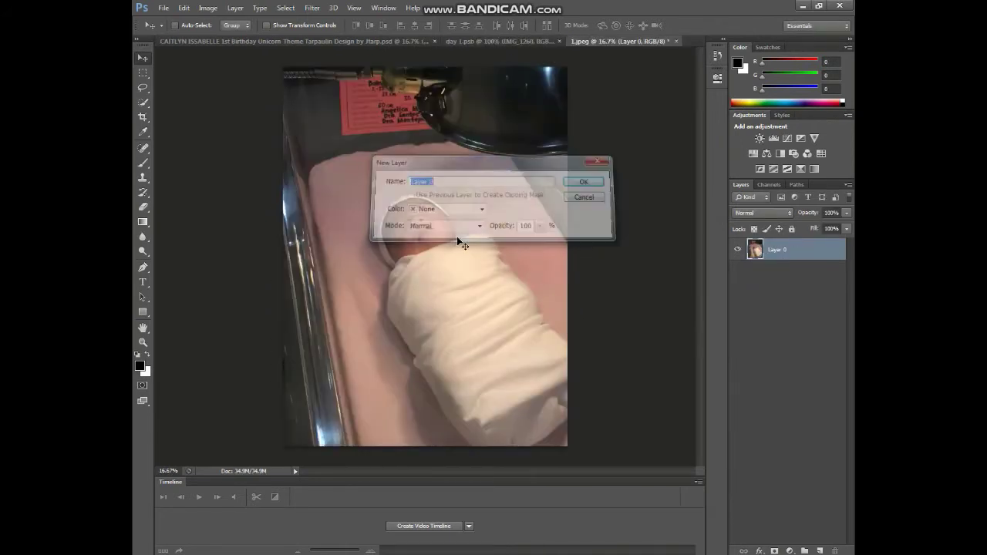
drag(416, 223, 484, 43)
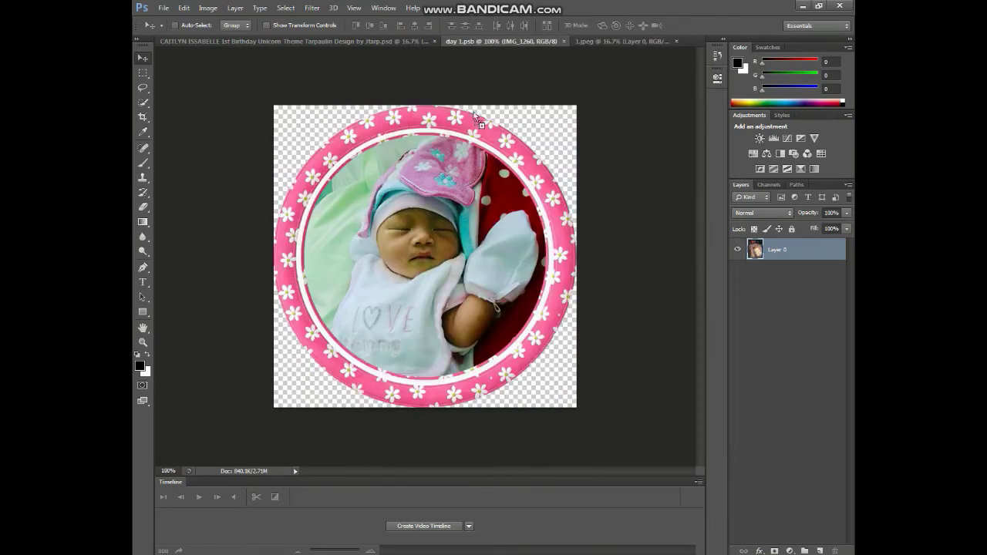
drag(484, 43, 411, 248)
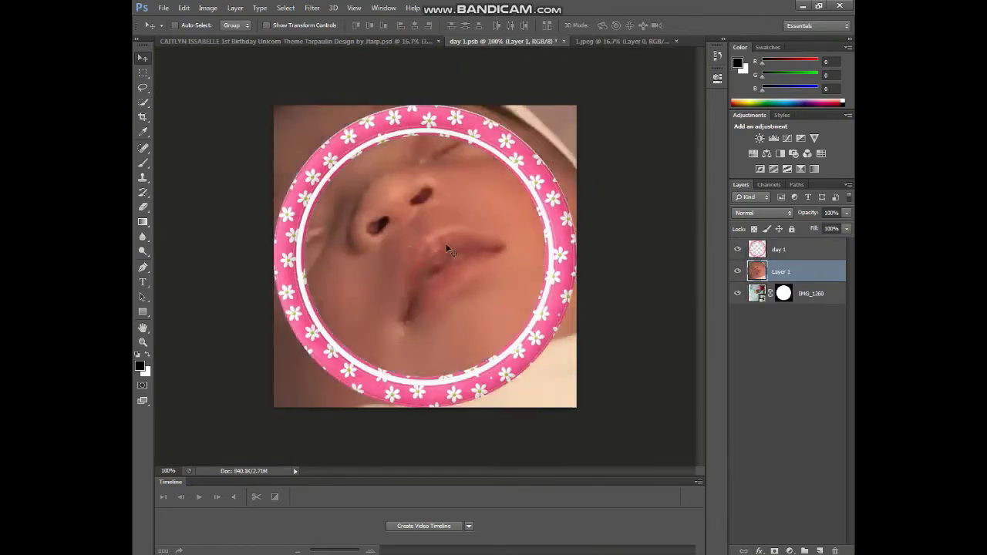
alt+scroll(483, 258, down, 5)
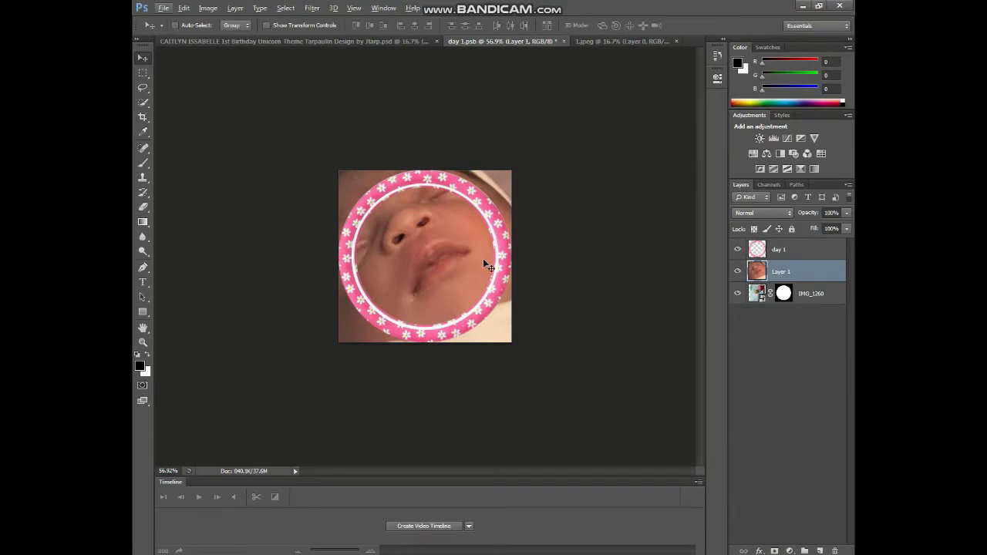
Scale the placed newborn photo to about 15% and move it up into the pink frame
key(ctrl+t)
alt+scroll(427, 273, down, 2)
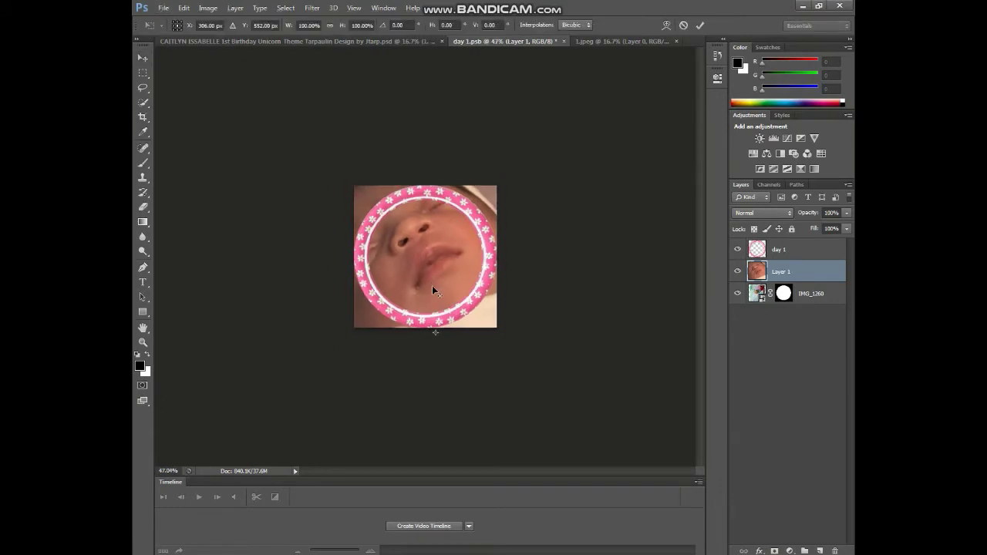
alt+scroll(433, 293, down, 1)
alt+scroll(432, 312, down, 3)
alt+scroll(431, 316, down, 5)
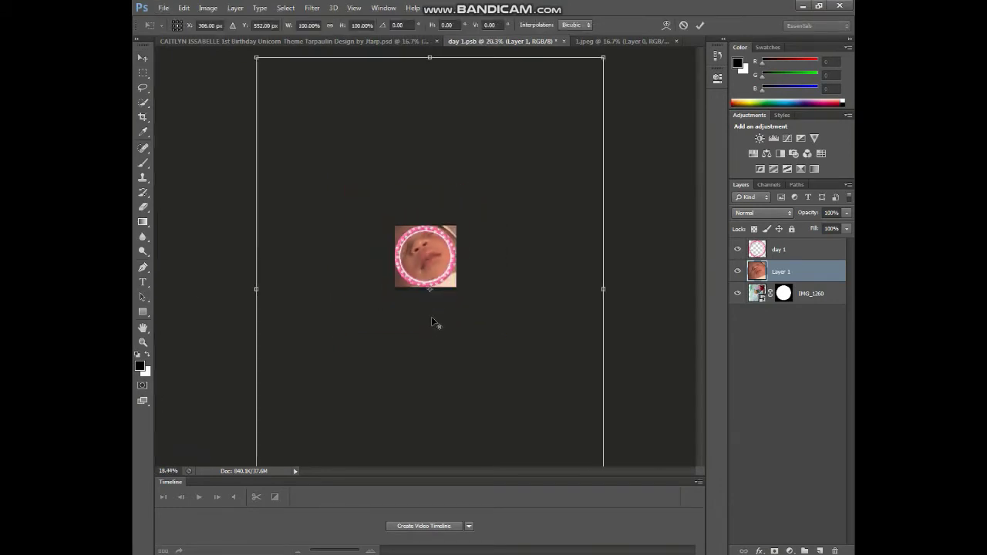
alt+scroll(431, 316, down, 3)
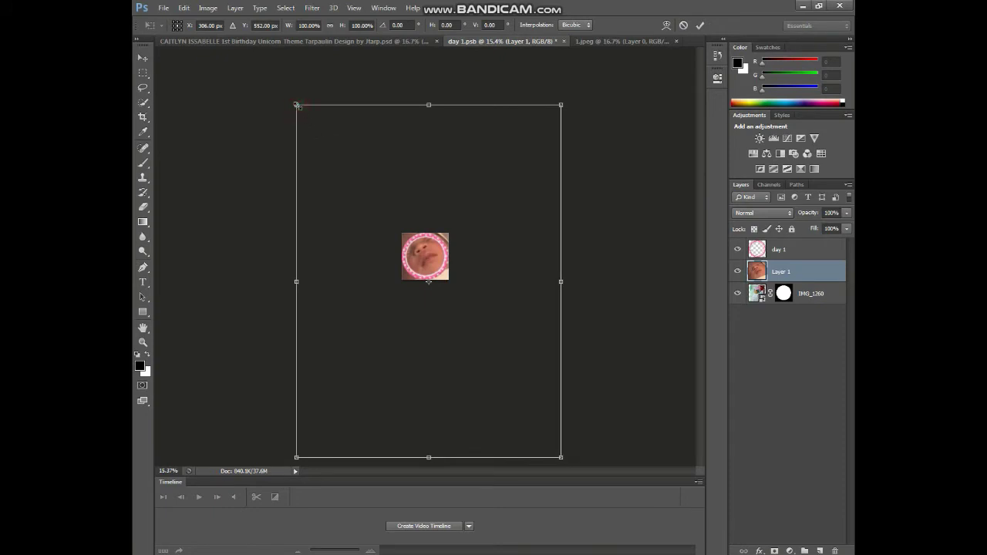
mouse_move(297, 106)
mouse_down()
mouse_move(397, 262)
mouse_move(401, 249)
mouse_up()
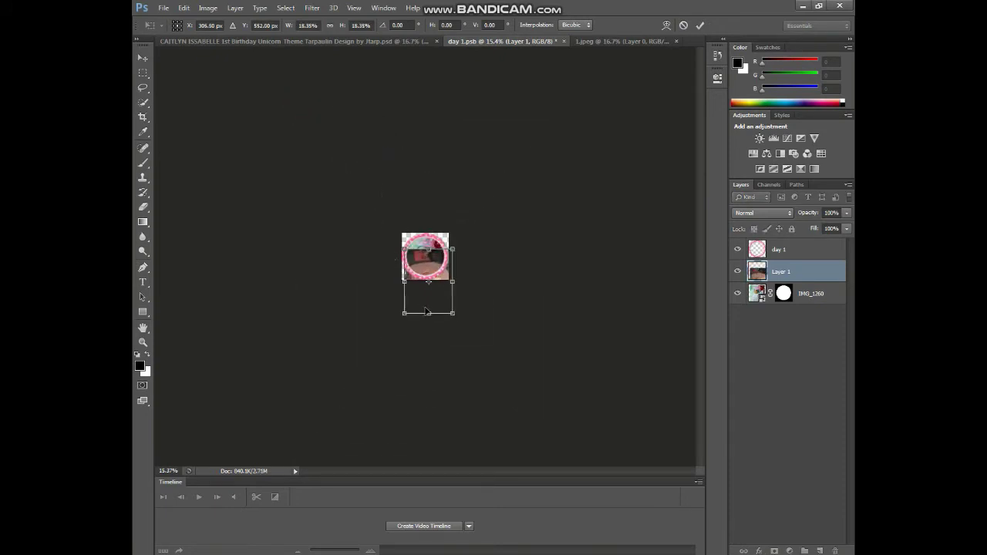
drag(423, 291, 420, 265)
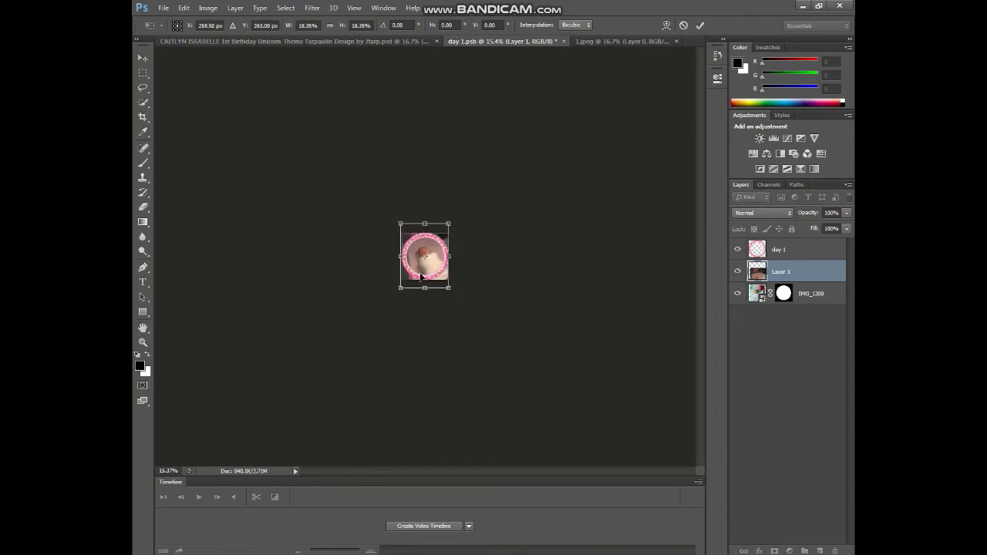
click(699, 25)
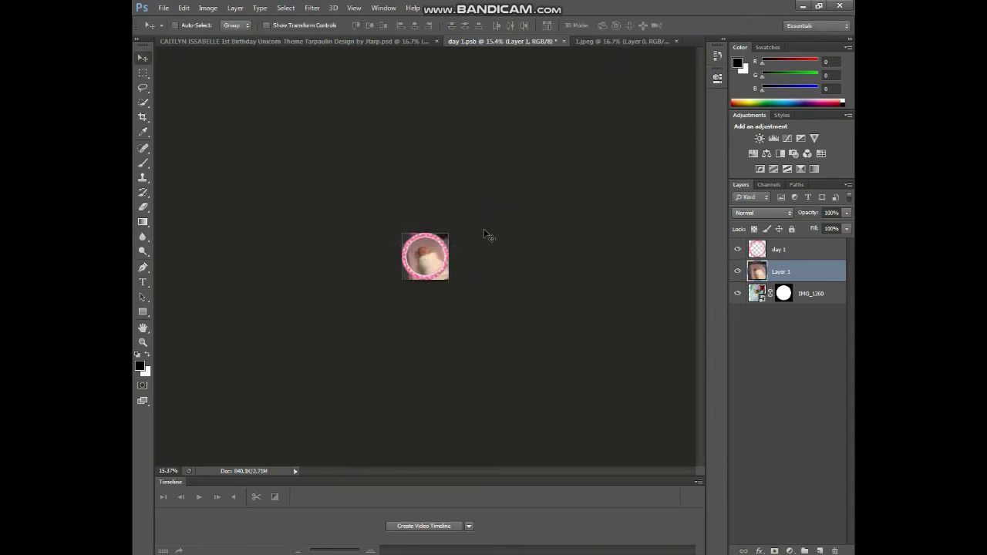
Shift the newborn photo slightly up-left within the frame
scroll(431, 261, up, 2)
scroll(432, 263, up, 2)
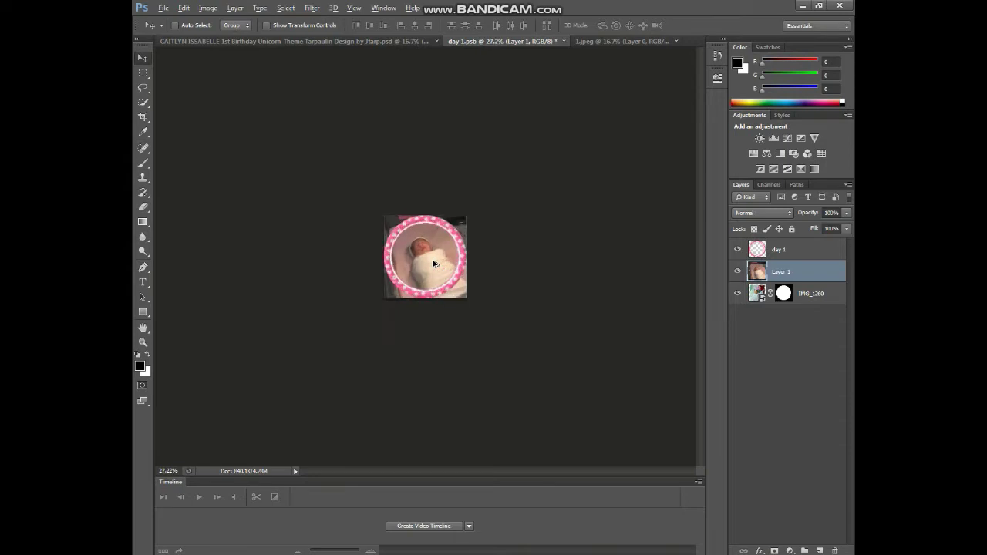
scroll(431, 264, up, 1)
scroll(432, 263, up, 1)
scroll(432, 263, up, 2)
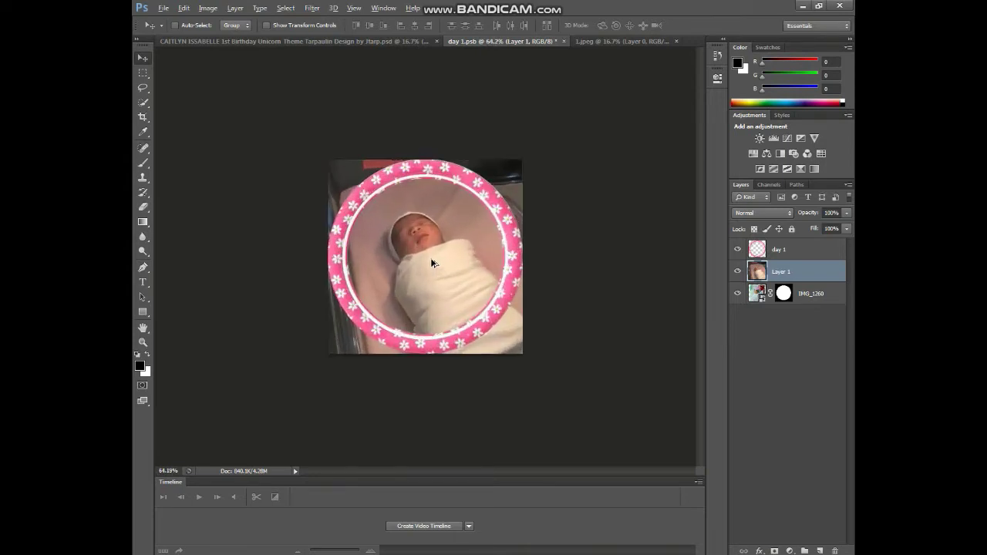
scroll(431, 264, up, 1)
drag(447, 282, 440, 272)
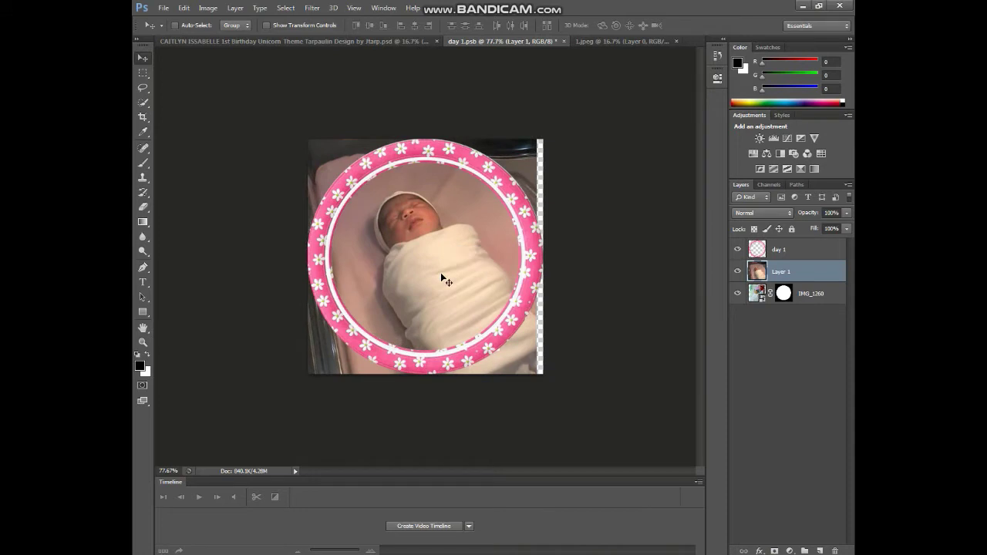
Delete the old IMG_1260 photo layer and nudge Layer 1 slightly under the pink frame
click(792, 303)
click(737, 293)
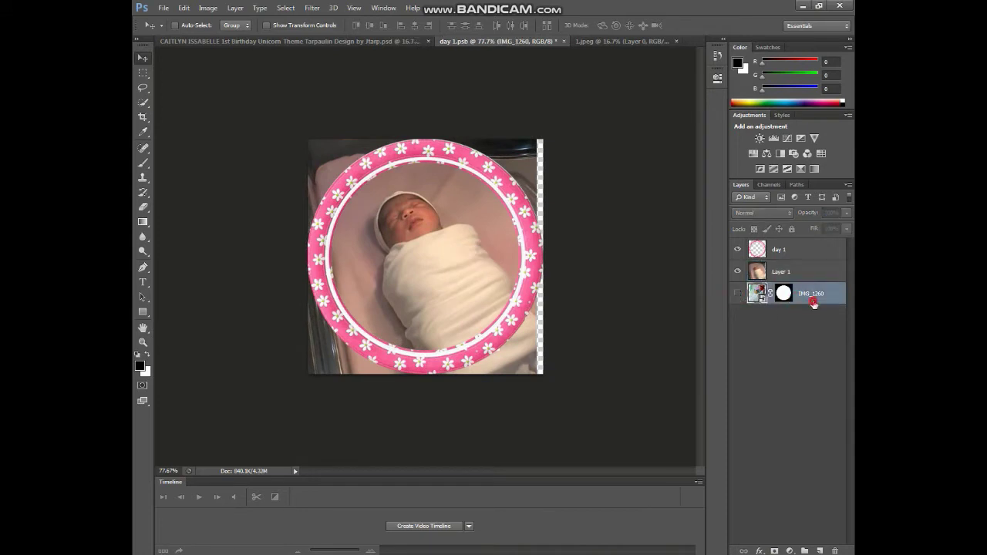
key(Delete)
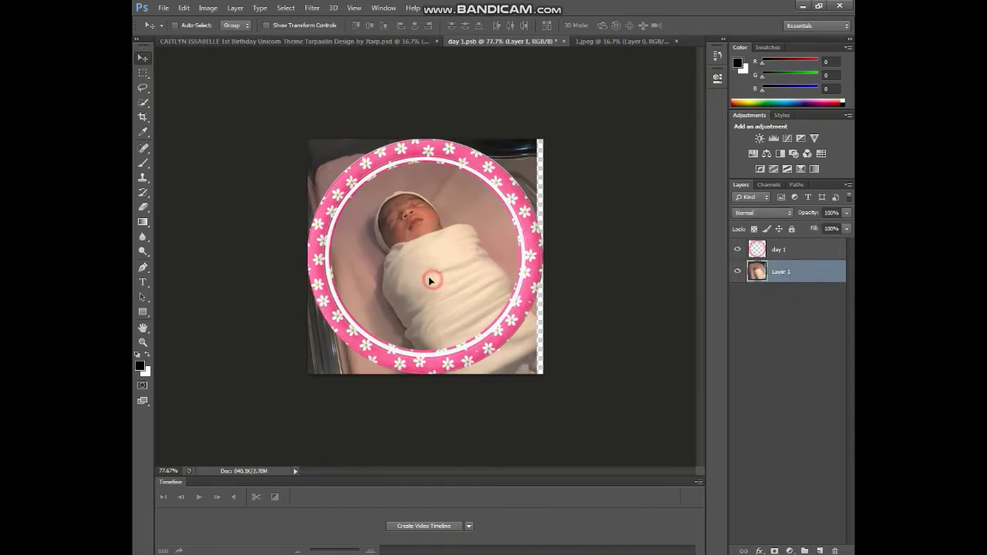
drag(431, 281, 428, 270)
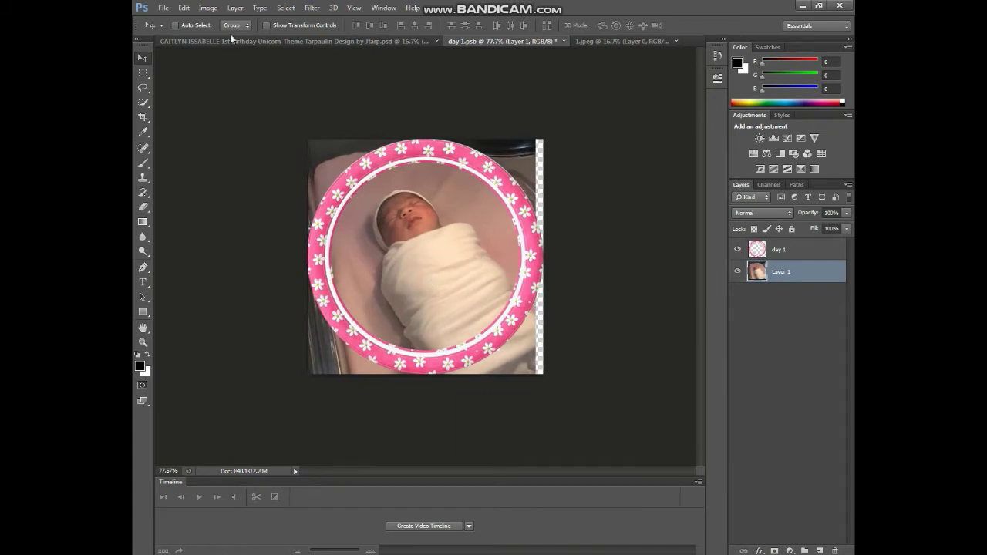
click(208, 8)
mouse_move(225, 36)
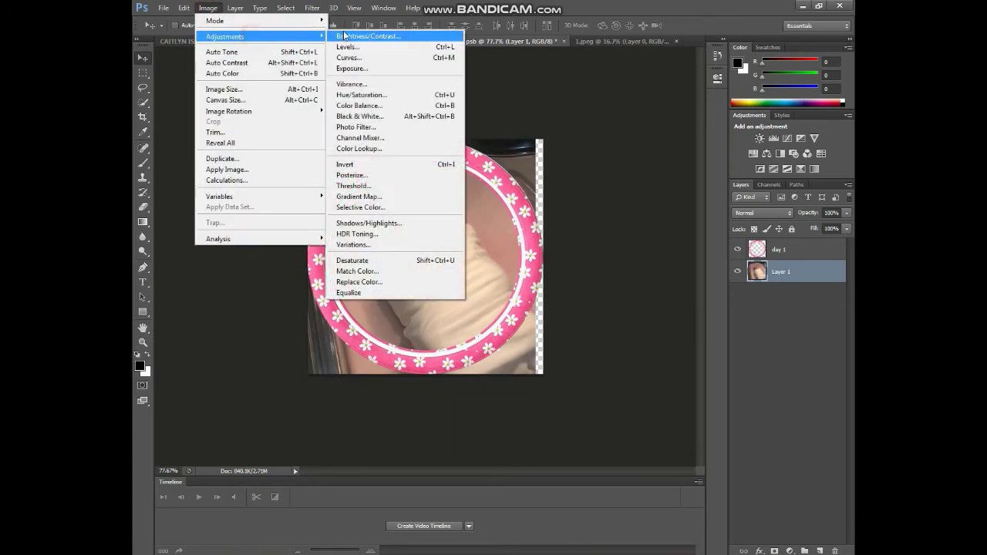
Raise the newborn photo's brightness to about 20 with Brightness/Contrast
click(344, 35)
drag(508, 159, 623, 191)
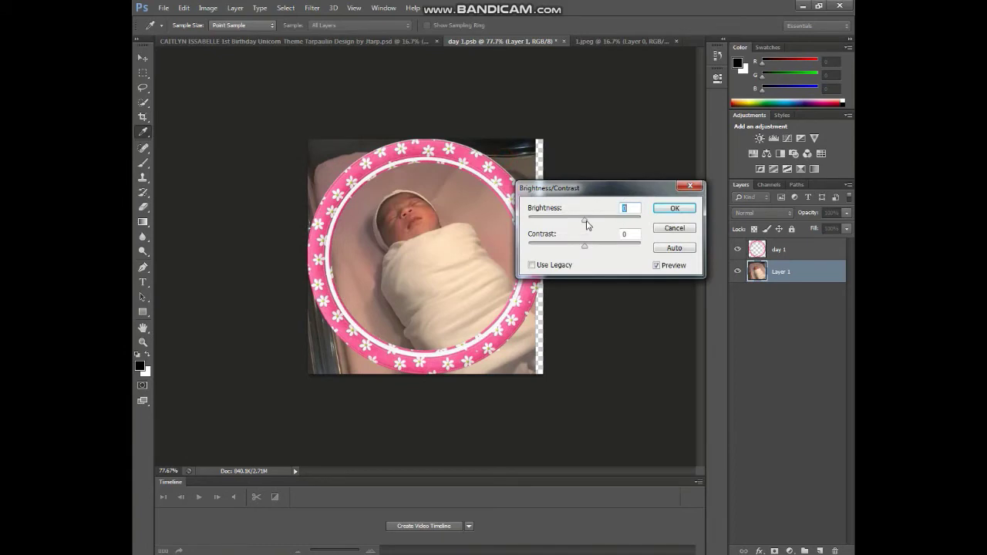
drag(586, 224, 597, 223)
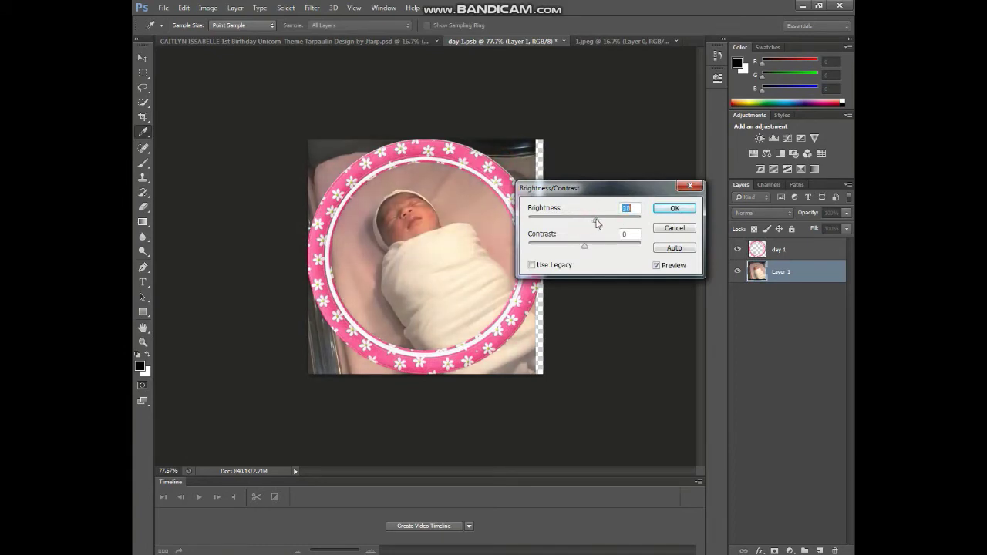
click(664, 208)
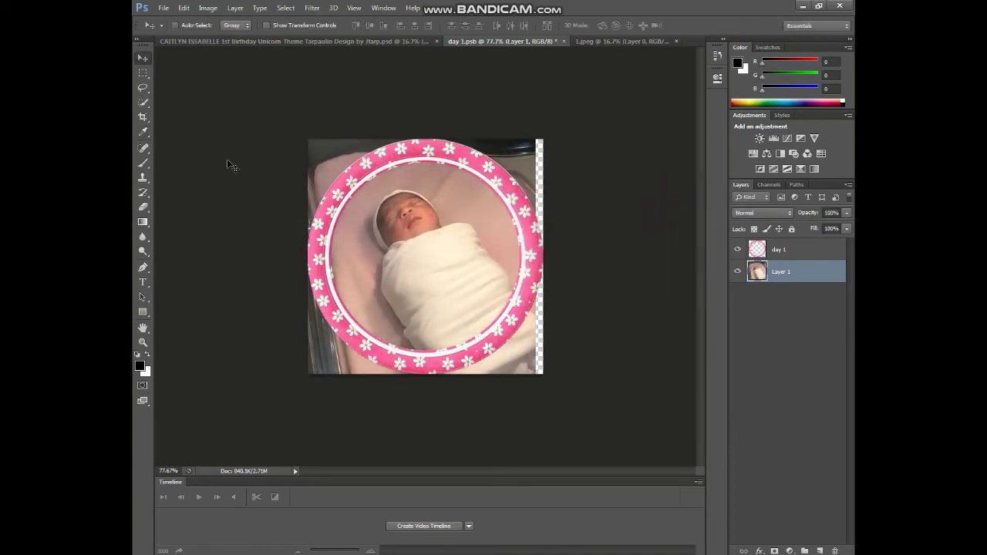
Mask Layer 1 to an elliptical circle over the frame and save day 1.psb
click(144, 74)
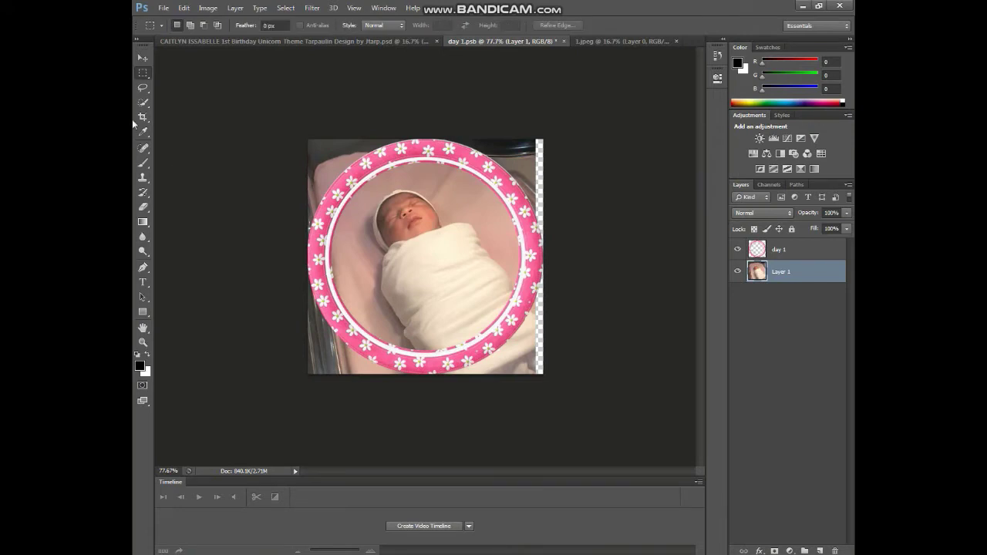
click(146, 74)
click(206, 82)
drag(321, 153, 545, 358)
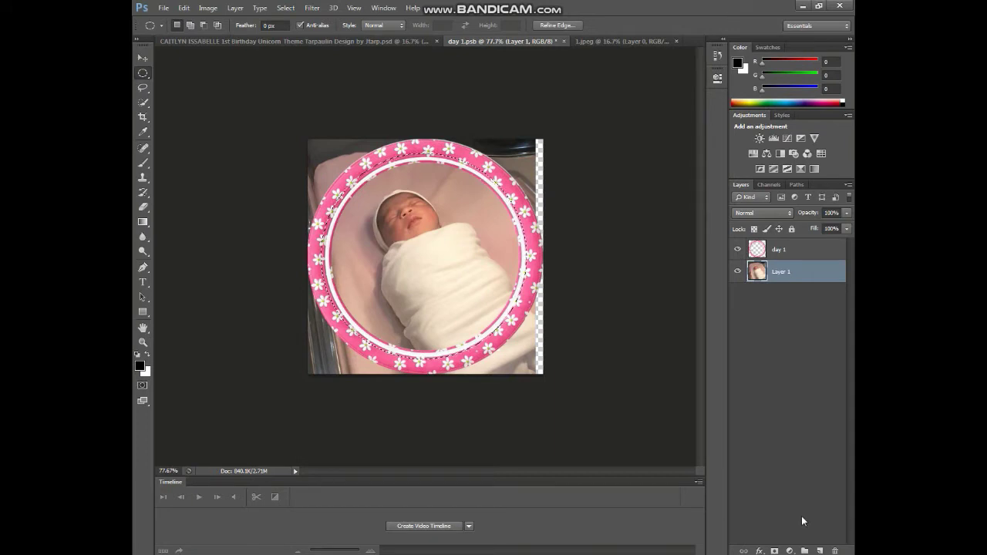
click(776, 551)
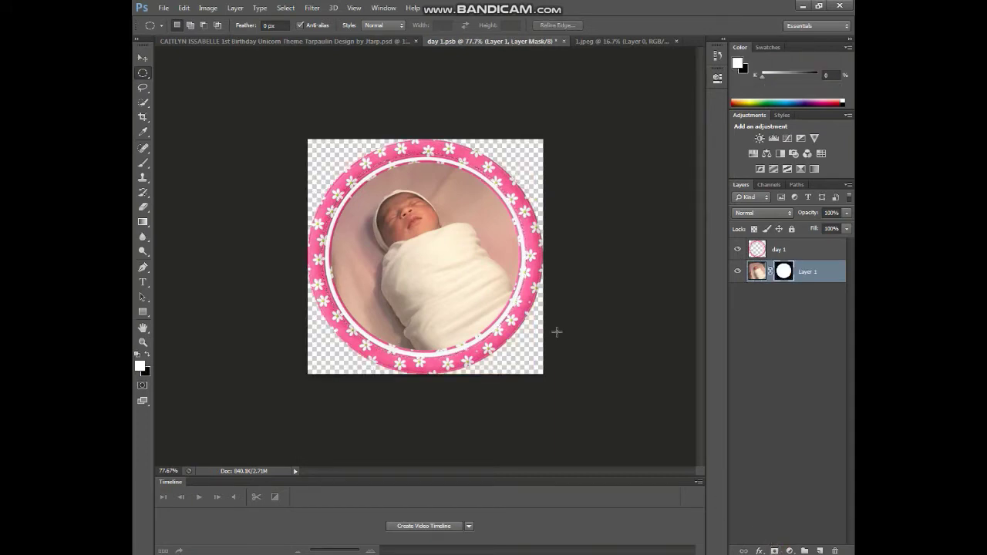
key(ctrl+s)
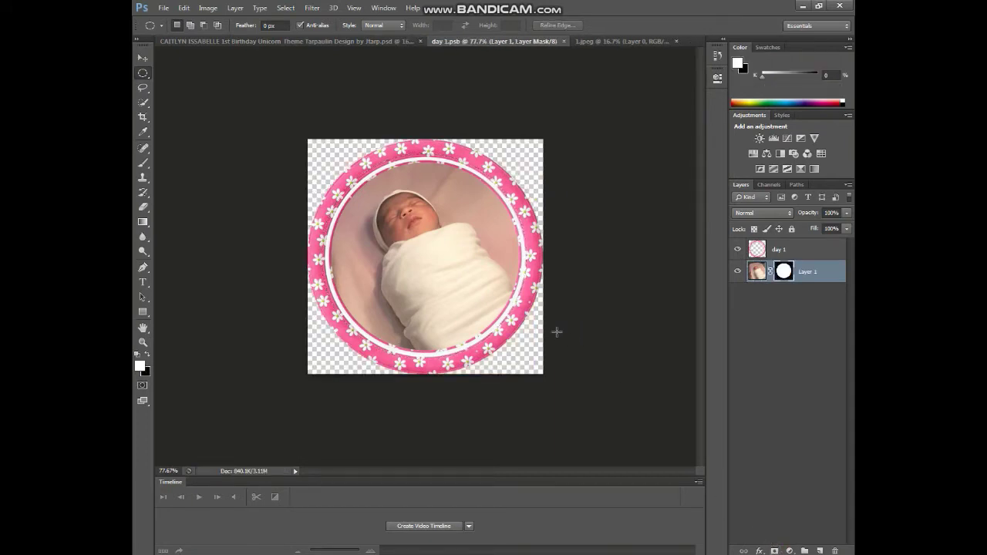
Close 1.jpeg without saving, close day 1.psb, and open layer 2's day 11 frame
click(595, 43)
click(678, 41)
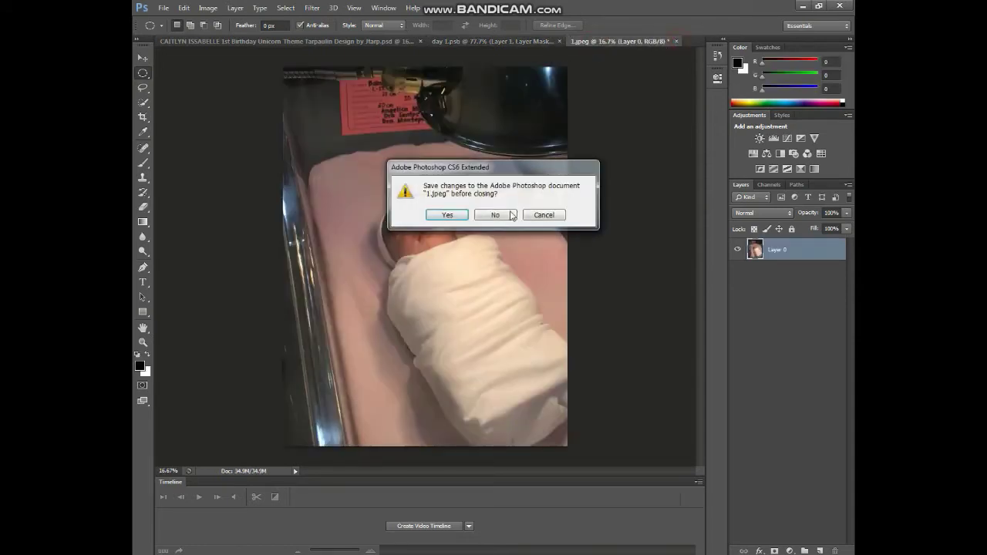
click(510, 215)
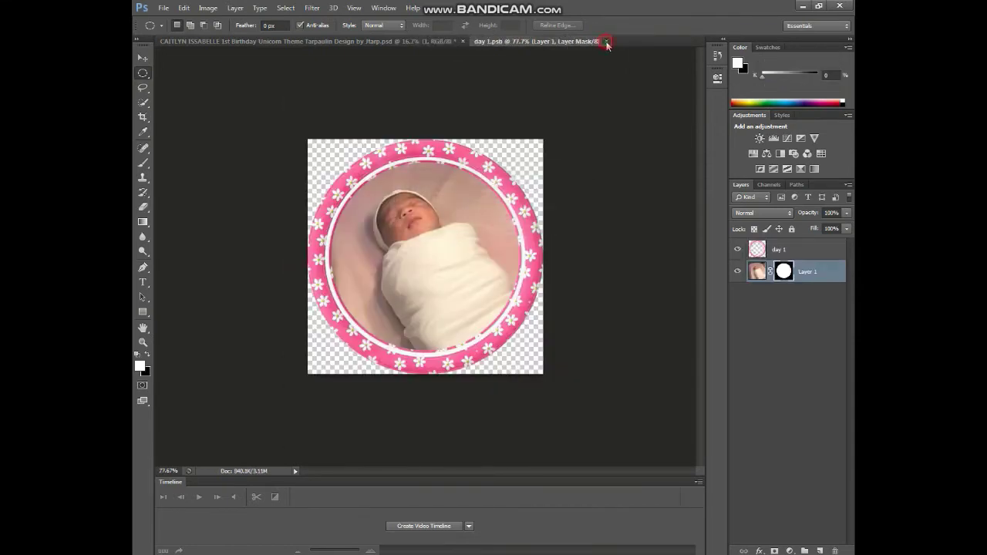
click(606, 41)
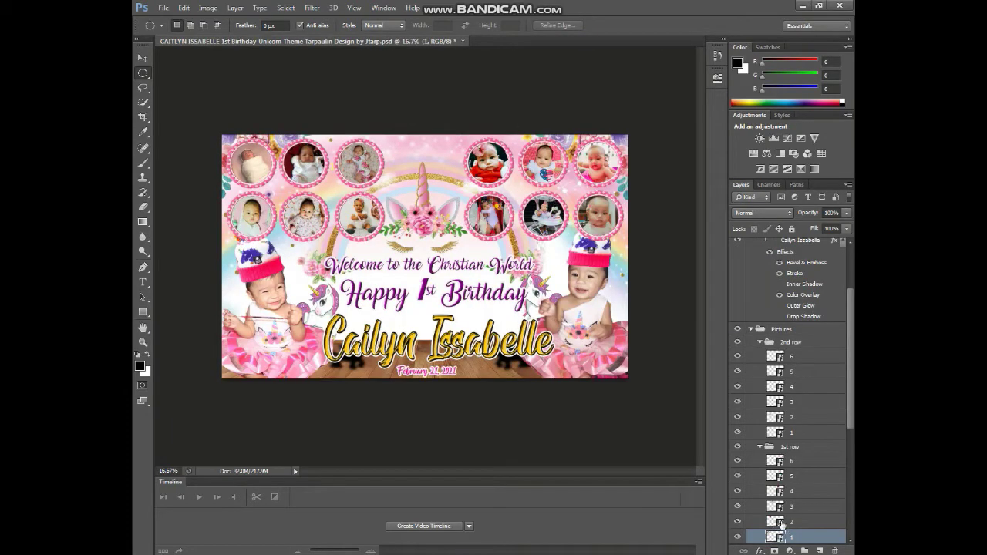
double_click(780, 523)
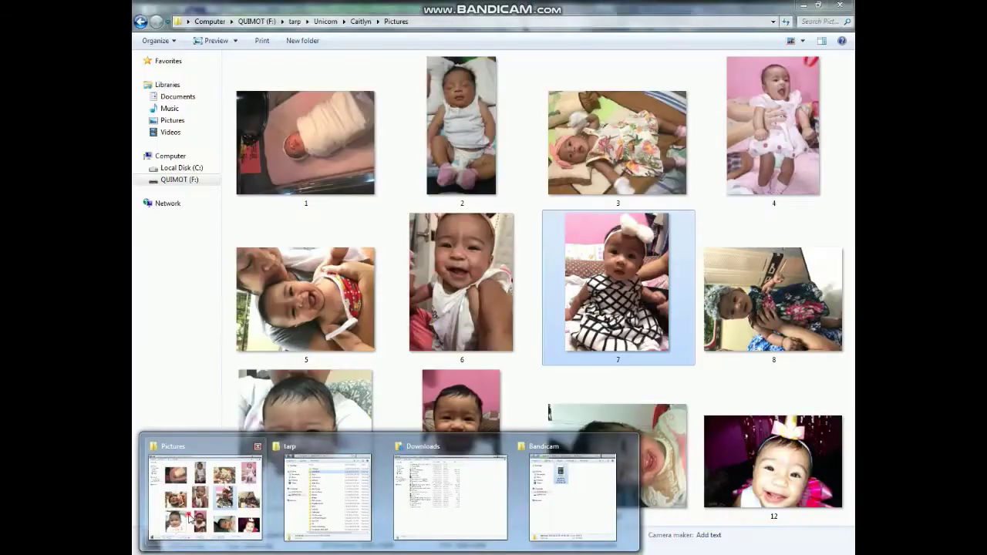
Drag photo 2 of the sleeping baby from Explorer into the day 11 frame
click(188, 512)
click(464, 320)
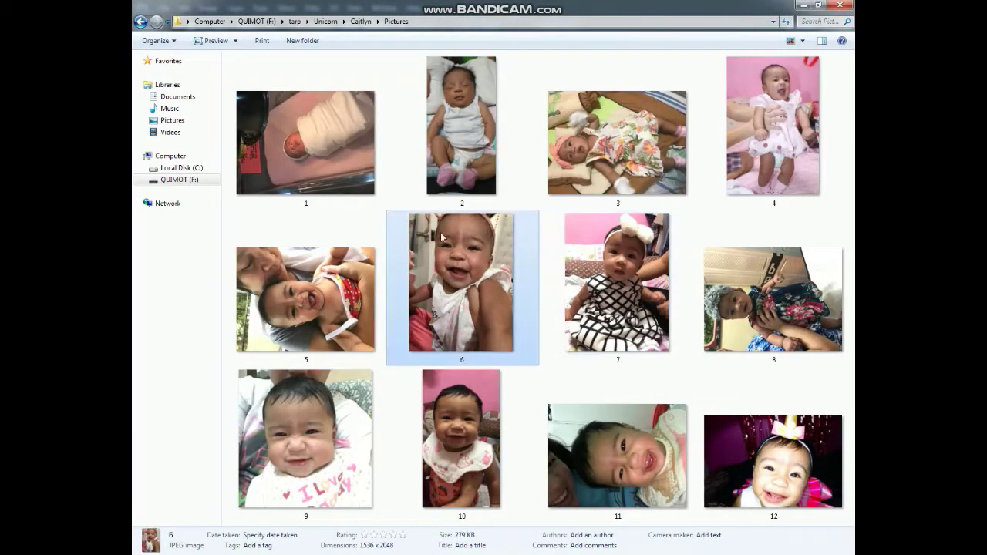
click(444, 177)
drag(461, 153, 345, 397)
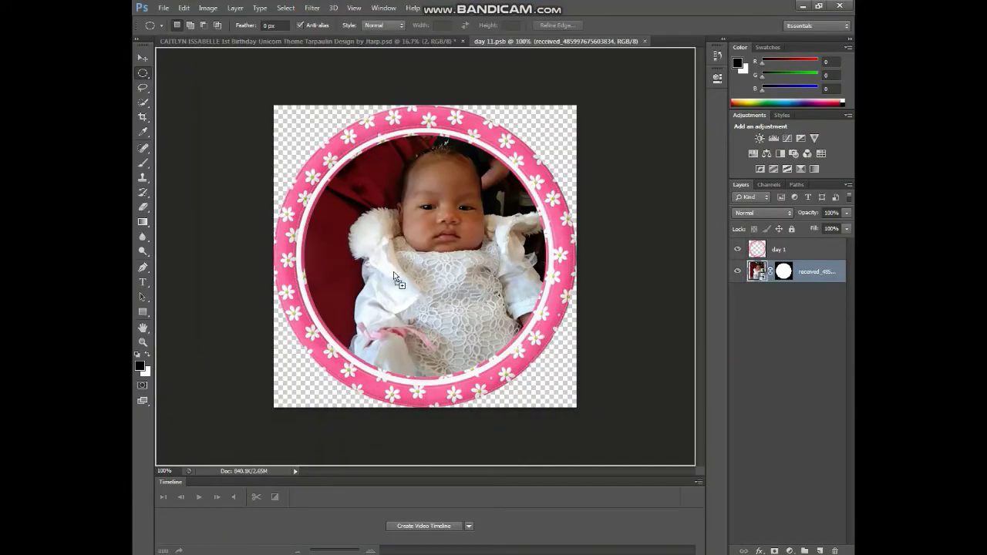
drag(345, 397, 393, 274)
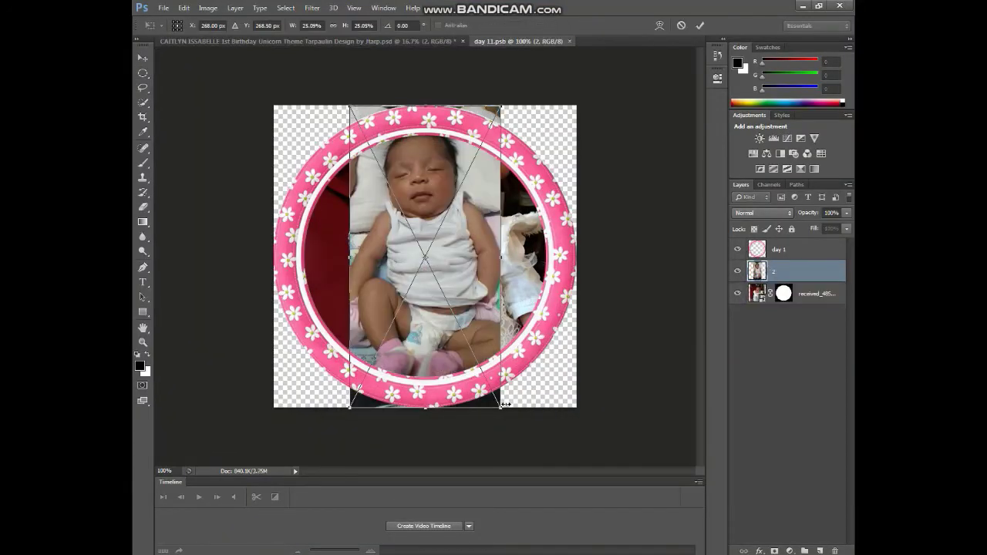
Scale photo 2 to about 40% and centre the baby's face in the frame
drag(501, 408, 584, 472)
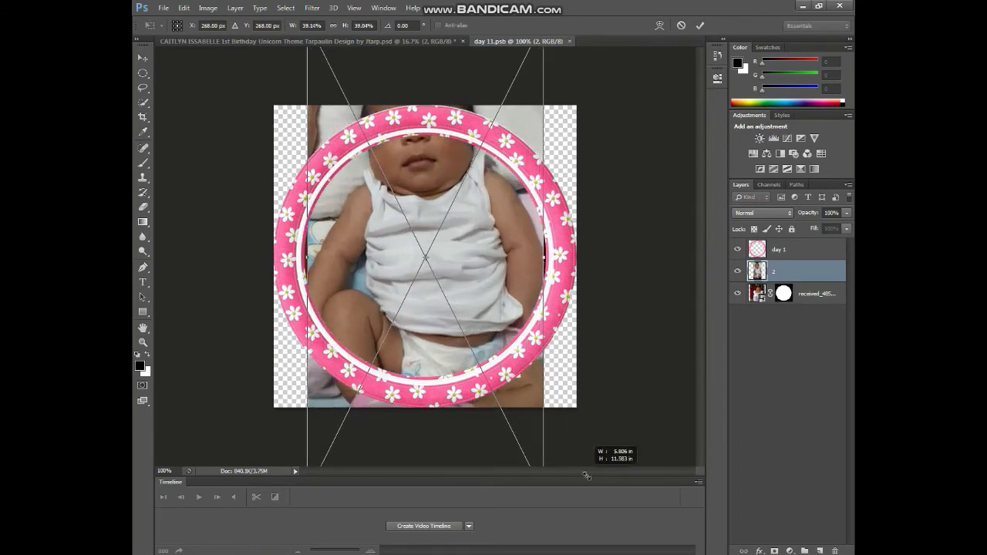
drag(584, 471, 588, 465)
mouse_move(478, 248)
mouse_down()
mouse_move(490, 348)
mouse_move(474, 351)
mouse_up()
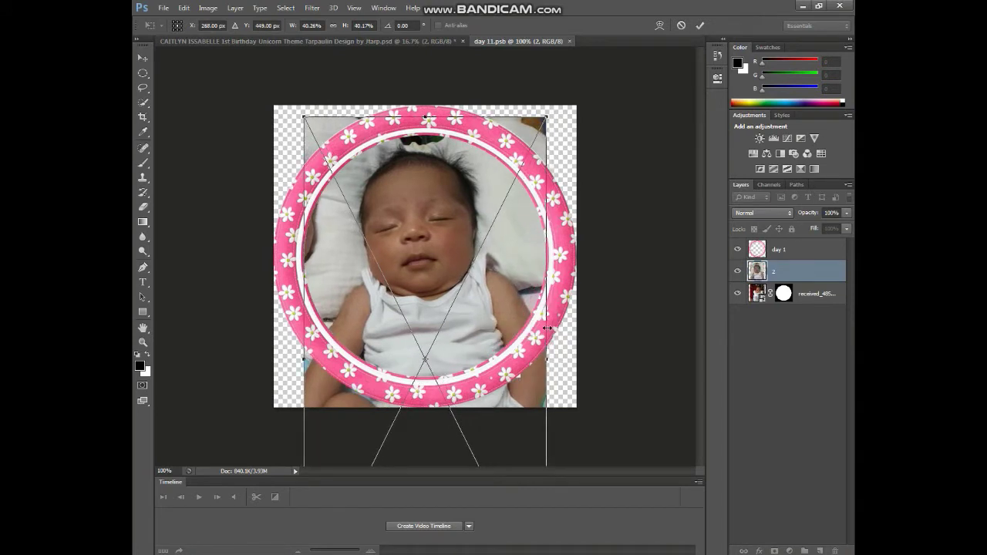
key(Up)
key(Up)
key(Up)
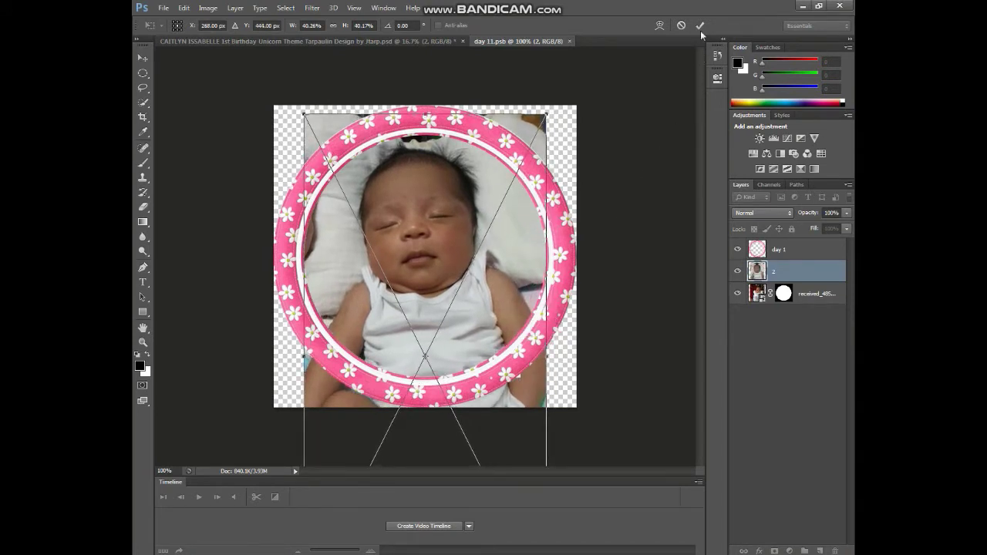
click(699, 25)
Delete the old received photo layer and circle-mask photo 2 to fit the frame
click(806, 302)
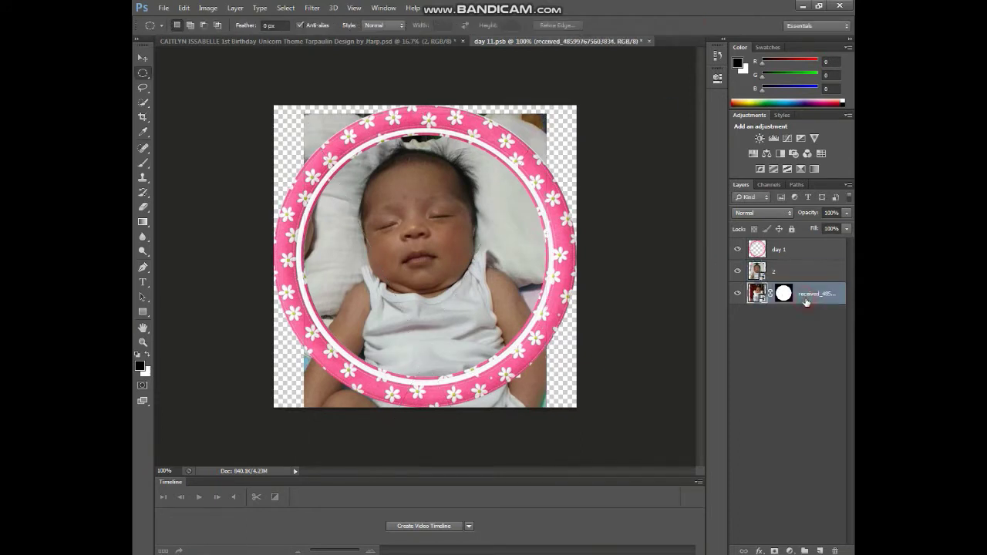
key(Delete)
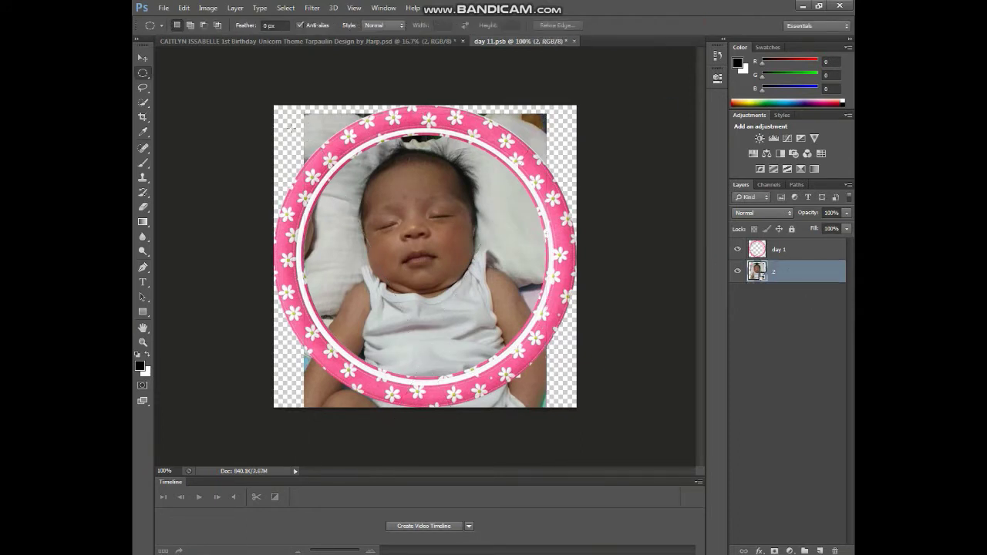
click(143, 73)
drag(289, 116, 548, 349)
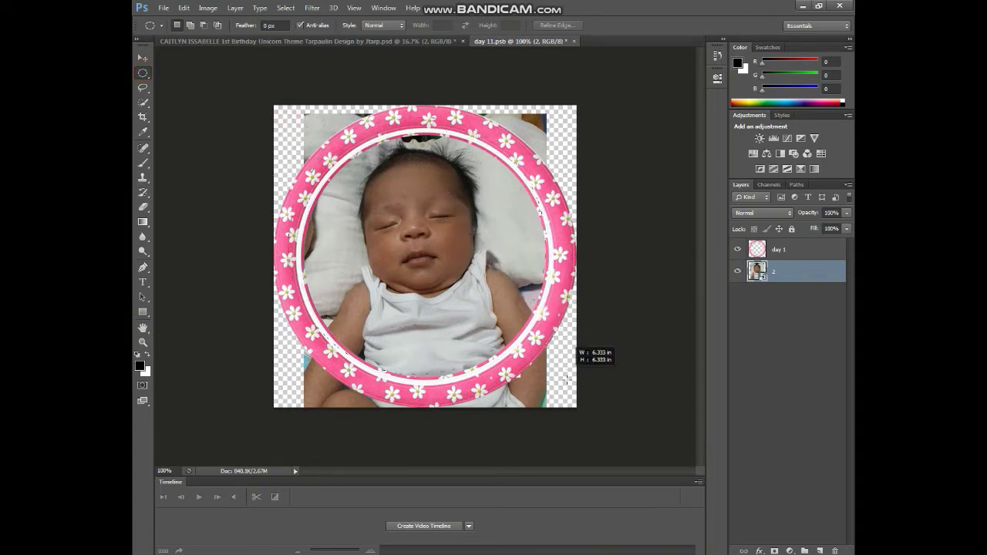
drag(548, 349, 575, 389)
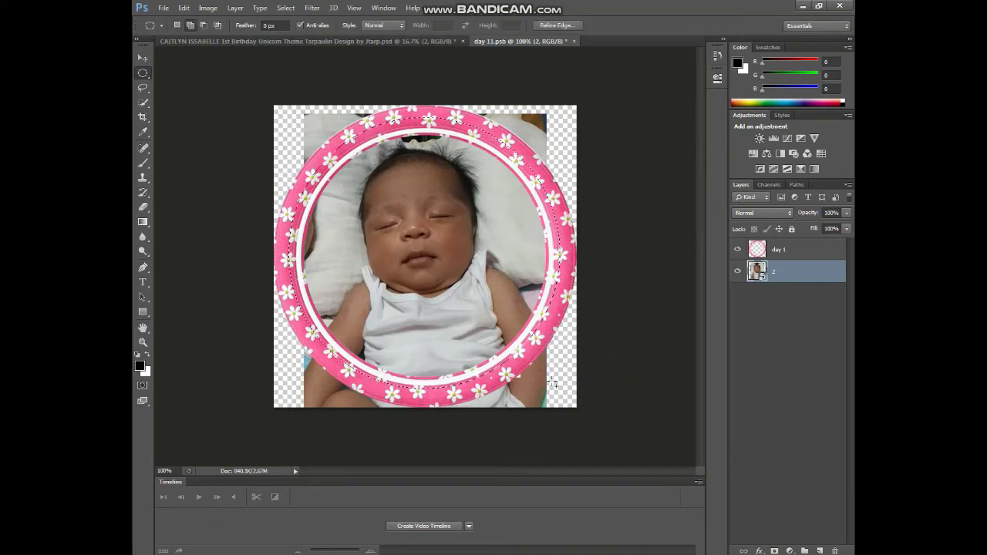
click(774, 550)
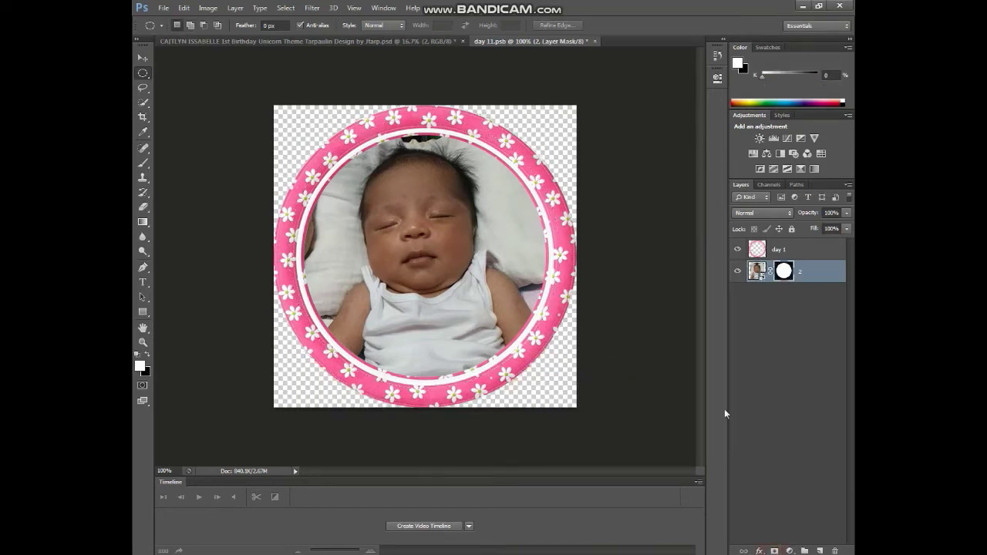
Save day 11.psb and close it to return to the tarpaulin
click(757, 271)
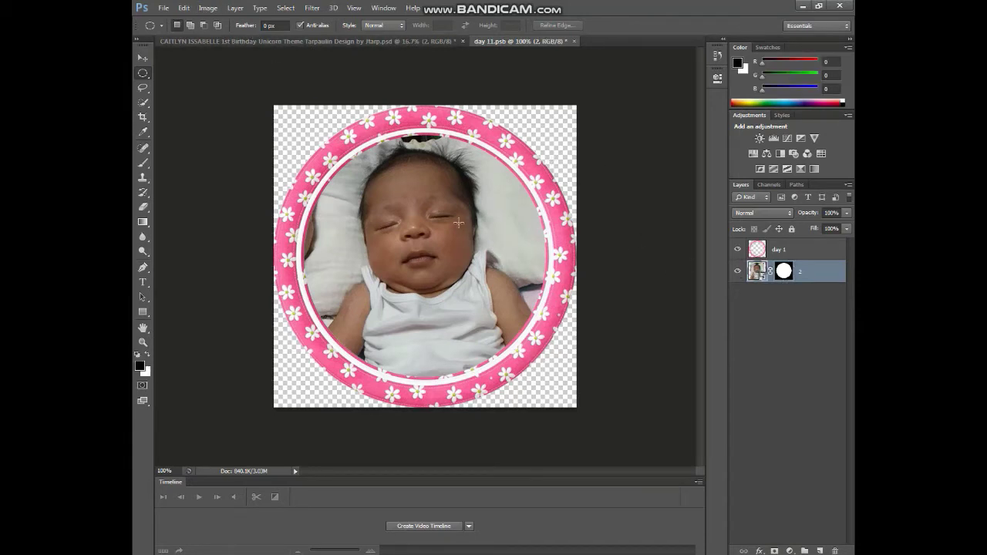
key(ctrl+s)
click(570, 41)
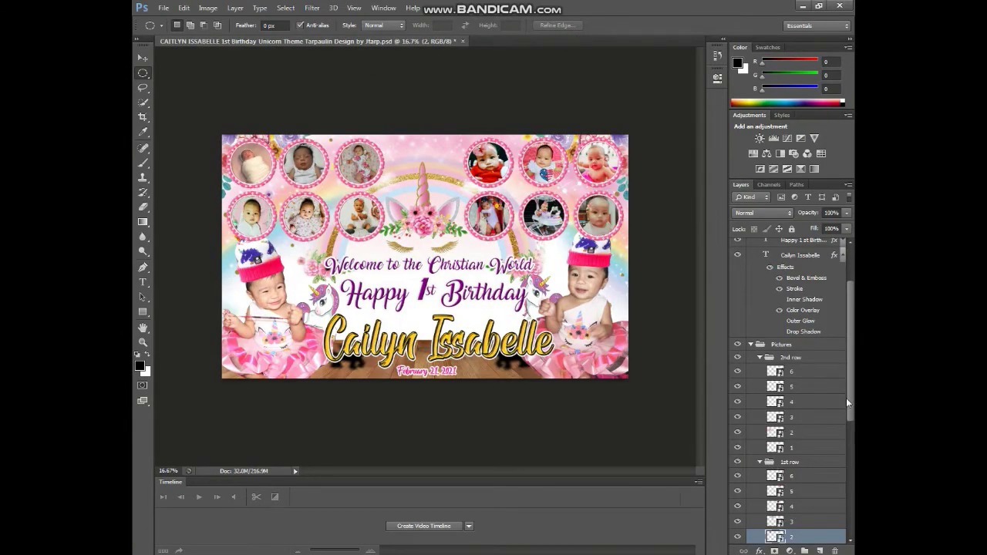
Open layer 3's day 12 frame and drag picture 3 into it from Explorer
scroll(853, 402, down, 2)
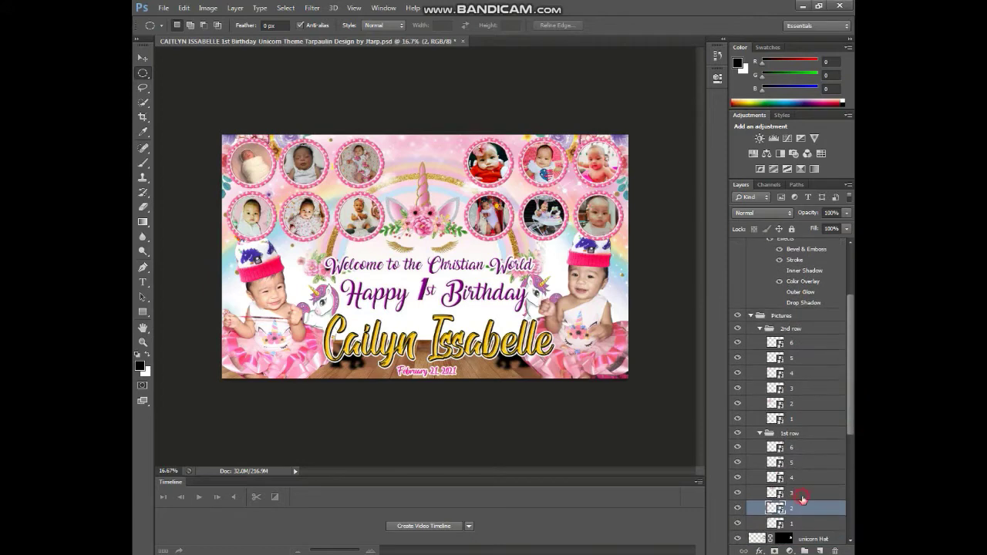
click(806, 493)
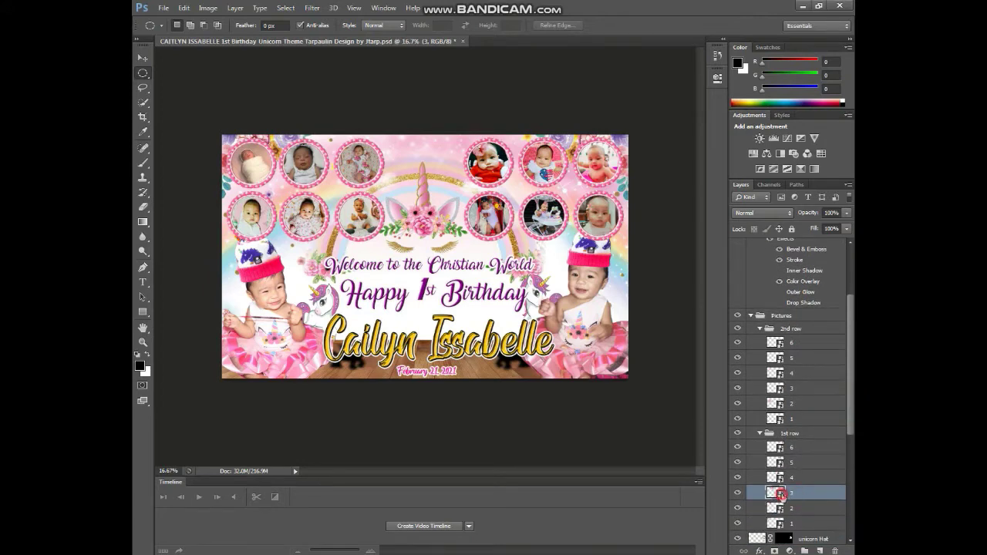
double_click(775, 493)
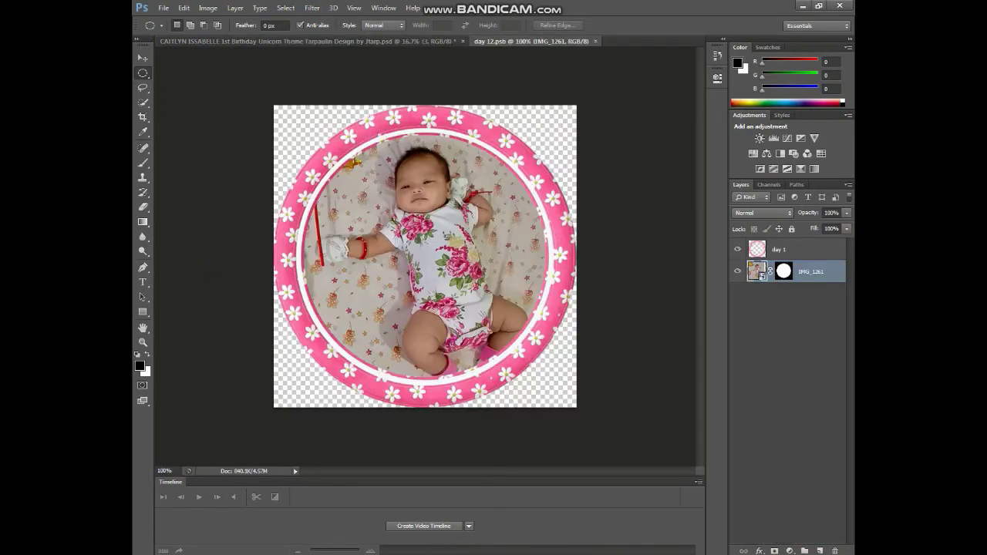
click(204, 490)
click(612, 152)
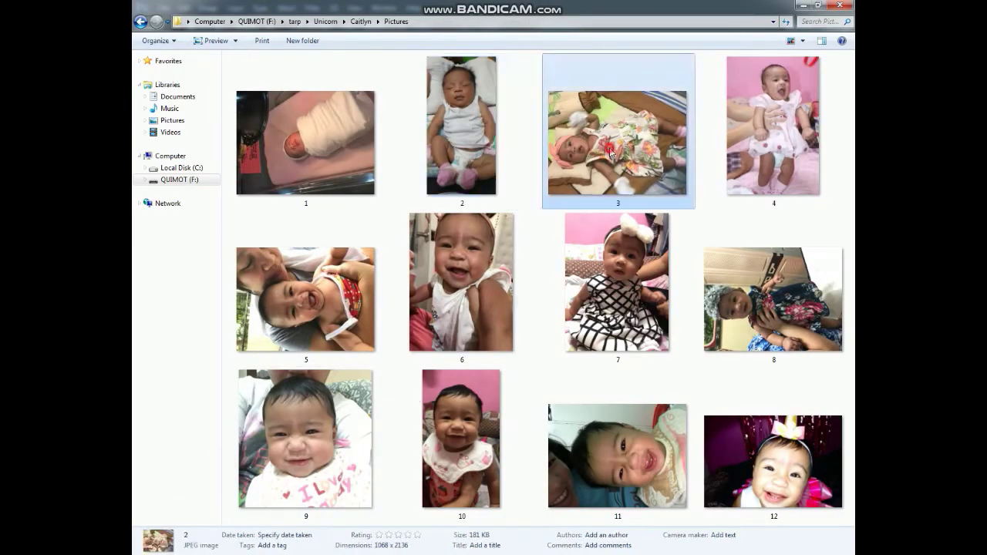
mouse_move(611, 152)
mouse_down()
mouse_move(254, 549)
mouse_move(444, 251)
mouse_up()
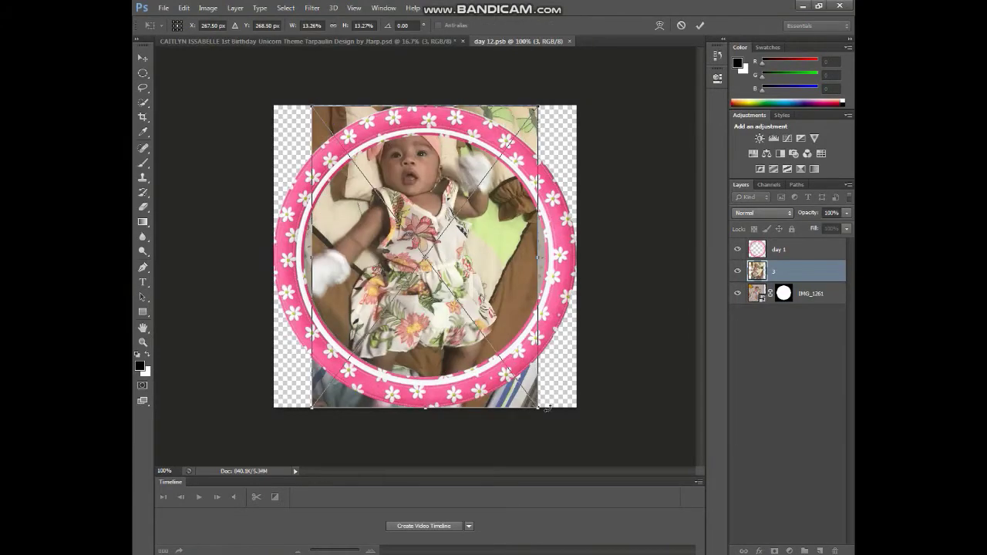
Scale picture 3 to about 15% to fill the circle and remove the old IMG_1261 layer
drag(542, 410, 554, 426)
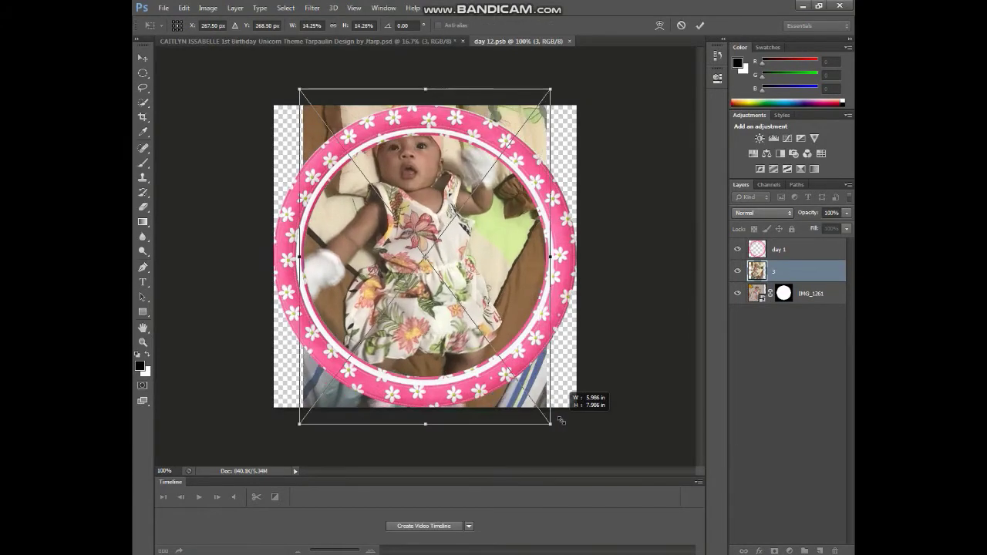
drag(497, 303, 490, 328)
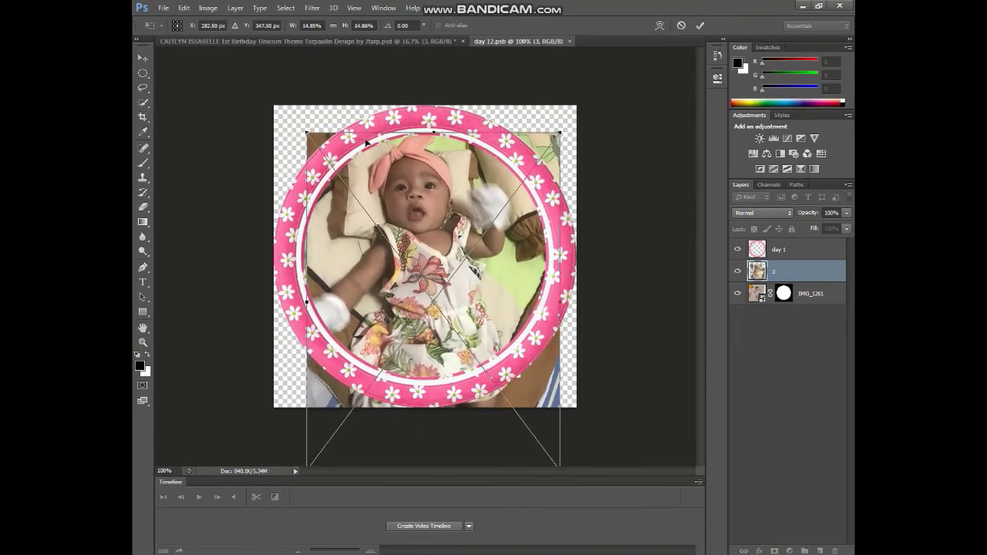
drag(307, 133, 300, 124)
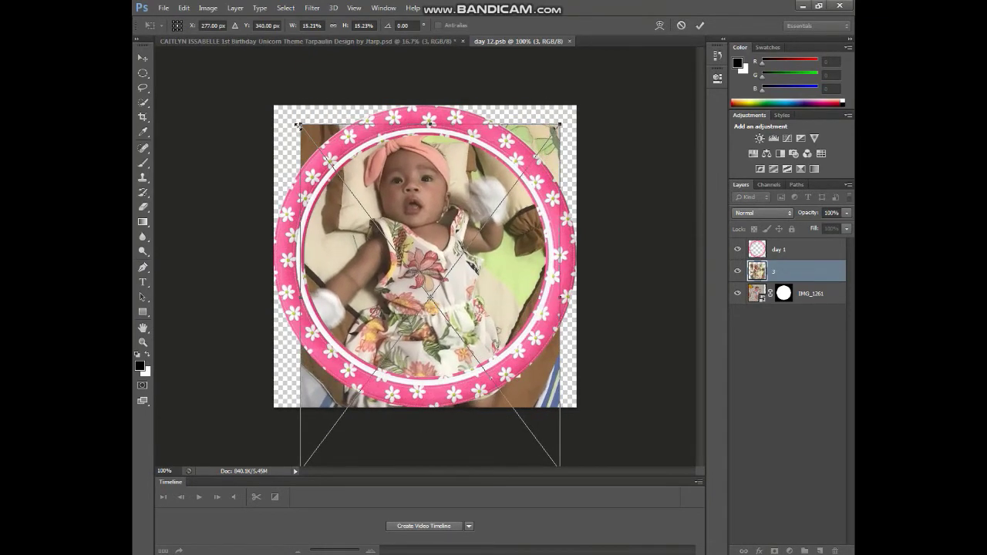
drag(390, 206, 391, 214)
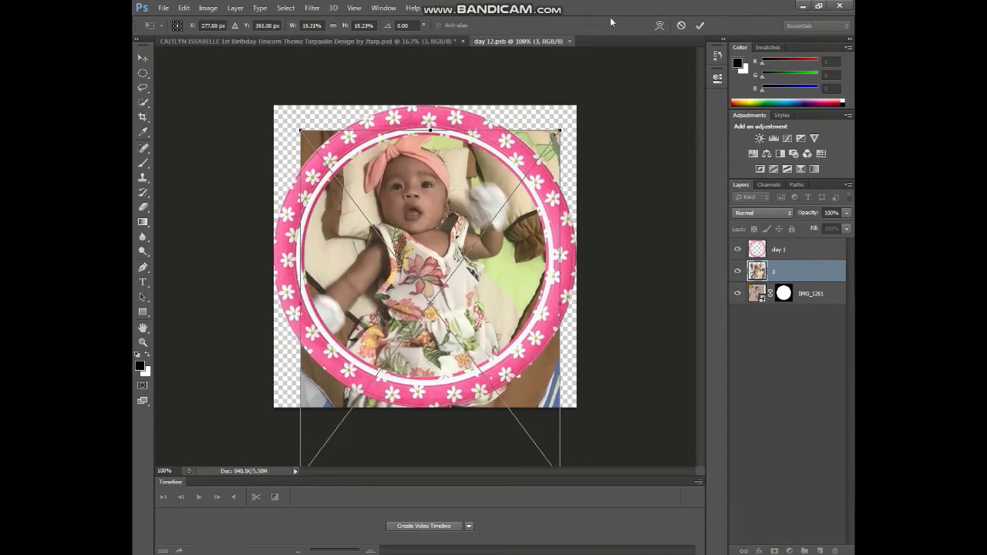
click(699, 27)
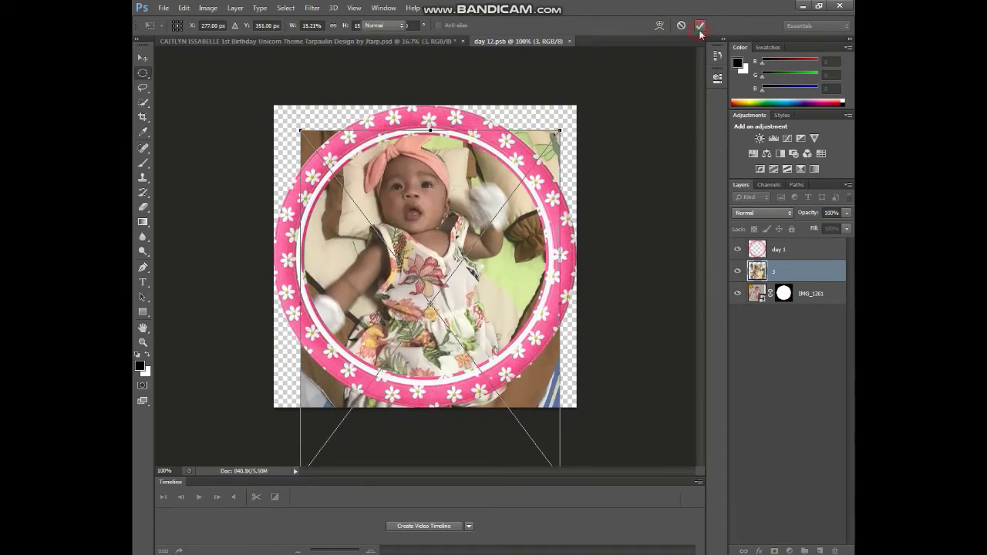
click(819, 300)
key(ctrl+e)
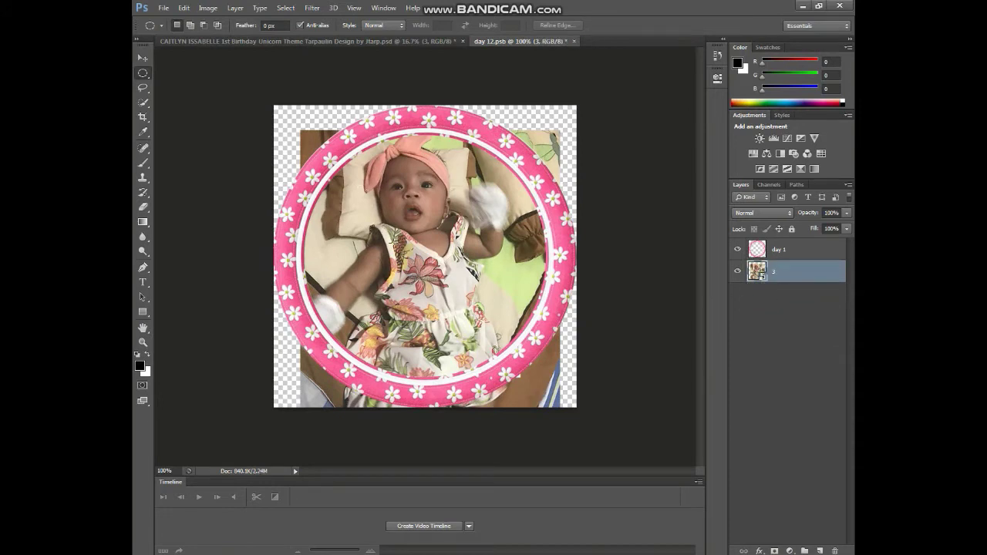
Circle-mask picture 3 and add a Brightness/Contrast layer raising brightness to 25
drag(284, 114, 565, 388)
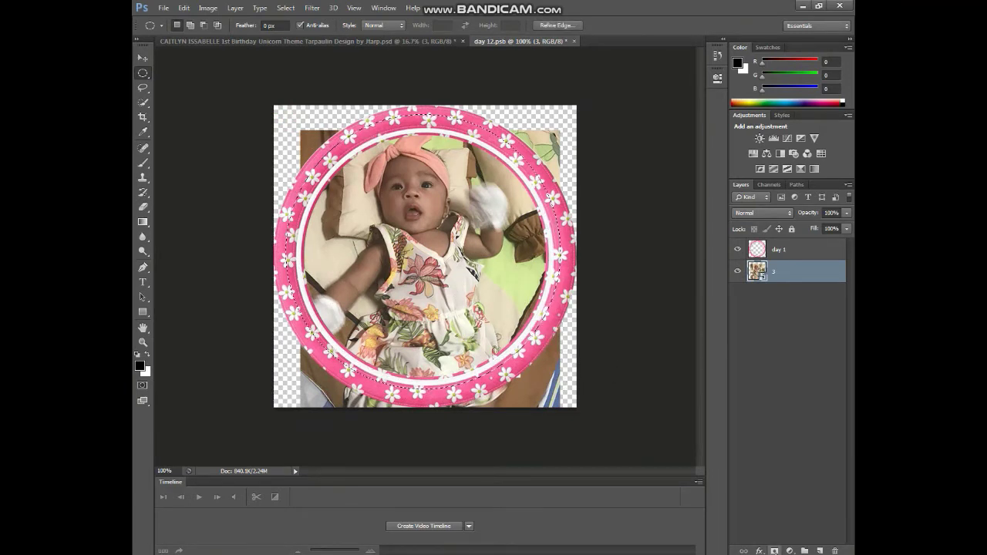
click(774, 550)
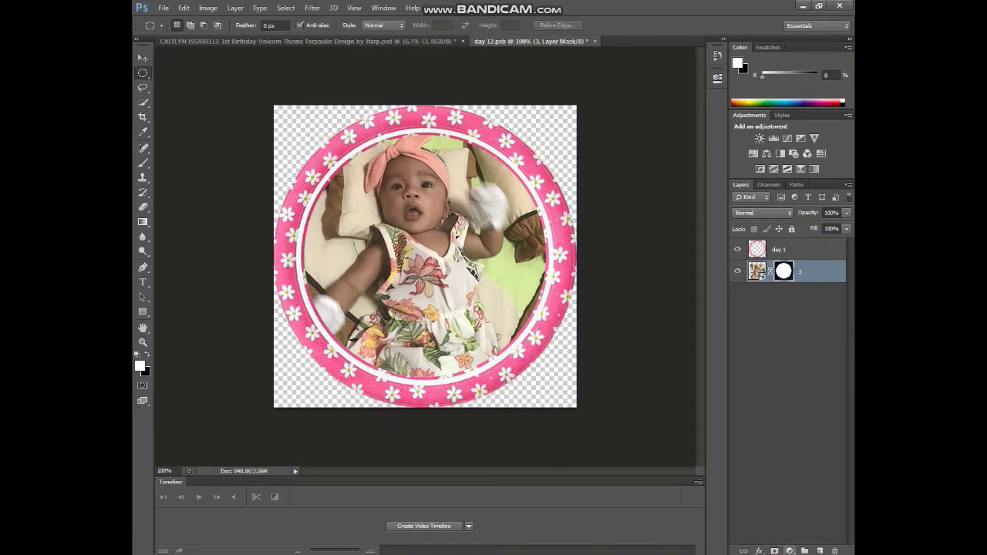
click(787, 551)
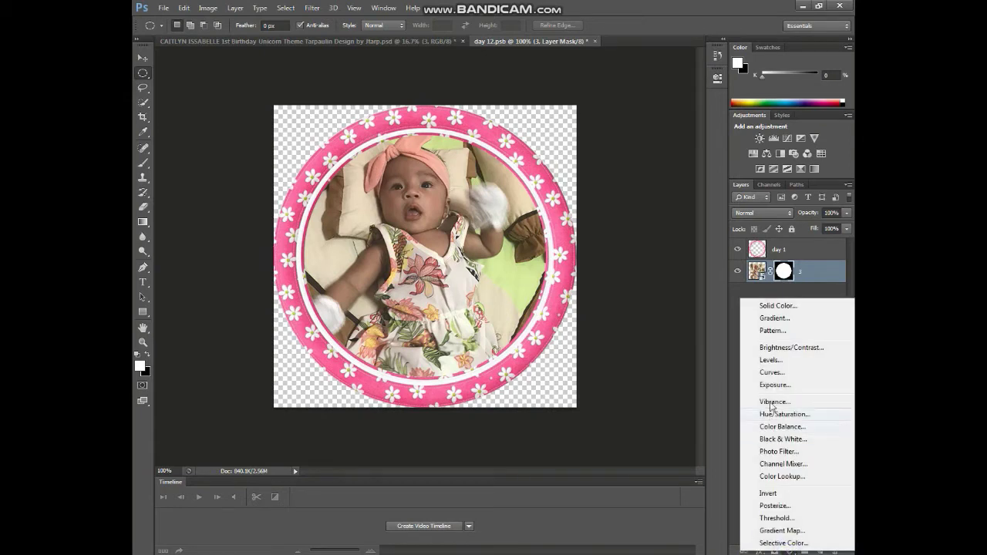
click(766, 349)
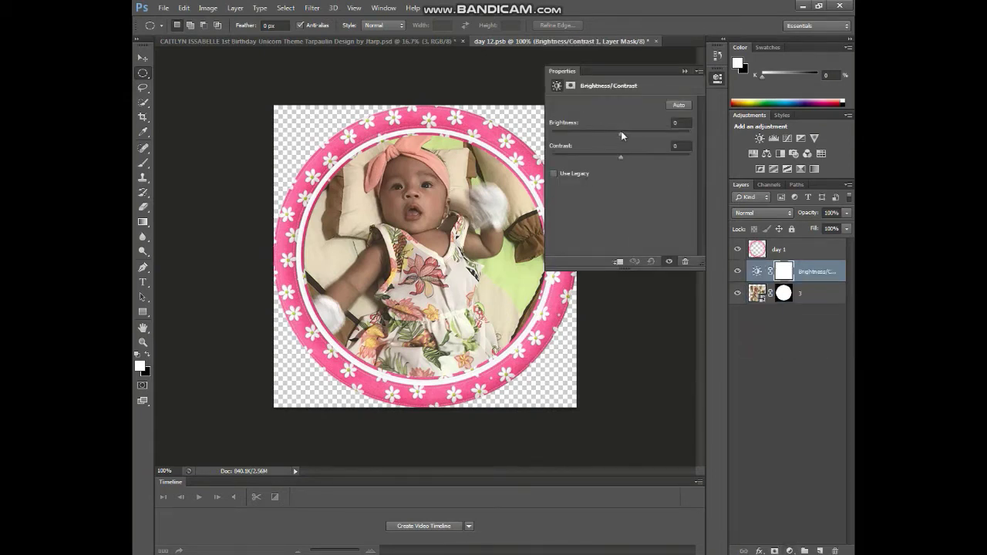
drag(622, 136, 629, 136)
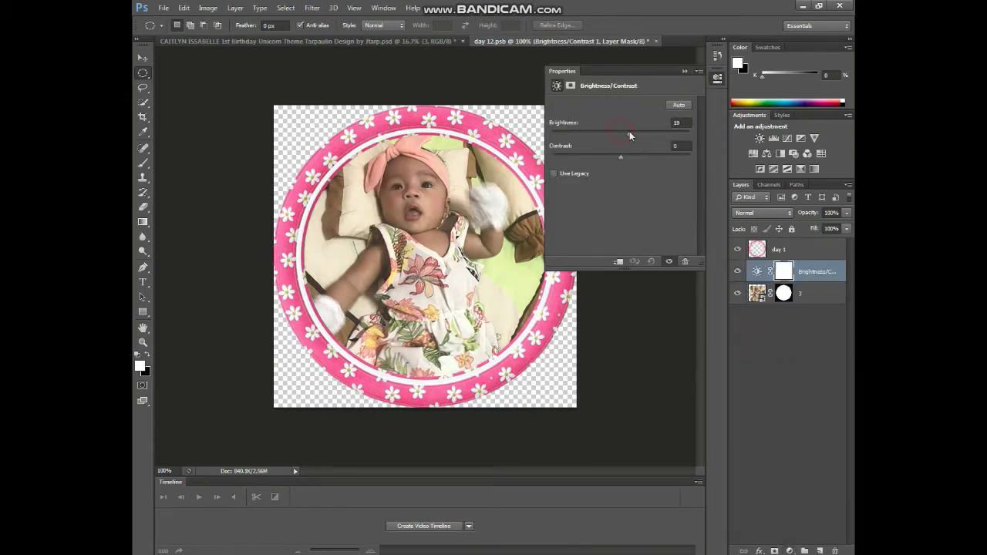
click(682, 72)
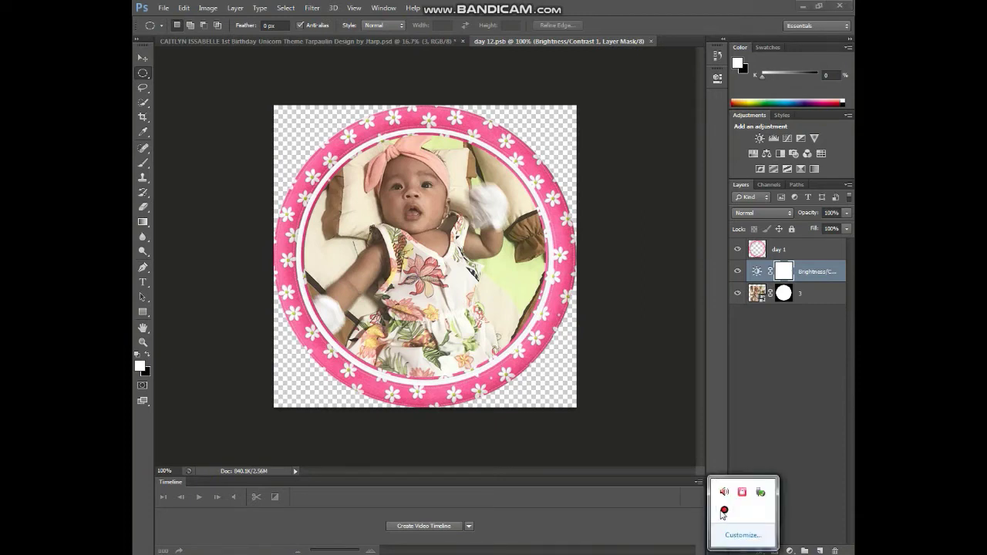
click(724, 510)
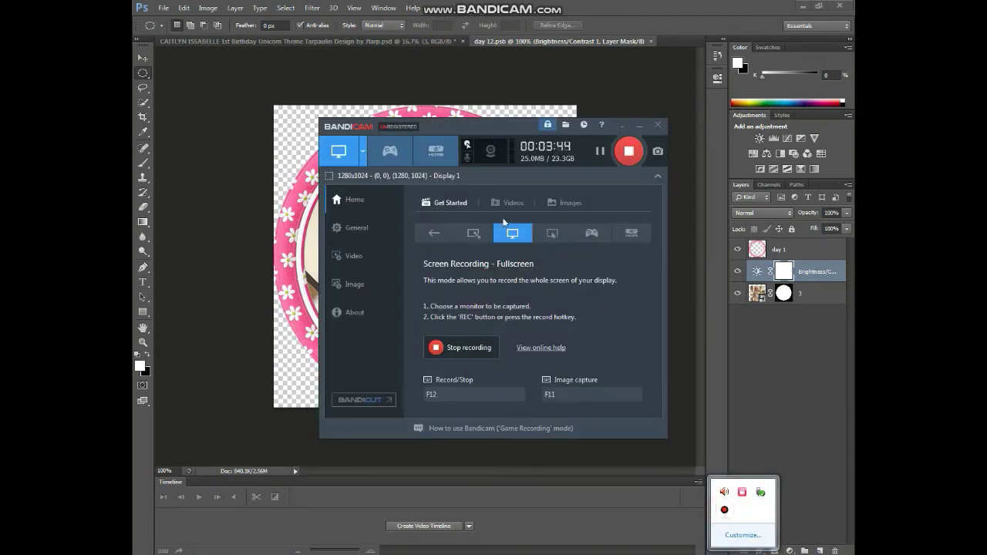
click(621, 126)
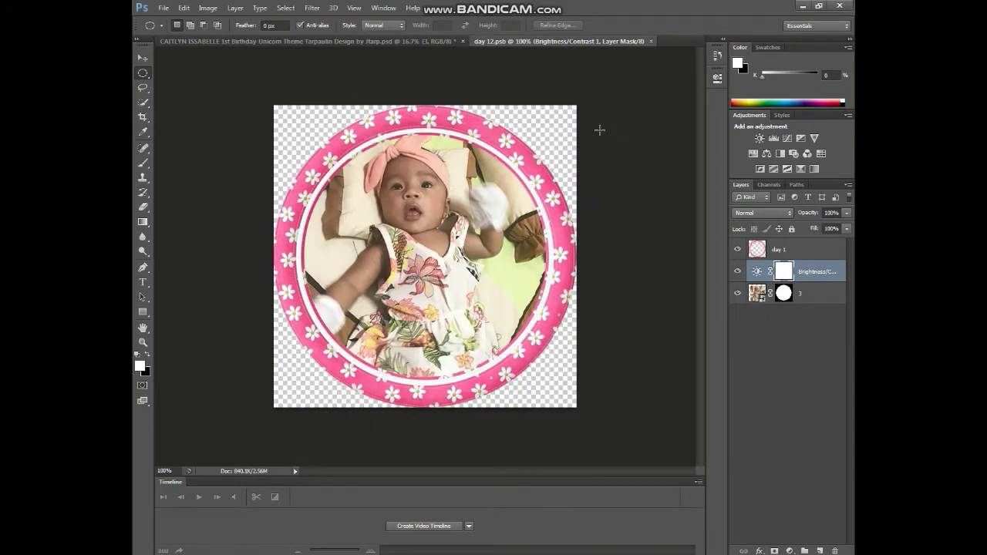
Close day 12.psb, open the day 13 frame, and pick picture 4 in Explorer
click(650, 41)
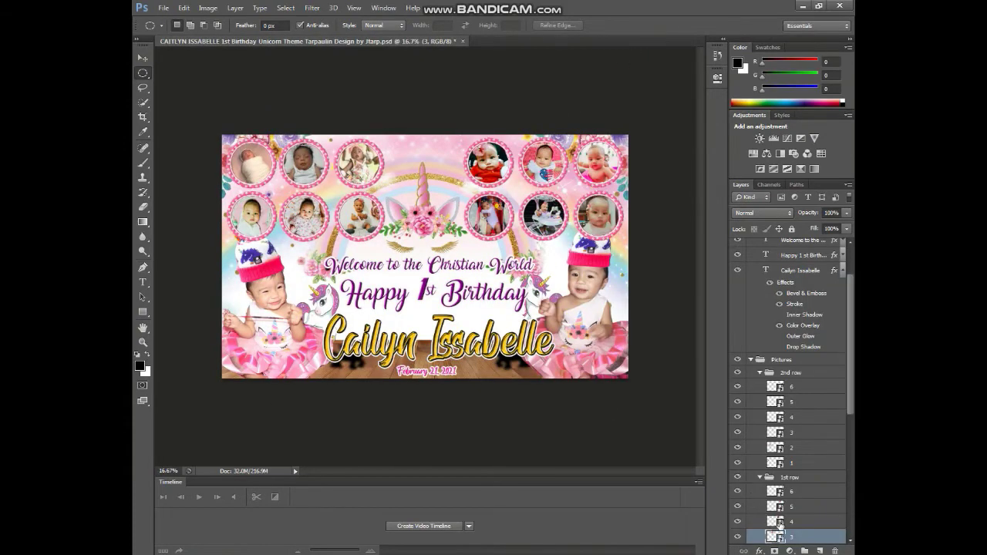
double_click(776, 522)
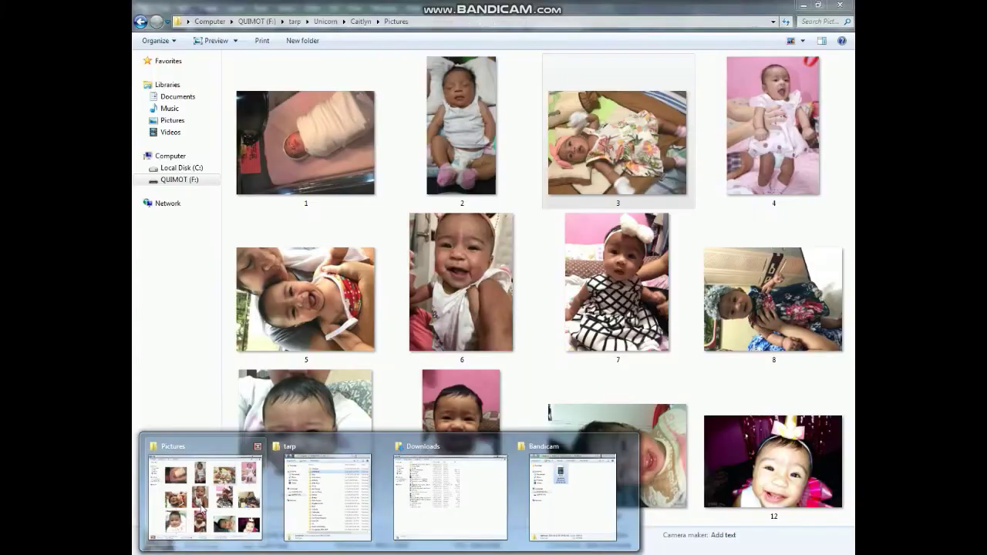
click(204, 497)
click(777, 135)
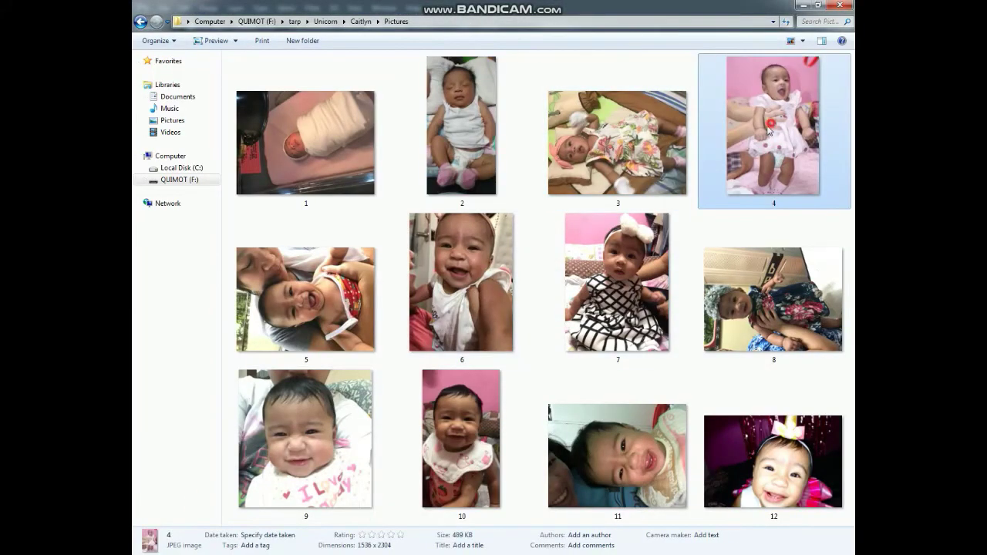
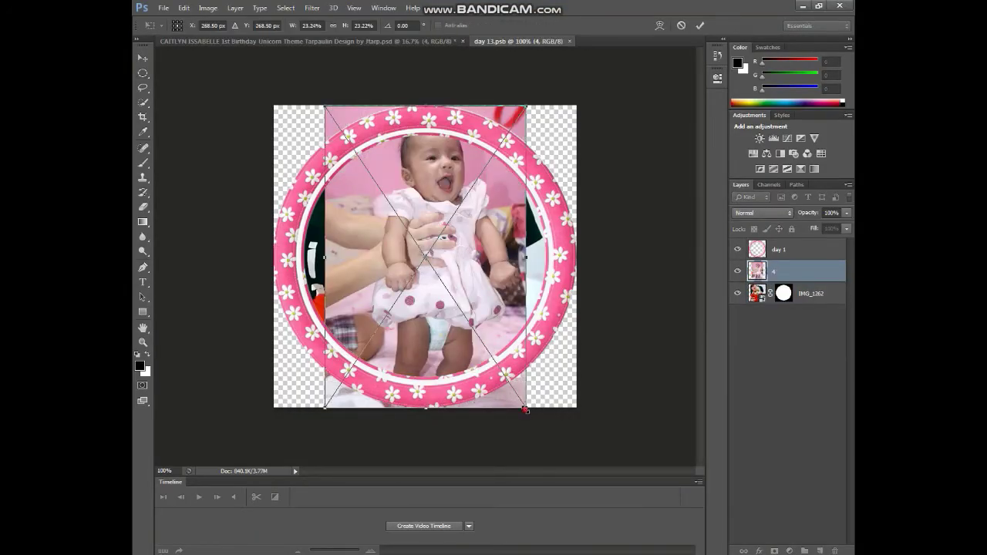
Scale baby photo 4 to about 32% and center it behind the pink flower ring
drag(525, 410, 567, 442)
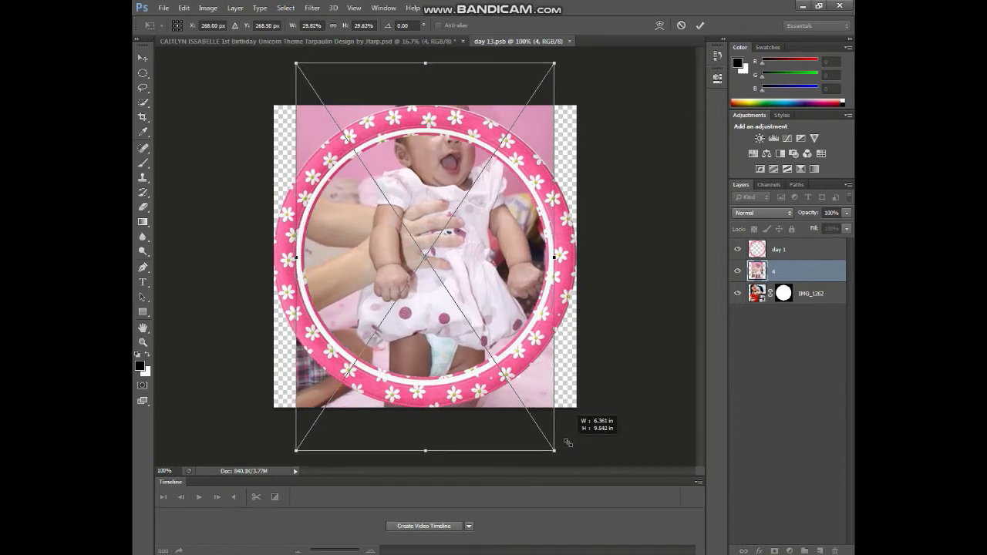
drag(478, 246, 476, 316)
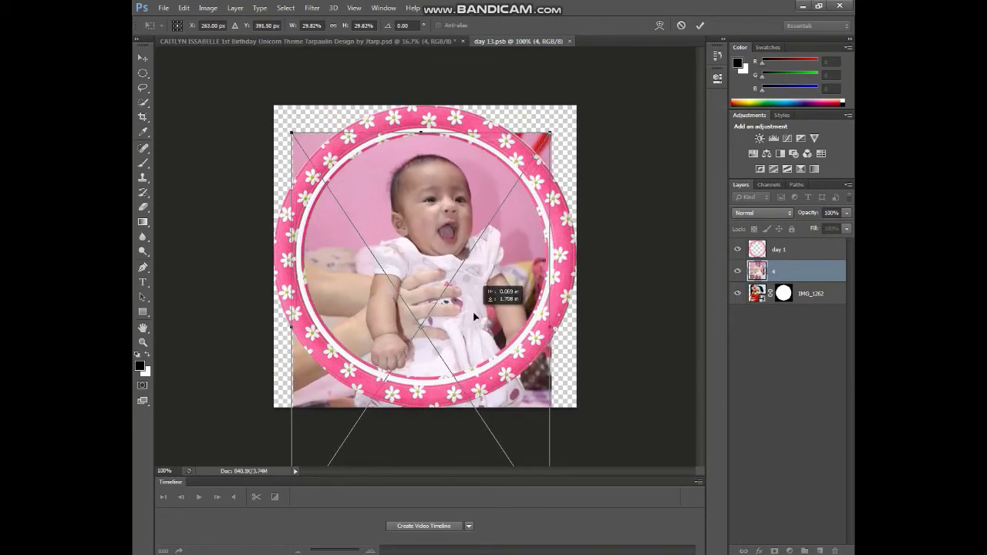
drag(477, 314, 474, 316)
key(Left)
key(Left)
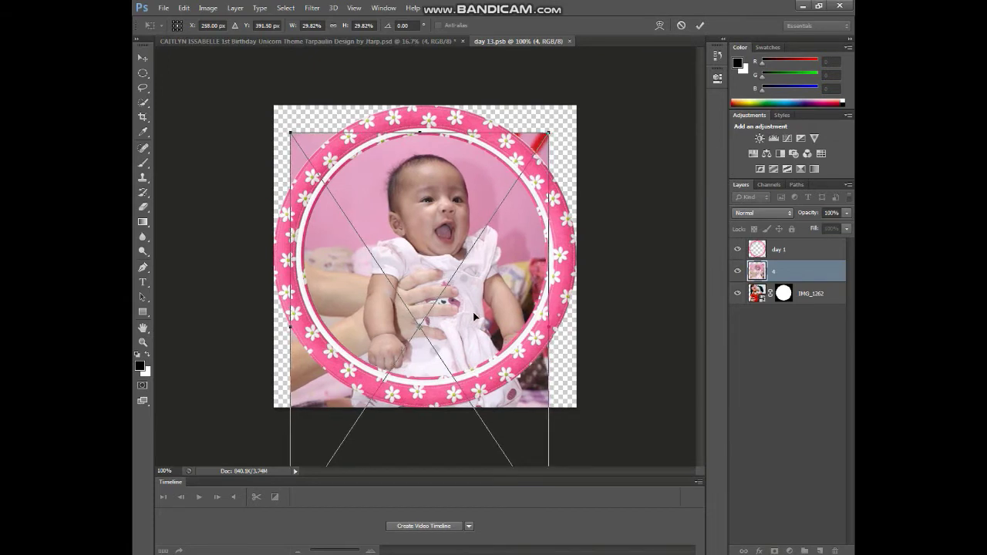
key(Left)
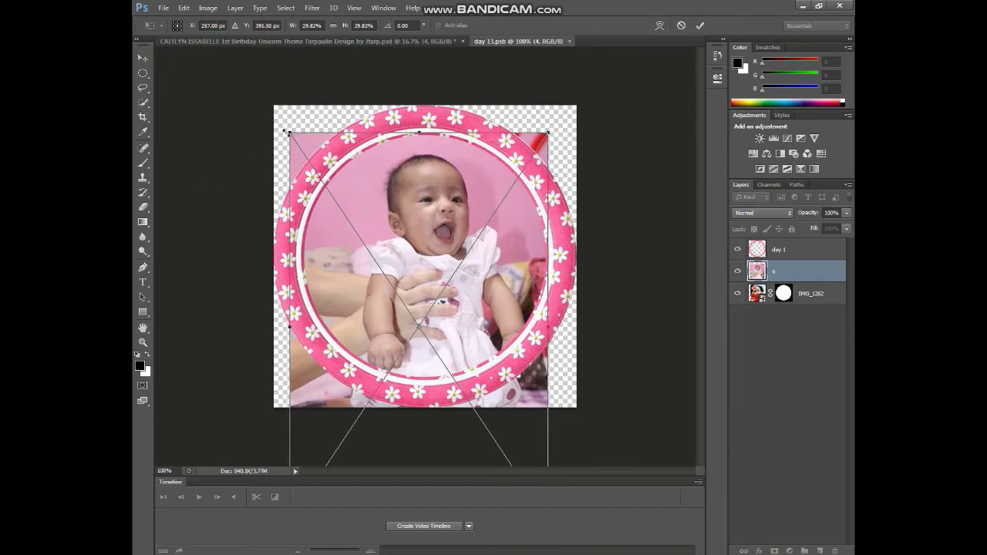
drag(287, 132, 244, 118)
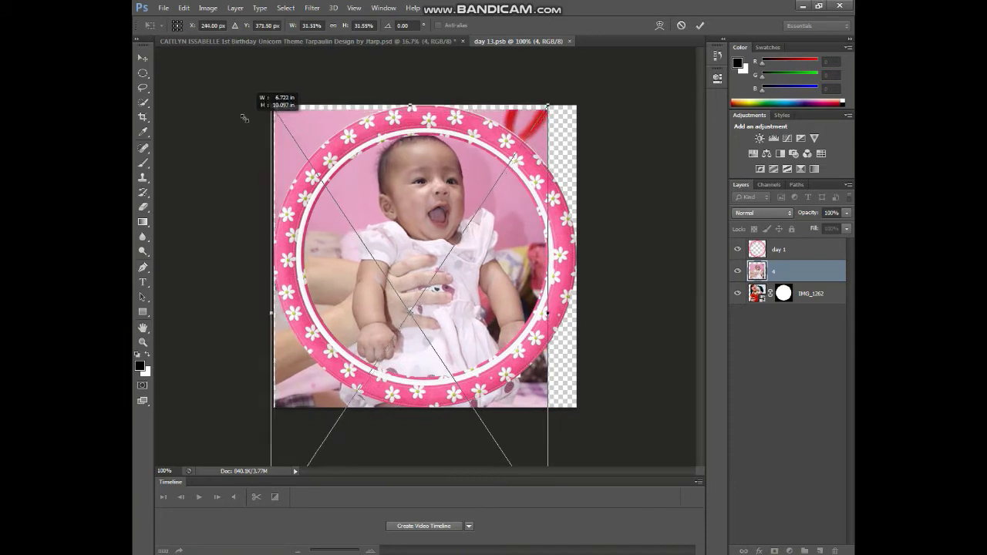
mouse_move(384, 268)
mouse_down()
mouse_move(380, 282)
mouse_move(386, 275)
mouse_up()
key(Left)
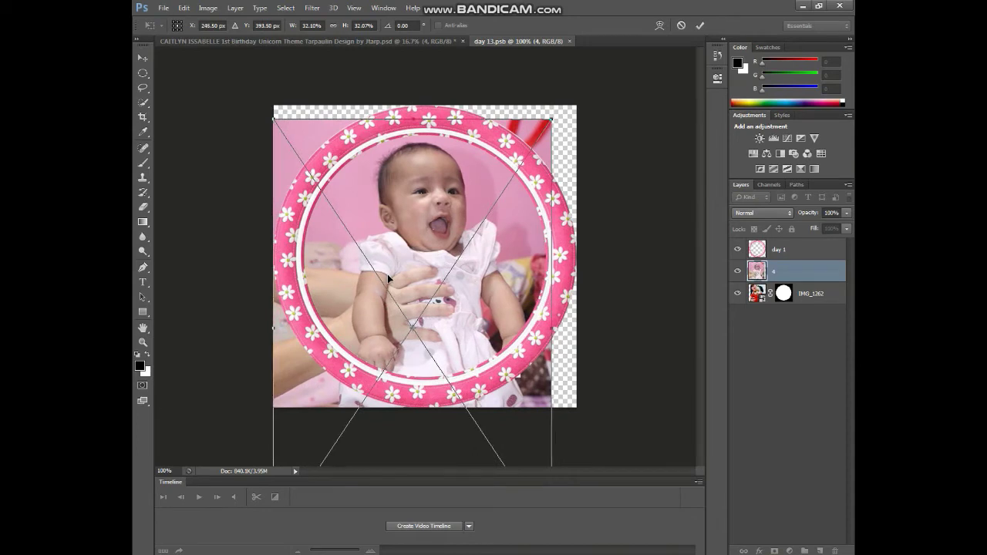
key(Left)
key(Up)
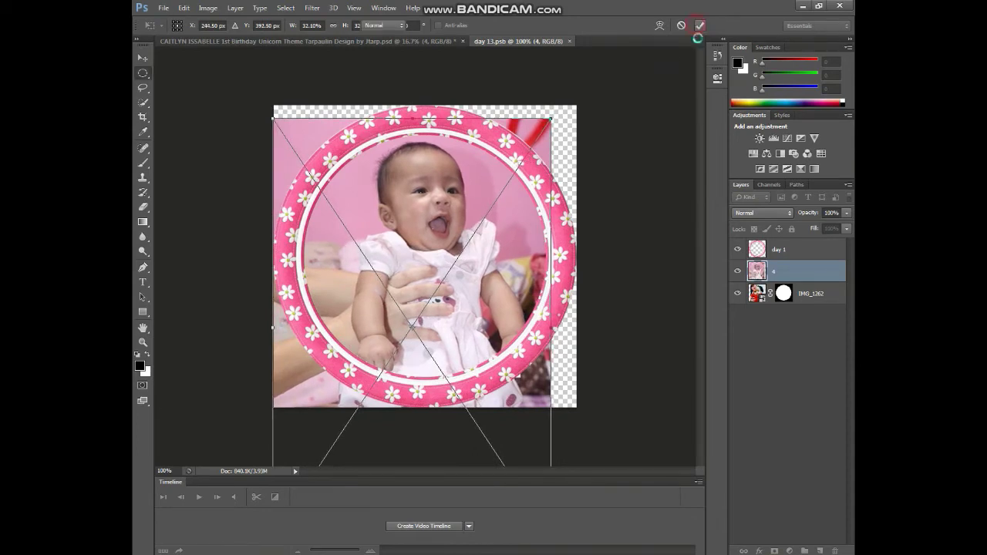
click(698, 27)
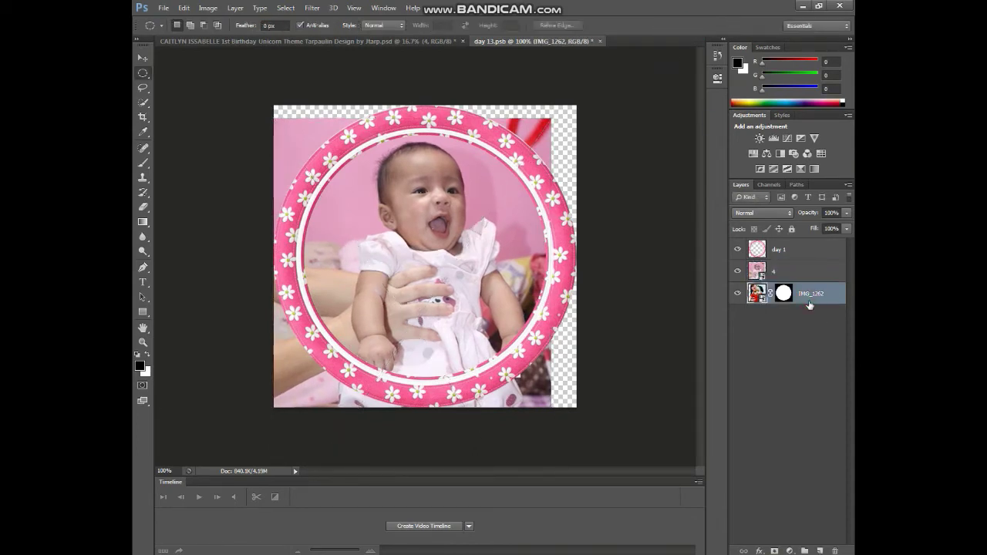
Delete the old IMG_1262 layer and mask photo 4 to a circular selection
key(ctrl+e)
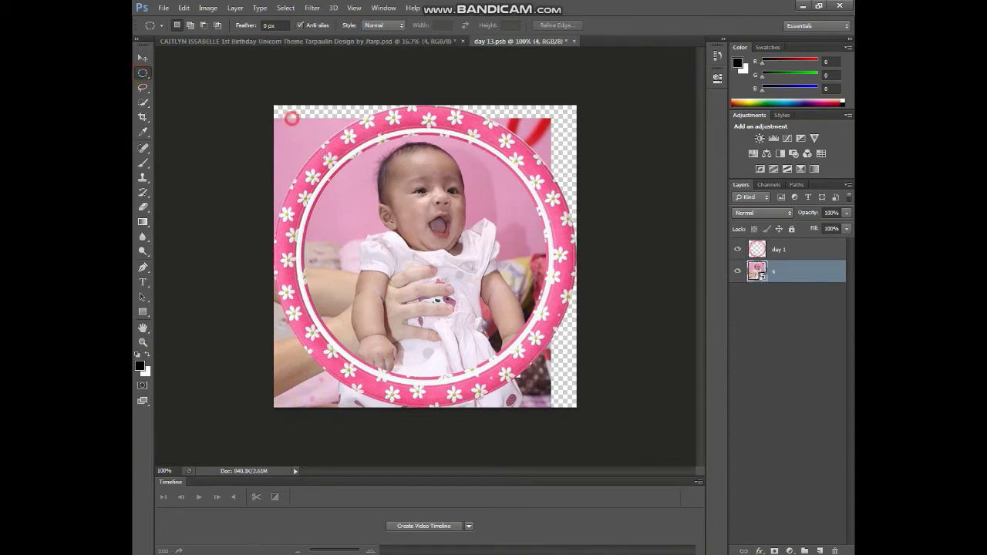
drag(288, 117, 560, 382)
click(774, 550)
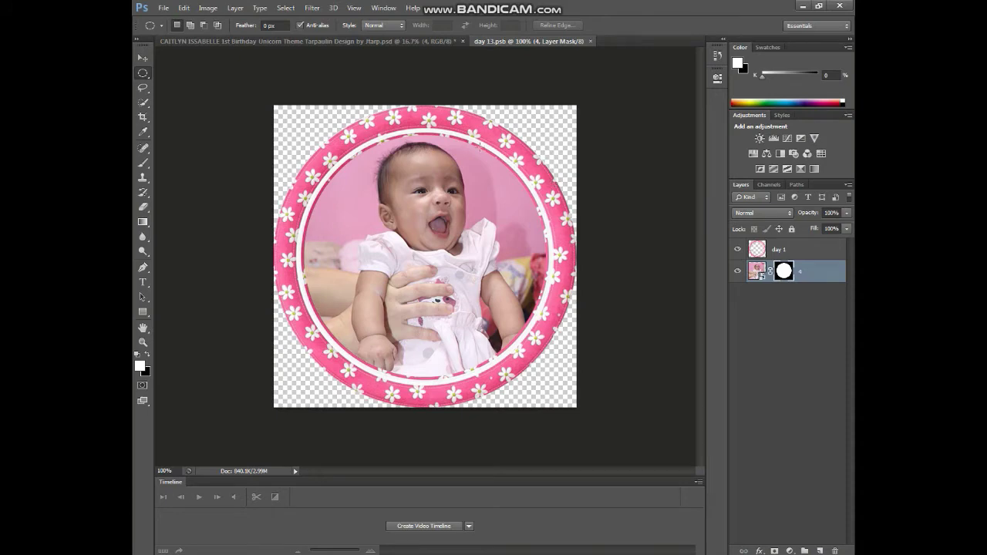
Close day 13, open frame 5, and drag baby photo 5 into day 14.psb
click(590, 41)
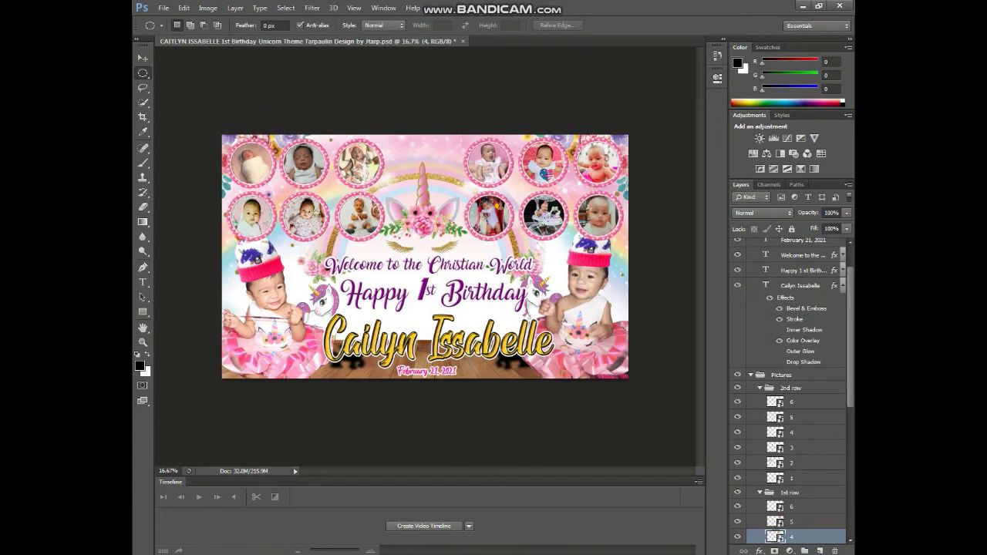
double_click(774, 522)
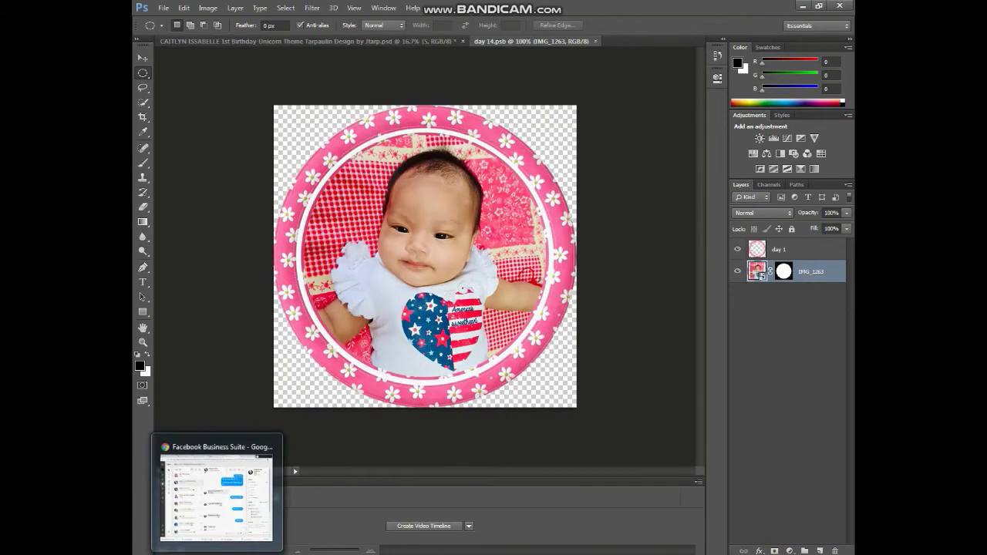
click(192, 526)
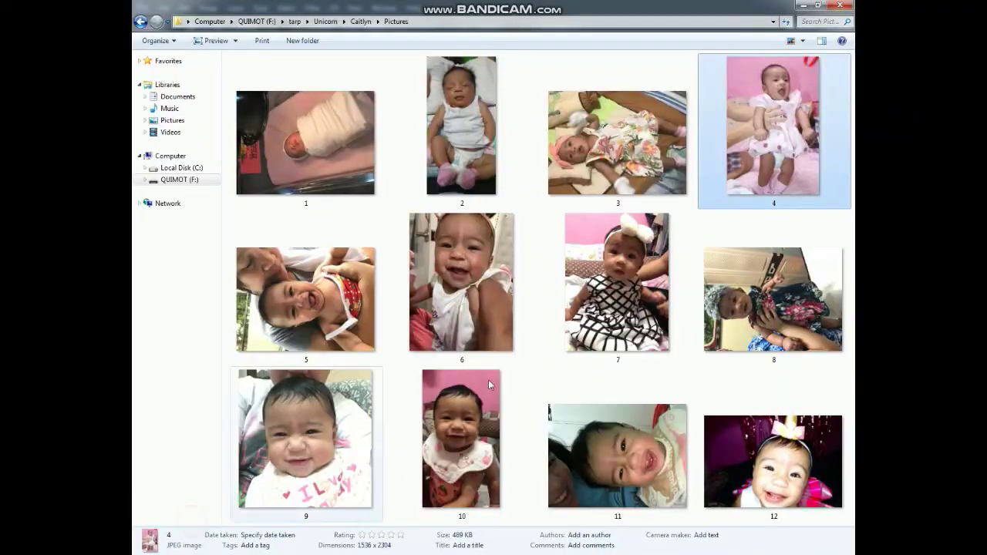
click(358, 276)
mouse_move(292, 301)
mouse_down()
mouse_move(406, 318)
mouse_move(411, 296)
mouse_up()
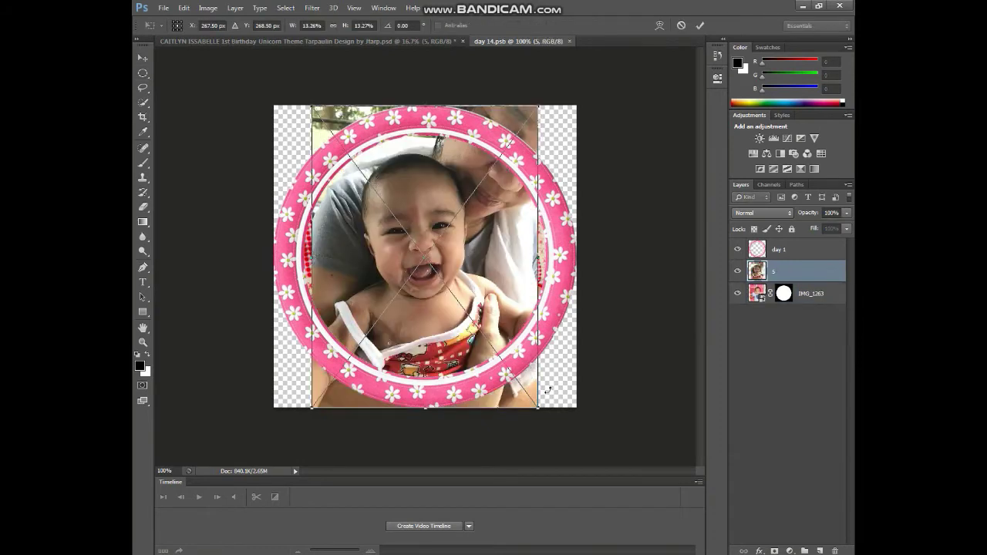
Enlarge photo 5 to about 15.84% and shift it to fill the pink flower ring
mouse_move(540, 410)
mouse_down()
mouse_move(585, 440)
mouse_move(568, 429)
mouse_up()
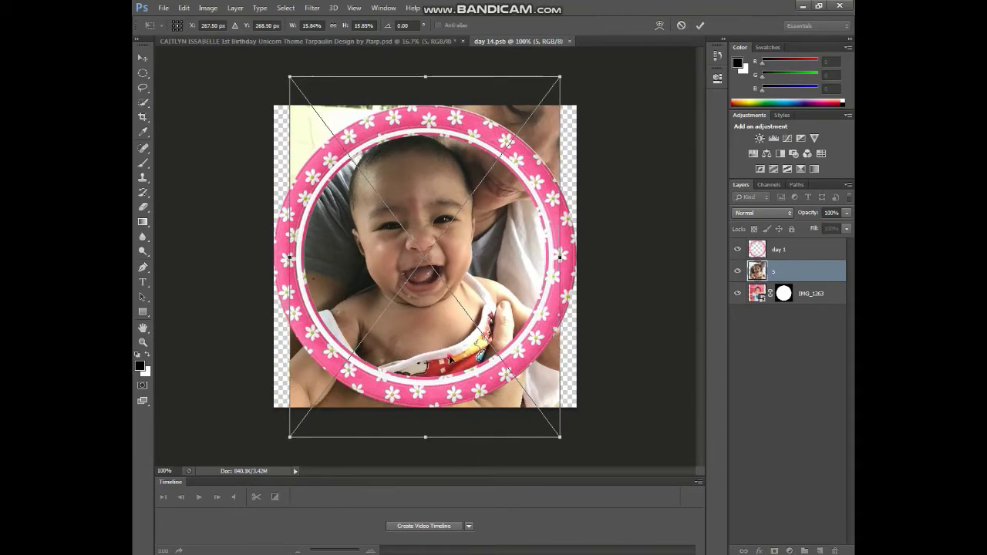
drag(447, 361, 461, 367)
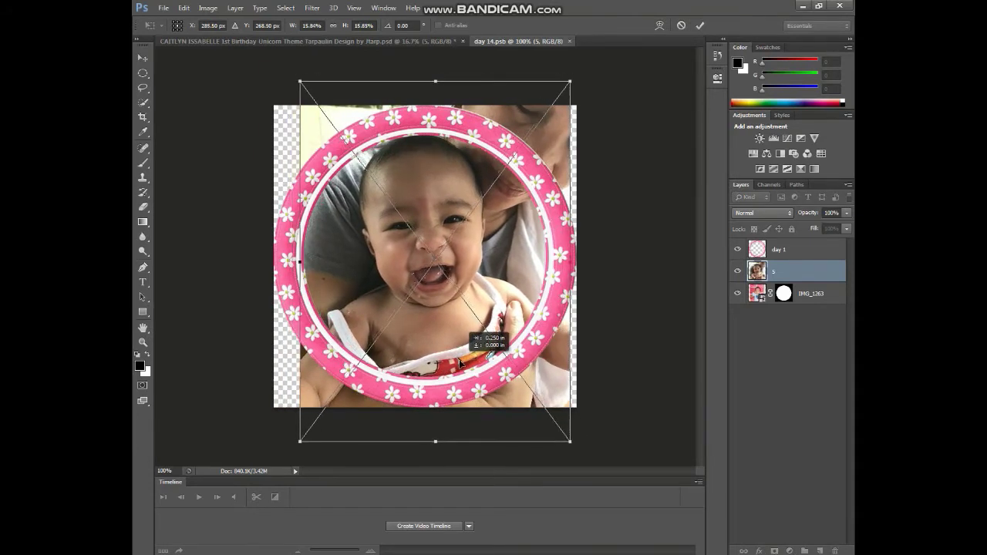
click(698, 26)
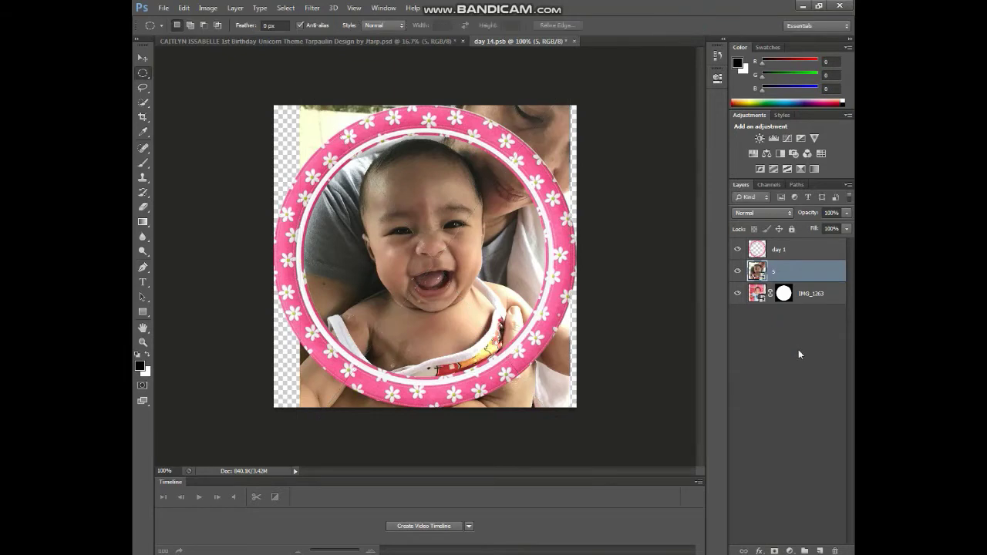
click(816, 296)
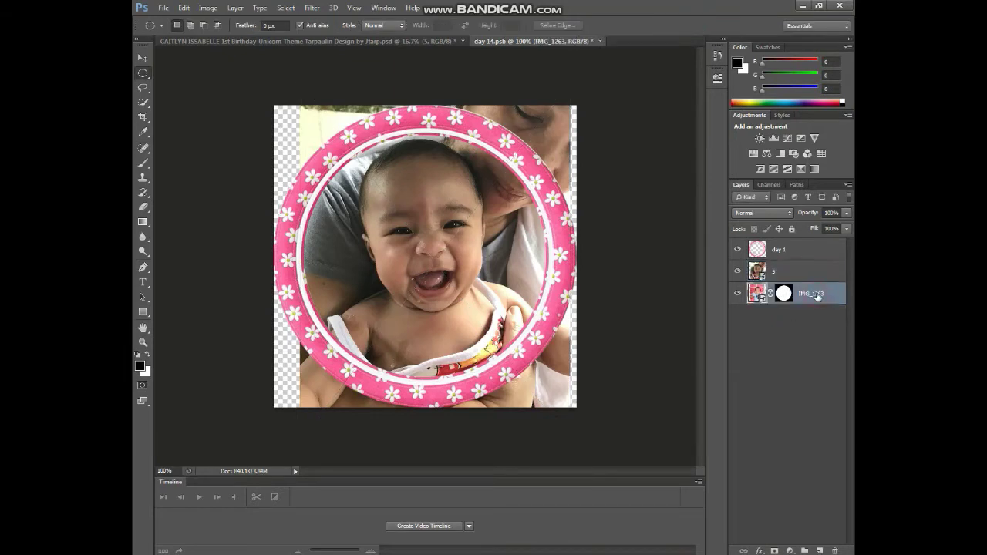
Delete the old IMG_1263 layer and duplicate layer 5 as 5 copy
key(Delete)
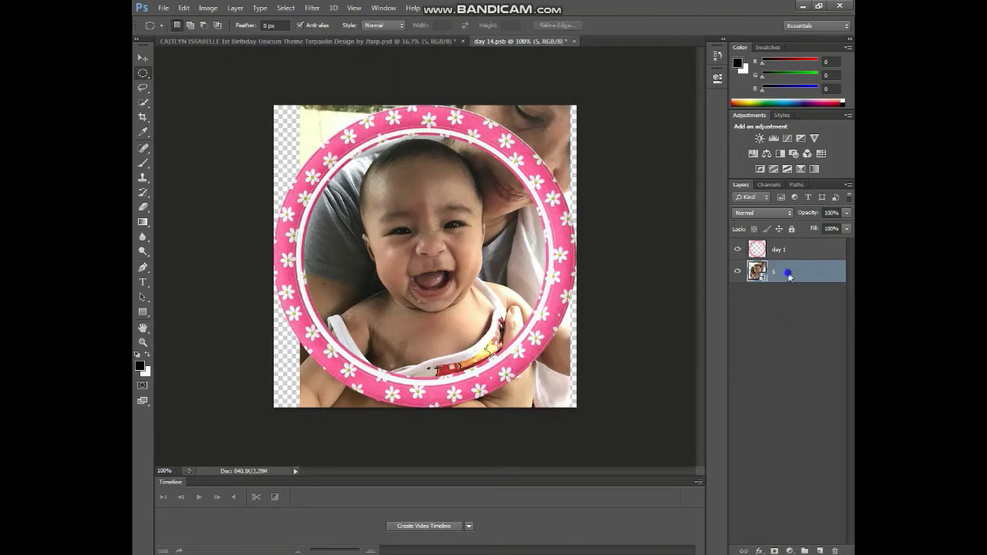
right_click(788, 275)
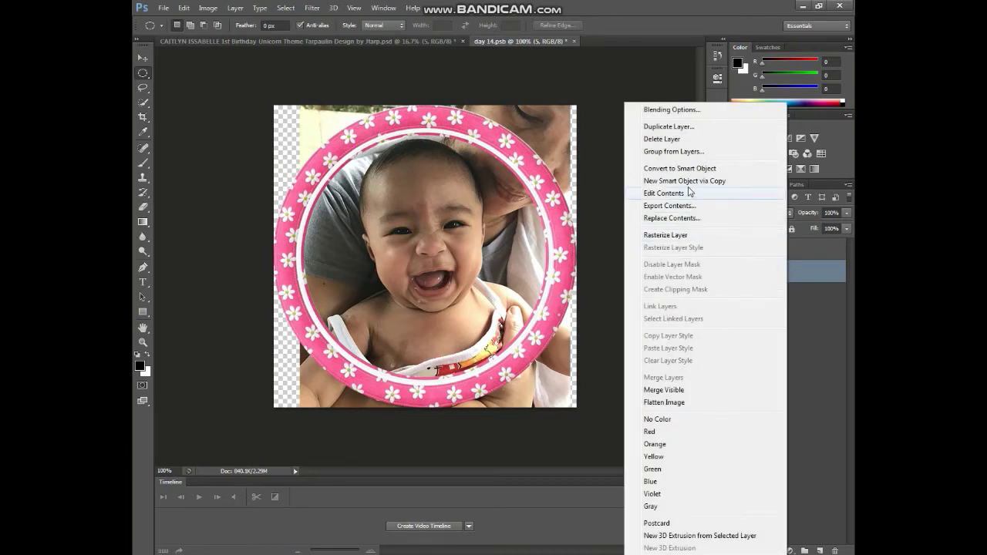
click(661, 127)
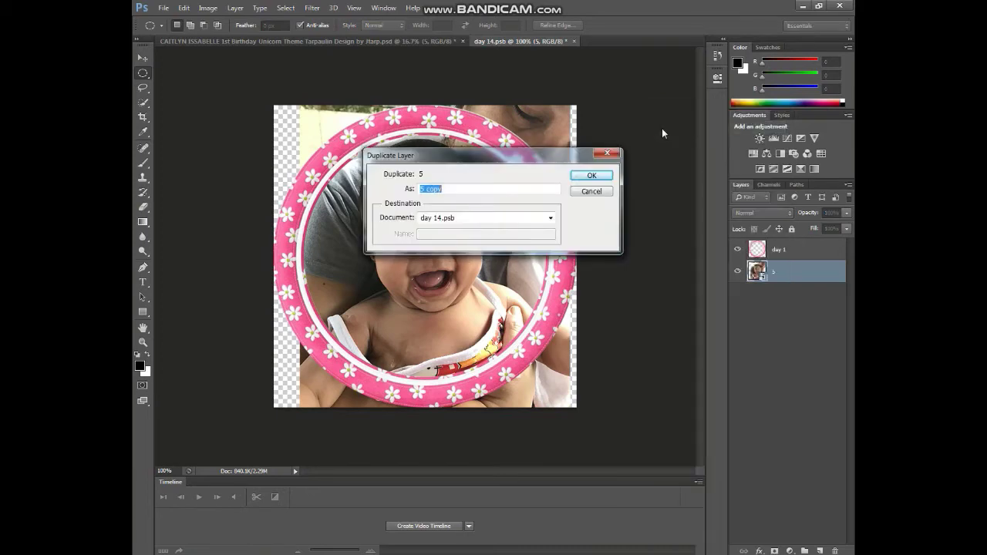
click(589, 175)
Apply a Gaussian Blur with radius 2.1 pixels to layer 5
click(786, 290)
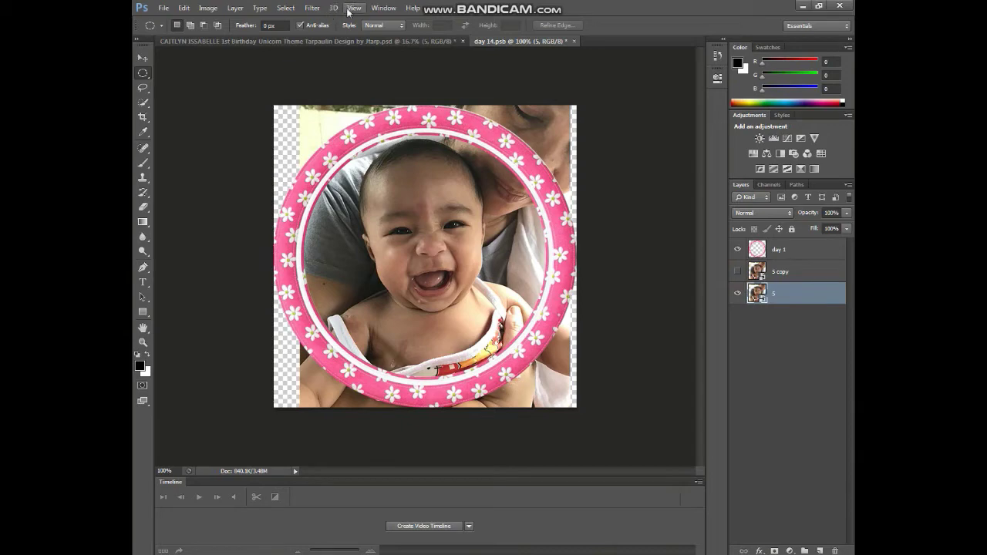
click(312, 8)
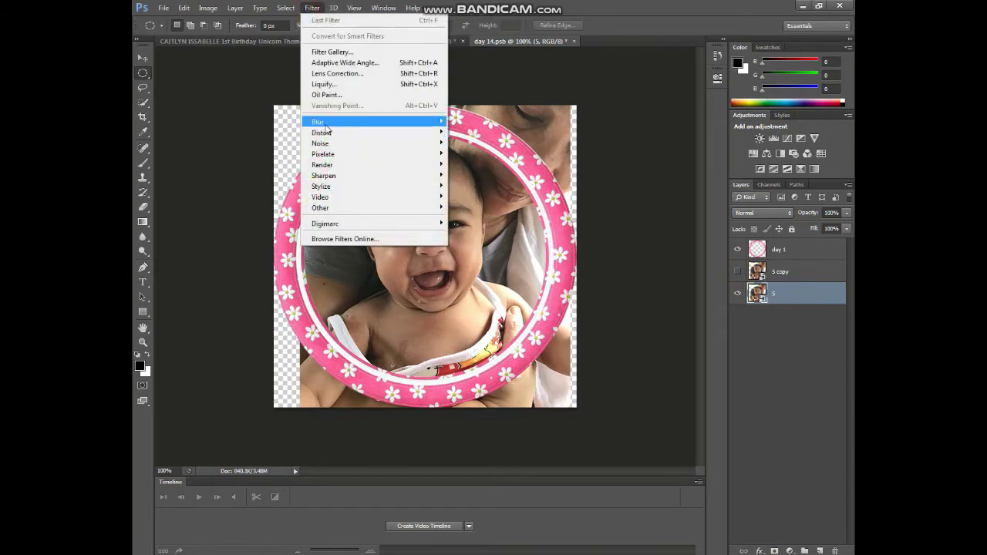
click(319, 122)
click(482, 201)
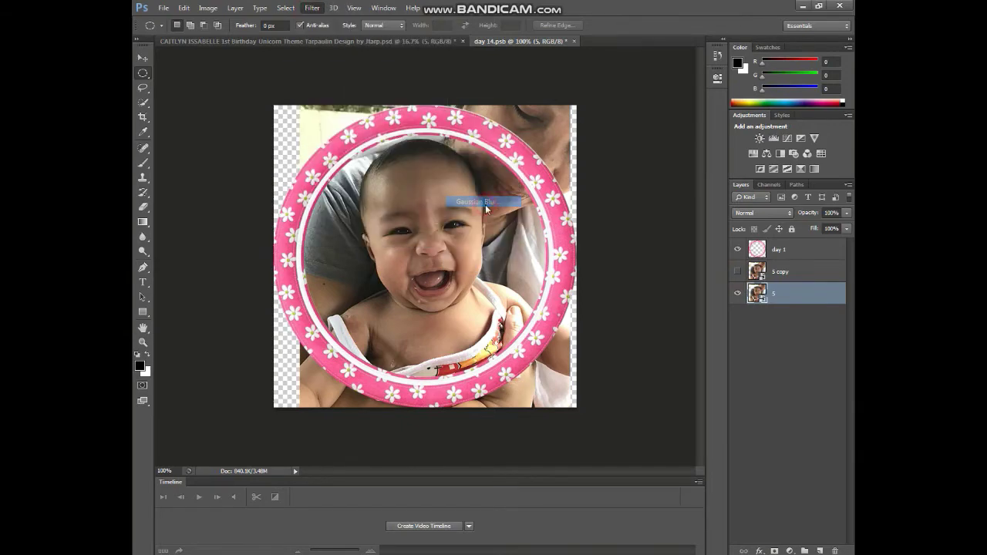
drag(509, 135, 629, 220)
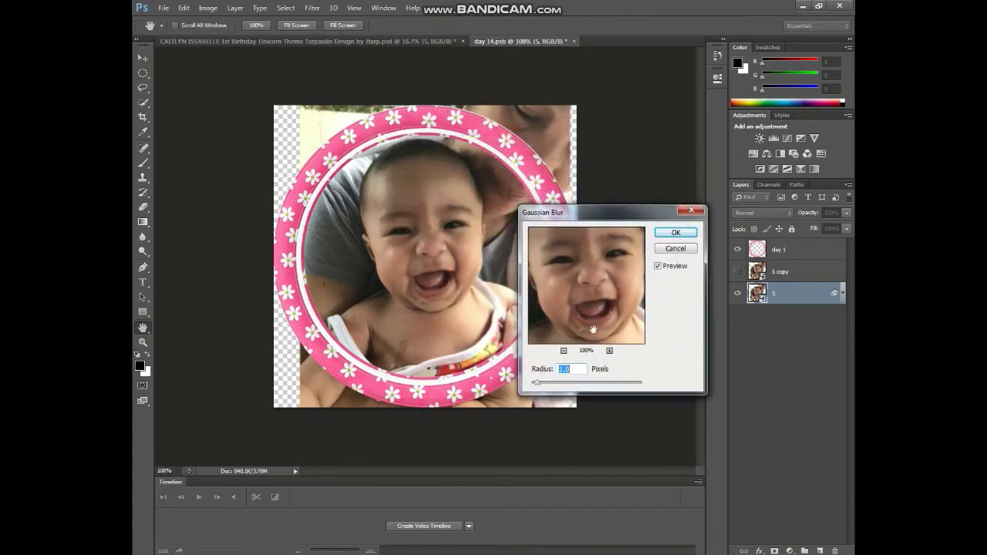
drag(539, 386, 551, 388)
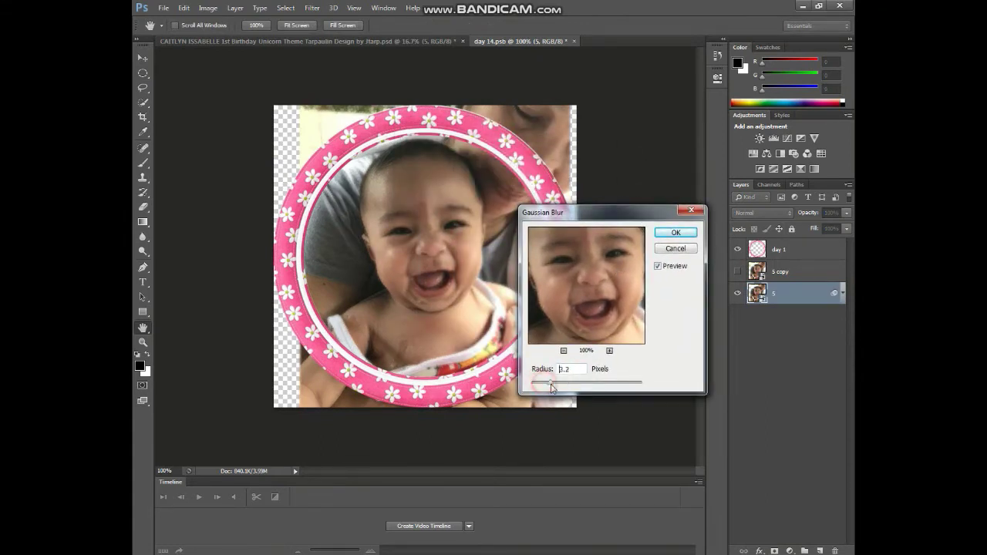
click(675, 233)
Make the 5 copy layer visible and give it a layer mask
click(793, 271)
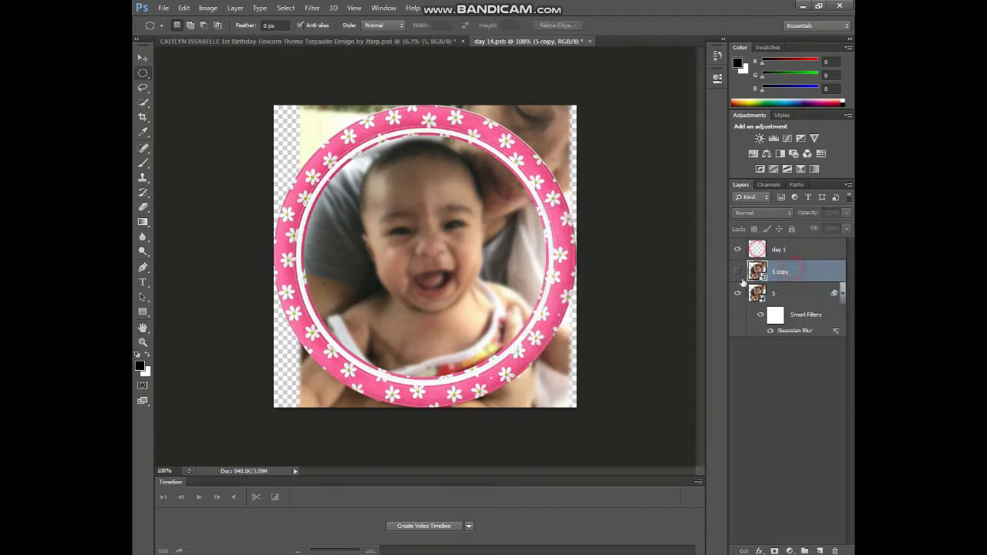
click(735, 274)
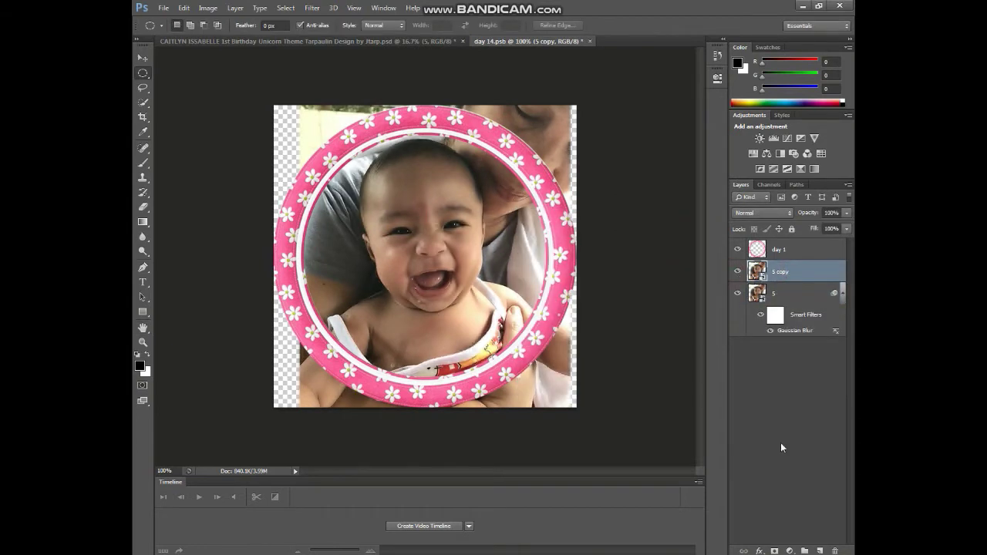
click(775, 550)
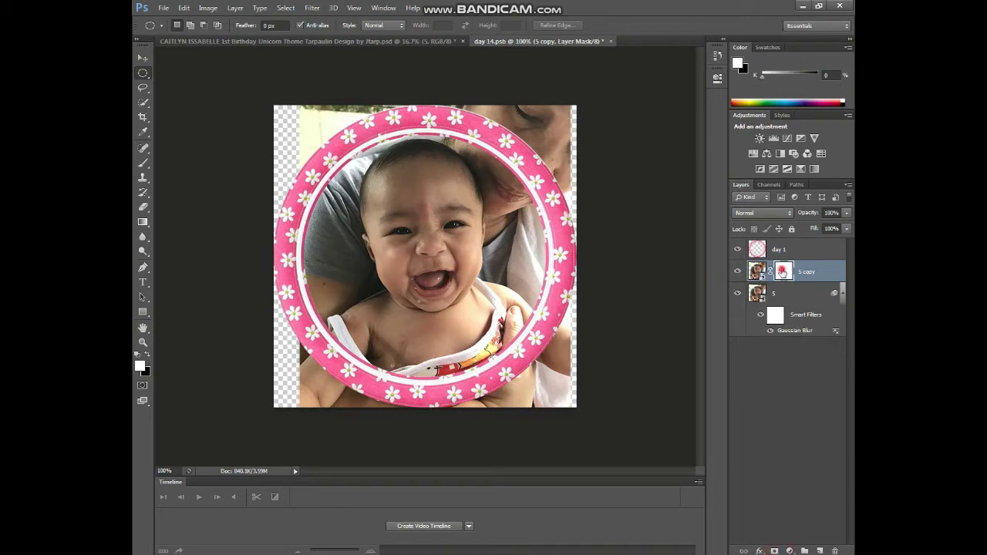
Paint black on the 5 copy mask to hide the grey background around the baby
click(143, 163)
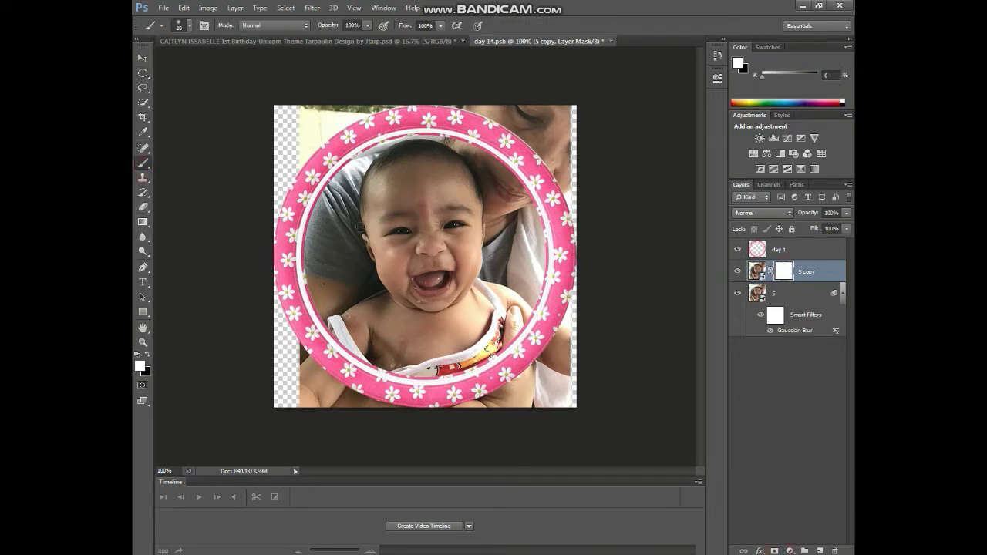
key(bracketright)
key(bracketright)
key(bracketright)
key(bracketright)
key(bracketright)
key(bracketright)
key(x)
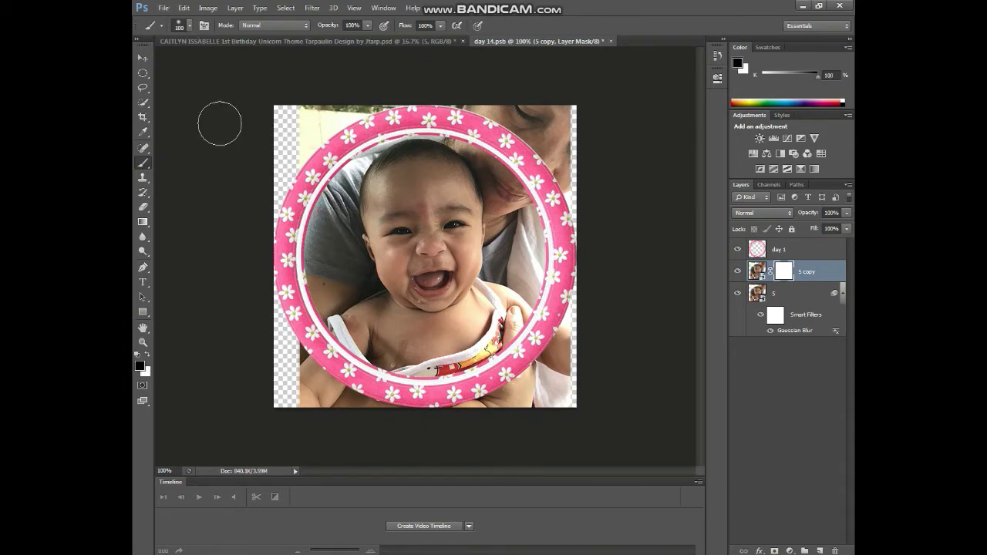
drag(341, 228, 342, 276)
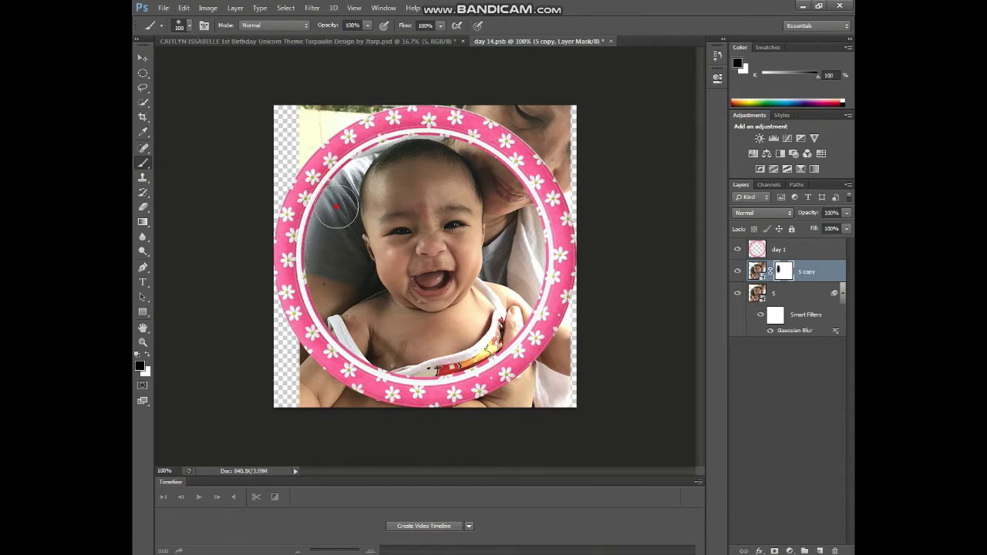
drag(503, 174, 513, 231)
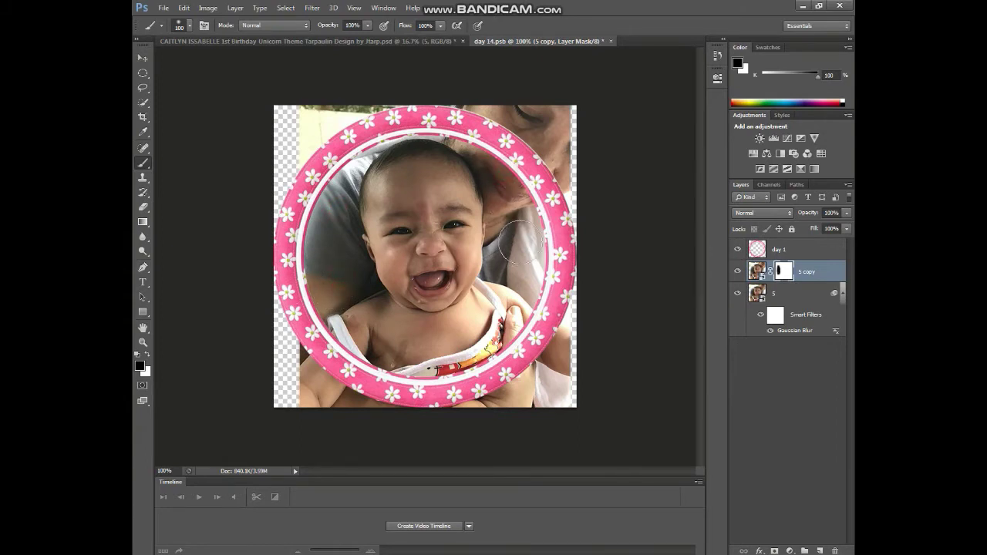
drag(443, 123, 339, 150)
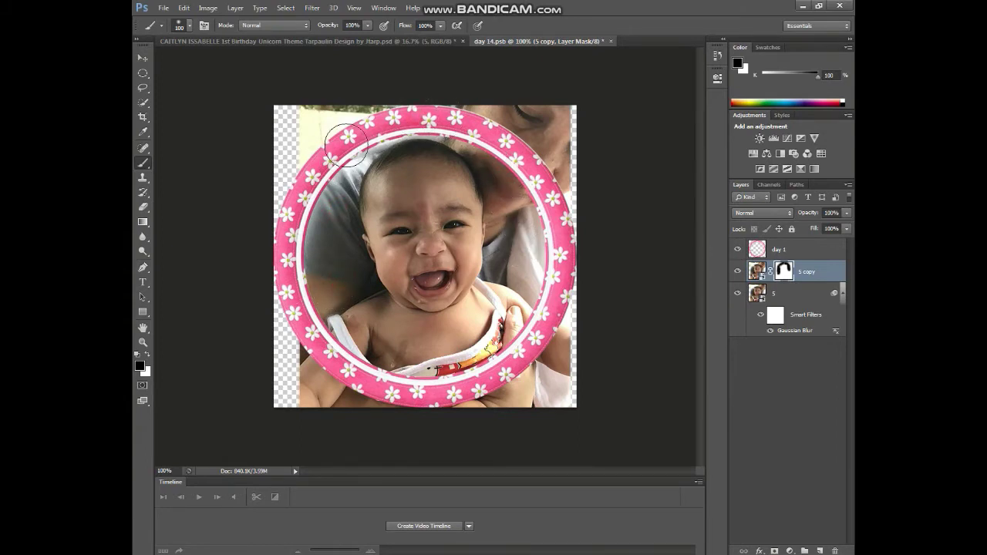
drag(575, 216, 516, 224)
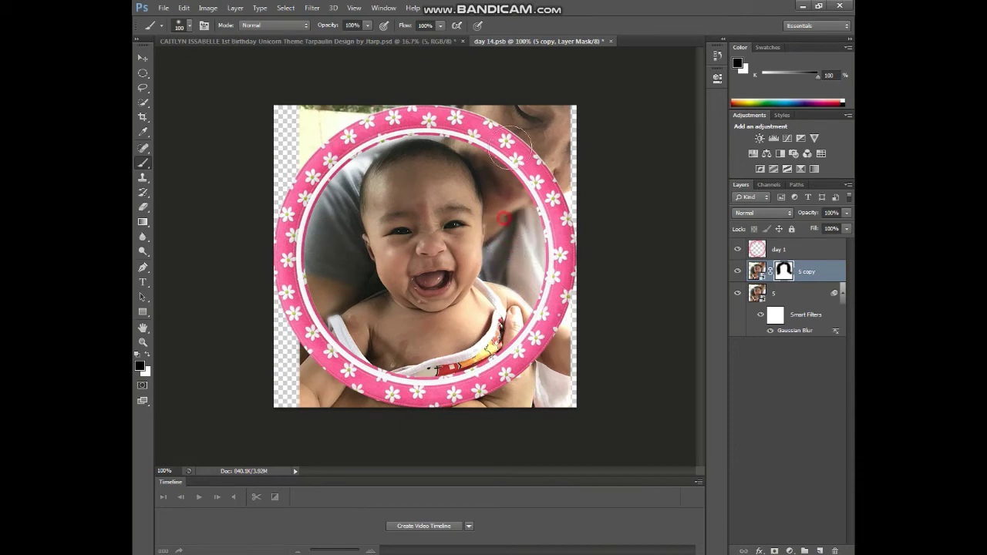
mouse_move(516, 224)
mouse_down()
mouse_move(525, 201)
mouse_move(320, 289)
mouse_move(352, 280)
mouse_up()
click(785, 295)
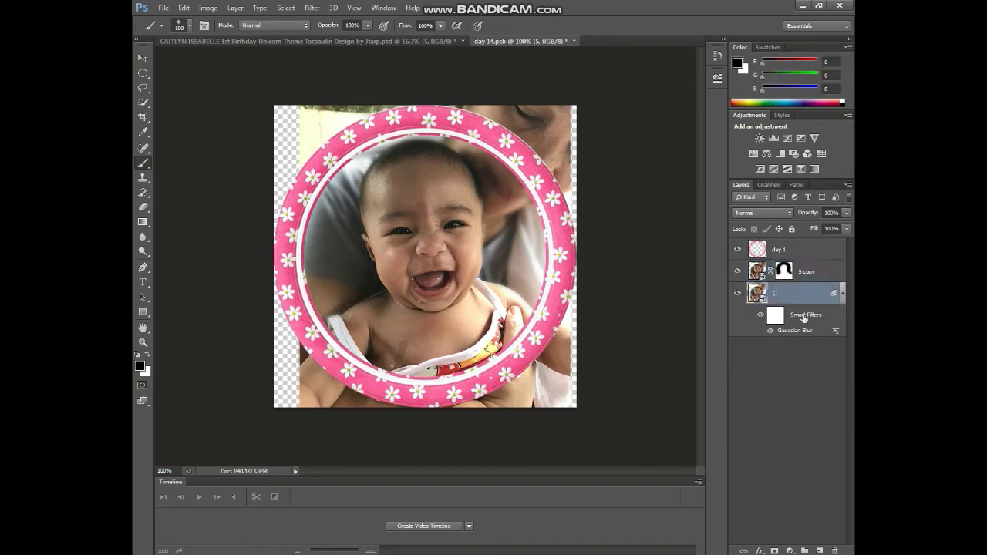
Merge layers 5 and 5 copy into a single layer
shift+click(816, 275)
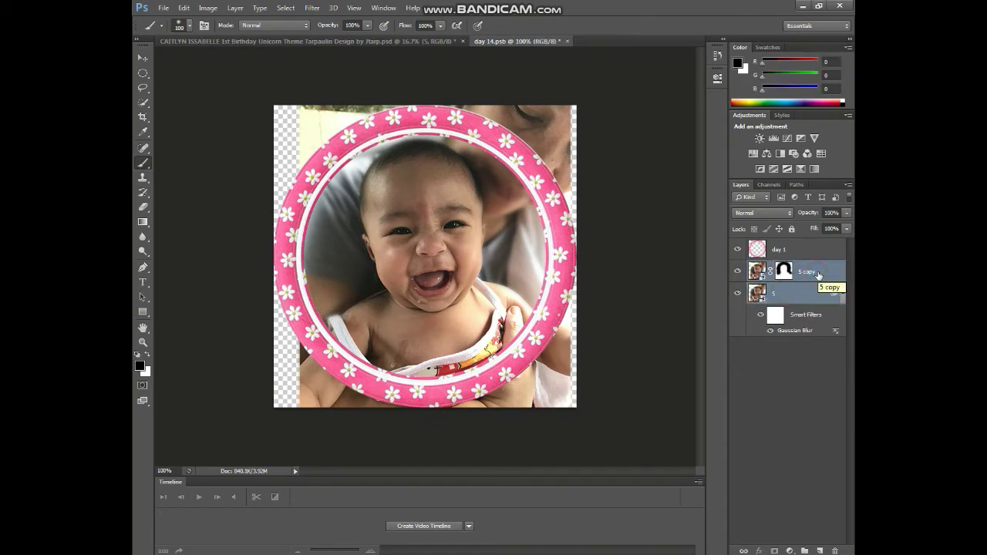
right_click(817, 273)
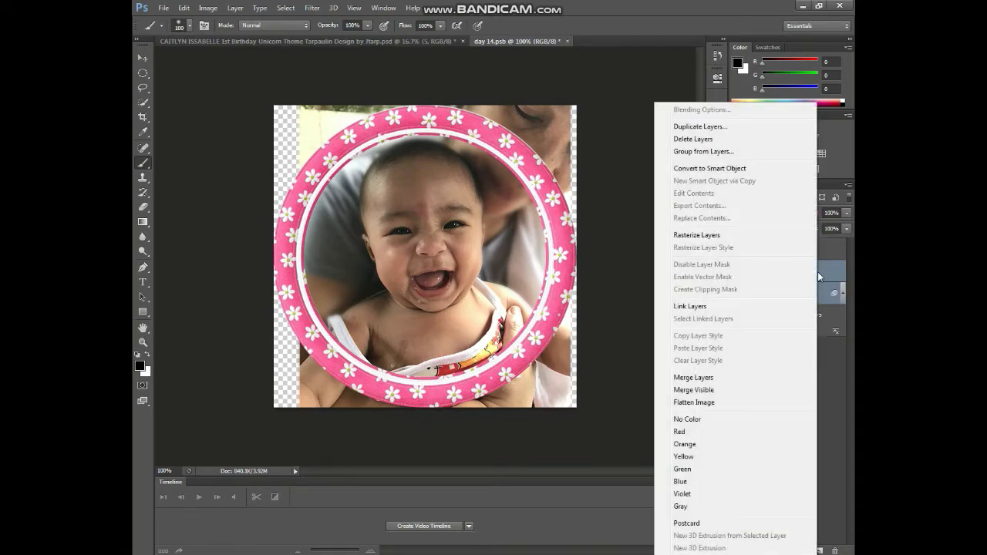
click(727, 378)
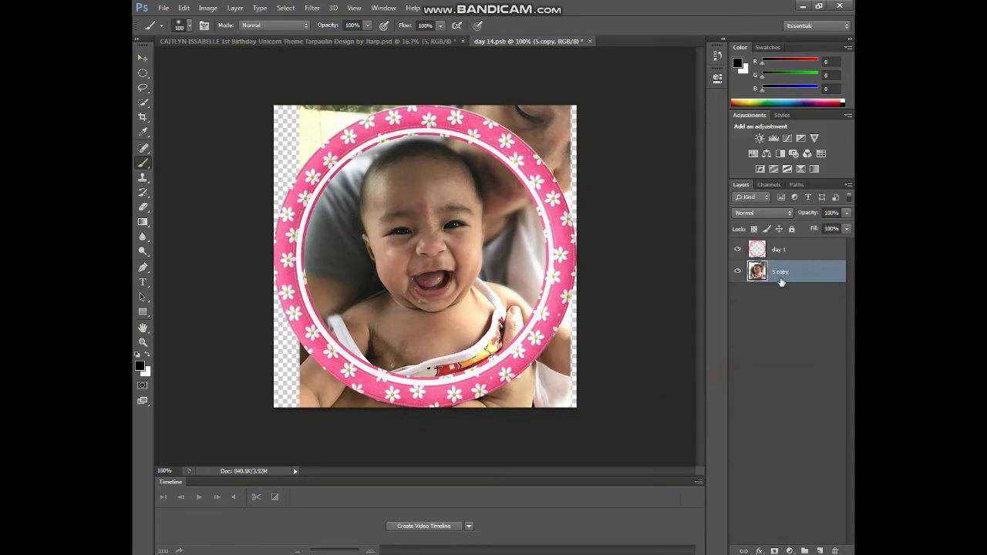
scroll(417, 328, up, 1)
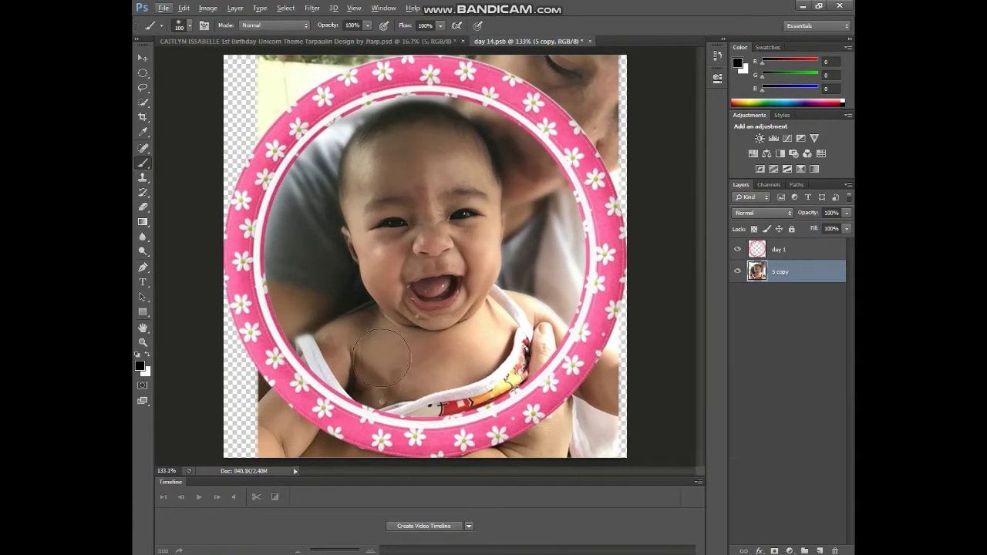
scroll(397, 374, up, 1)
scroll(401, 377, up, 1)
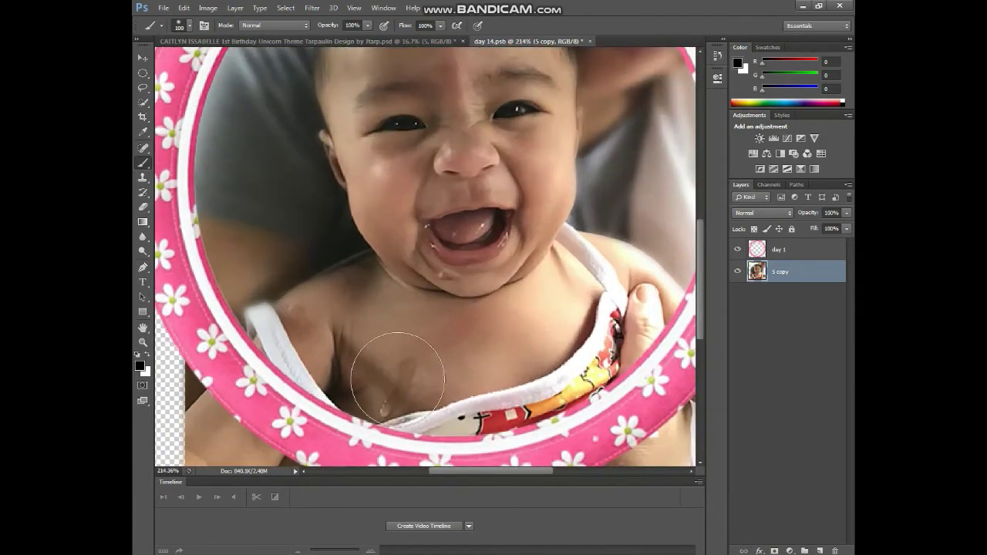
Spot-heal the small marks on the baby's chest and near the strap
click(144, 148)
click(410, 360)
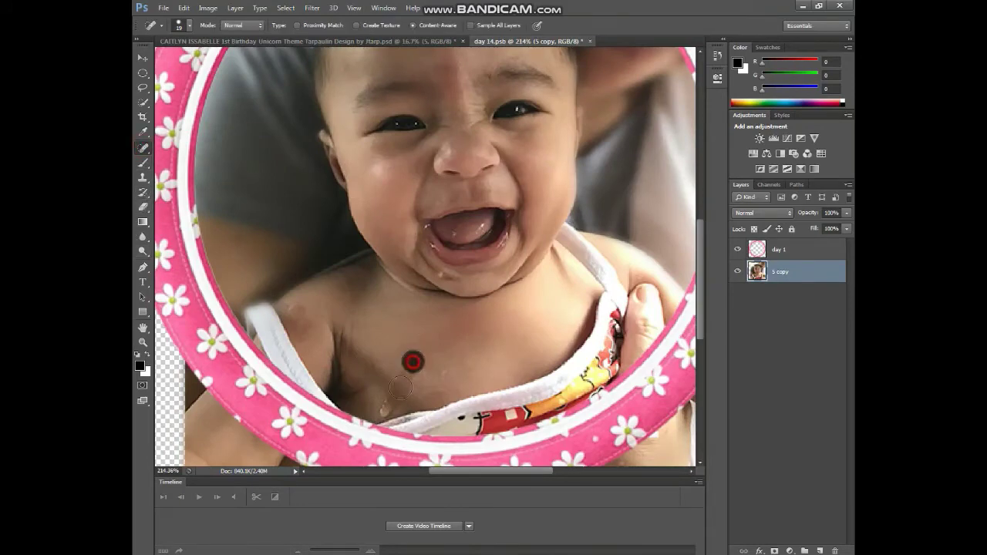
click(403, 376)
click(399, 385)
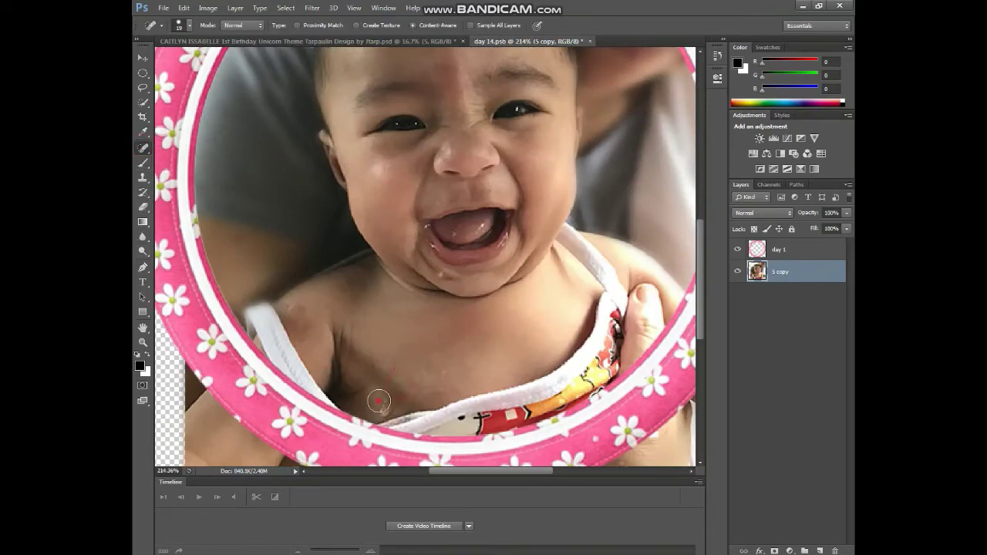
click(376, 413)
click(346, 427)
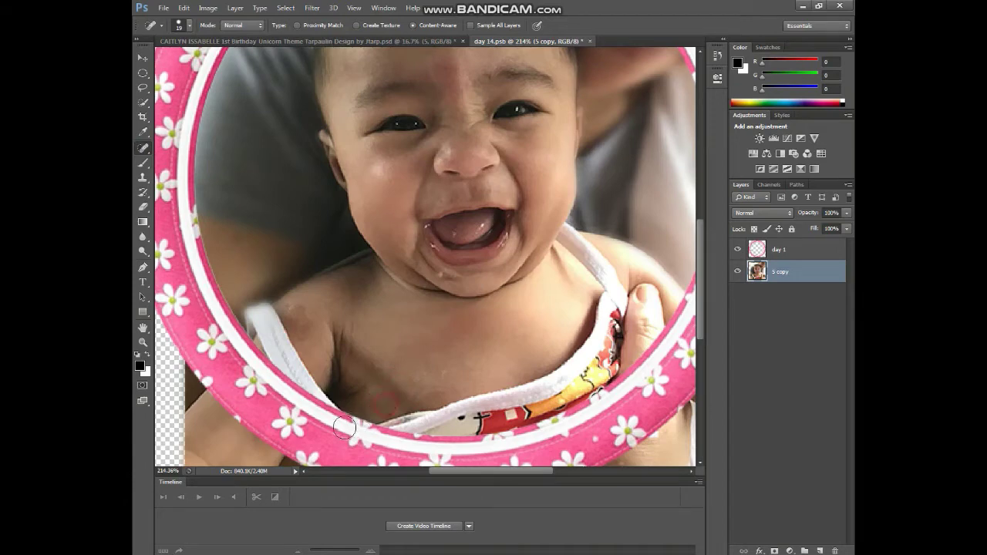
click(383, 409)
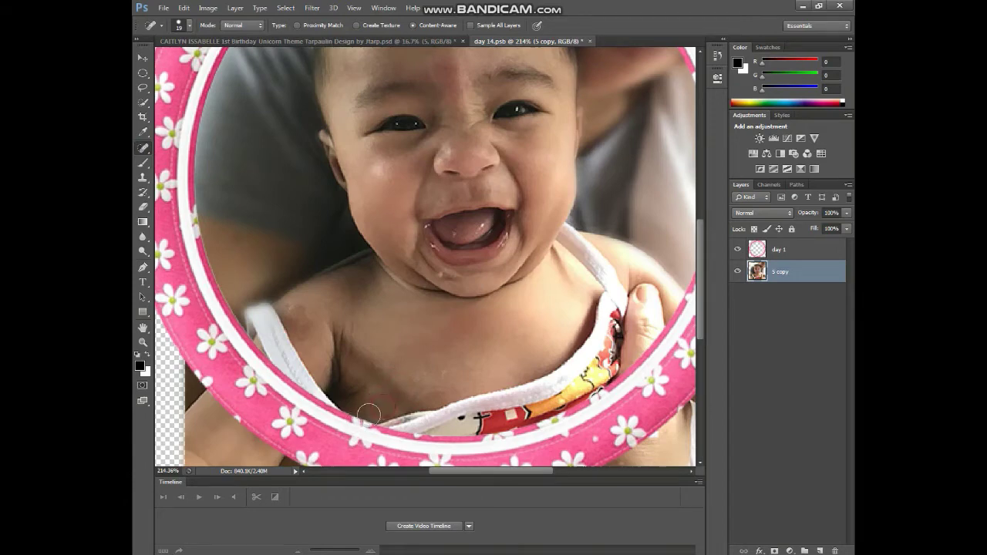
click(441, 377)
Spot-heal the marks on the baby's chin, lip corner and lower lip with a smaller brush
scroll(456, 306, up, 1)
scroll(447, 305, up, 2)
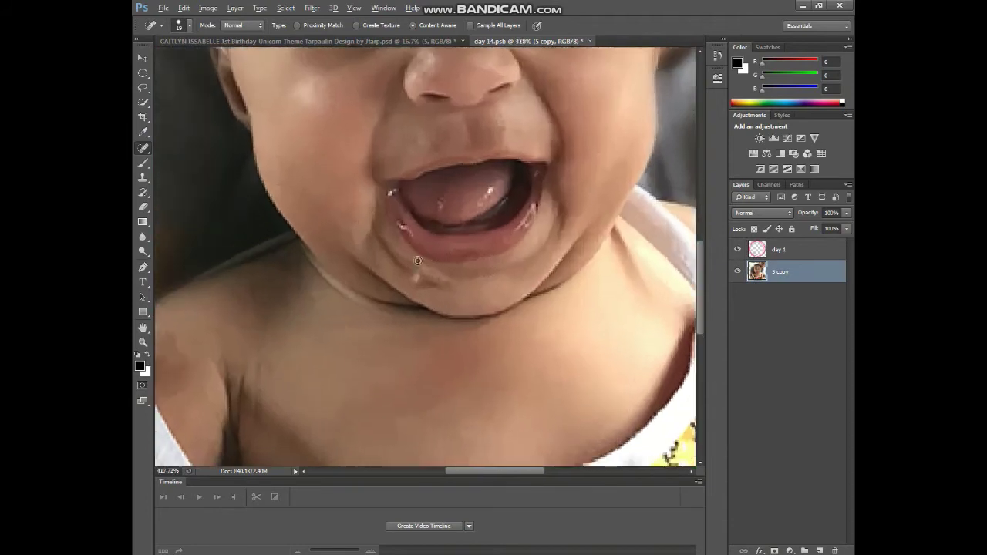
scroll(416, 304, up, 1)
scroll(413, 304, down, 1)
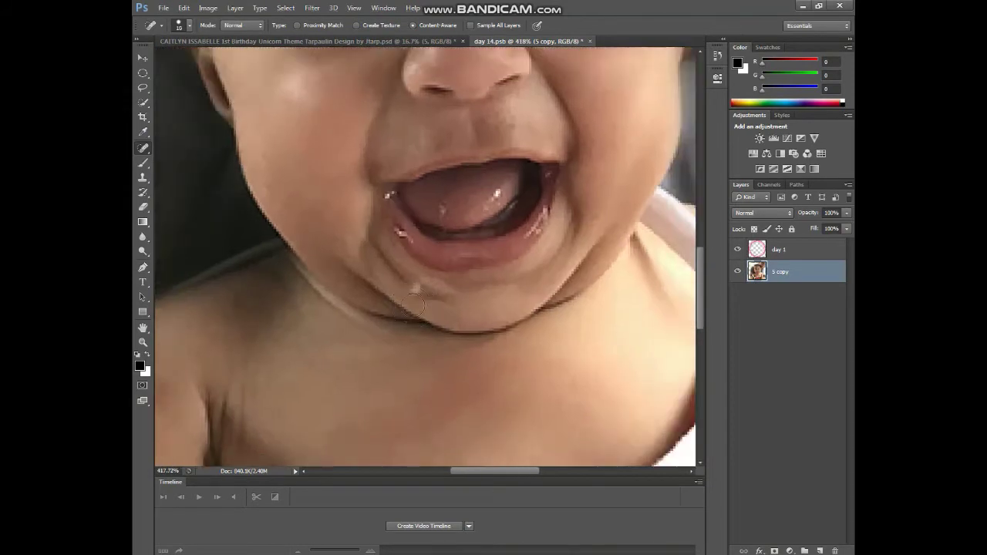
key(bracketleft)
click(414, 289)
click(402, 232)
click(530, 239)
scroll(462, 262, down, 2)
scroll(462, 278, down, 2)
scroll(460, 332, down, 1)
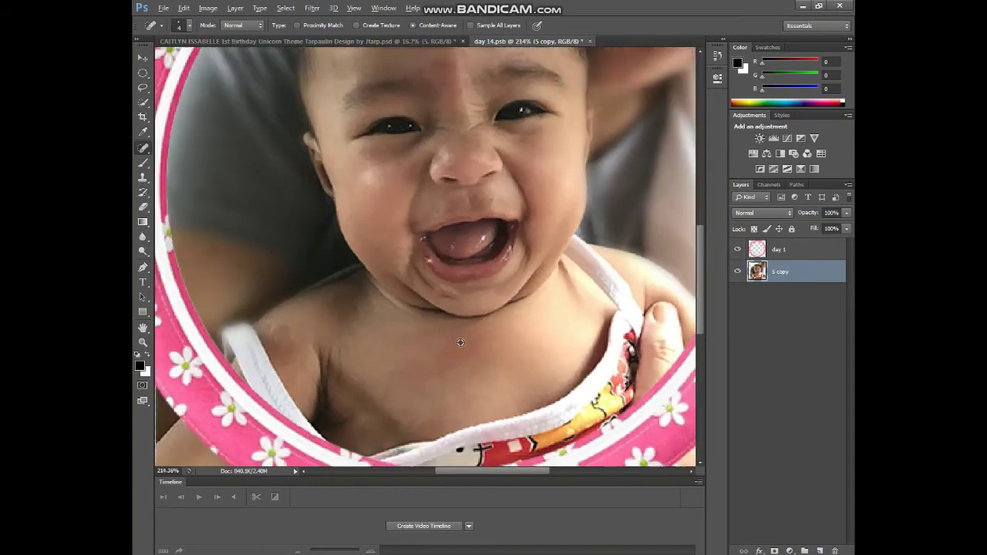
scroll(460, 342, down, 2)
scroll(461, 343, down, 1)
scroll(460, 344, down, 2)
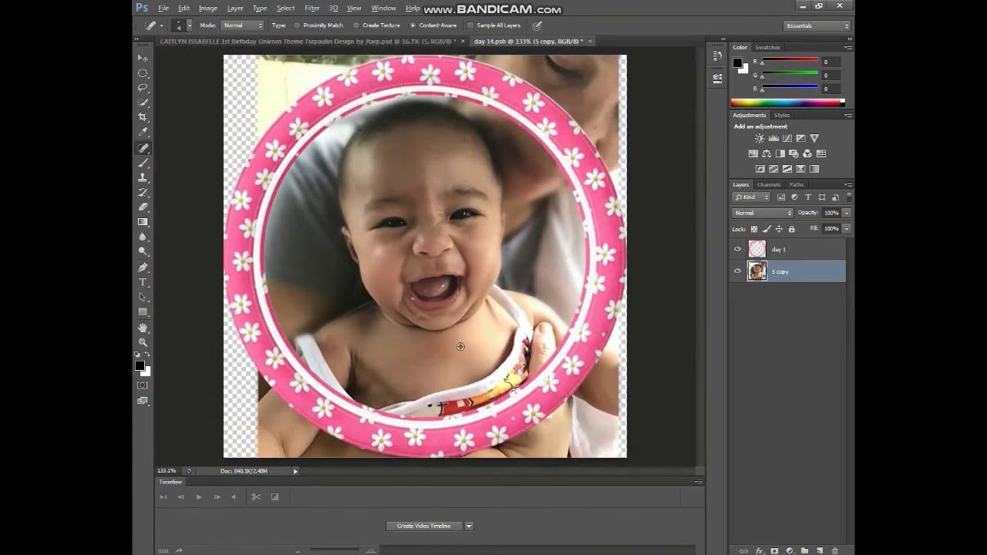
Mask the day 14 photo to an elliptical circle inside the pink frame
scroll(455, 343, down, 2)
scroll(443, 335, down, 1)
scroll(436, 328, down, 1)
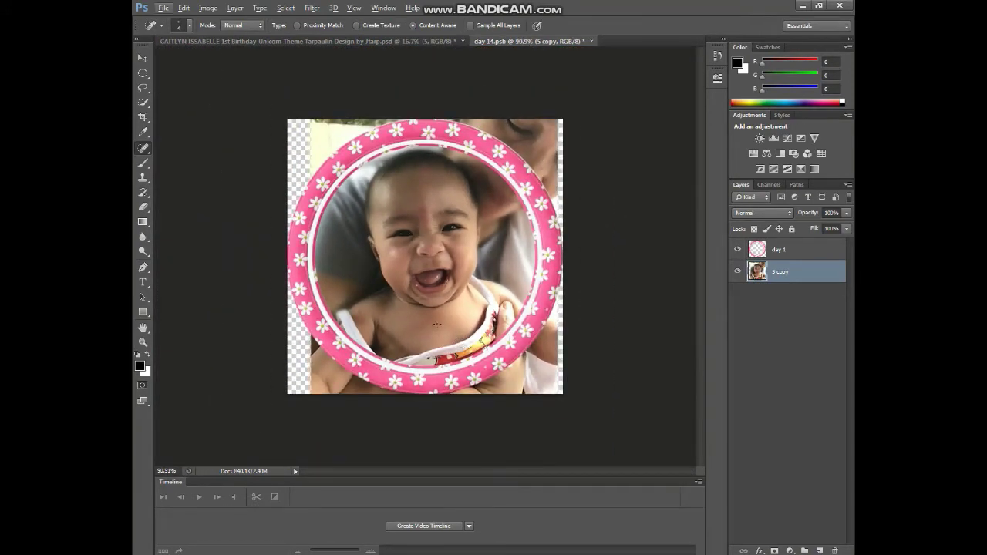
key(m)
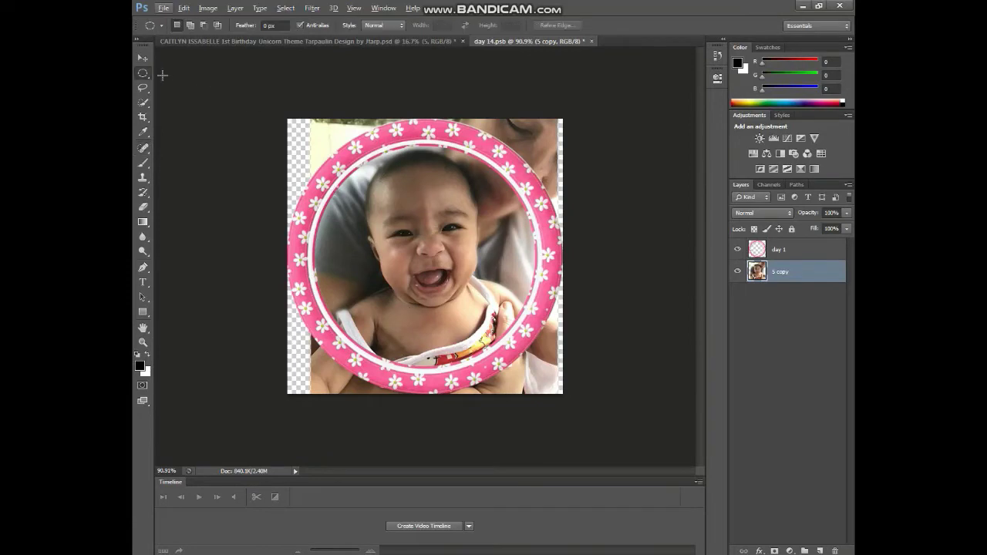
drag(305, 130, 549, 378)
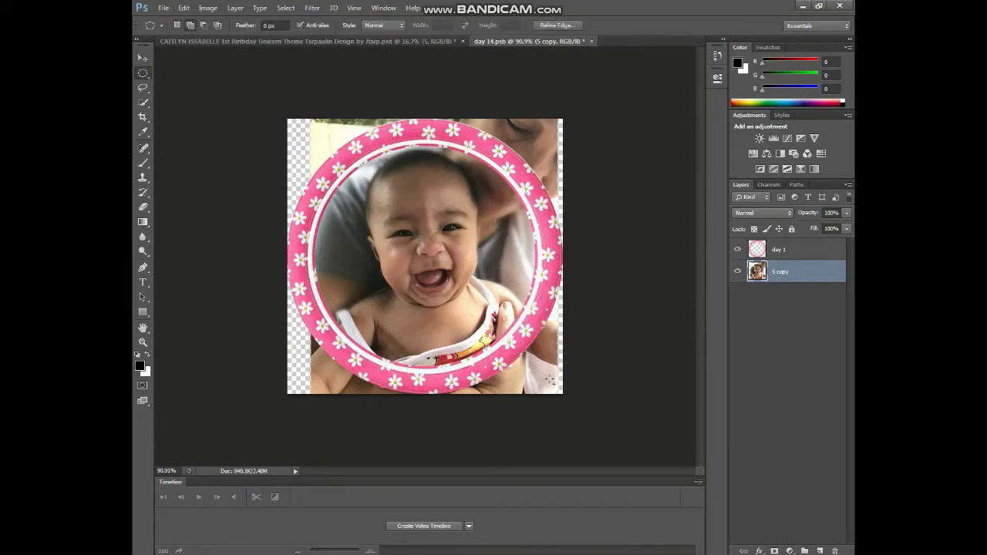
click(774, 550)
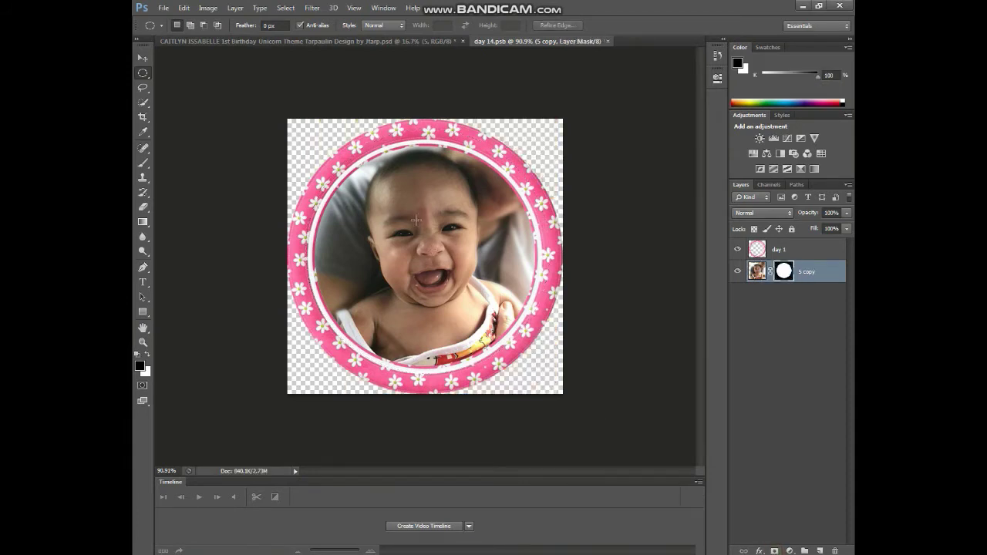
Close day 14, open the day 15 frame, and bring up the Pictures folder
click(609, 42)
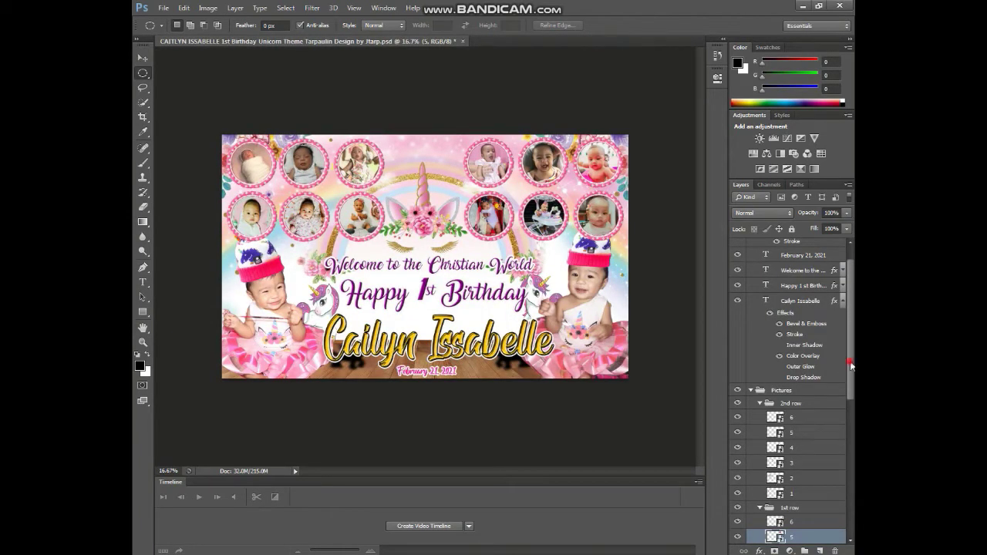
scroll(838, 416, down, 2)
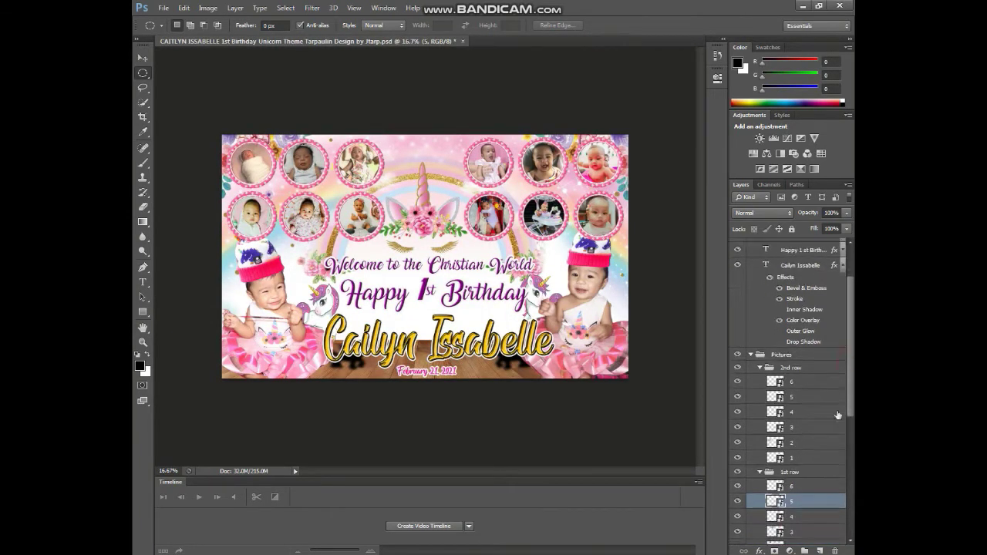
double_click(781, 486)
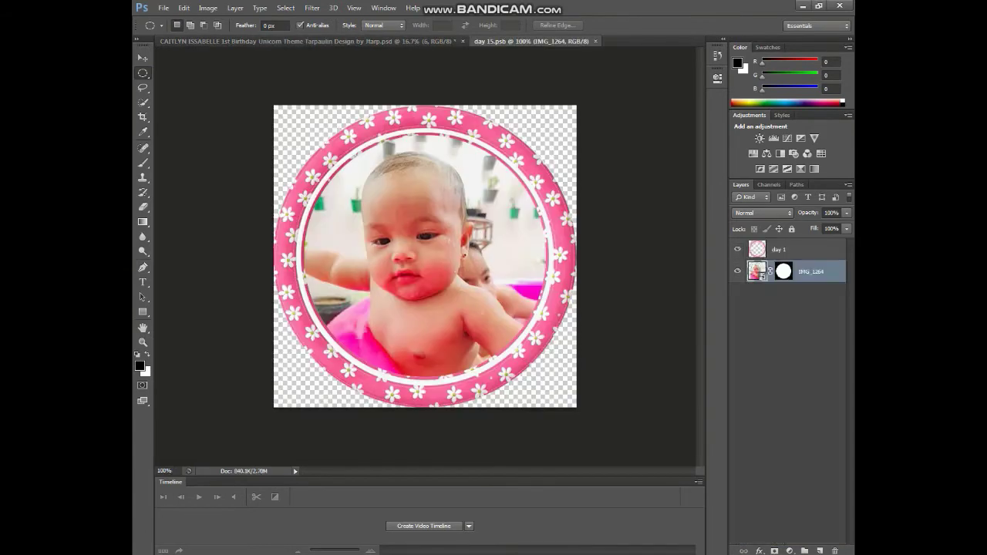
click(203, 488)
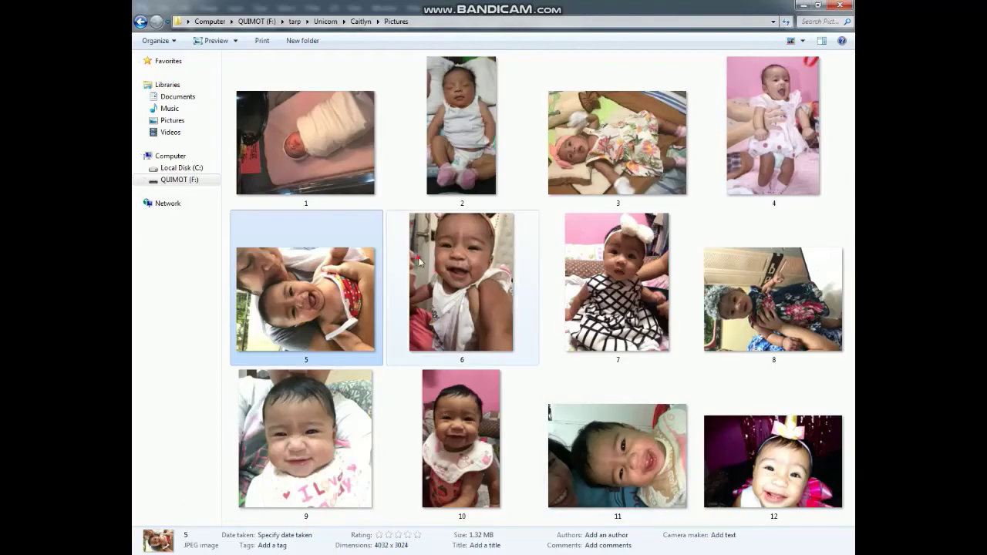
Drag baby photo 6 from the Pictures folder into day 15.psb
click(474, 302)
mouse_move(474, 303)
mouse_down()
mouse_move(394, 303)
mouse_move(428, 335)
mouse_up()
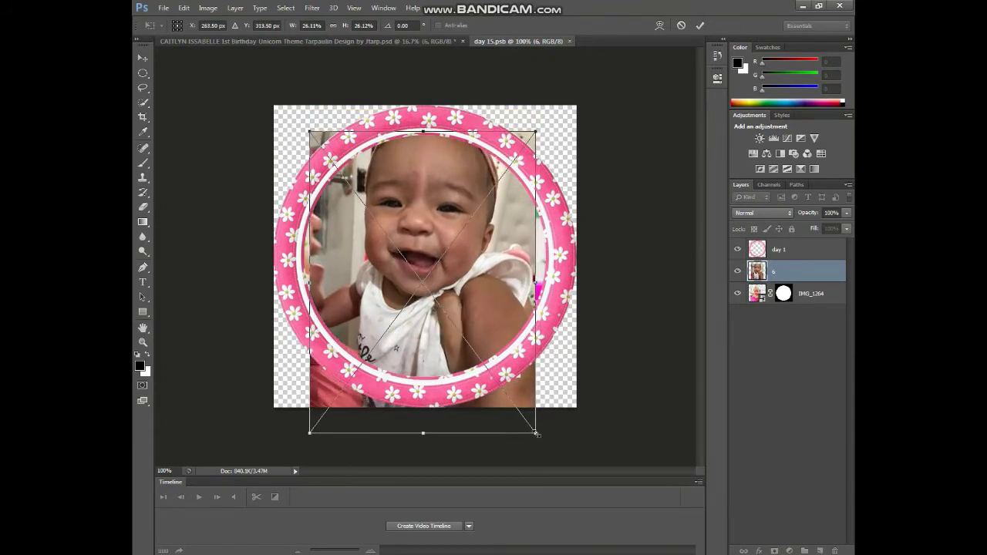
Enlarge photo 6 and nudge it left so the baby fills the frame
drag(536, 433, 555, 466)
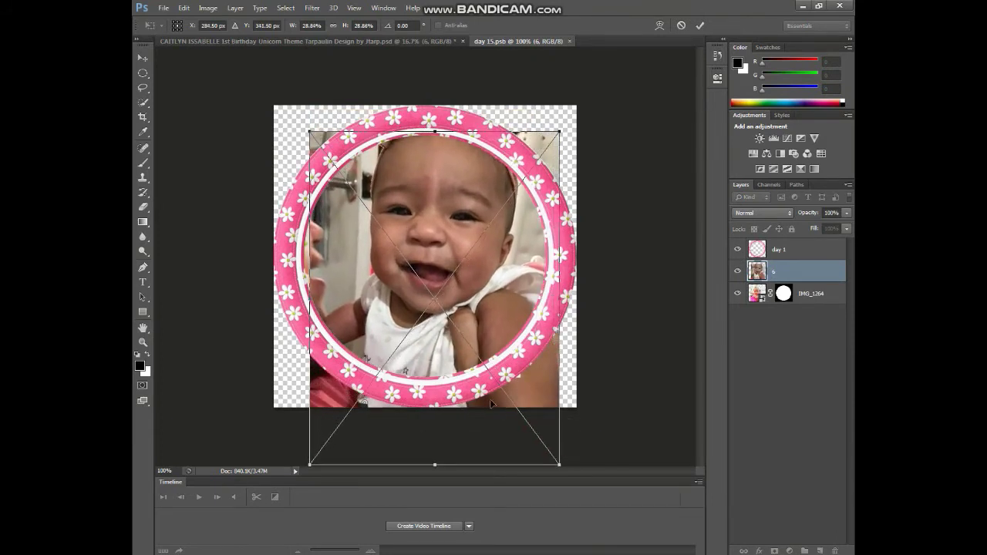
drag(473, 412, 477, 425)
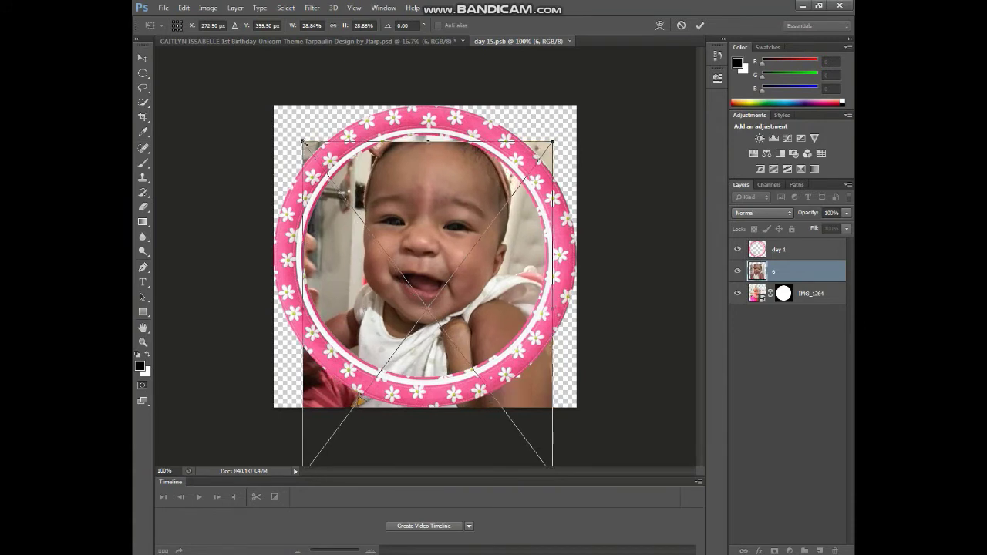
drag(303, 142, 294, 134)
drag(294, 134, 297, 136)
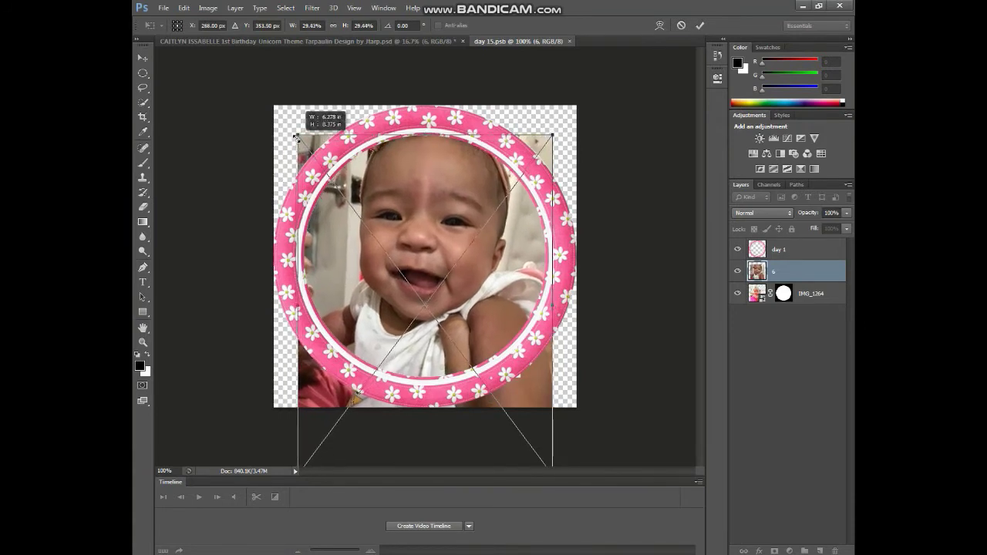
key(Left)
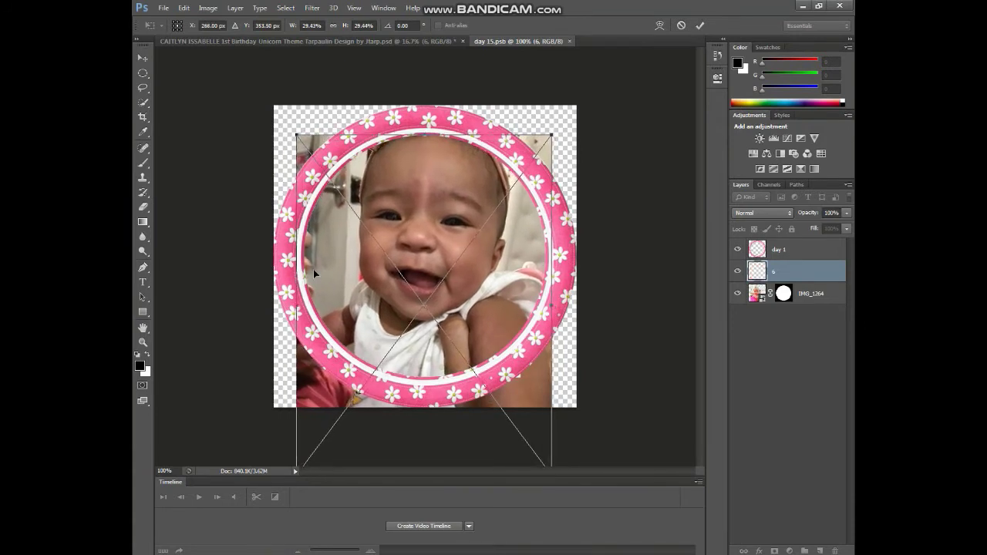
key(Left)
key(Left)
key(Left)
key(Left)
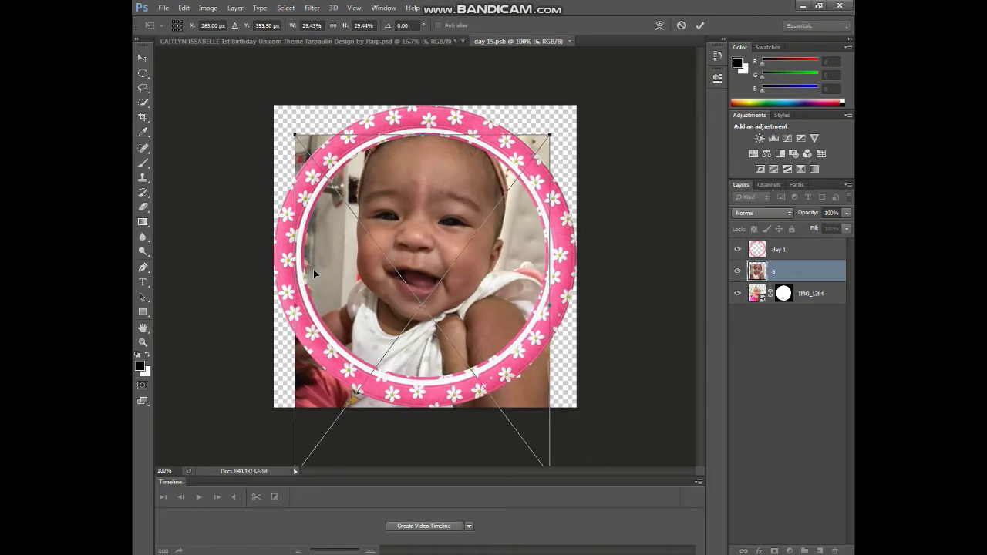
key(Left)
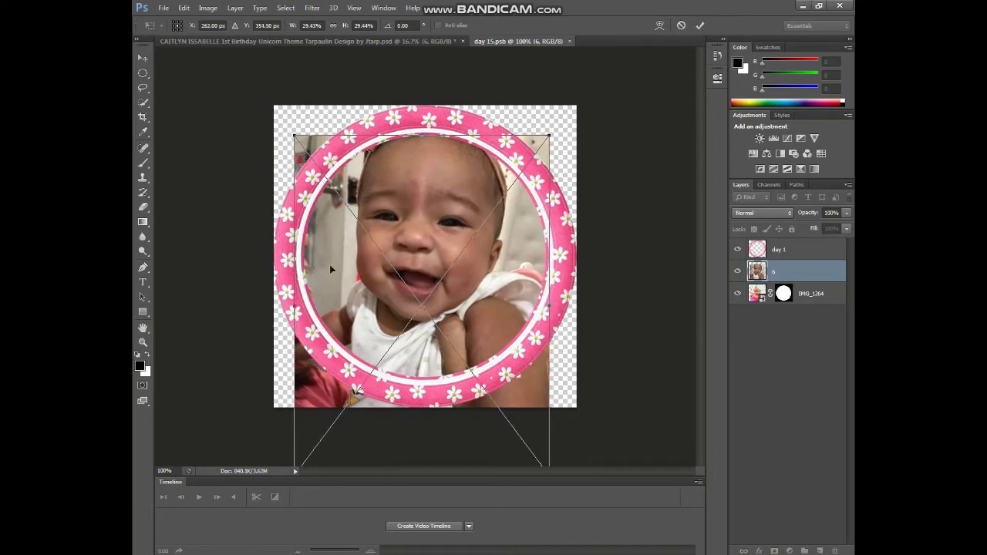
click(699, 25)
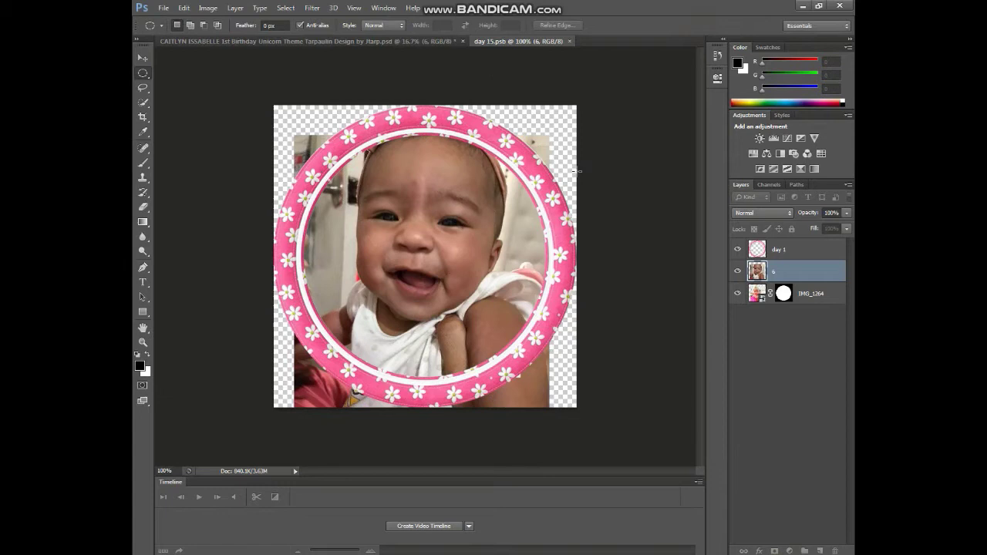
Delete the old IMG_1264 layer, circle-mask photo 6, then save and close day 15
click(809, 303)
key(Delete)
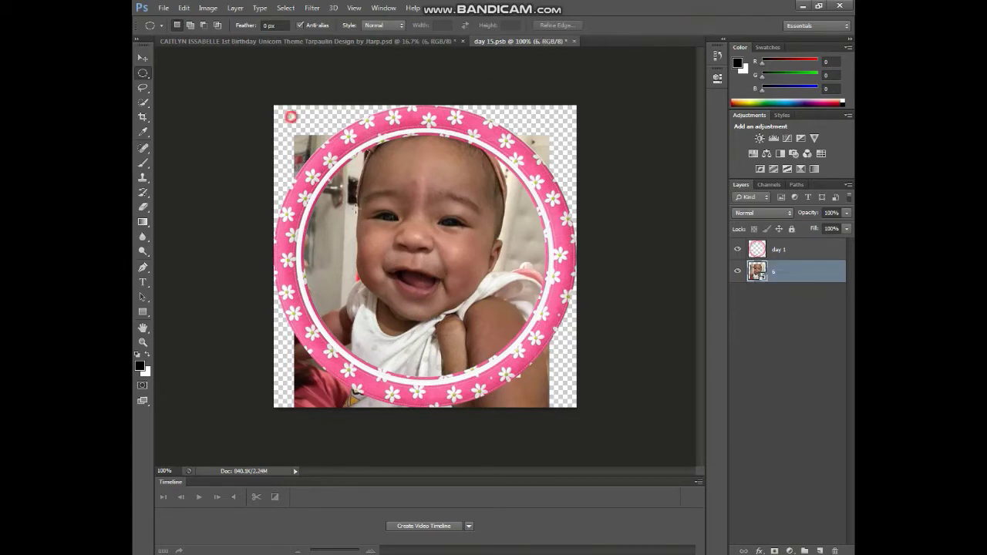
drag(287, 120, 574, 380)
click(777, 550)
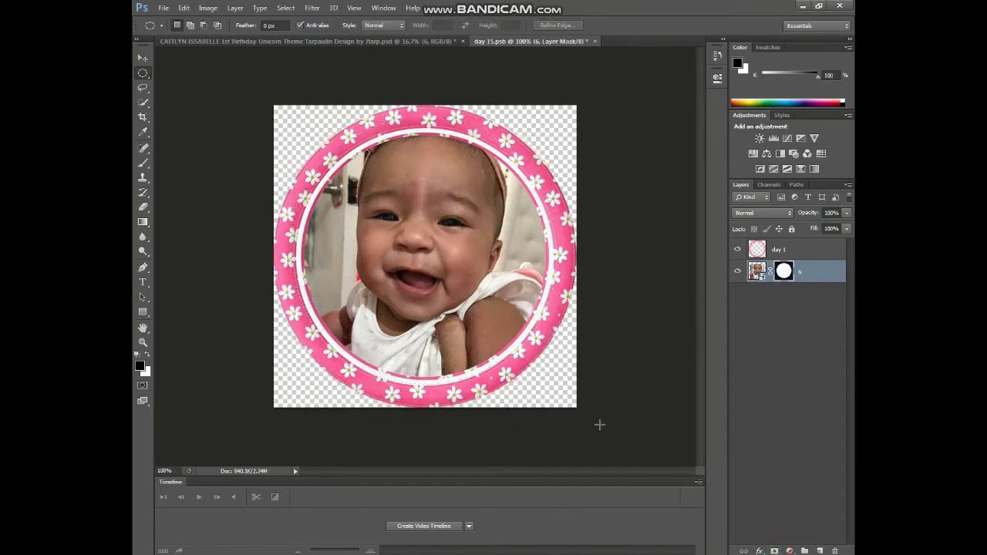
key(ctrl+s)
click(591, 42)
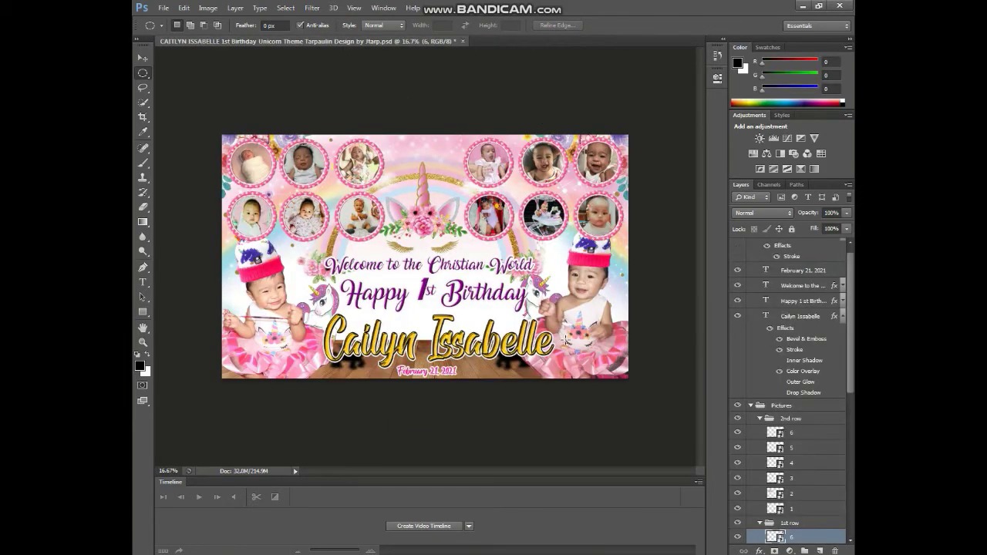
Save the tarpaulin and open the day 16 frame from layer 1 of the 2nd row group
key(ctrl+s)
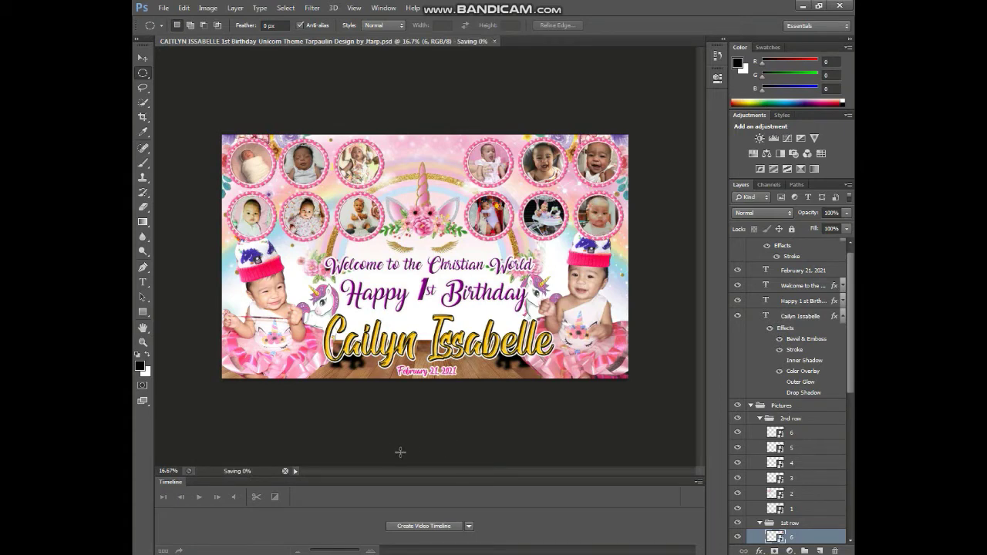
click(737, 419)
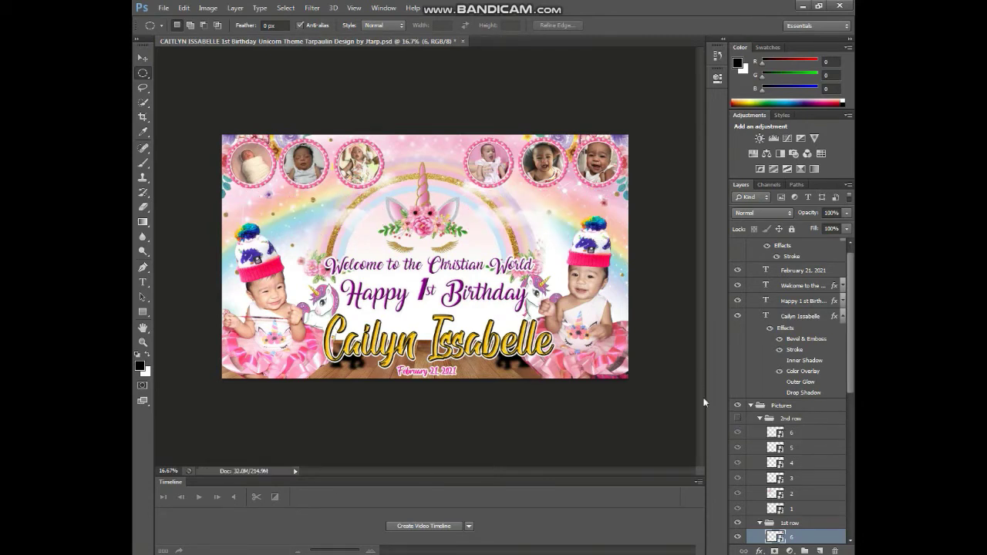
click(737, 419)
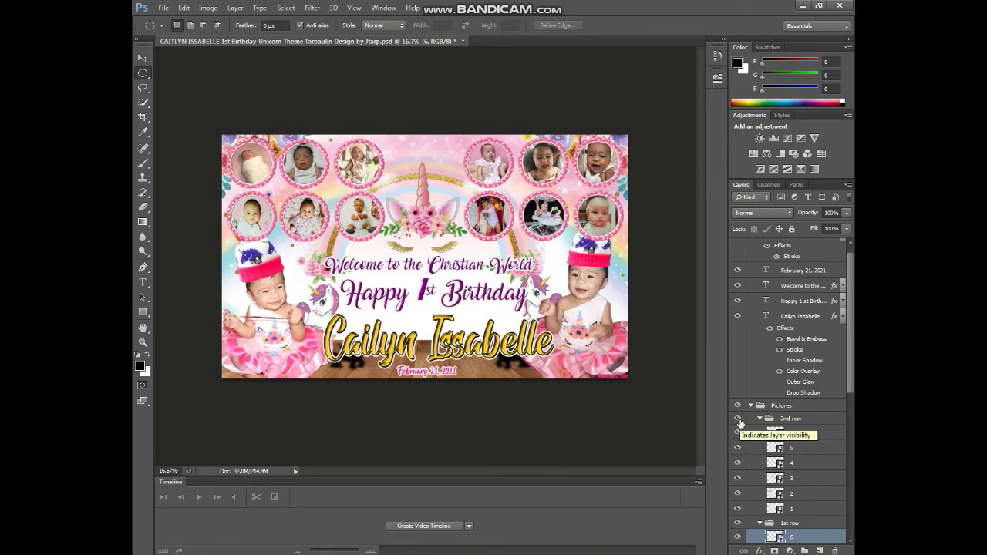
click(761, 509)
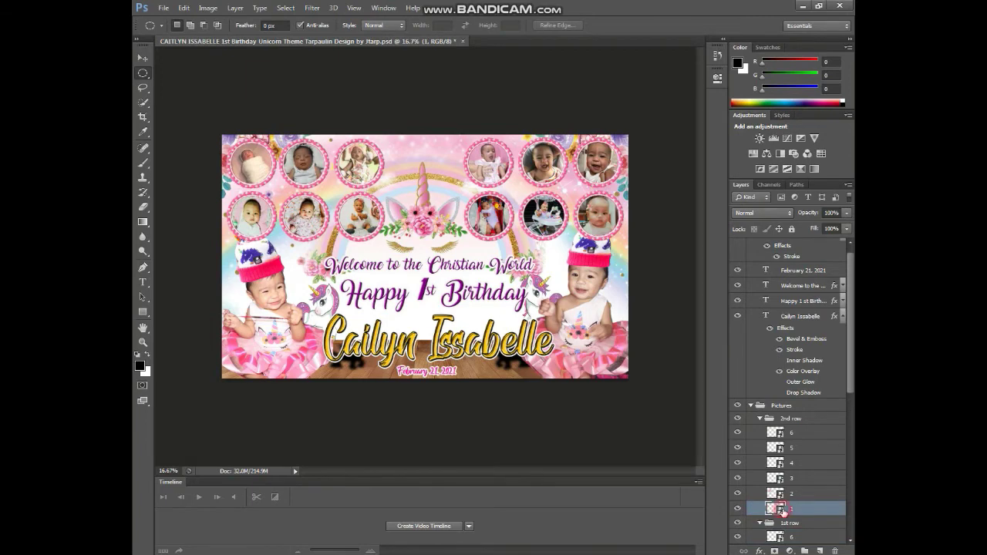
double_click(777, 509)
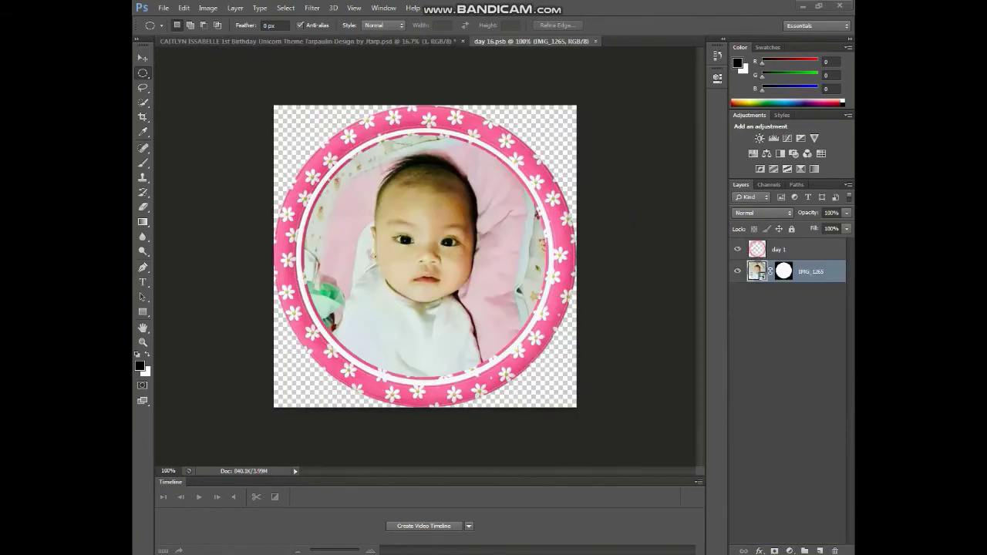
Select the used photos 1–6 in the Pictures folder and permanently delete them
click(188, 512)
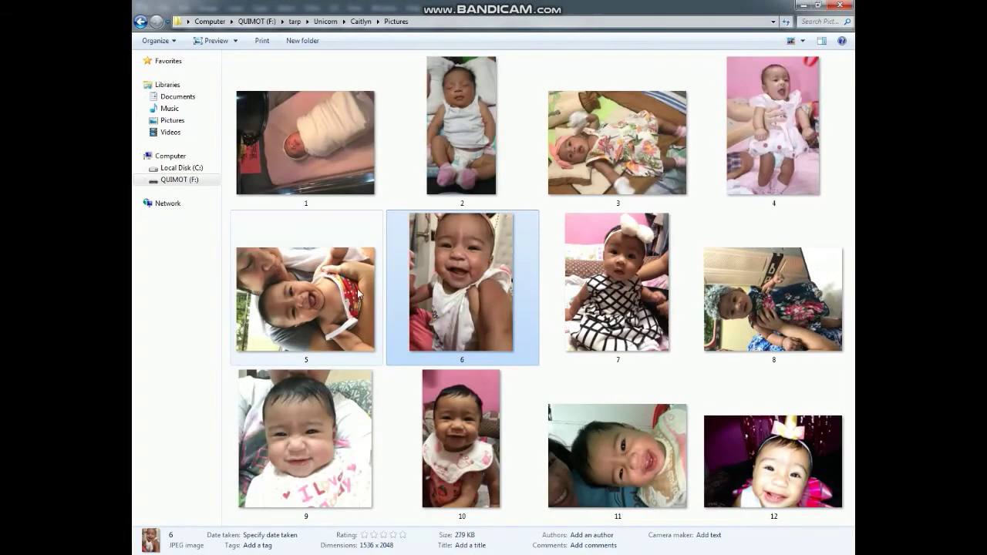
ctrl+click(337, 307)
ctrl+click(308, 146)
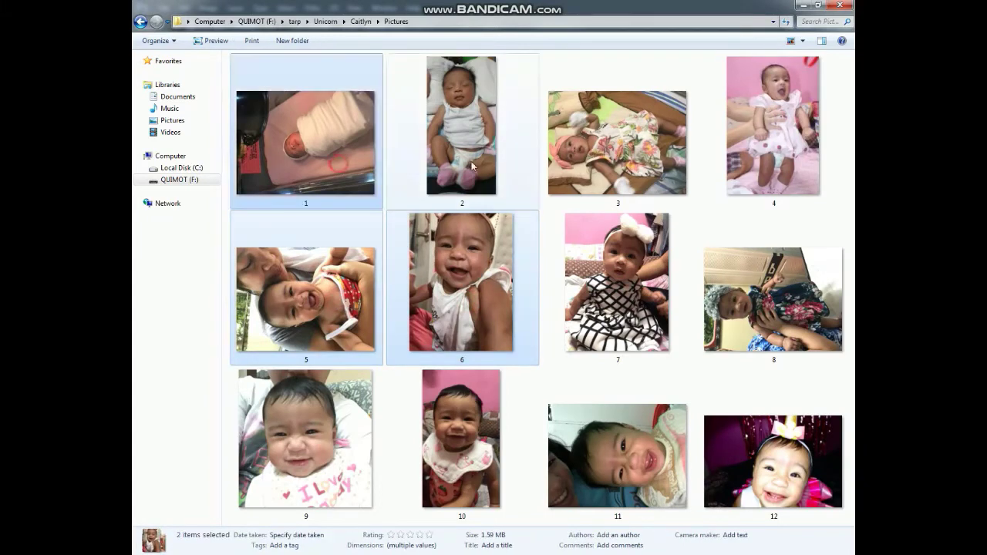
ctrl+click(461, 147)
ctrl+click(583, 166)
ctrl+click(771, 131)
key(Delete)
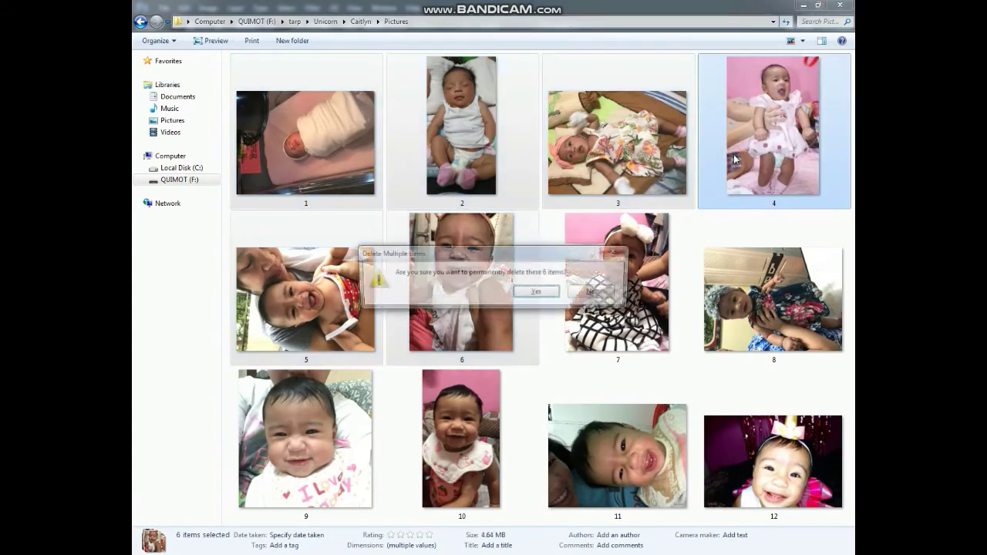
click(537, 292)
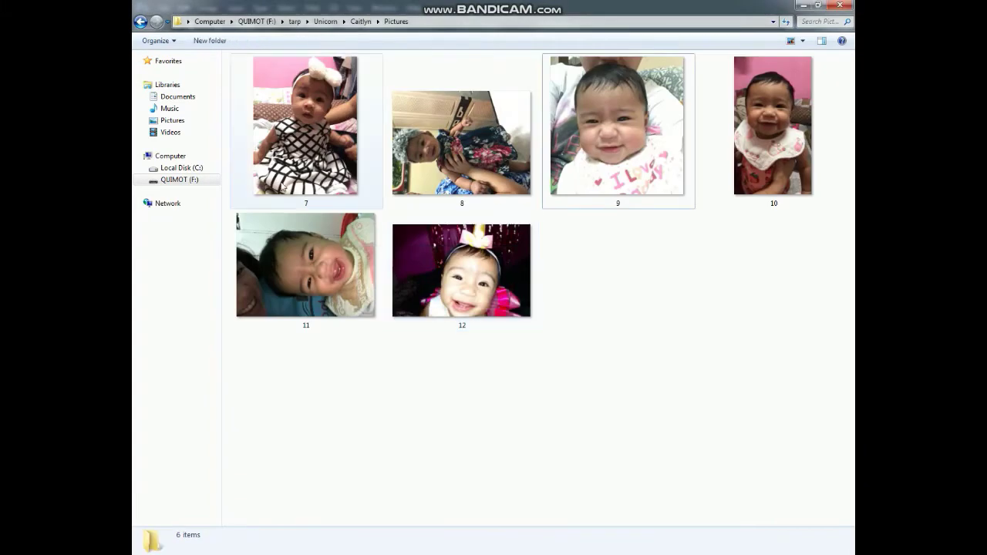
click(439, 174)
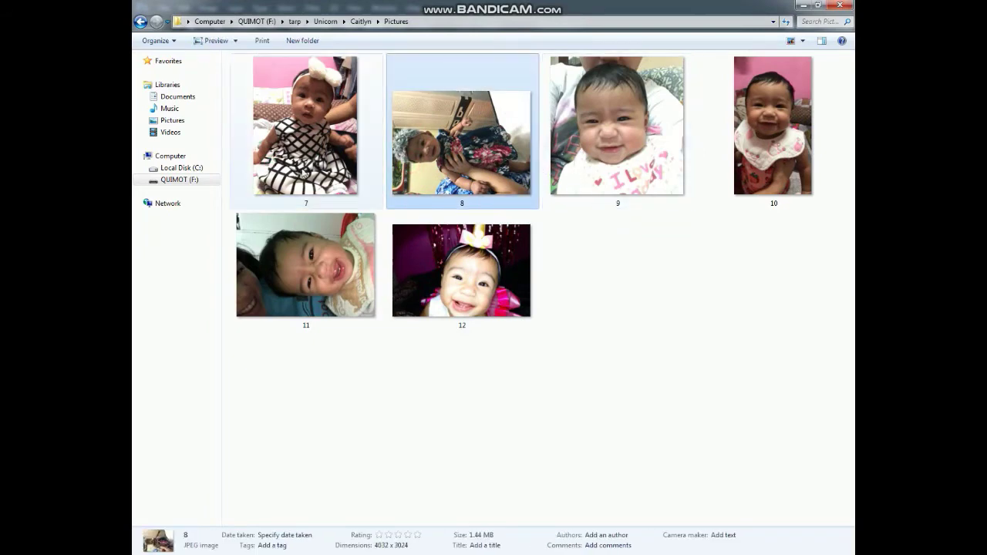
Place photo 7 into the day 16 frame, enlarged and moved down to fill it
drag(301, 166, 246, 543)
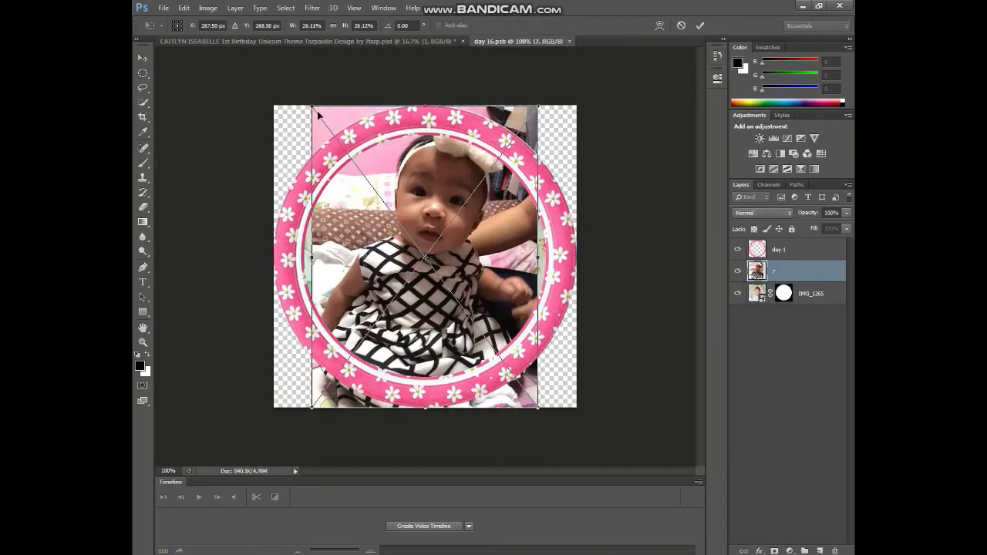
drag(312, 109, 289, 93)
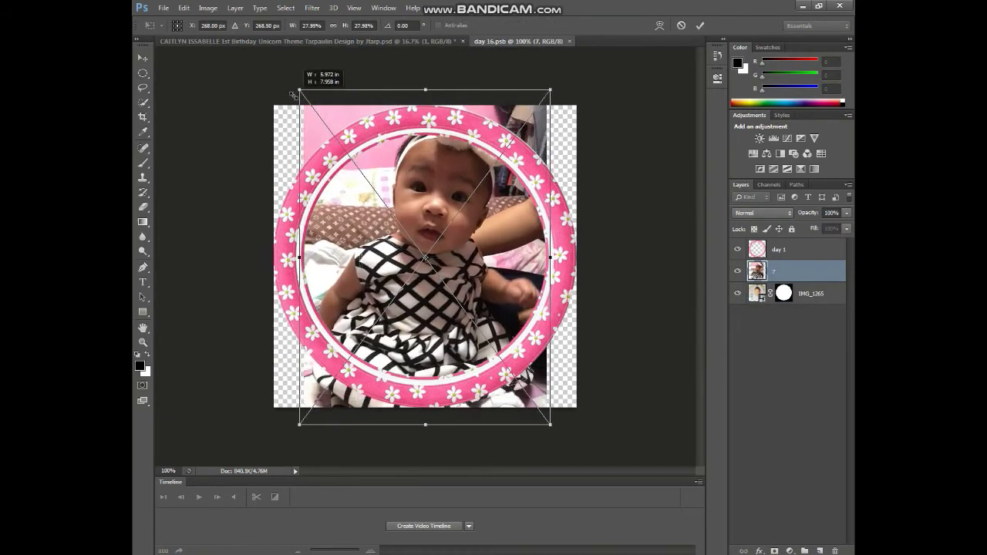
mouse_move(334, 214)
mouse_down()
mouse_move(330, 261)
mouse_move(324, 252)
mouse_up()
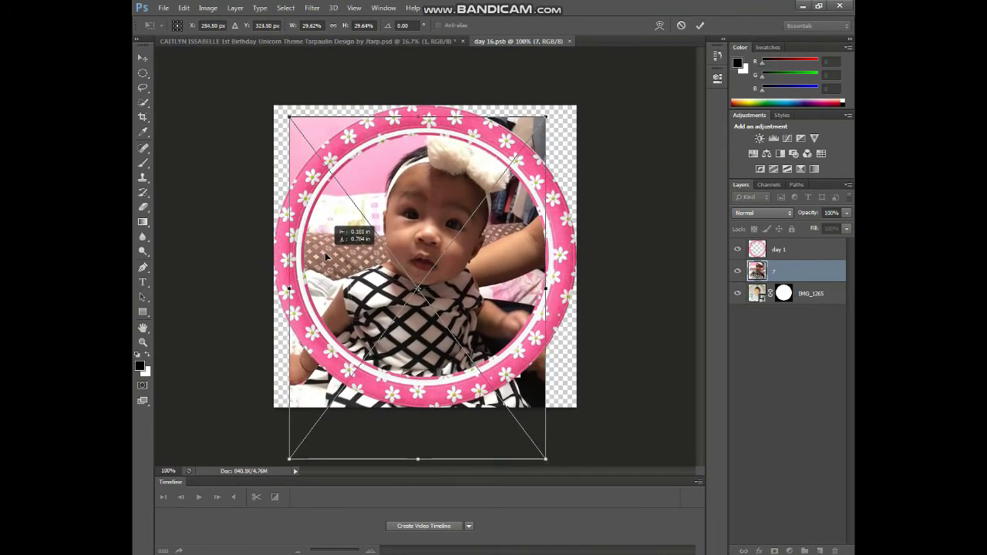
click(699, 25)
Delete the old IMG_1265 layer, mask photo 7 to a circle, save, and close day 16
click(828, 305)
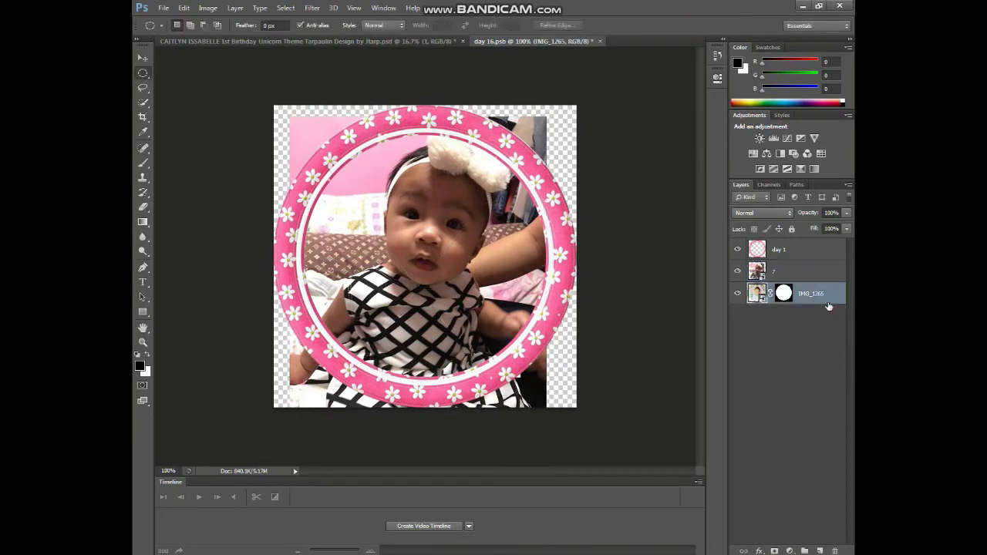
key(Delete)
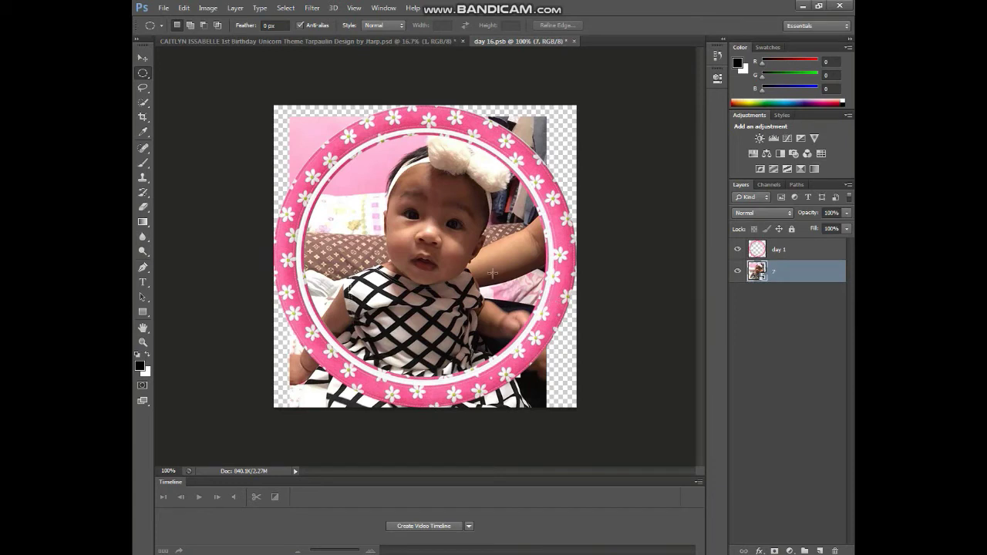
drag(291, 121, 556, 412)
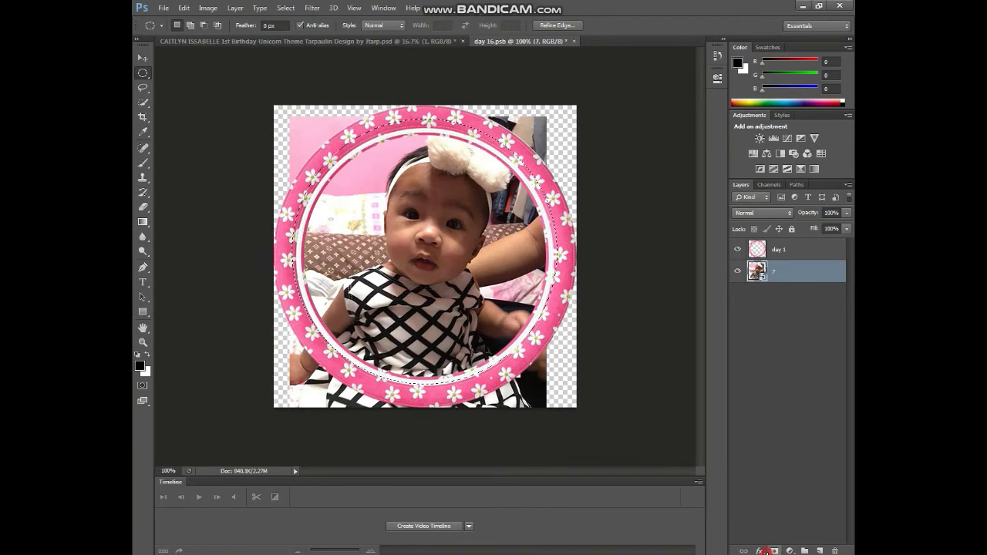
click(774, 550)
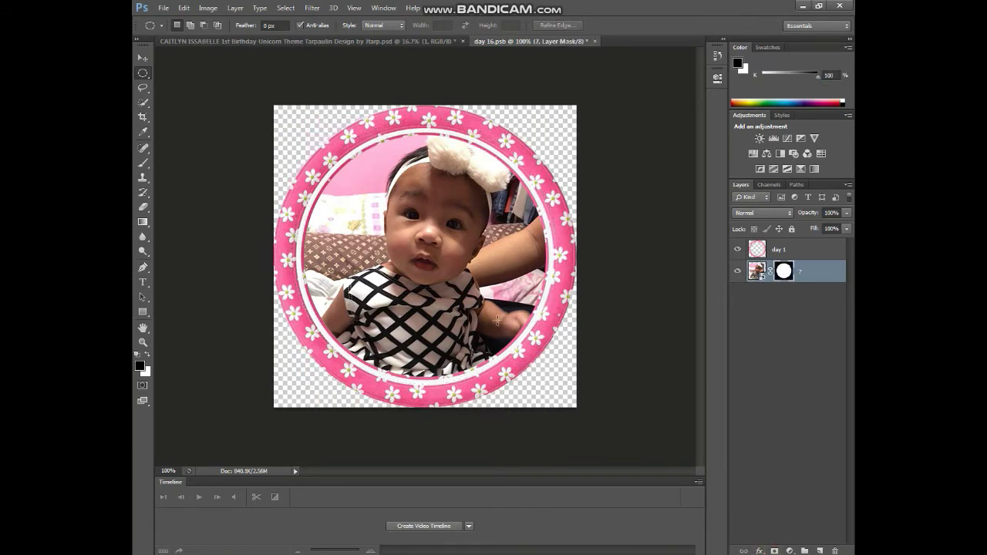
key(ctrl+s)
click(591, 41)
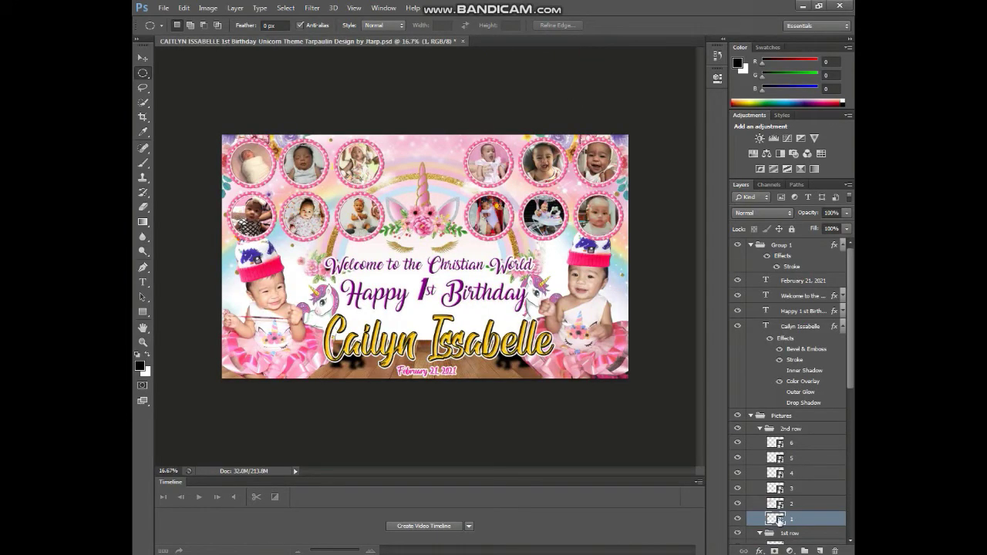
Reopen day 16 and give its photo a Brightness/Contrast adjustment at about 28 brightness
double_click(775, 519)
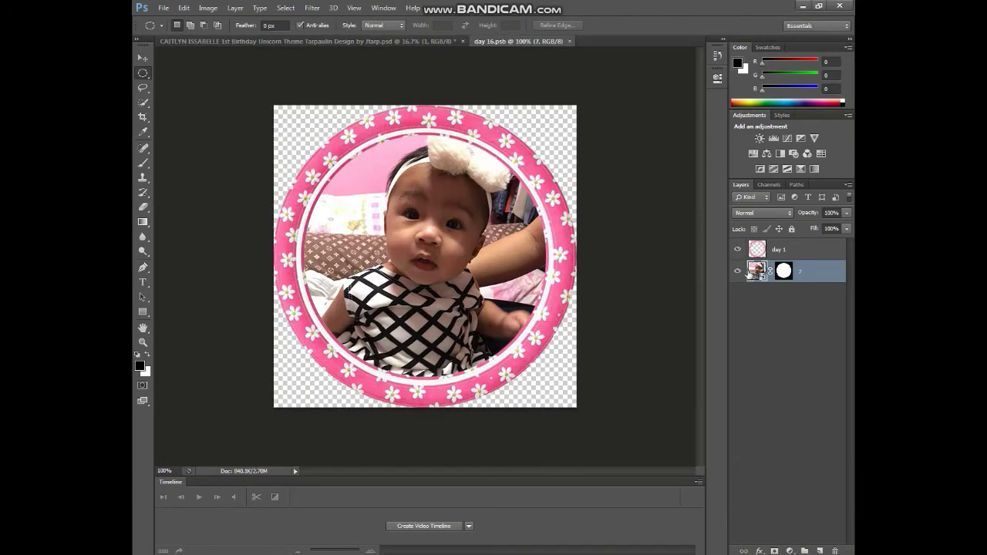
click(789, 550)
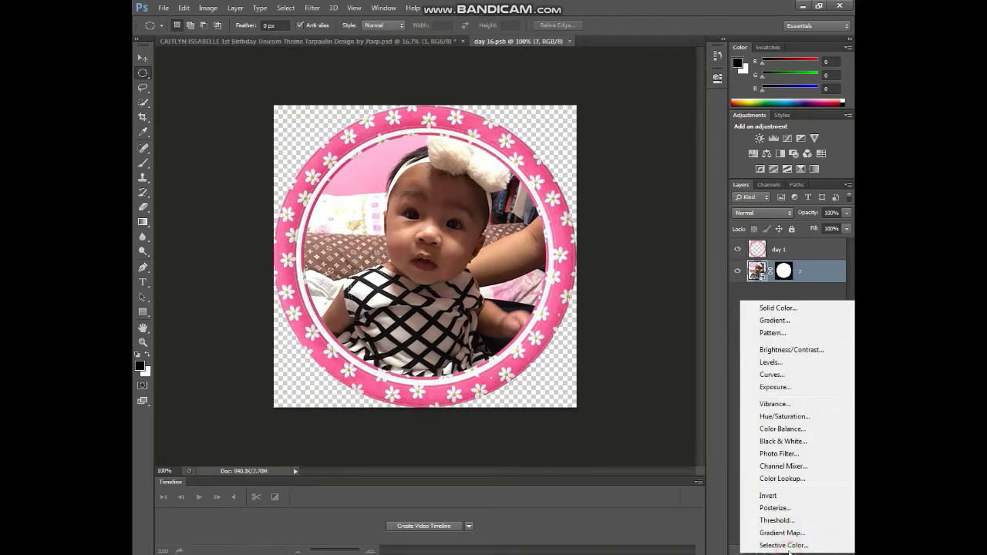
click(769, 352)
drag(624, 136, 635, 134)
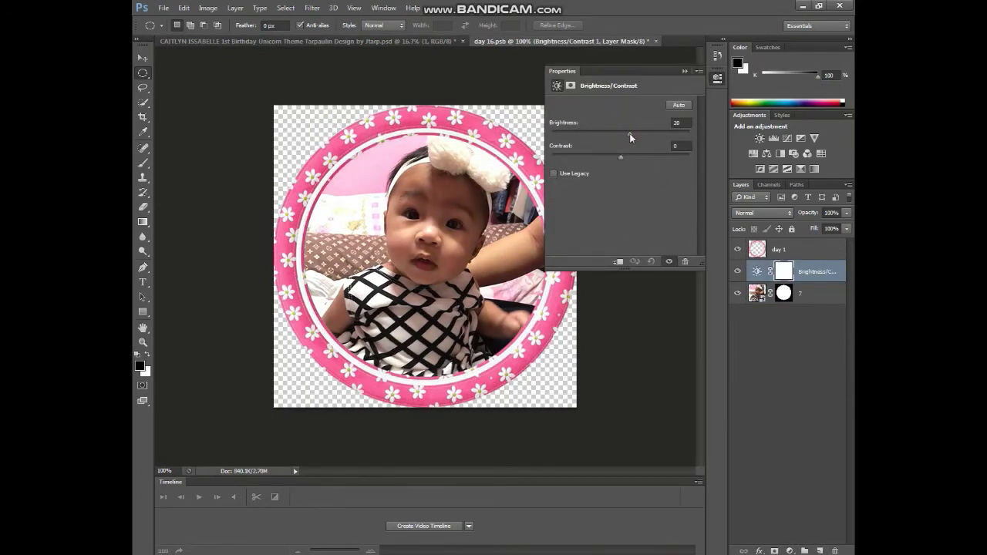
Close the adjustment settings and the day 16 document, then select second-row frame 2
click(779, 249)
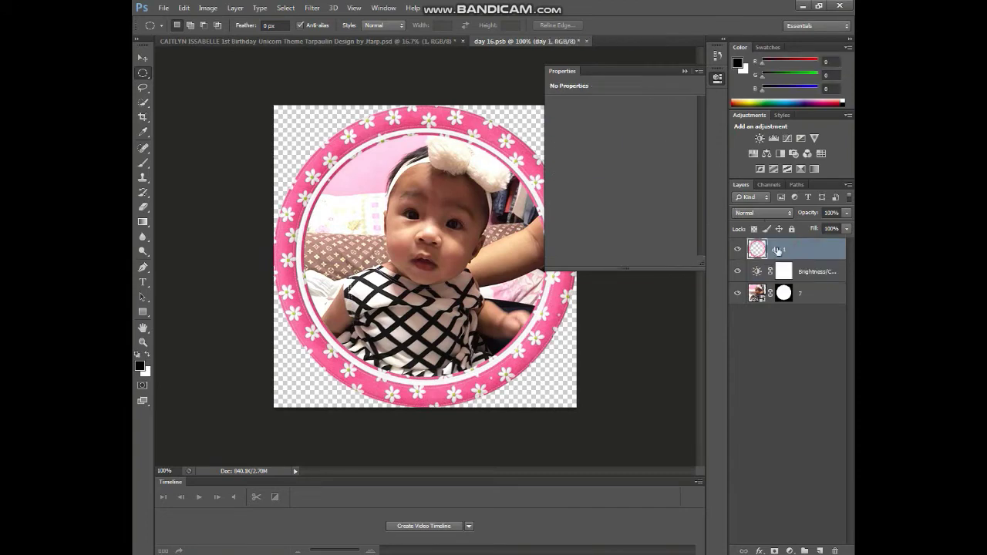
click(684, 71)
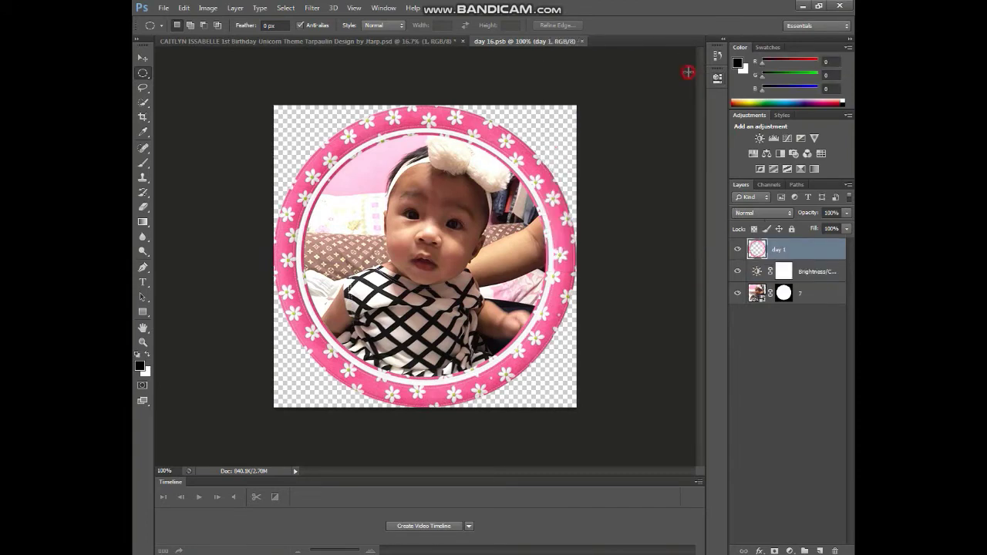
click(581, 41)
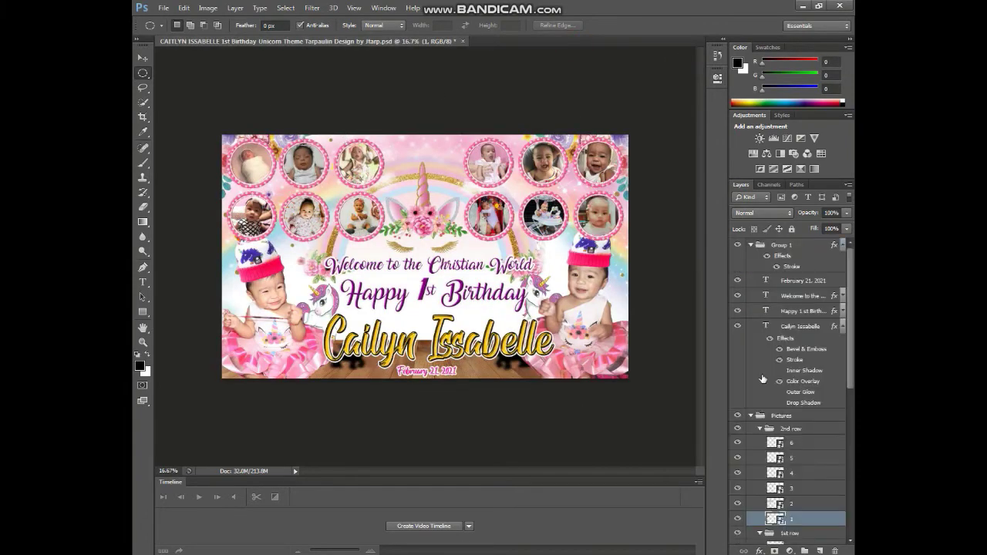
click(781, 505)
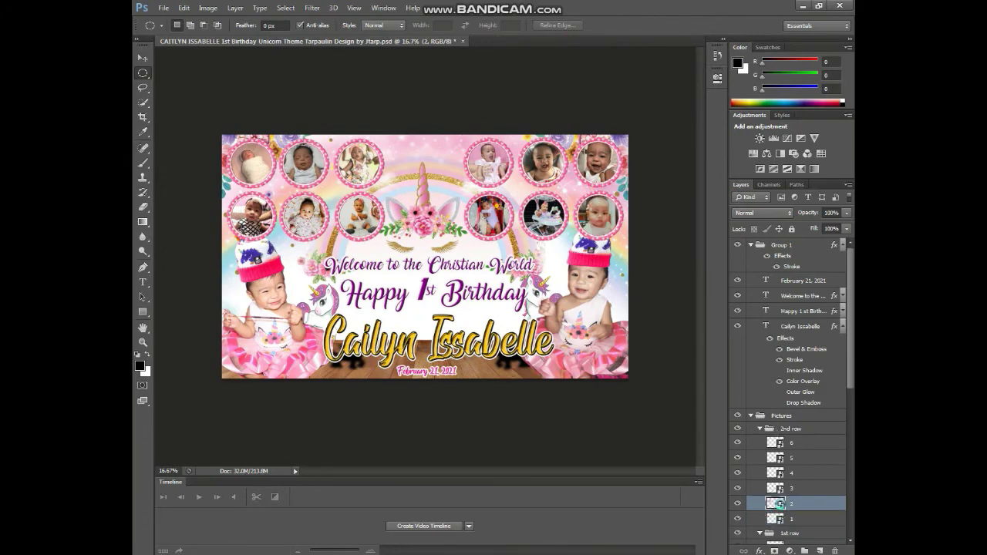
Open frame 2's contents and bring in photo 8, enlarged and centred on the baby
double_click(774, 503)
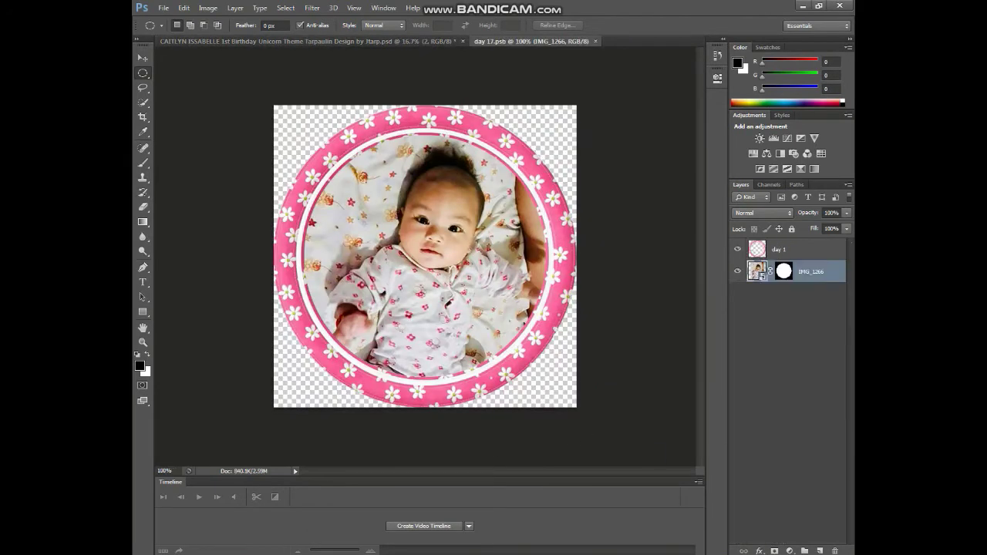
click(204, 494)
click(424, 173)
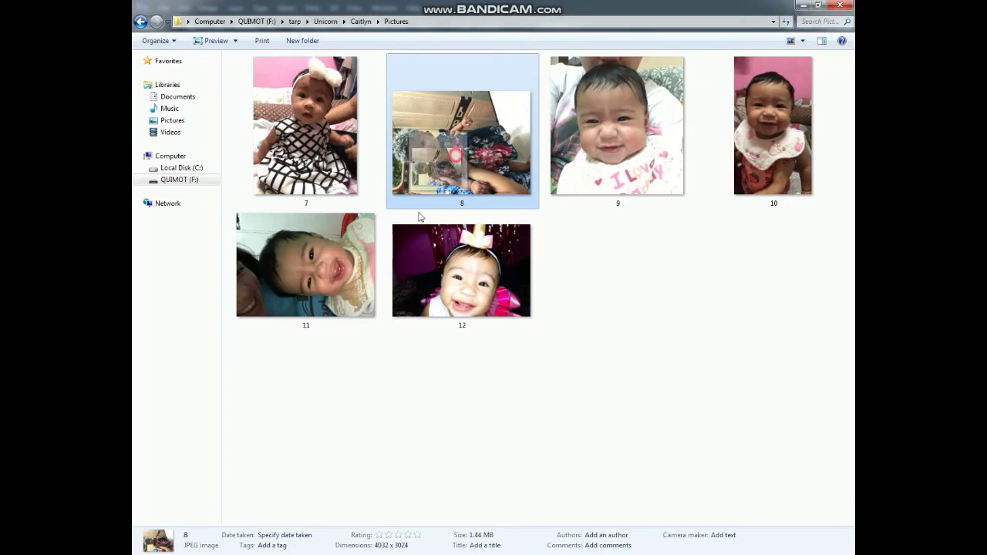
mouse_move(435, 162)
mouse_down()
mouse_move(416, 316)
mouse_move(414, 309)
mouse_up()
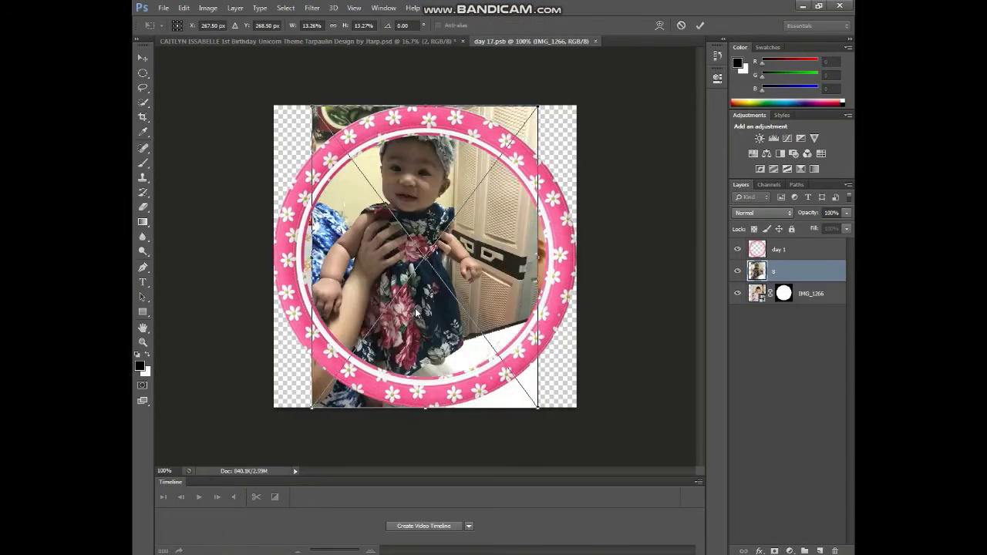
drag(448, 280, 452, 308)
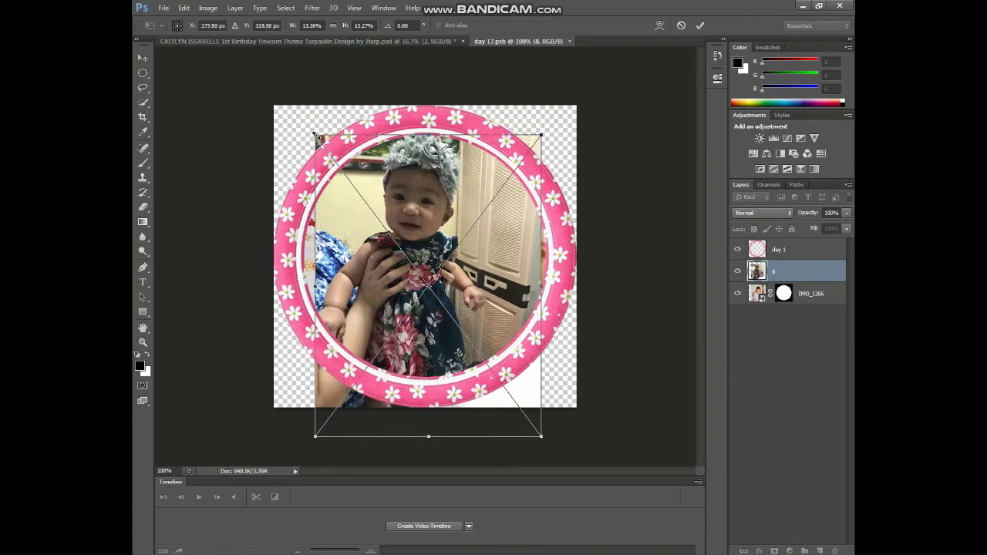
drag(316, 134, 279, 106)
drag(339, 262, 350, 291)
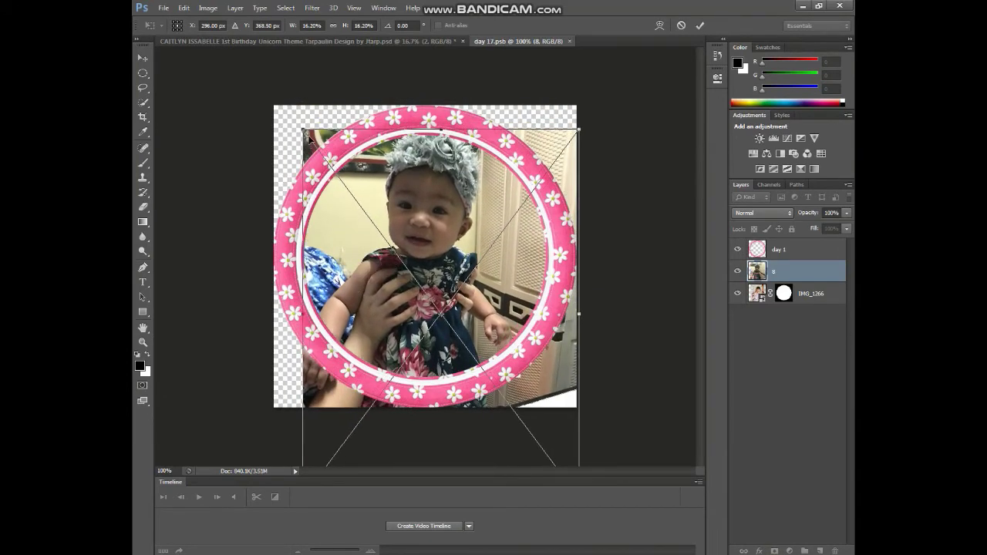
drag(302, 129, 290, 117)
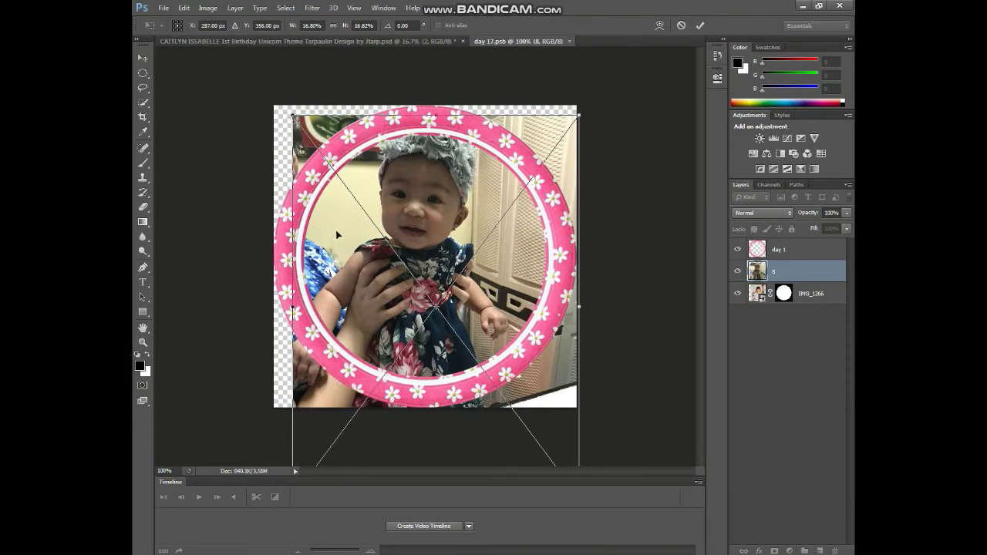
drag(354, 267, 369, 285)
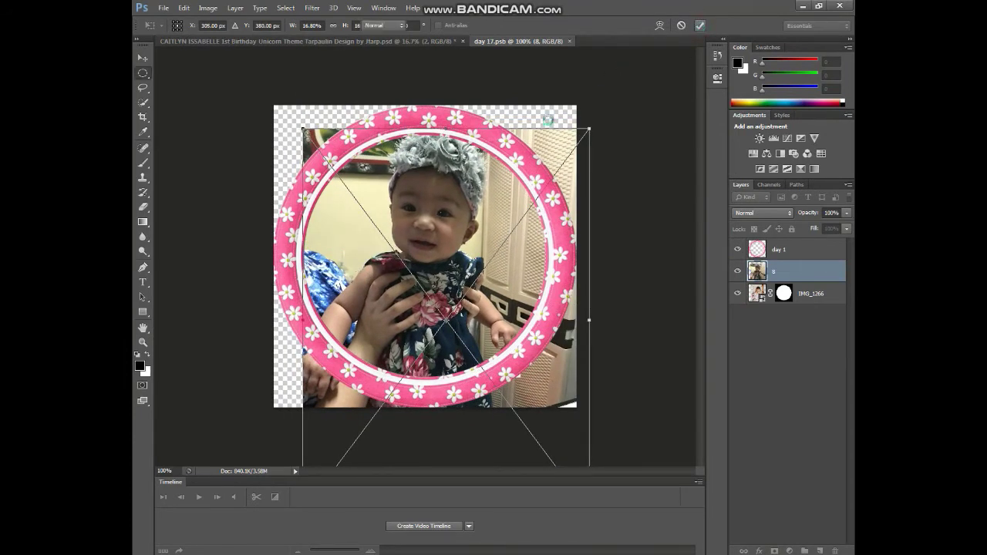
click(697, 25)
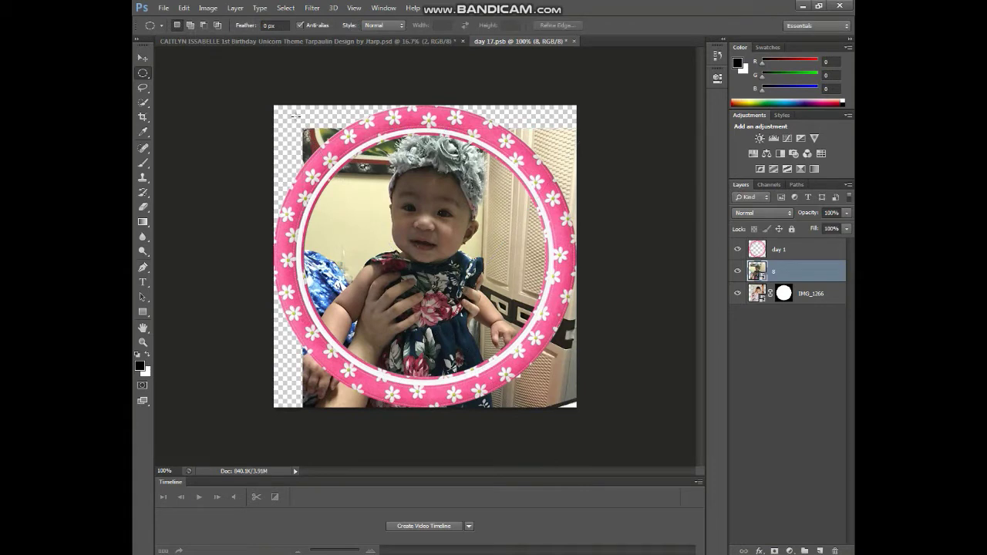
Mask photo 8 to a circle matching the inner ring and delete the old IMG_1266 layer
drag(295, 116, 565, 391)
drag(565, 392, 566, 392)
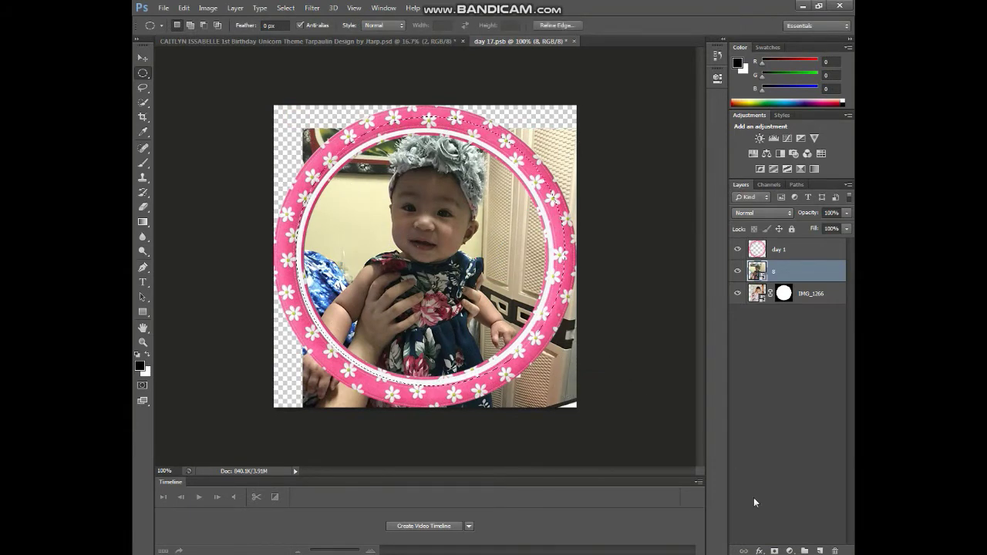
click(788, 551)
click(815, 300)
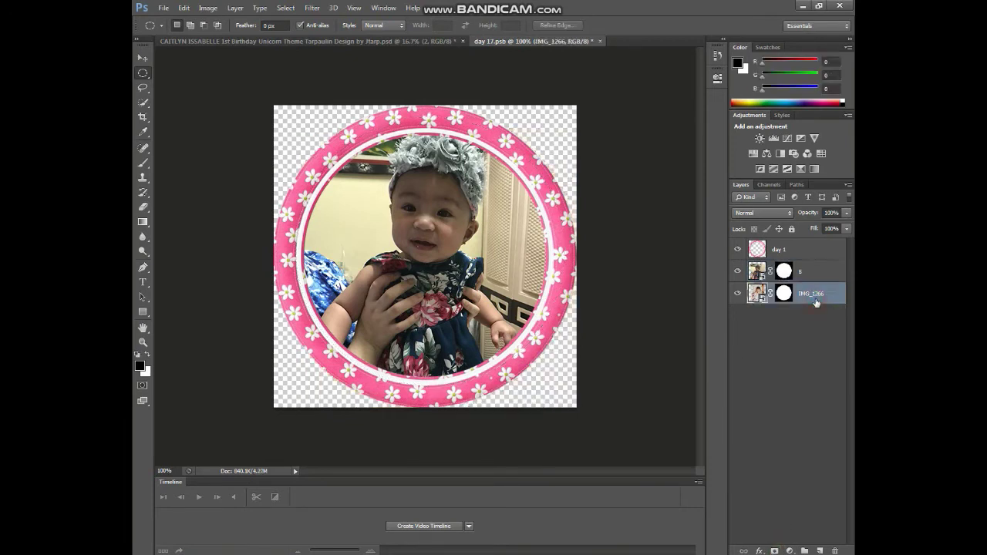
key(Delete)
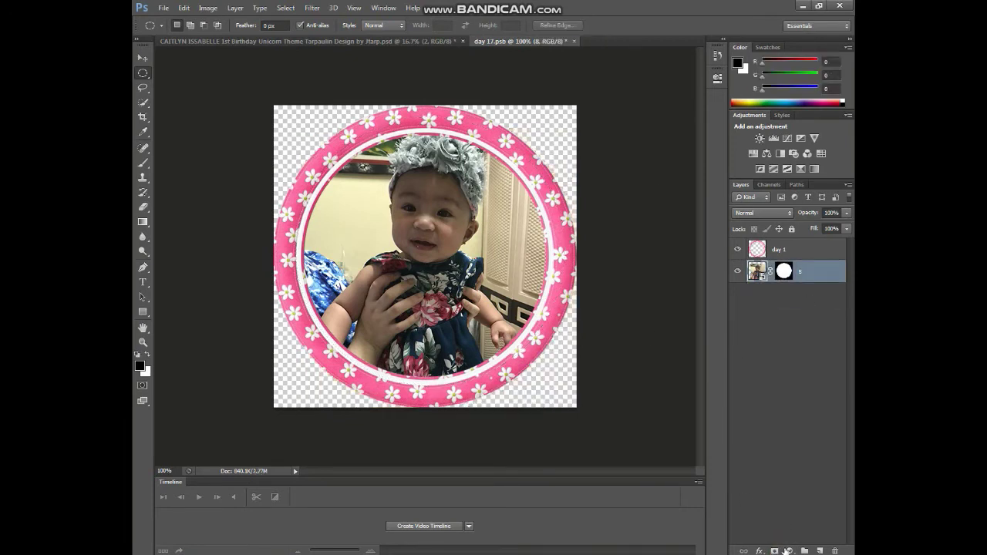
Add a Brightness/Contrast adjustment of about 42 to photo 8 and save day 17
click(786, 550)
click(775, 344)
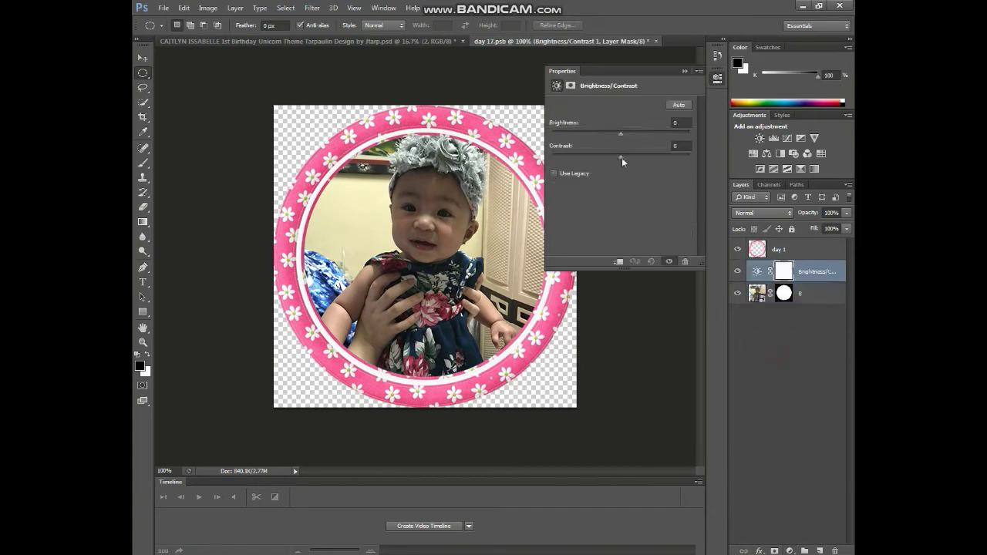
drag(620, 136, 636, 142)
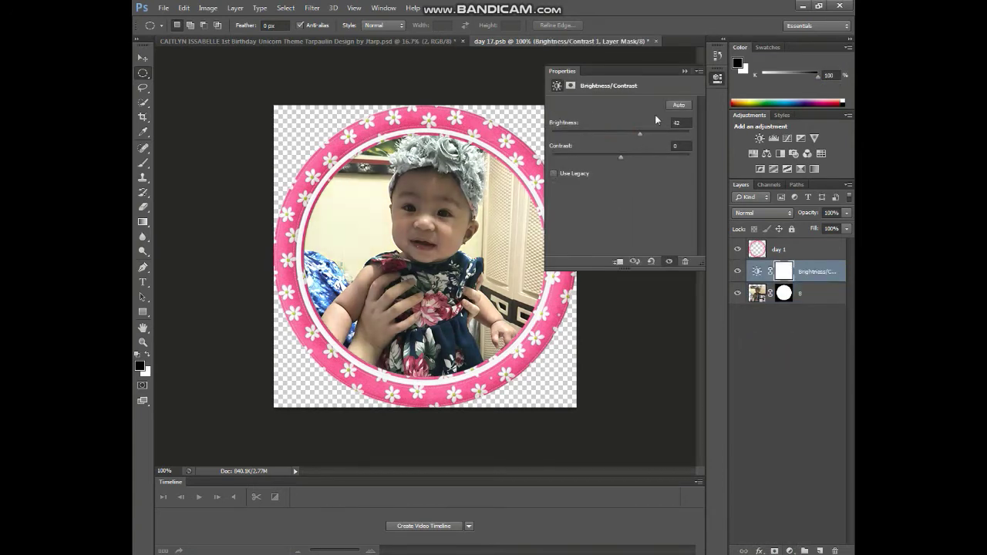
click(682, 74)
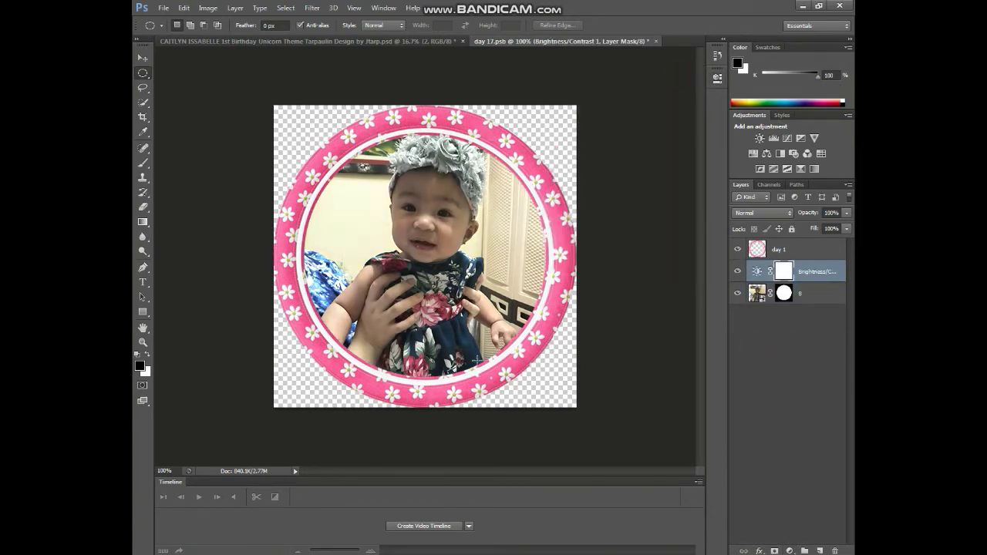
key(ctrl+s)
Close day 17, open the third second-row frame, and bring photo 9 into it
click(650, 41)
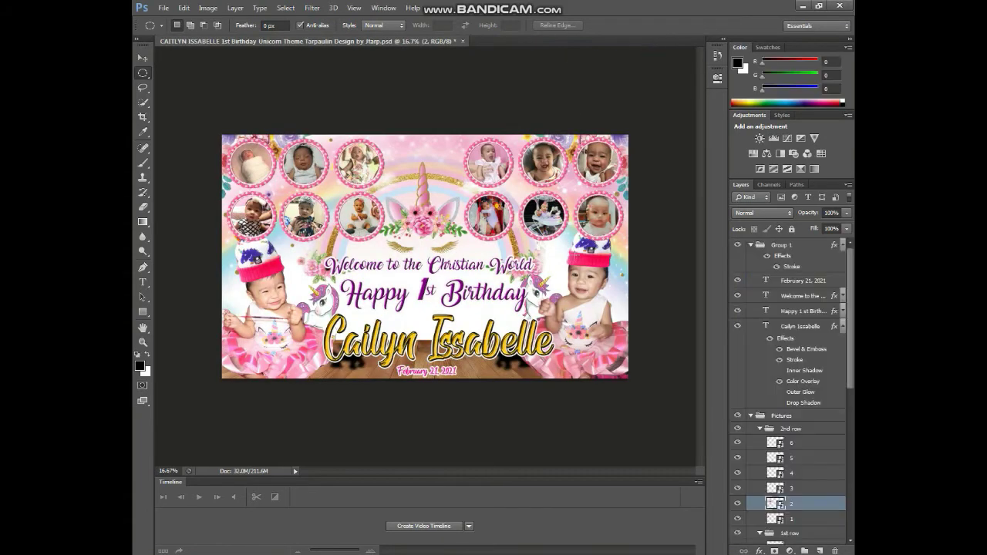
click(760, 491)
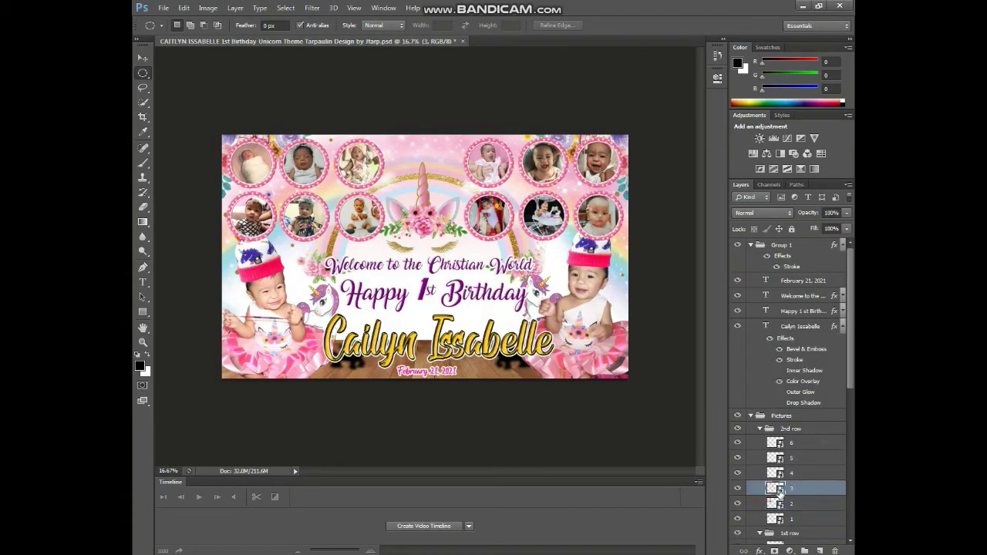
double_click(777, 489)
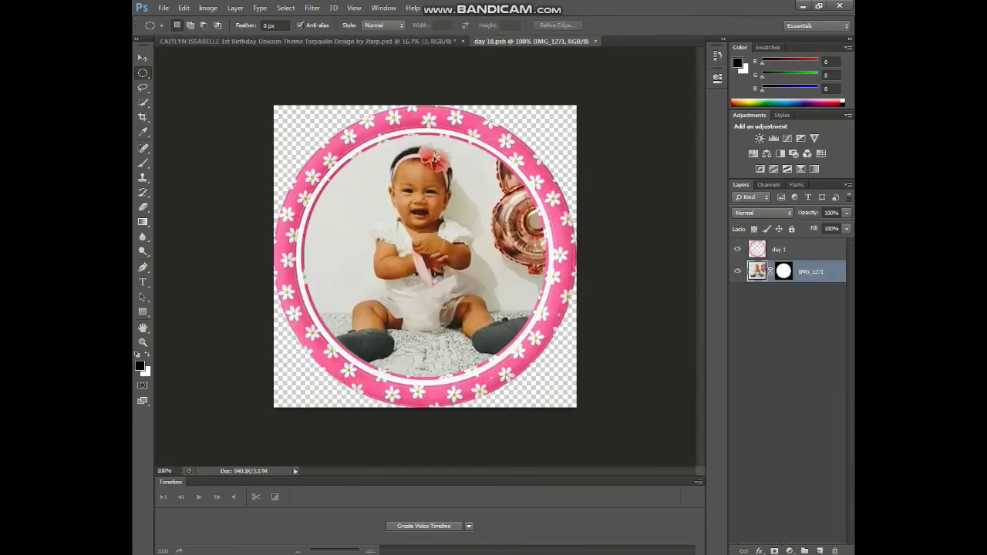
click(197, 513)
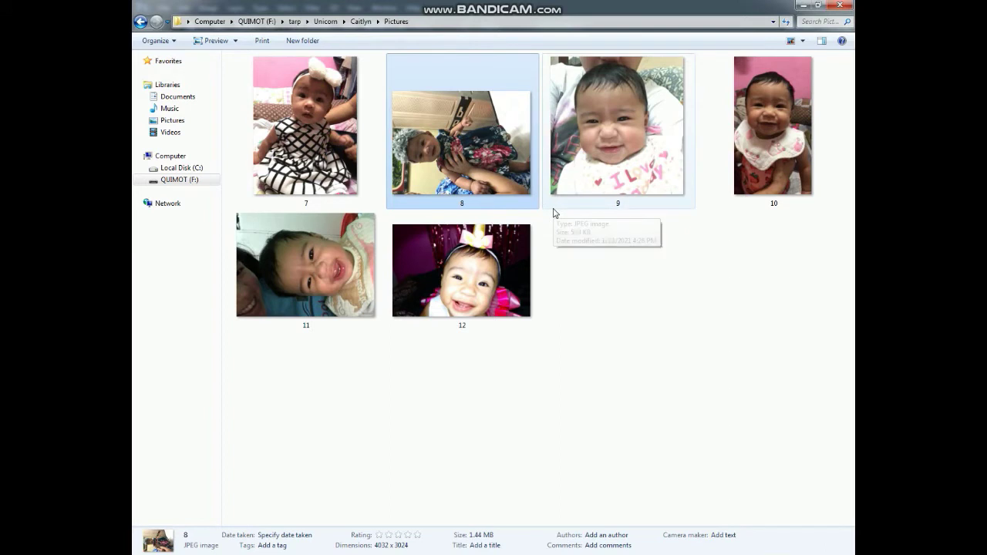
click(572, 185)
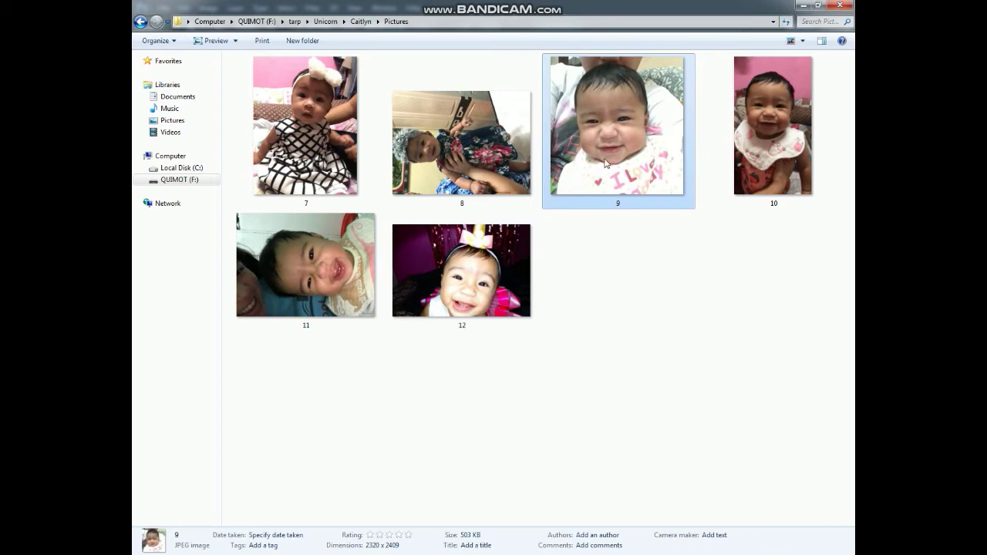
drag(606, 163, 409, 316)
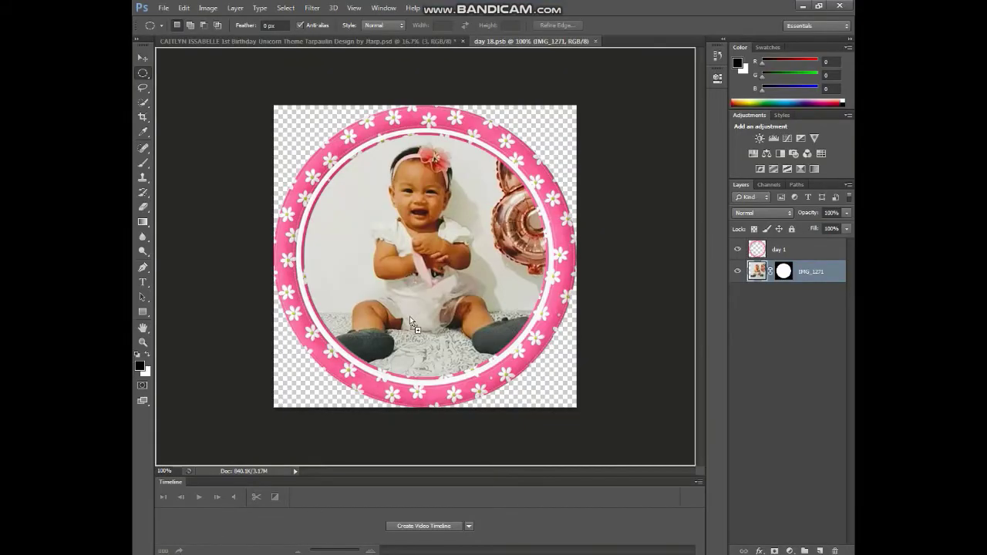
mouse_move(409, 316)
mouse_down()
mouse_move(393, 325)
mouse_move(418, 319)
mouse_up()
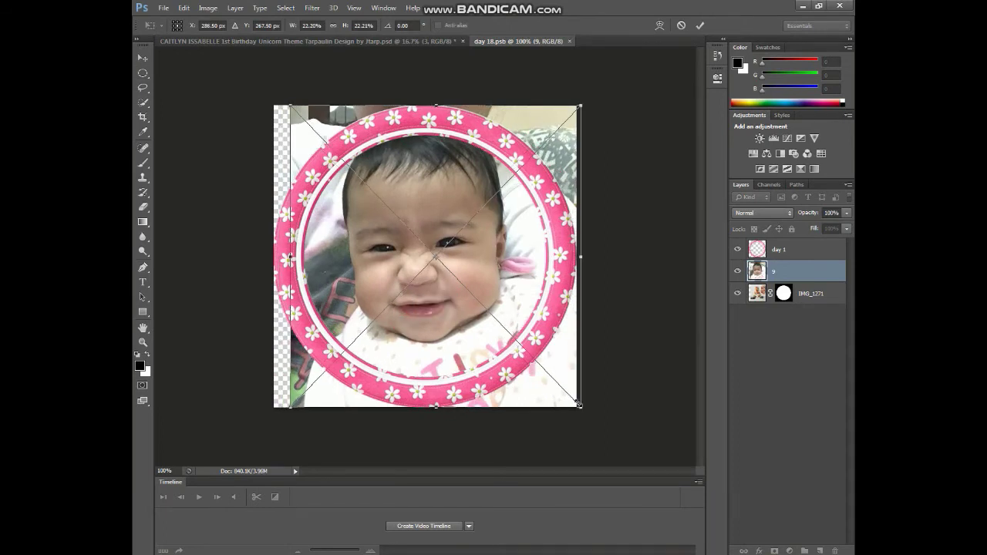
Shrink, reposition and nudge photo 9 to fill the frame's circle
drag(577, 403, 538, 384)
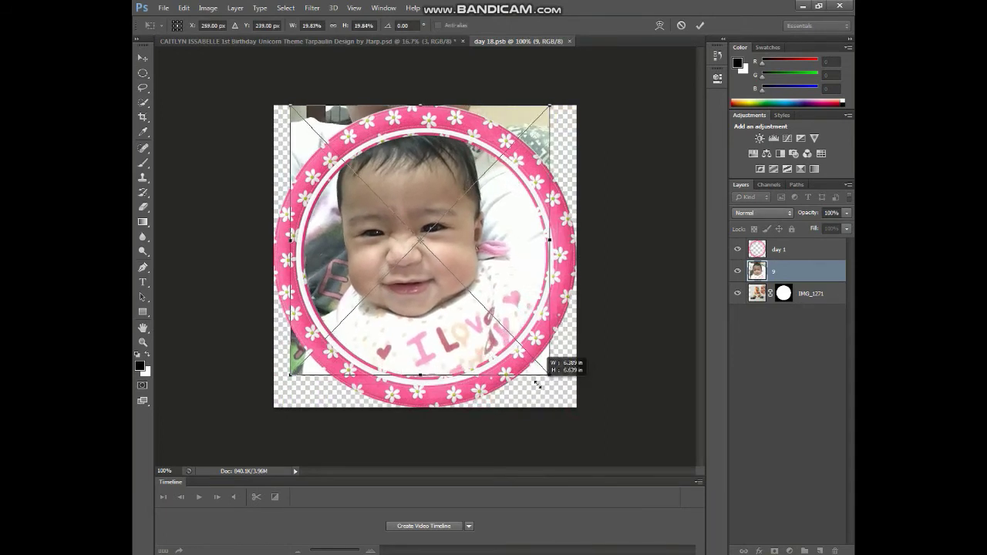
drag(428, 324, 440, 349)
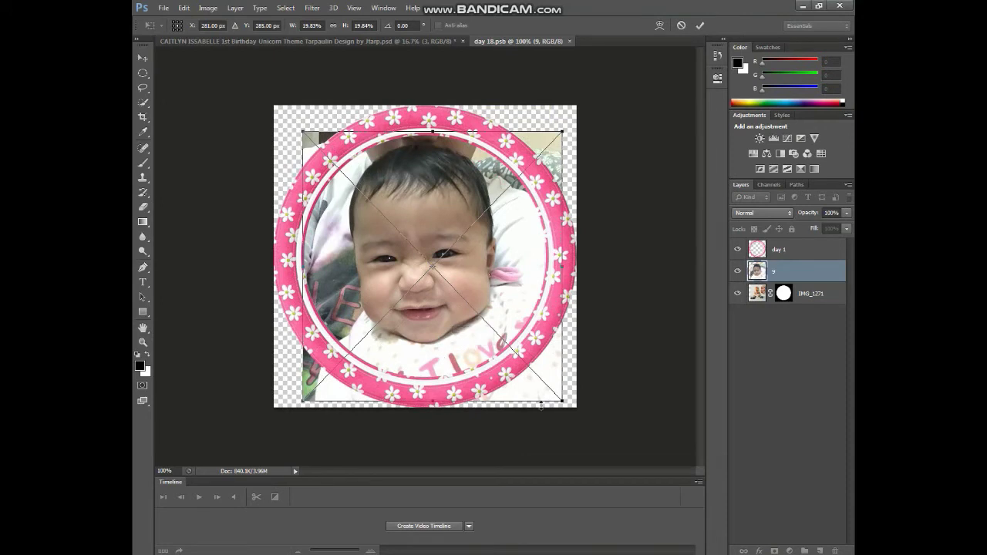
drag(561, 401, 544, 381)
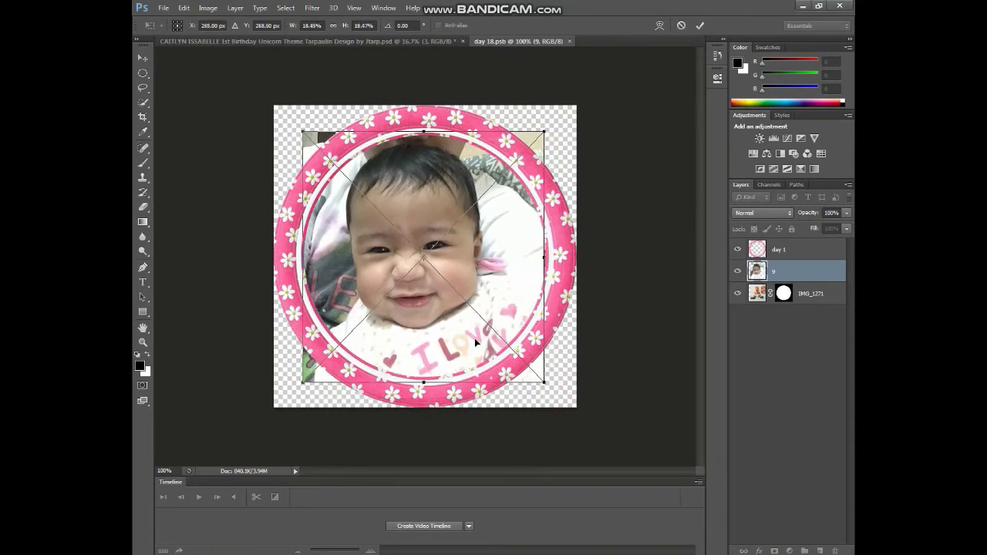
drag(454, 330, 459, 328)
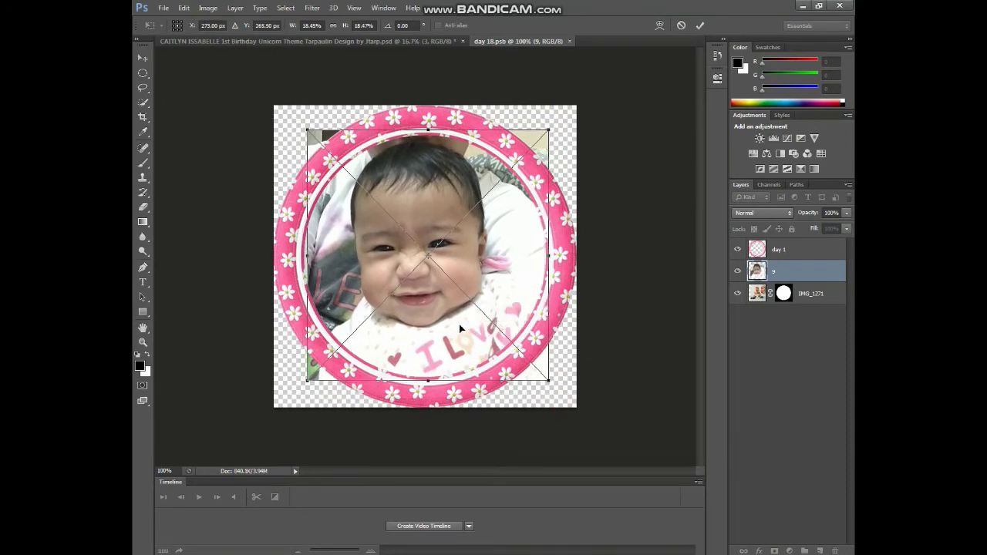
key(Left)
key(Left)
key(Left)
key(Left)
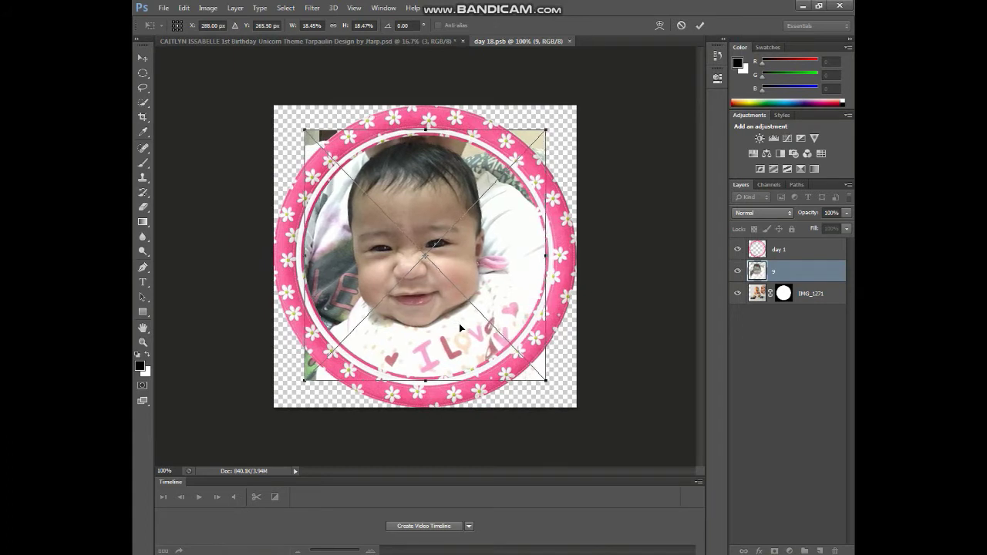
drag(547, 381, 557, 387)
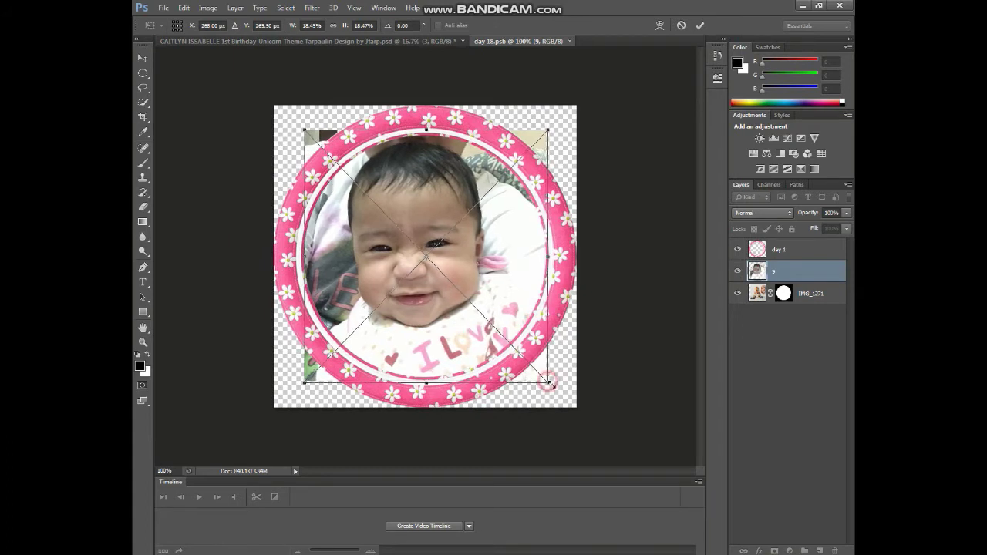
key(Up)
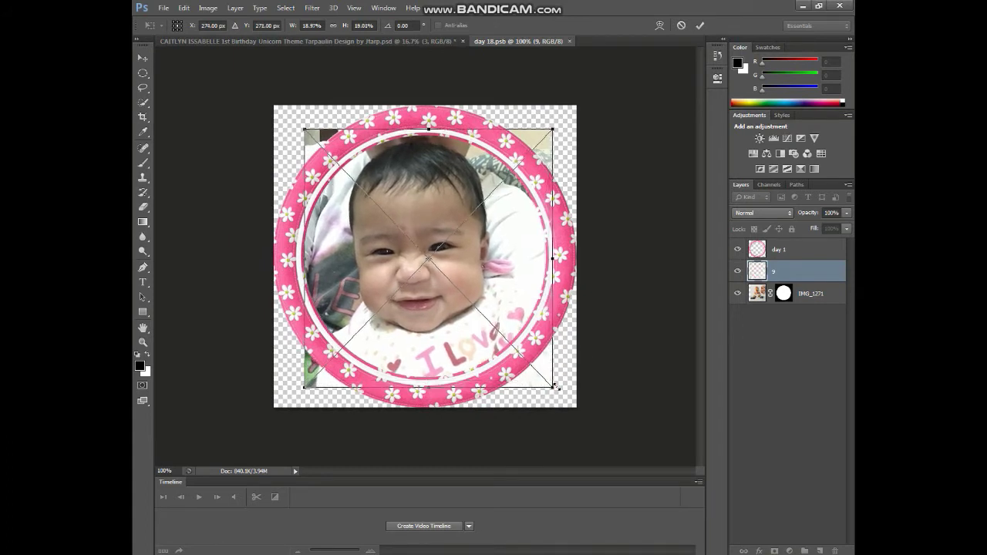
key(Up)
key(Up)
click(699, 26)
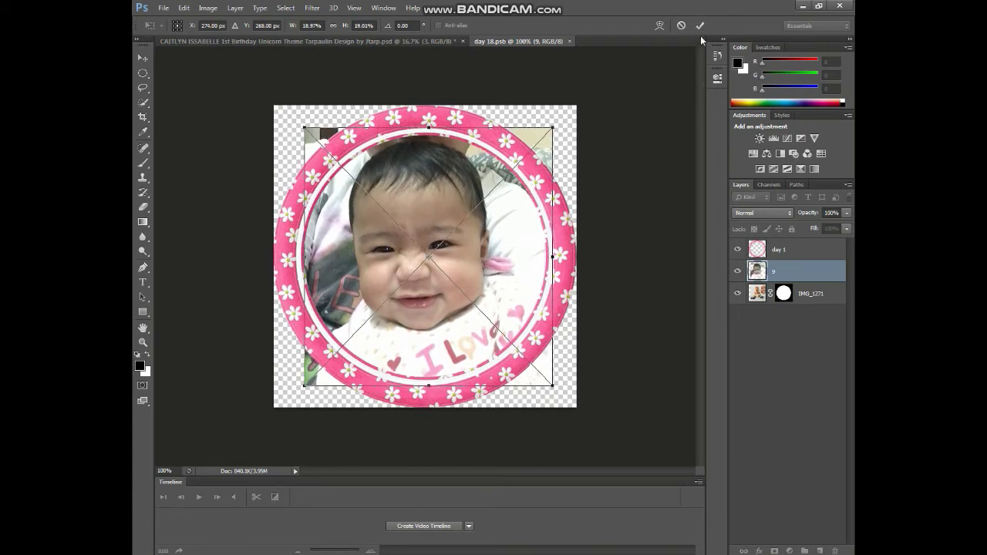
Mask photo 9 to an elliptical circle and close the frame back to the tarpaulin
key(m)
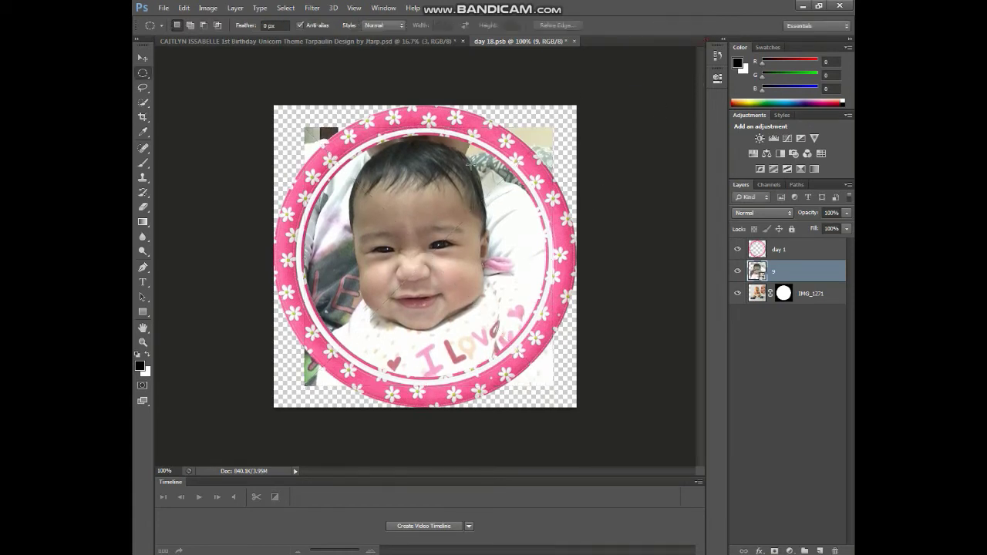
drag(286, 114, 563, 391)
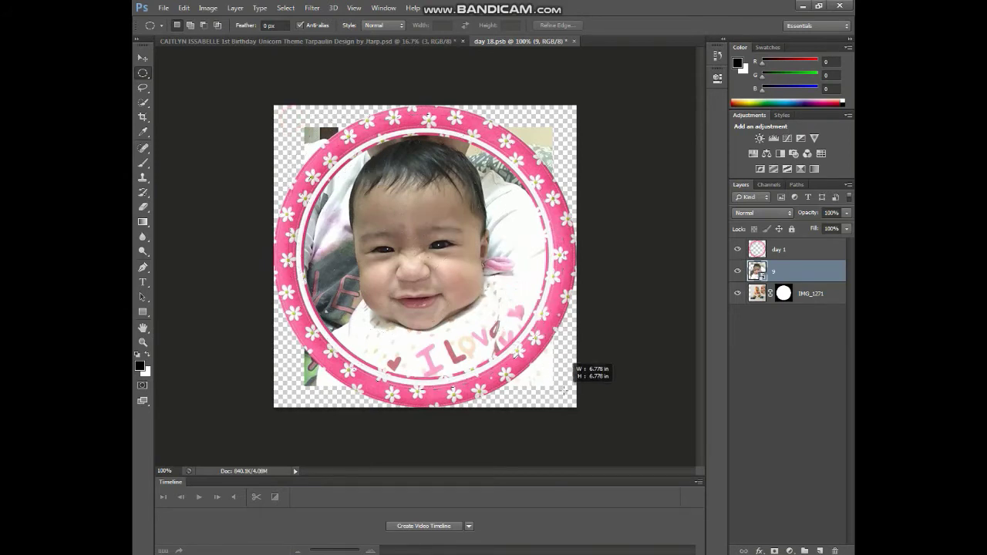
click(774, 551)
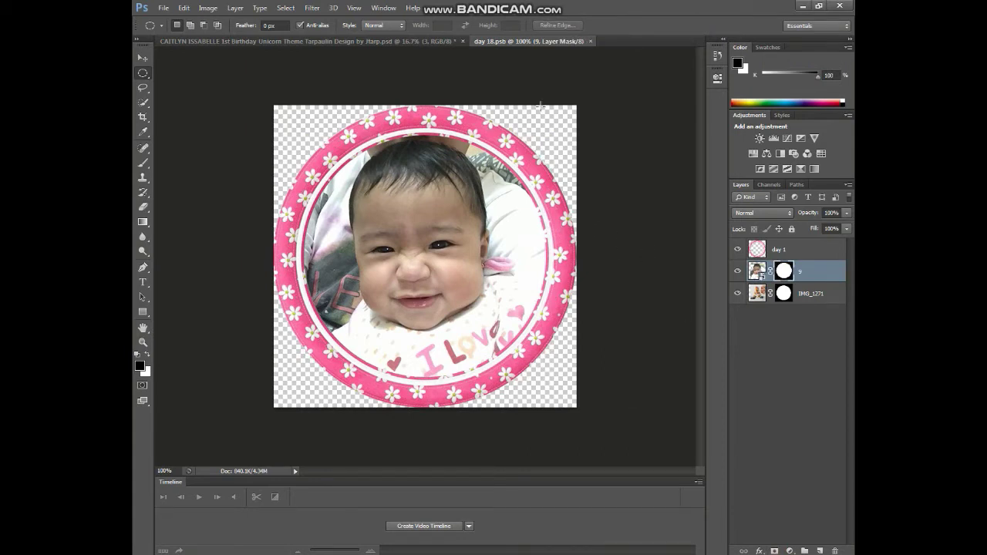
click(590, 41)
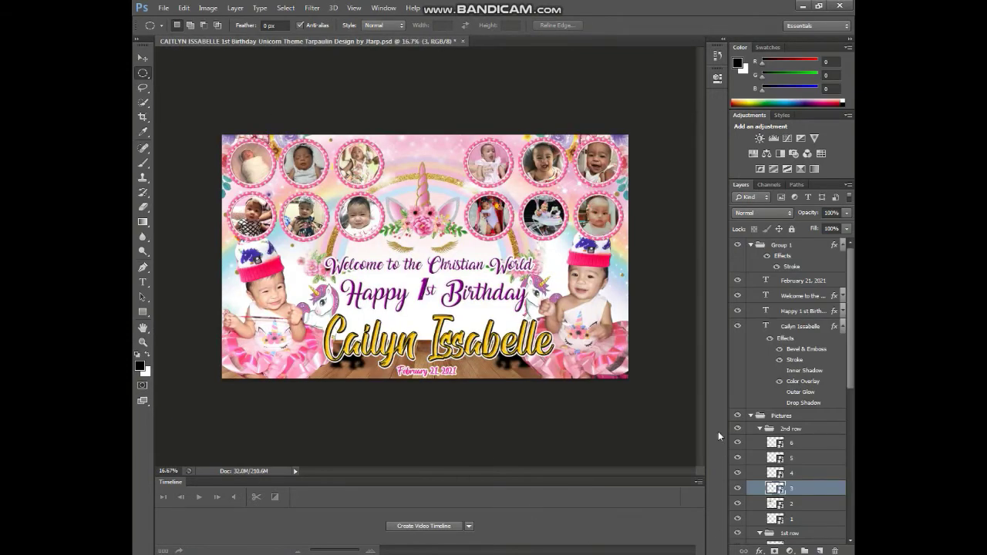
click(782, 474)
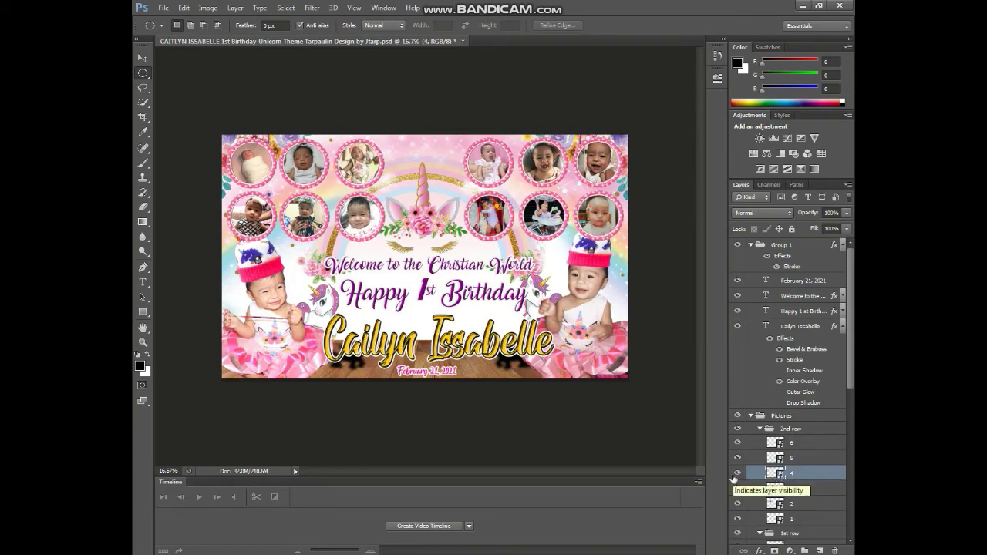
Open the fourth second-row frame and place photo 10, enlarged and centred on the face
double_click(777, 473)
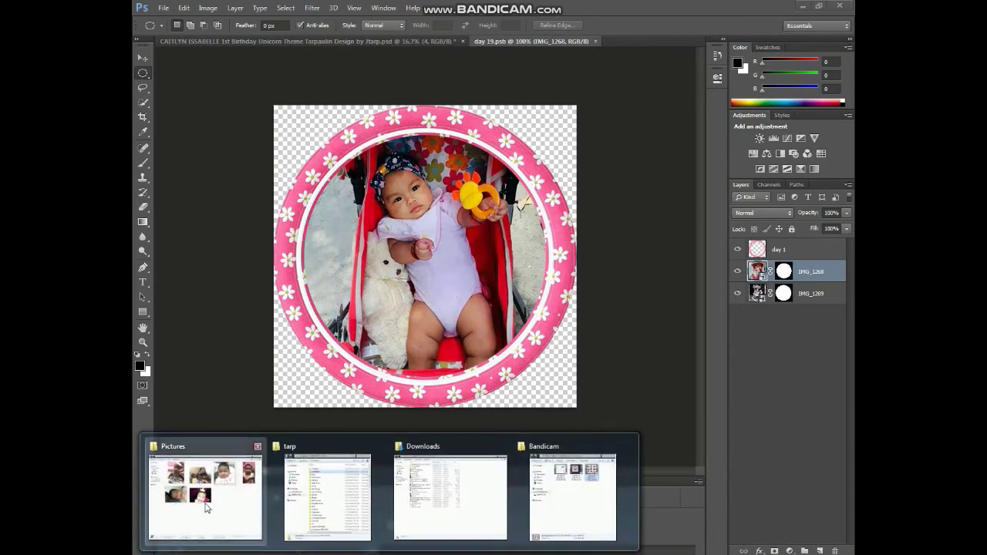
click(204, 501)
click(745, 142)
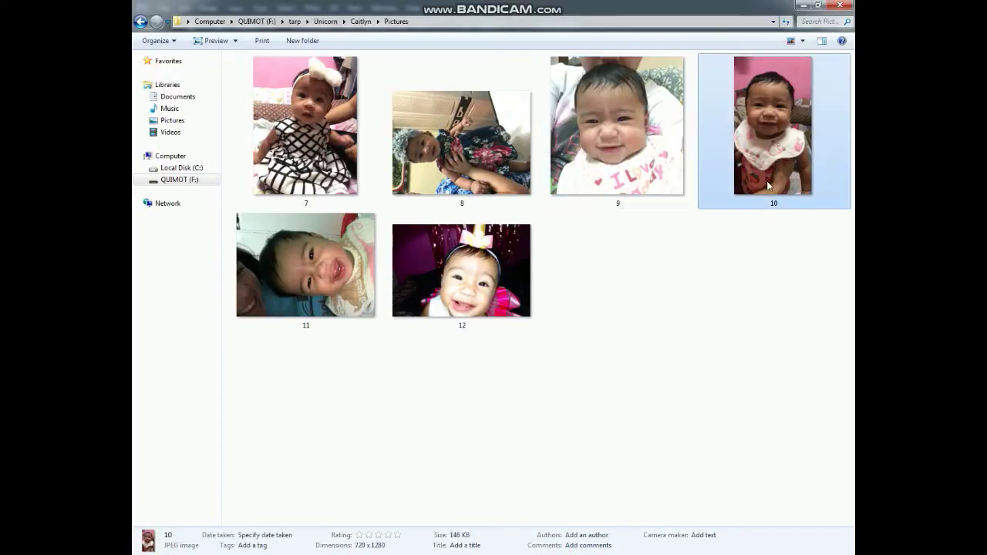
drag(766, 181, 254, 549)
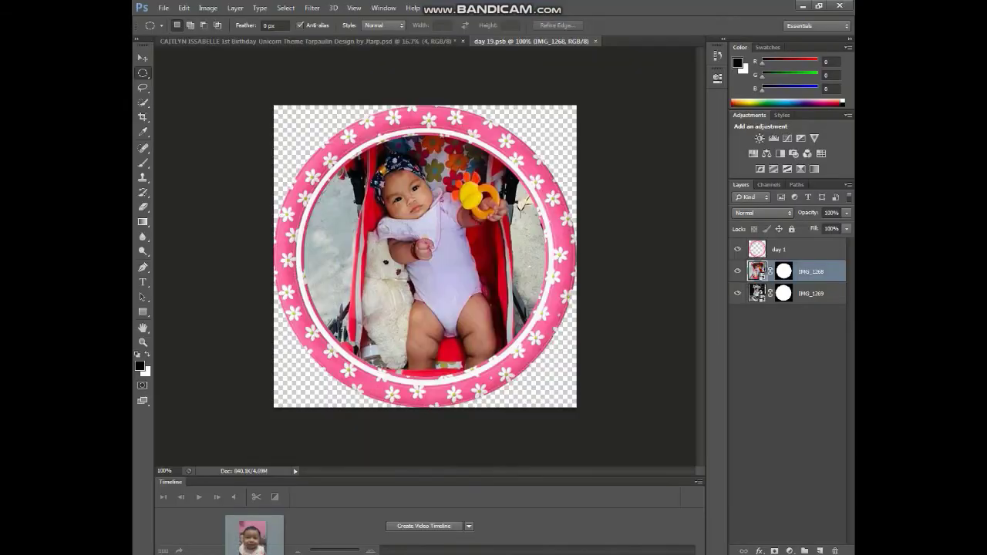
drag(255, 549, 428, 274)
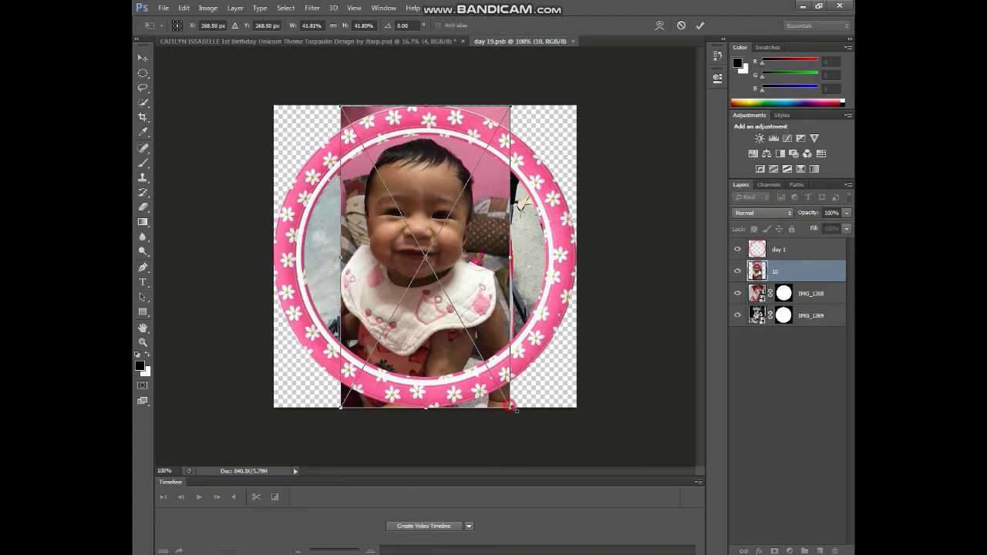
drag(509, 404, 574, 454)
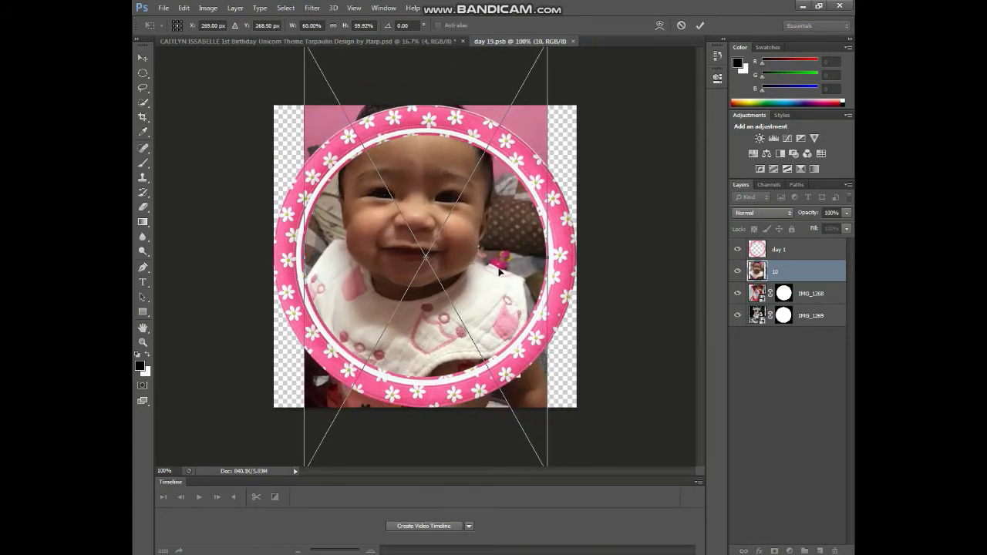
drag(499, 247, 500, 302)
key(Left)
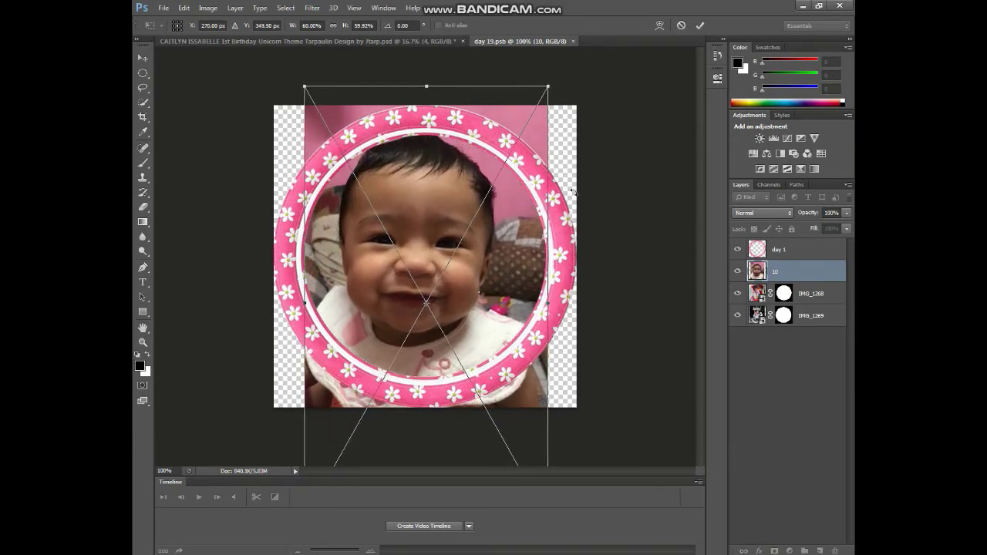
click(701, 26)
Delete the old IMG_1269 photo layers and mask photo 10 to a circle
click(801, 317)
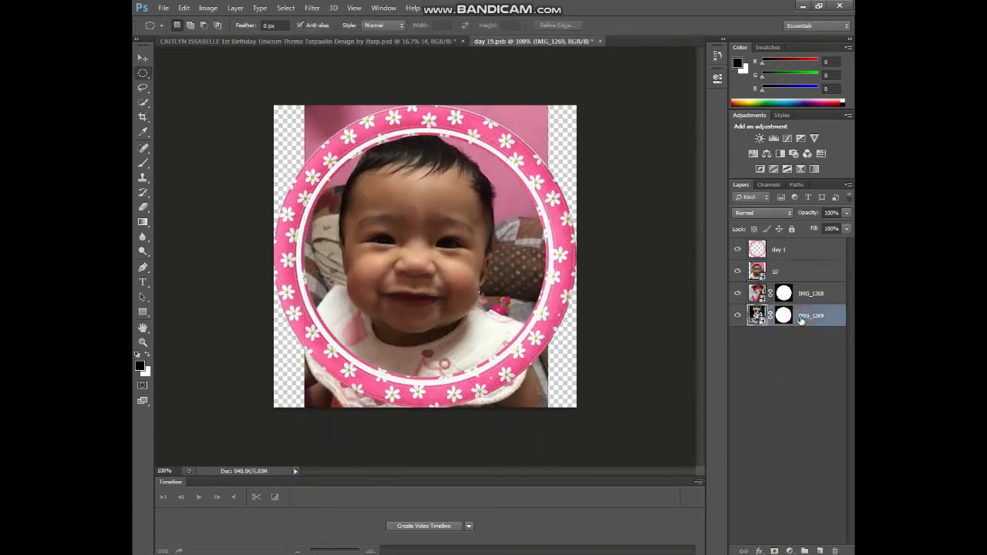
key(Delete)
key(Delete)
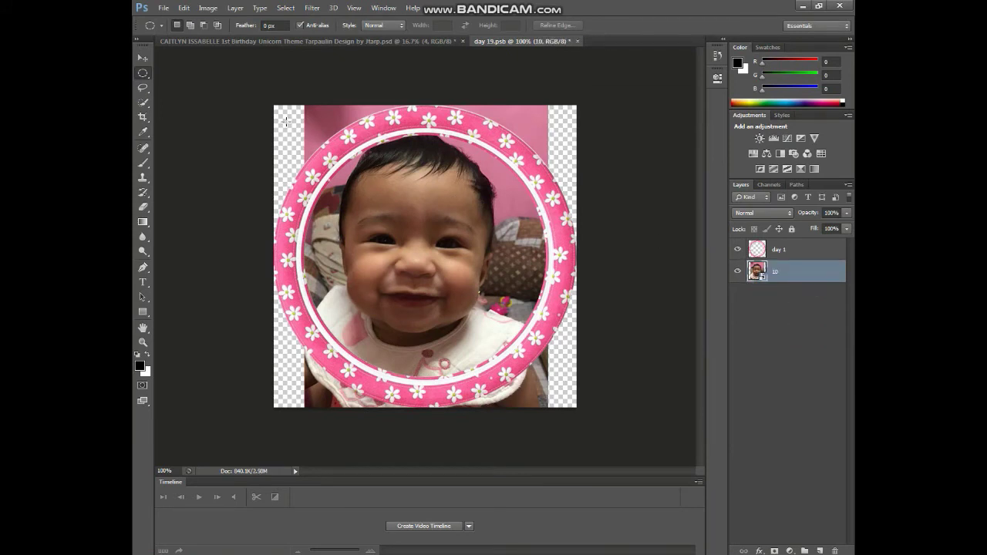
drag(284, 117, 555, 406)
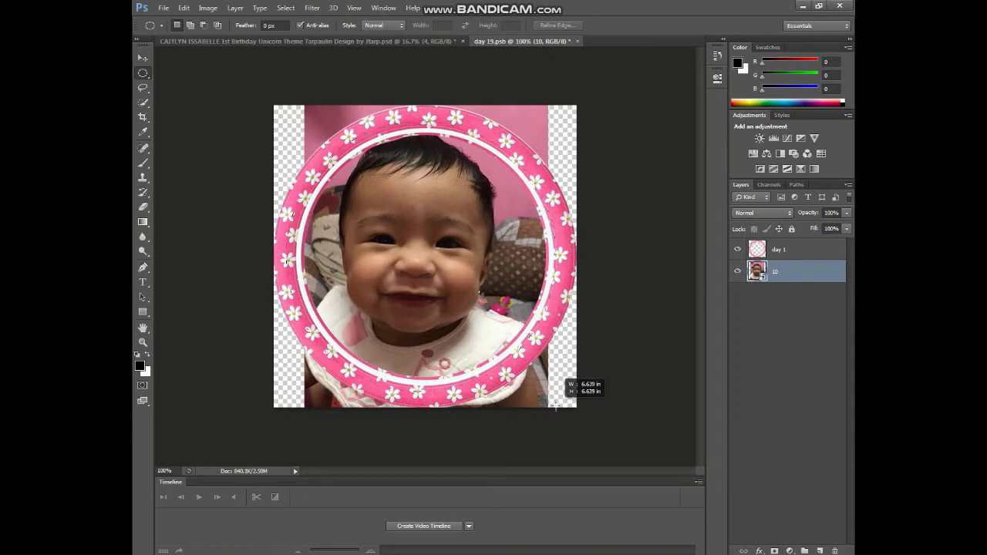
click(774, 551)
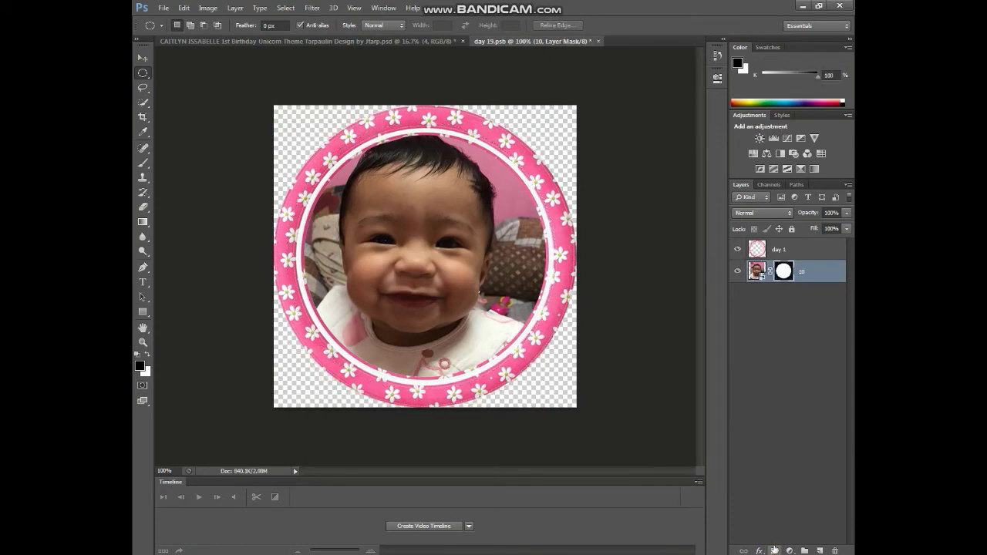
Add Brightness/Contrast with brightness 25, save the frame, and close it
click(789, 550)
click(775, 344)
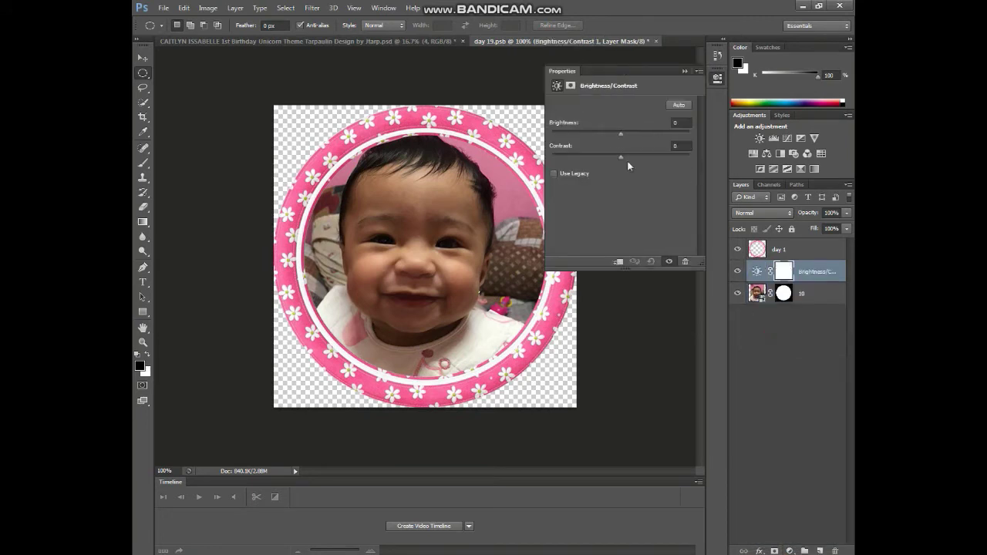
drag(619, 134, 631, 135)
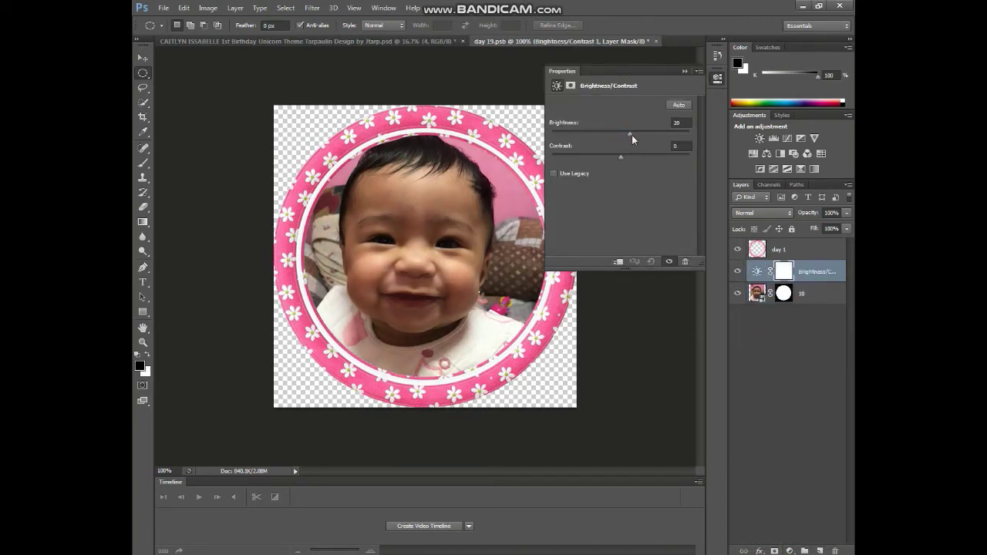
click(680, 75)
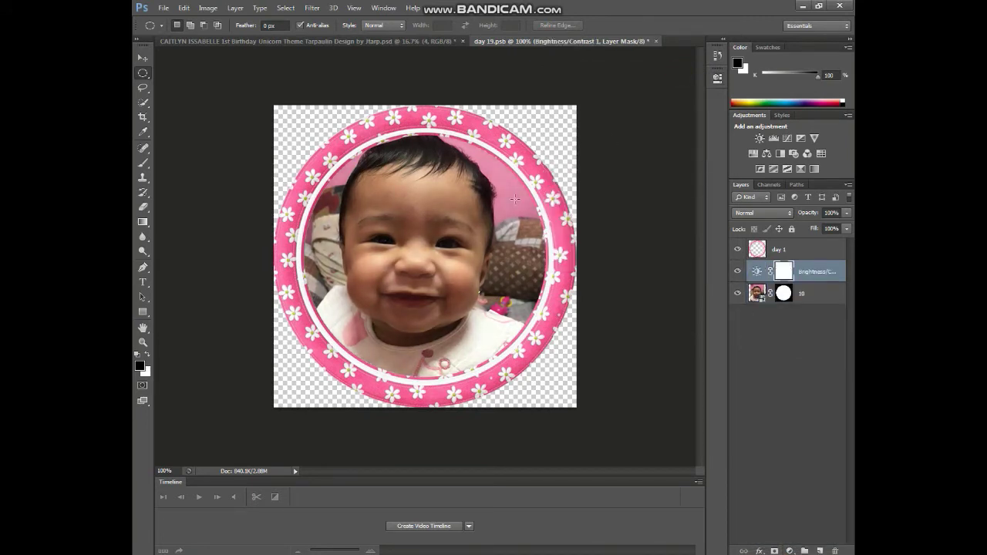
key(ctrl+s)
click(651, 40)
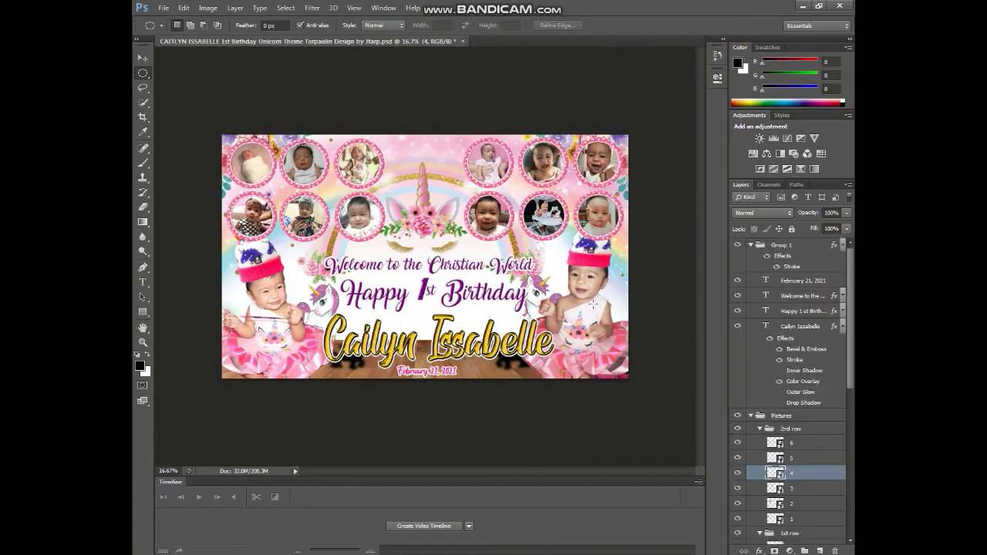
Open the fifth second-row frame's contents and select photo 11 in Pictures
double_click(775, 458)
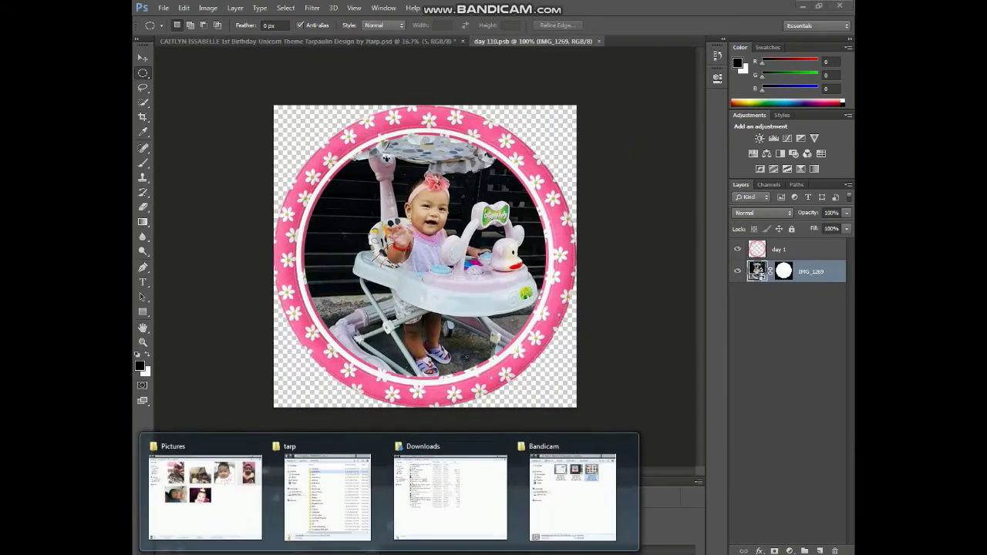
click(218, 507)
click(337, 307)
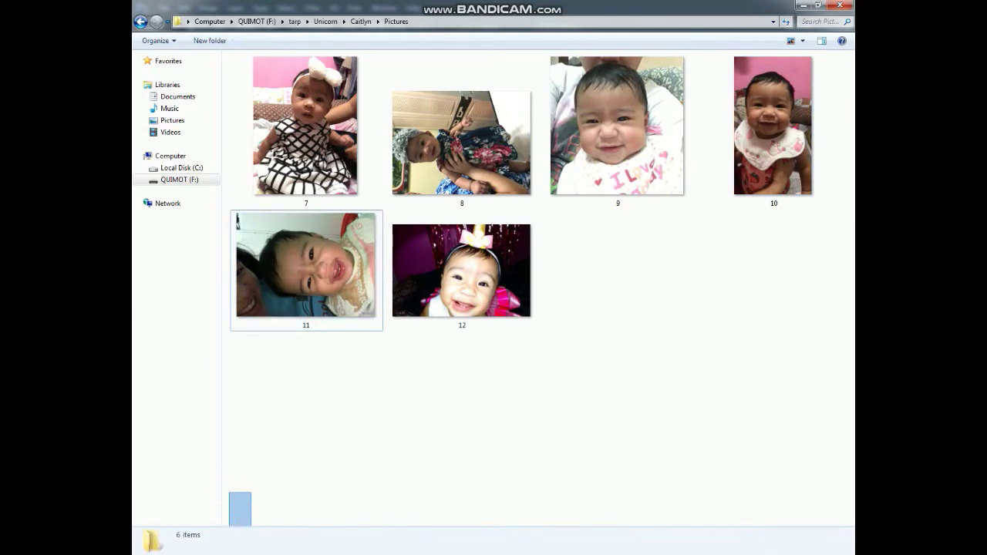
click(239, 509)
click(222, 505)
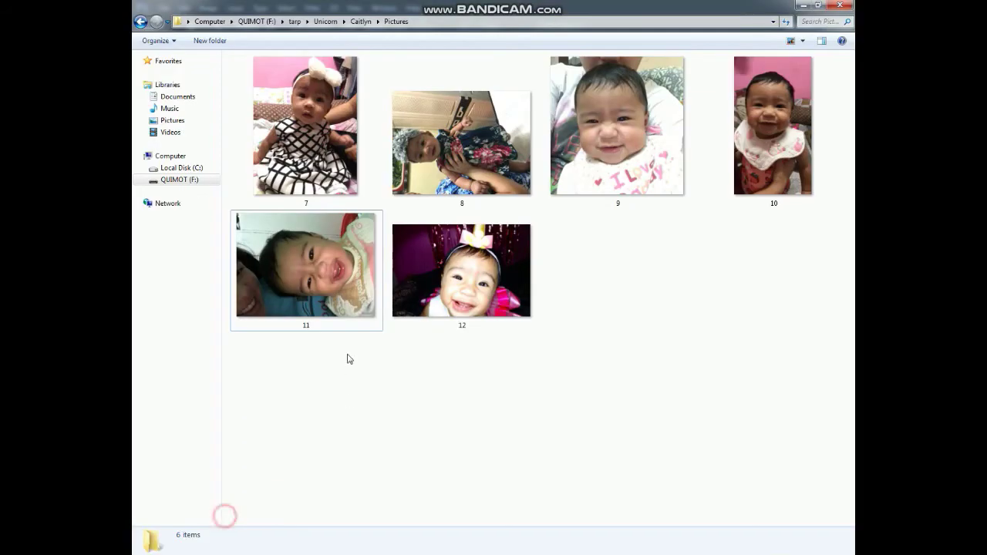
key(alt+Tab)
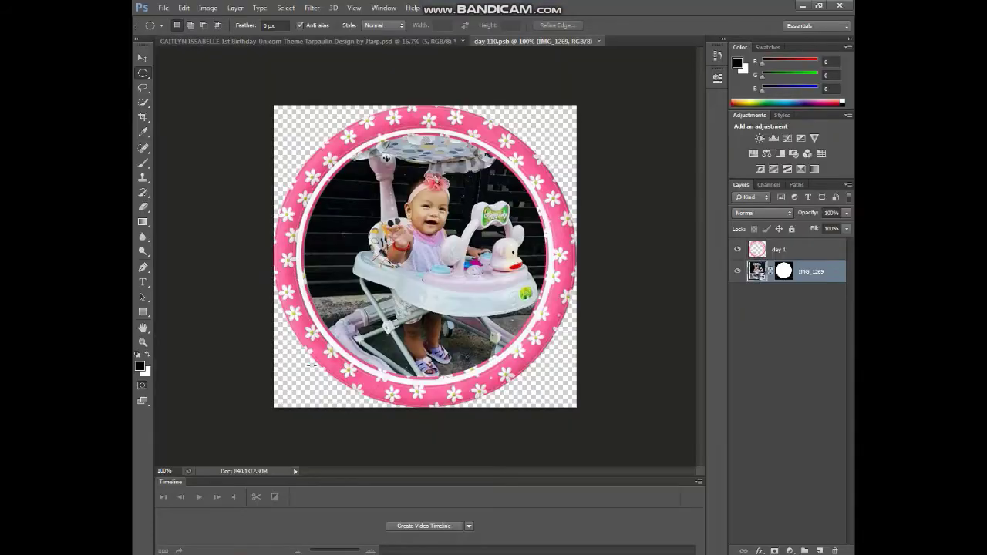
Save the tarpaulin, then drag photo 11 toward the frame document
click(241, 41)
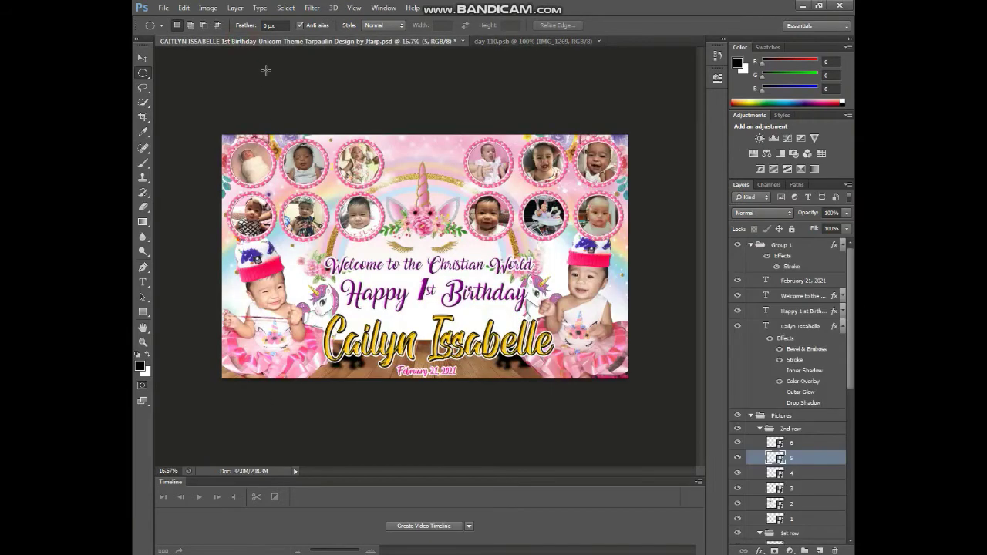
key(ctrl+s)
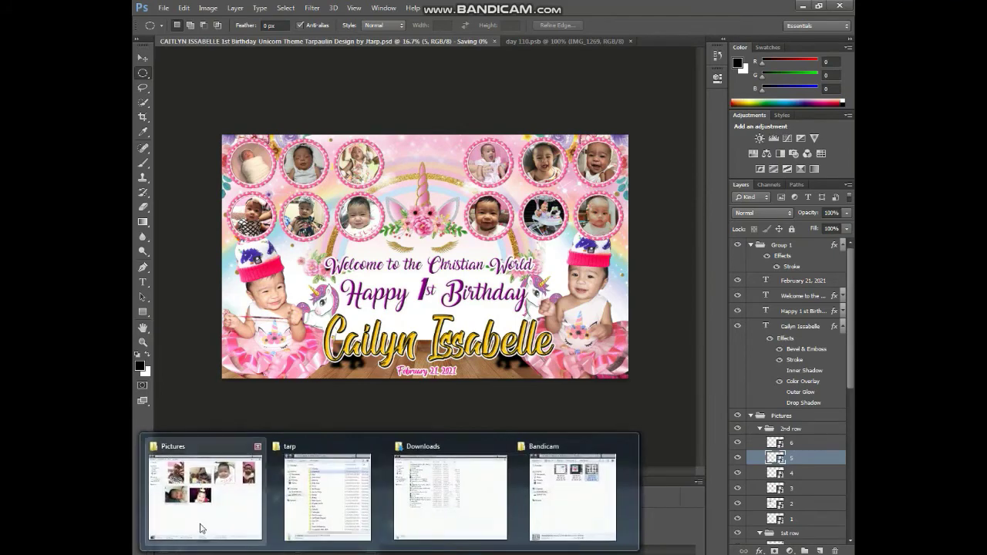
click(200, 528)
mouse_move(293, 331)
mouse_down()
mouse_move(233, 526)
mouse_move(561, 43)
mouse_move(442, 283)
mouse_up()
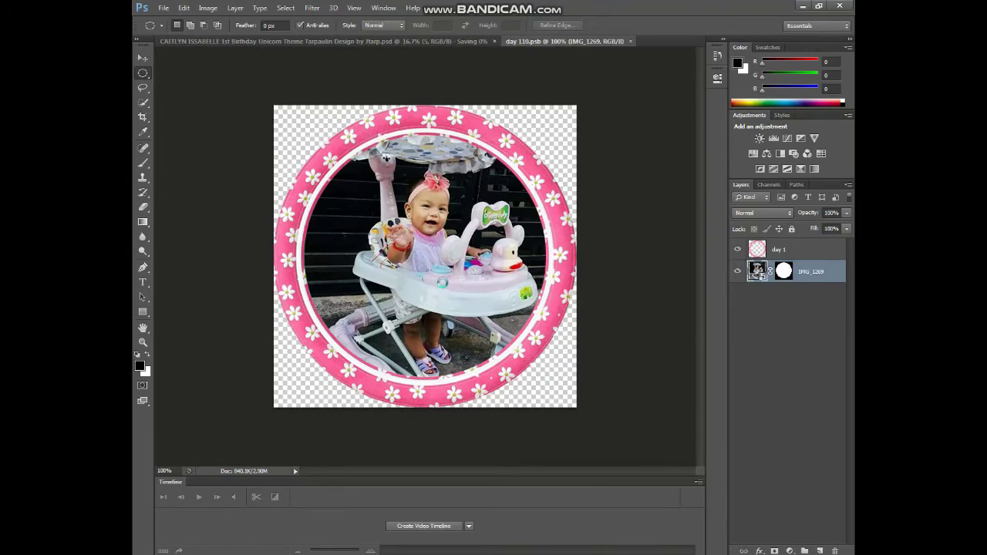
Drop photo 11 into the frame, enlarge it slightly and move it up
drag(441, 283, 381, 289)
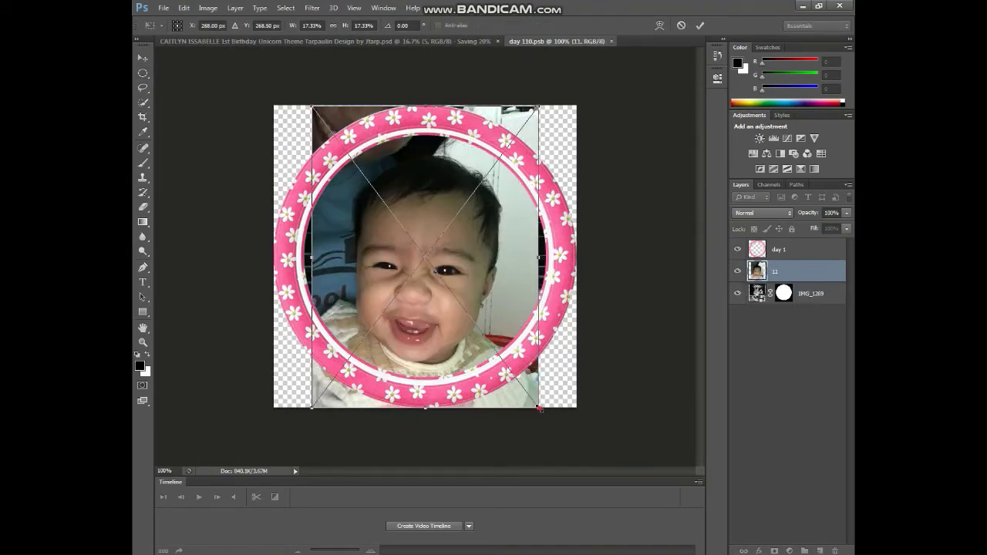
drag(539, 409, 547, 418)
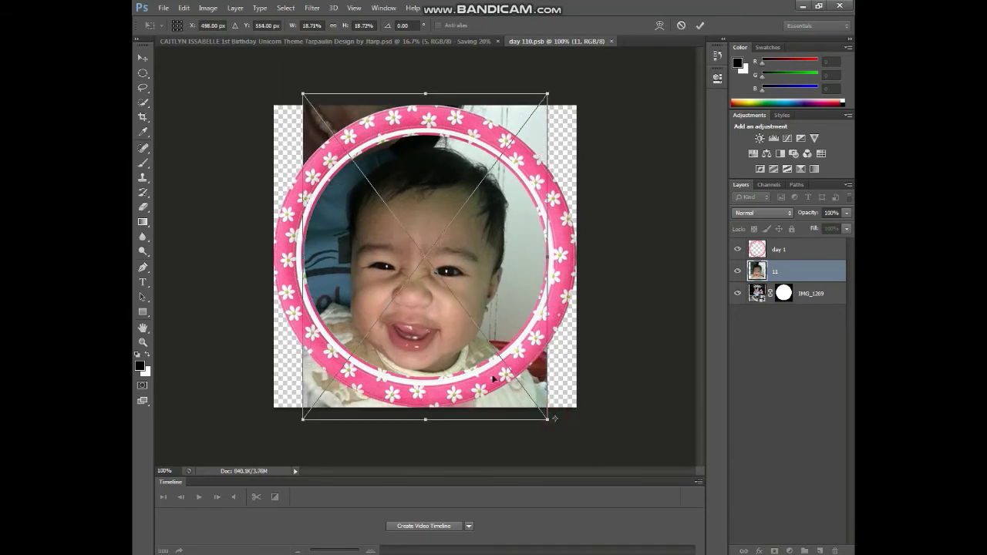
drag(422, 328, 422, 310)
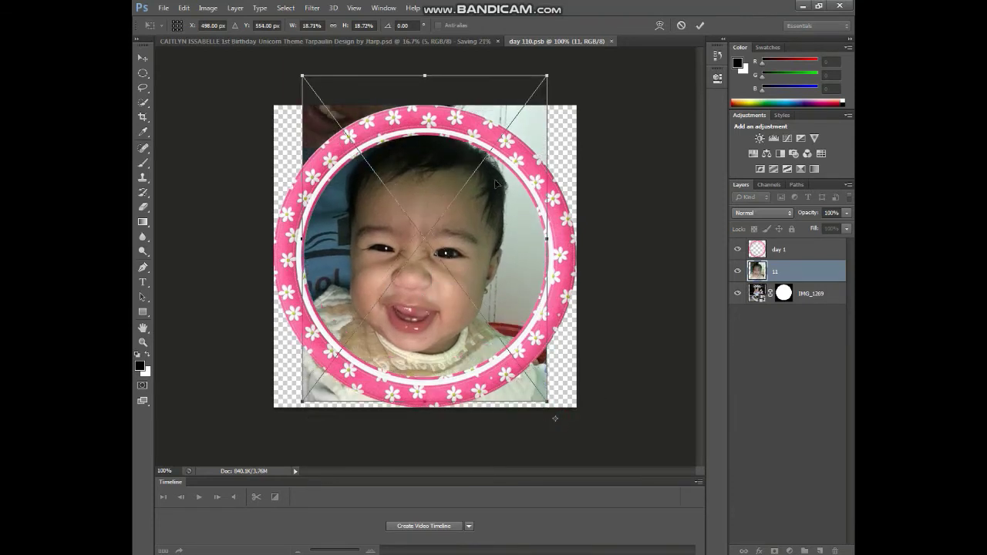
click(698, 27)
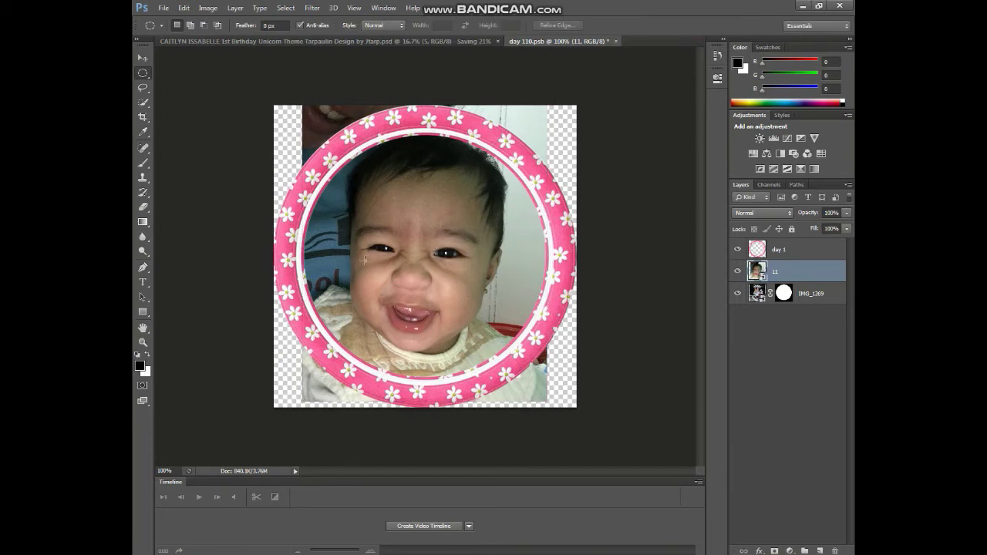
Mask photo 11 to a circle, delete the old IMG_1269 layer, save, and return to the tarpaulin
drag(298, 130, 558, 400)
click(773, 550)
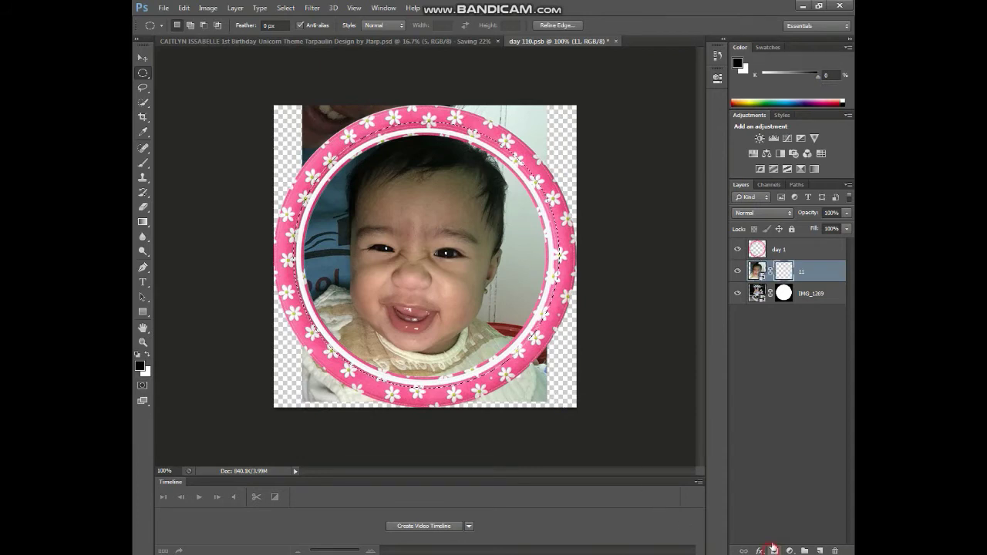
click(808, 305)
key(Delete)
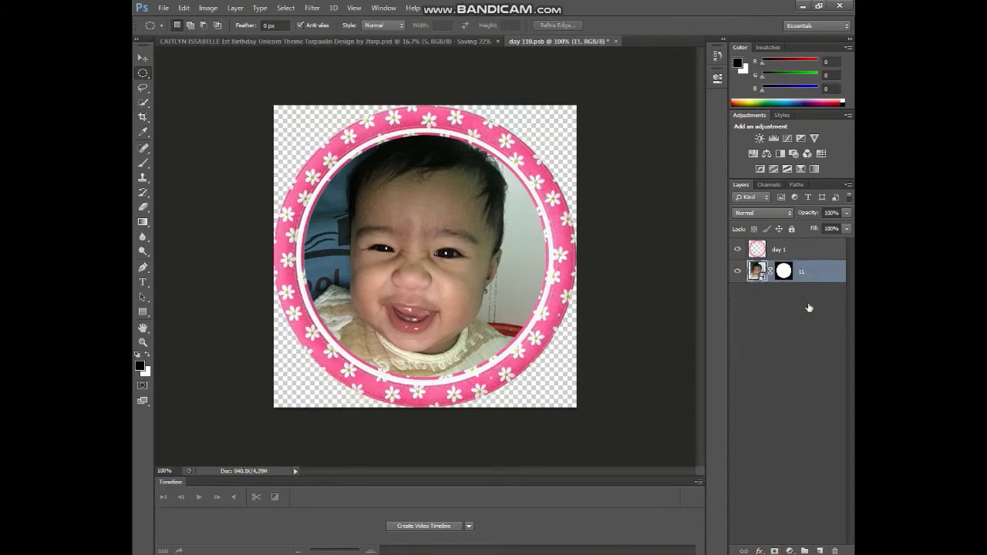
key(ctrl+s)
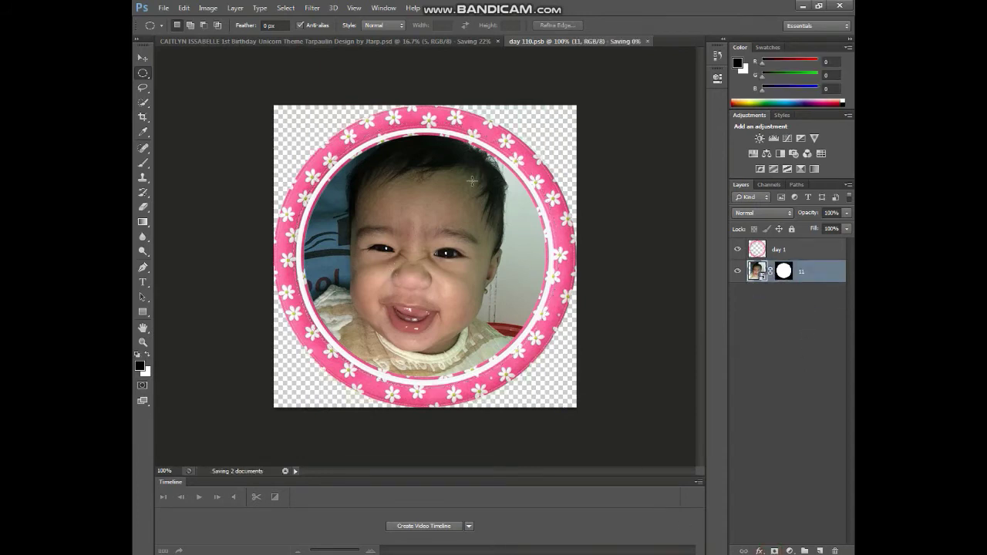
click(377, 42)
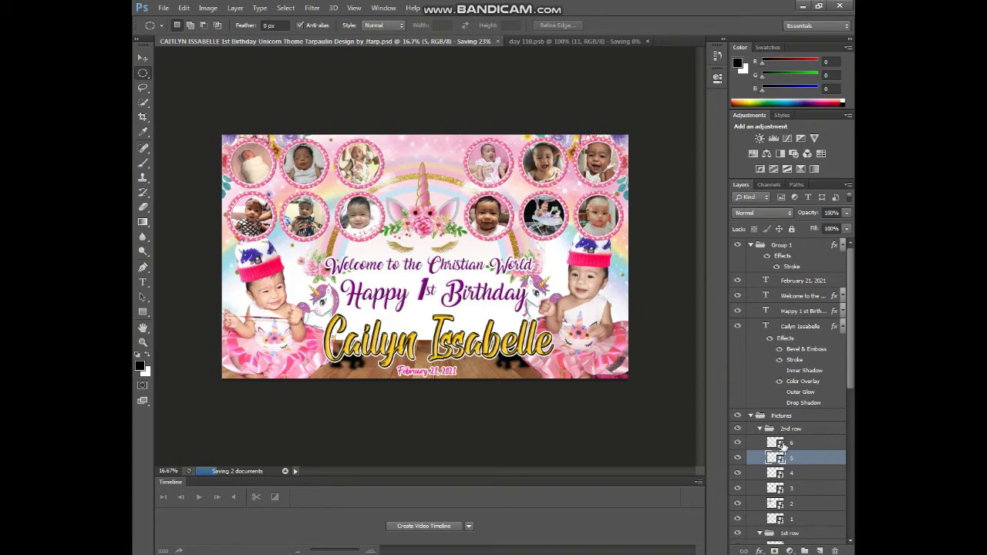
Select the sixth second-row frame and bring picture 12 into its document
click(782, 445)
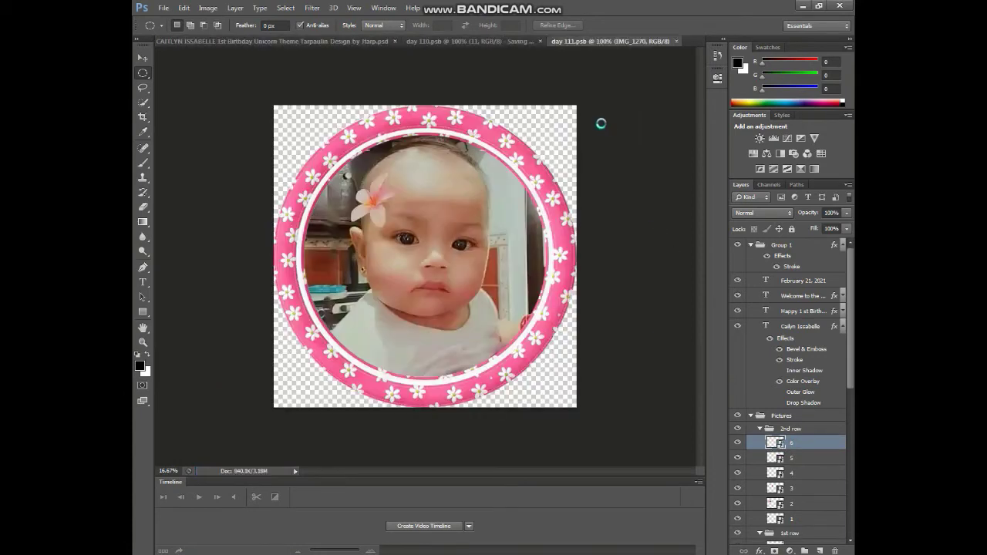
click(205, 493)
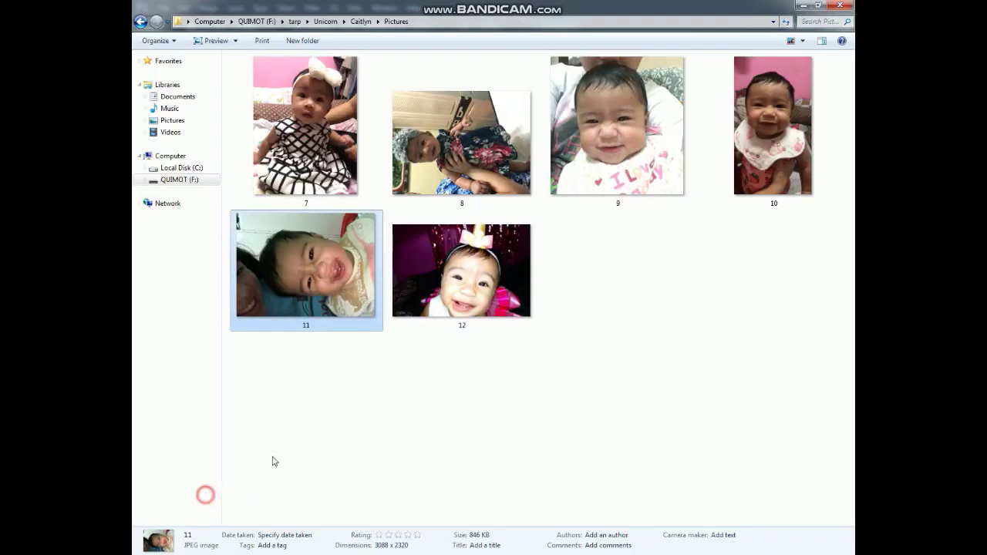
click(490, 320)
drag(469, 282, 295, 496)
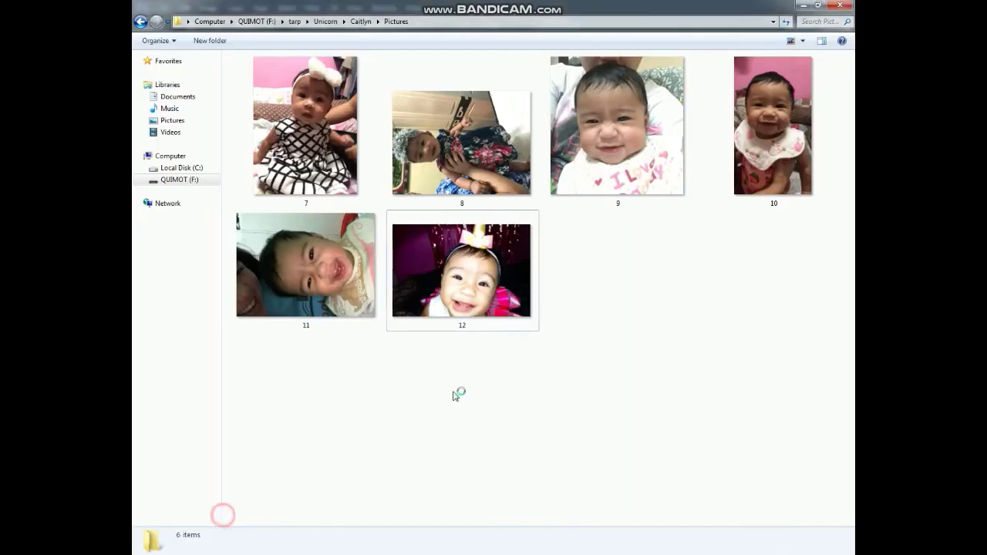
mouse_move(208, 551)
mouse_down()
mouse_move(524, 296)
mouse_move(421, 326)
mouse_move(436, 268)
mouse_up()
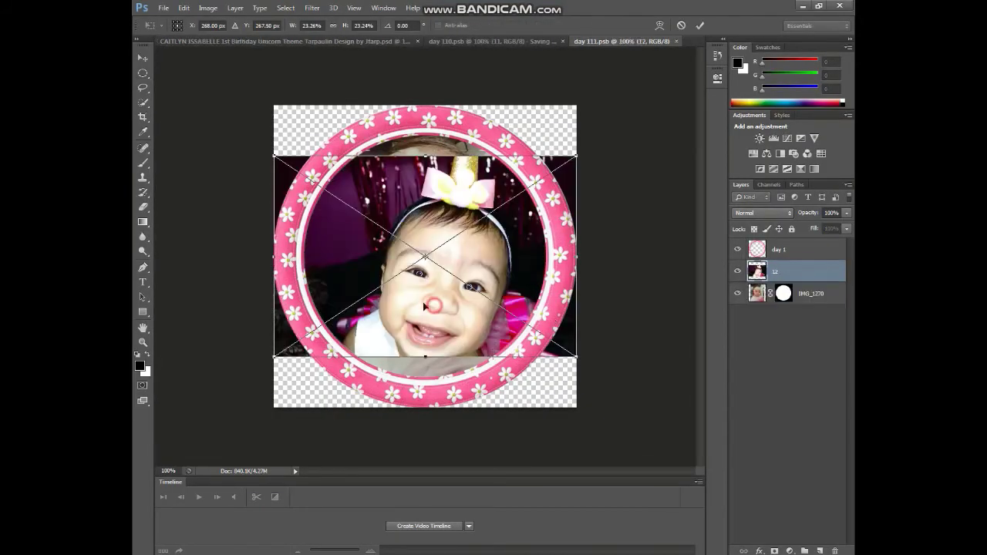
Enlarge photo 12 to about 27.95% and nudge it left and up to fill the ring
drag(425, 306, 395, 288)
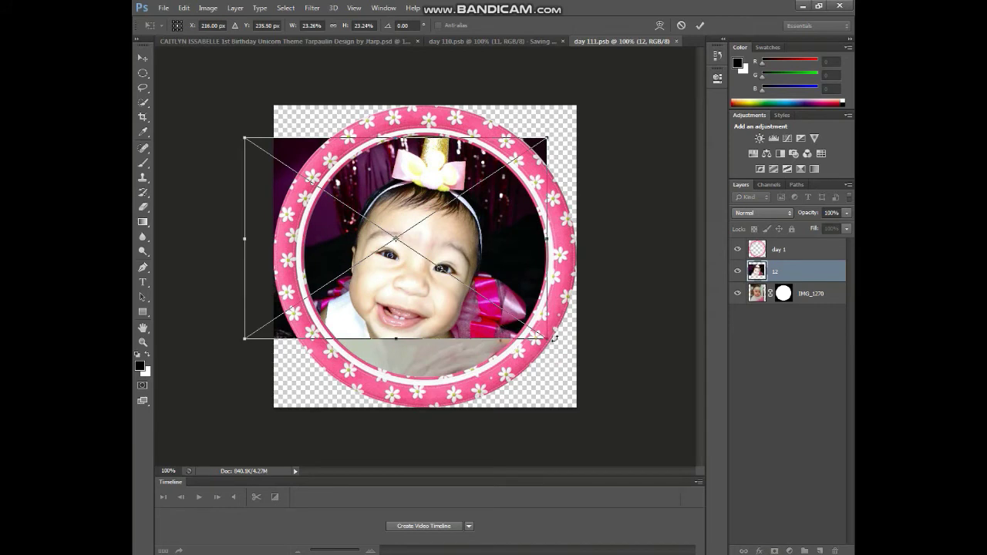
drag(550, 339, 558, 346)
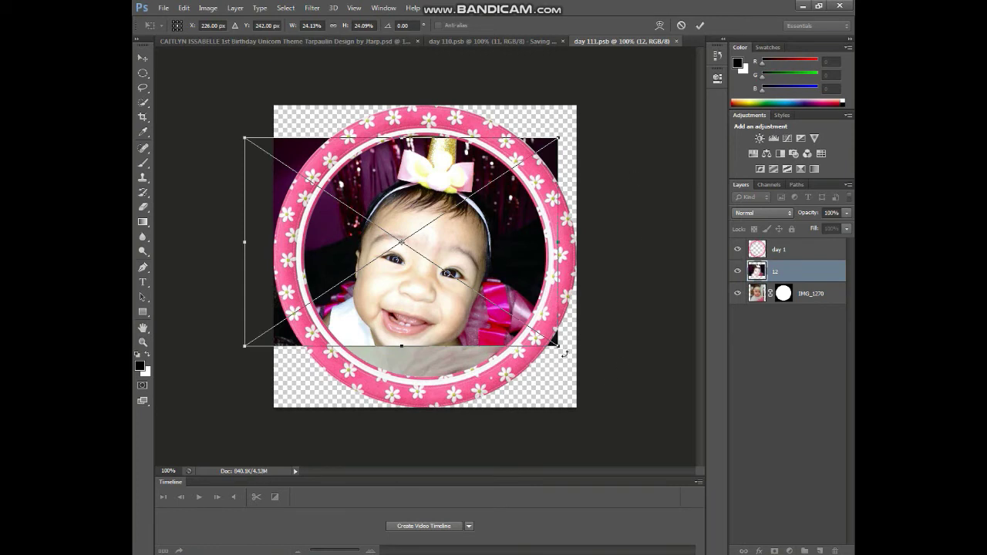
drag(558, 346, 606, 381)
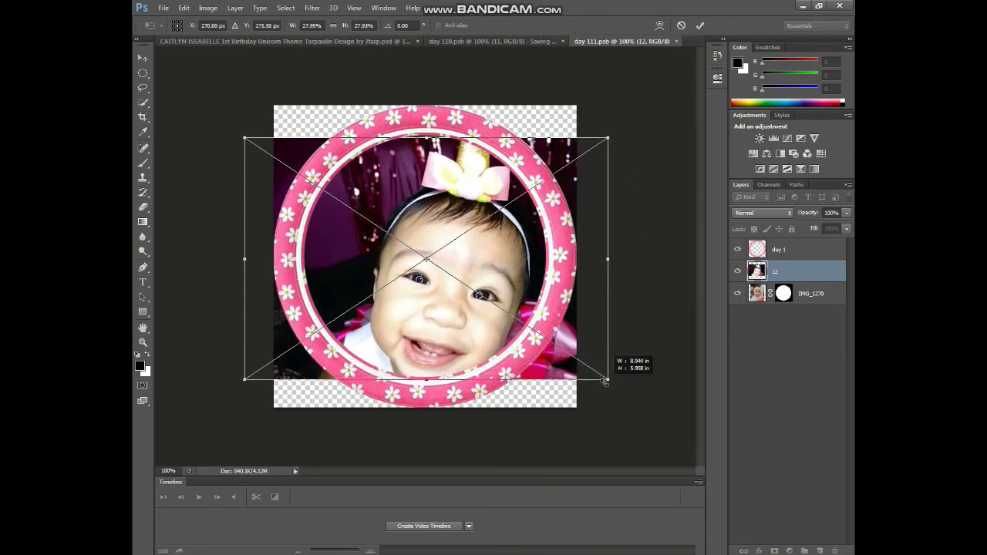
key(Left)
key(Left)
key(Left)
key(Left)
key(Left)
key(Left)
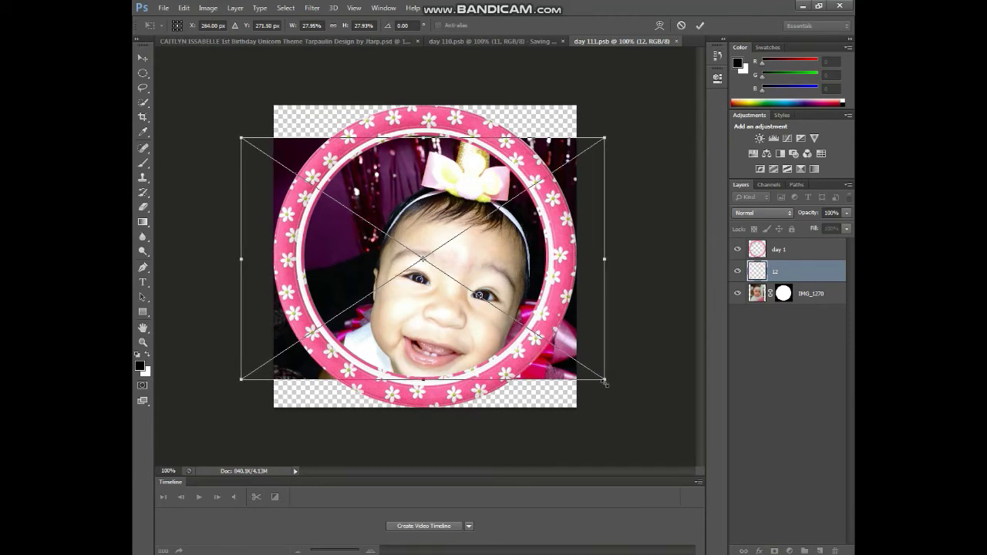
key(Left)
key(Left)
key(Left)
key(Left)
key(Left)
key(Left)
key(Left)
key(Left)
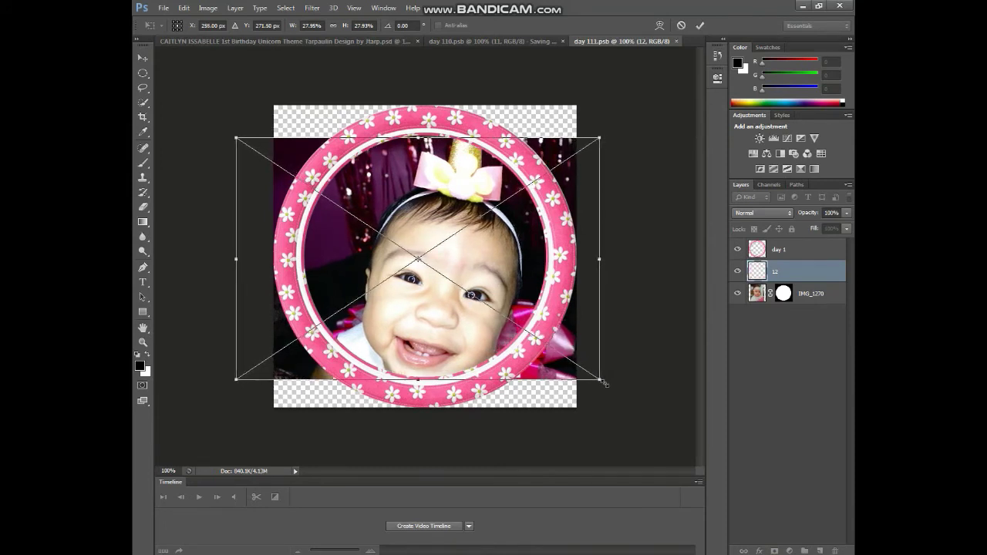
key(Left)
key(Left)
key(Left)
key(Left)
key(Left)
key(Left)
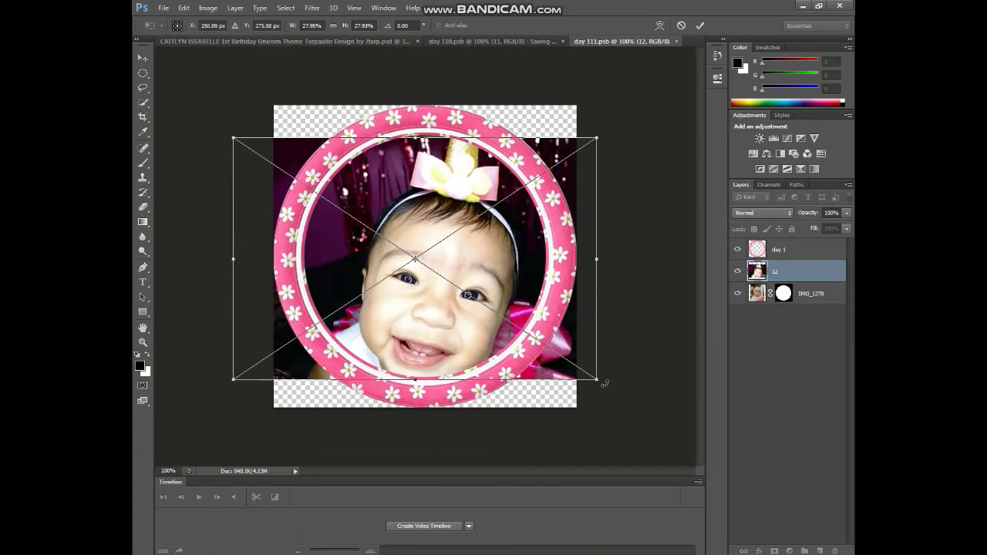
key(Left)
key(Up)
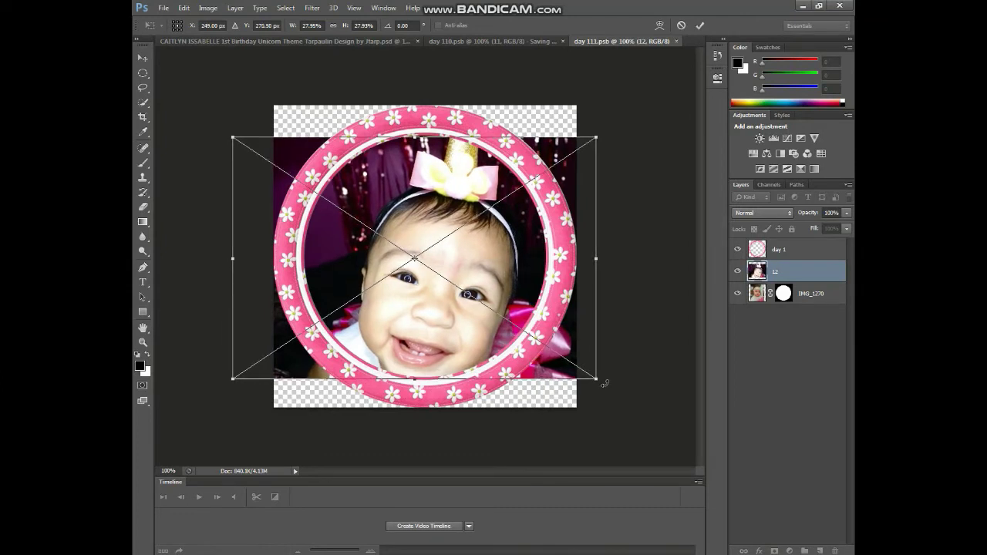
key(Up)
key(Up)
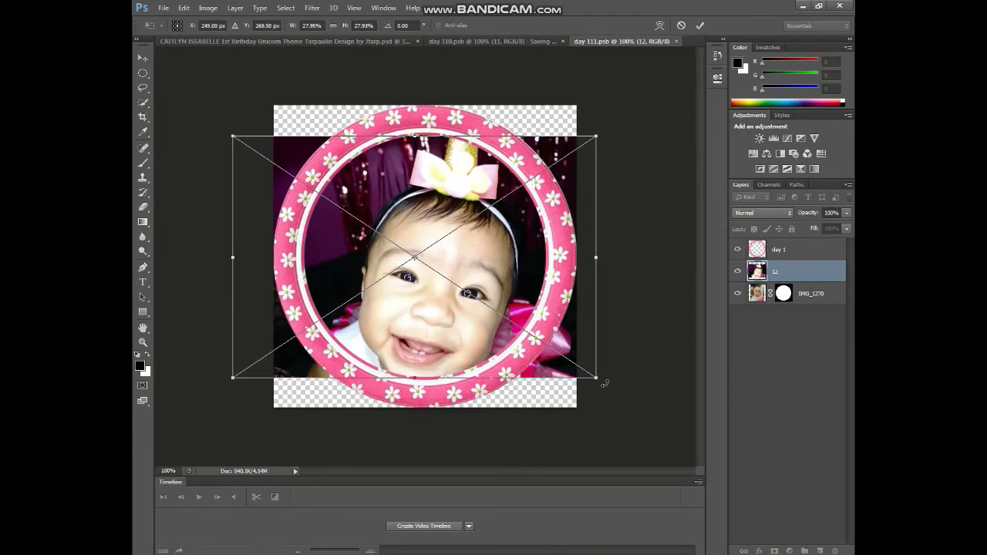
click(699, 26)
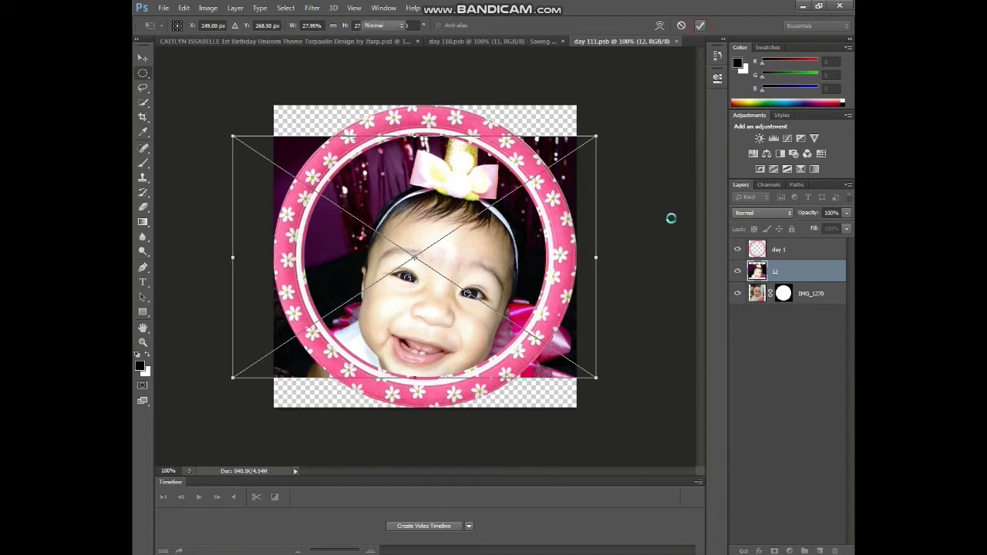
Delete the old IMG_1270 layer and mask photo 12 to a circle matching the frame
click(815, 301)
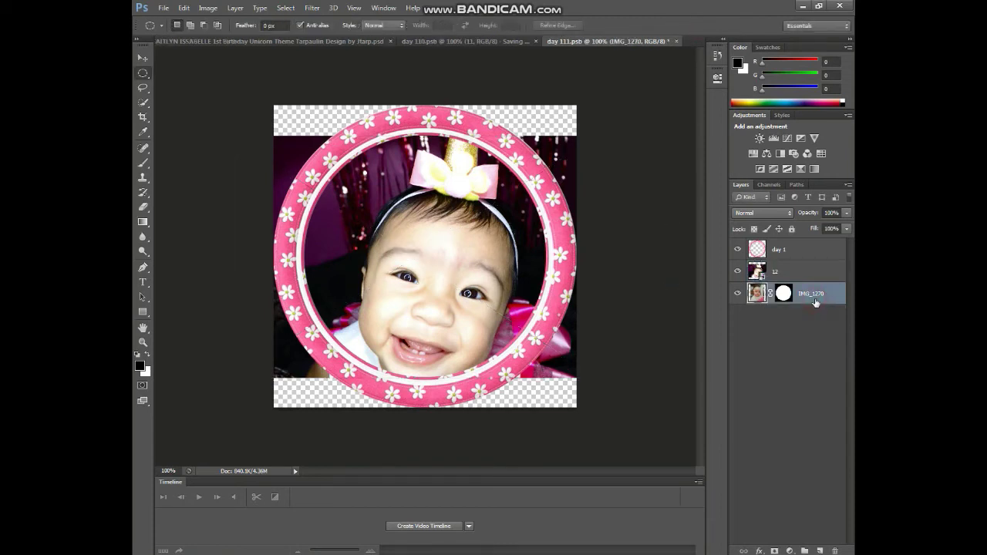
key(Delete)
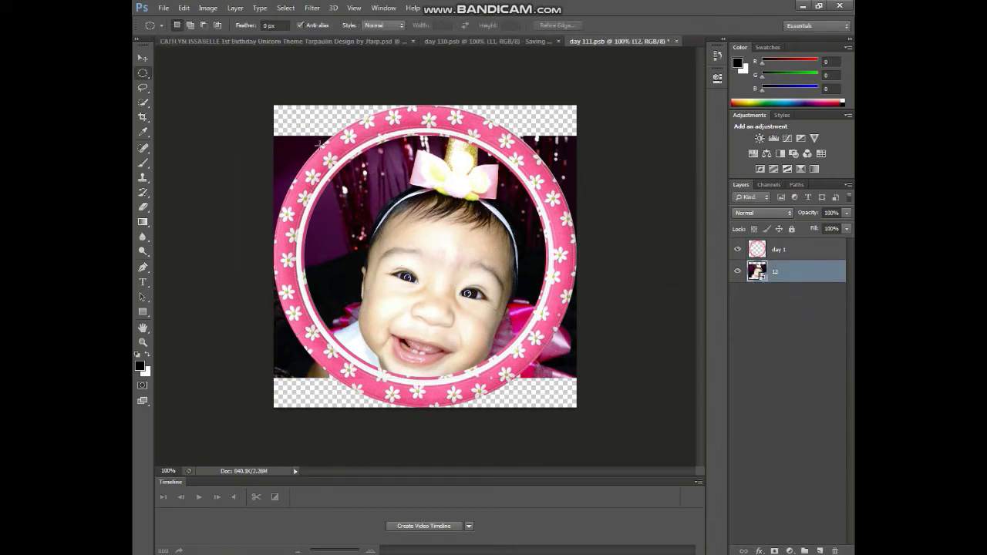
drag(303, 121, 579, 361)
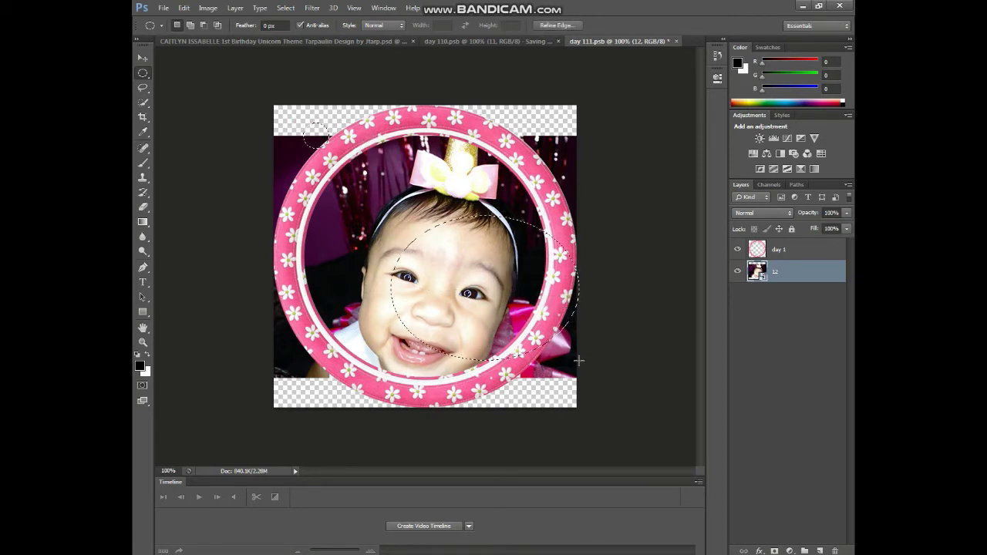
click(551, 340)
drag(298, 119, 584, 384)
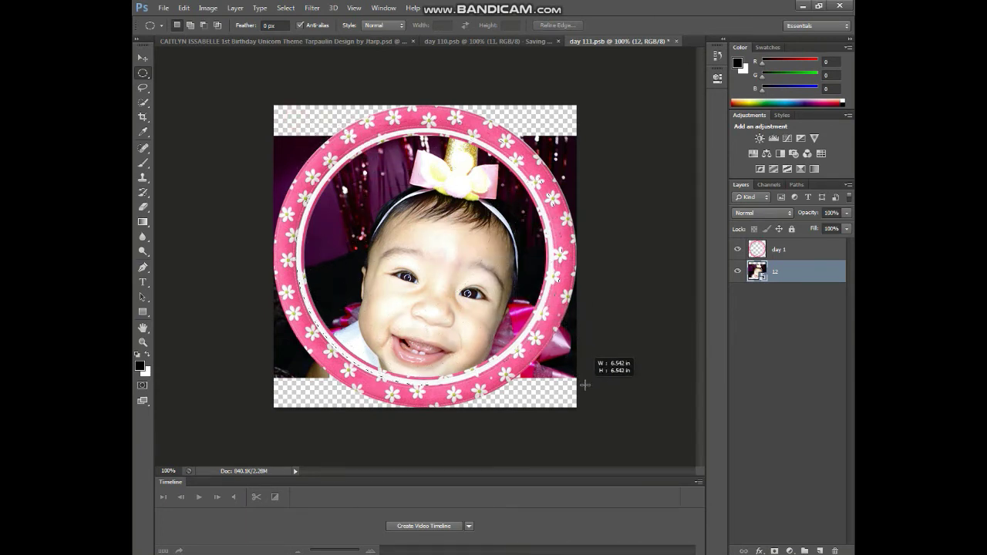
click(774, 551)
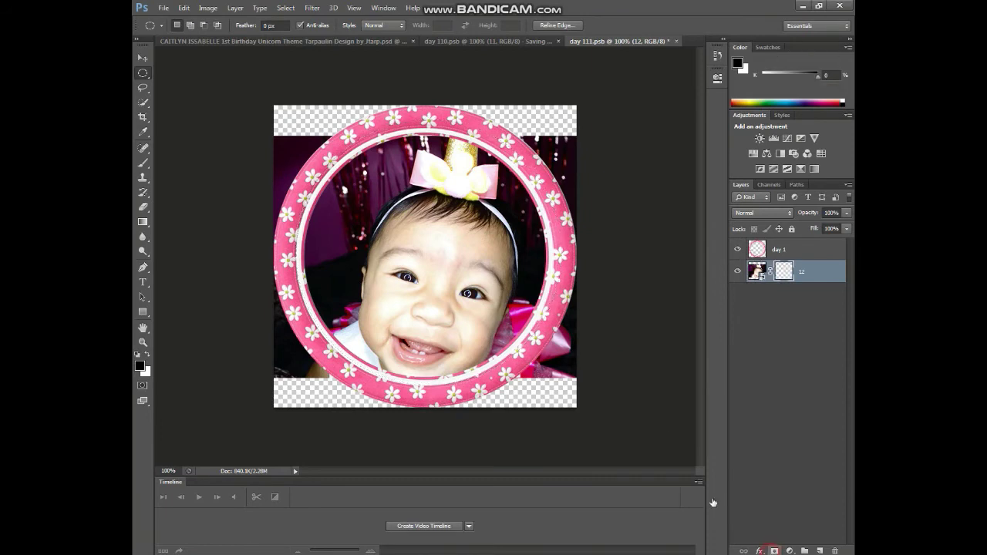
Save the frame document, then save the tarpaulin showing photo 12
key(ctrl+s)
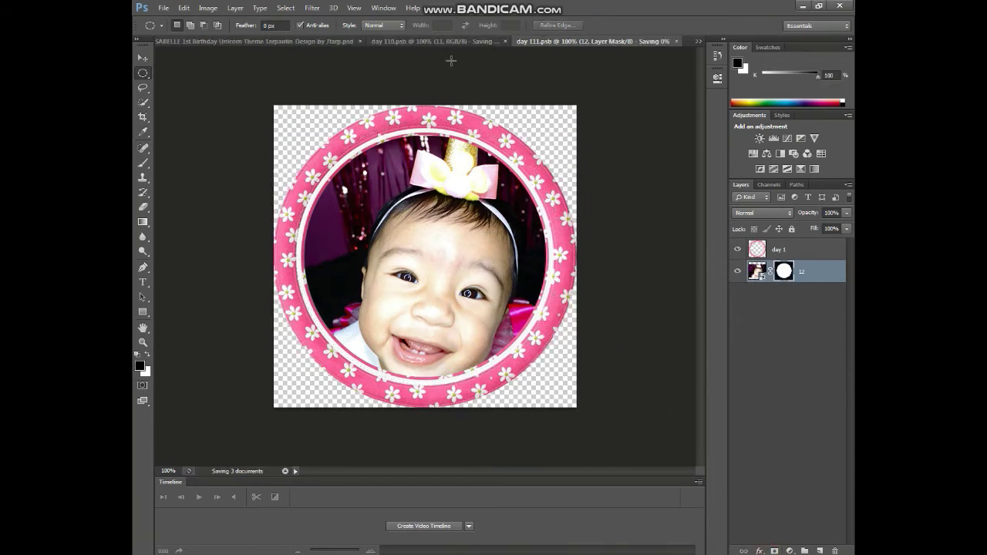
click(292, 42)
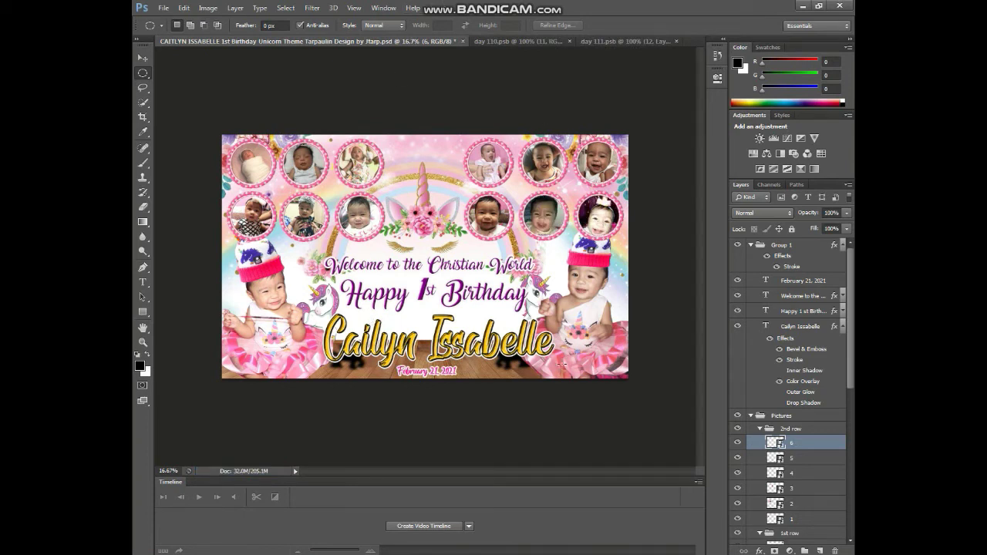
key(ctrl+s)
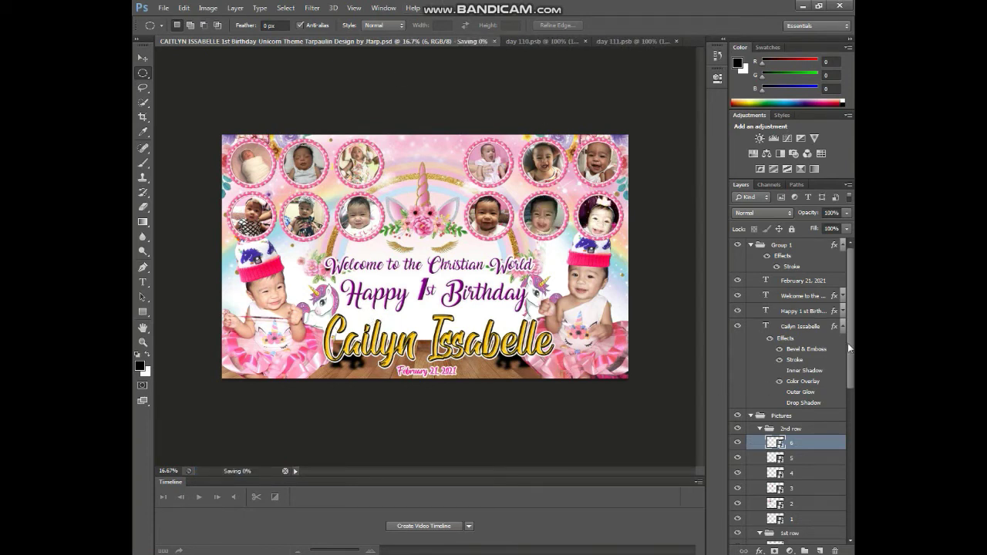
Hide and delete the 2 unicorns' Drop Shadow layer after briefly toggling the unicorns group
drag(851, 373, 850, 506)
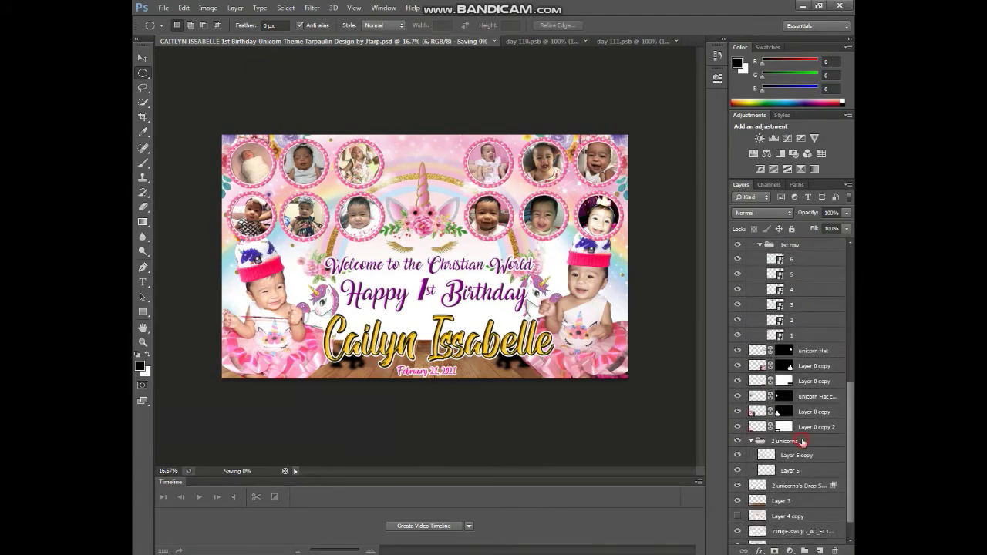
click(802, 441)
click(736, 441)
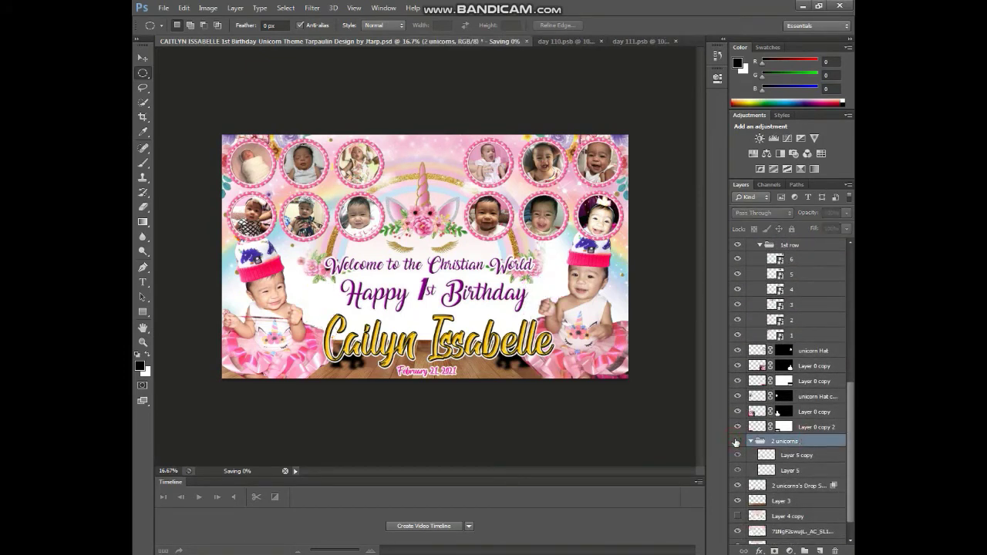
click(736, 441)
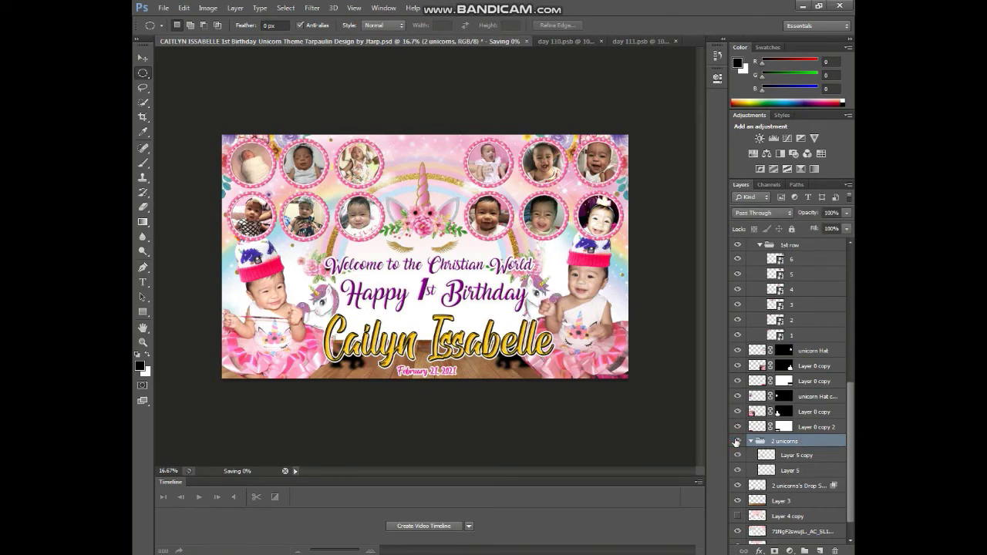
scroll(852, 461, down, 1)
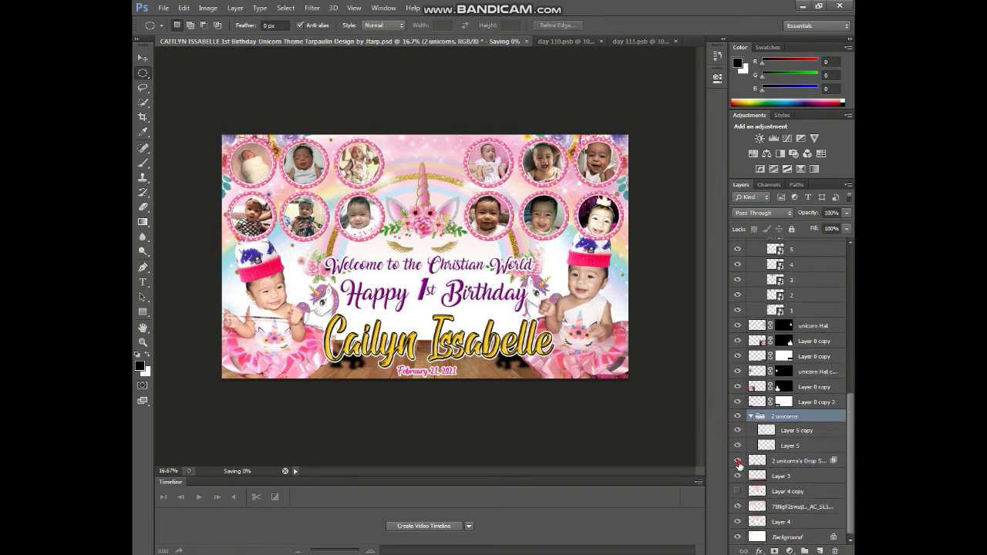
click(737, 460)
click(775, 461)
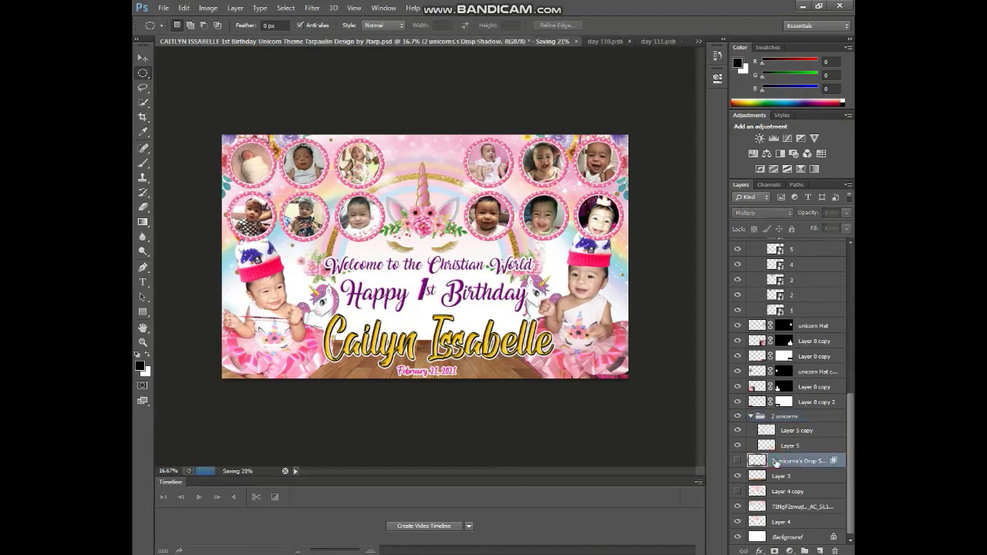
drag(776, 461, 834, 551)
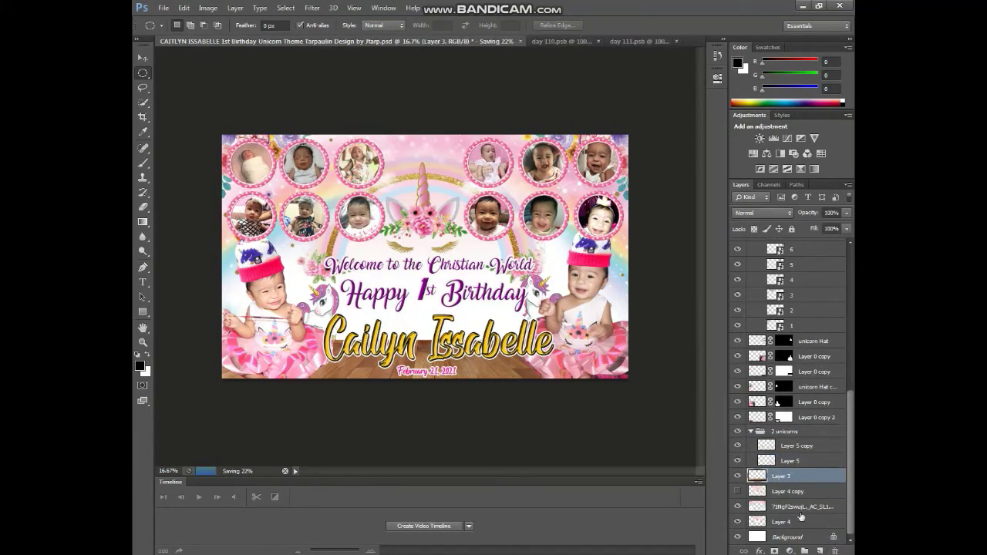
Select Layer 5, the unicorn Hat and Happy 1st Birthday text layers, then take the Move tool
click(805, 463)
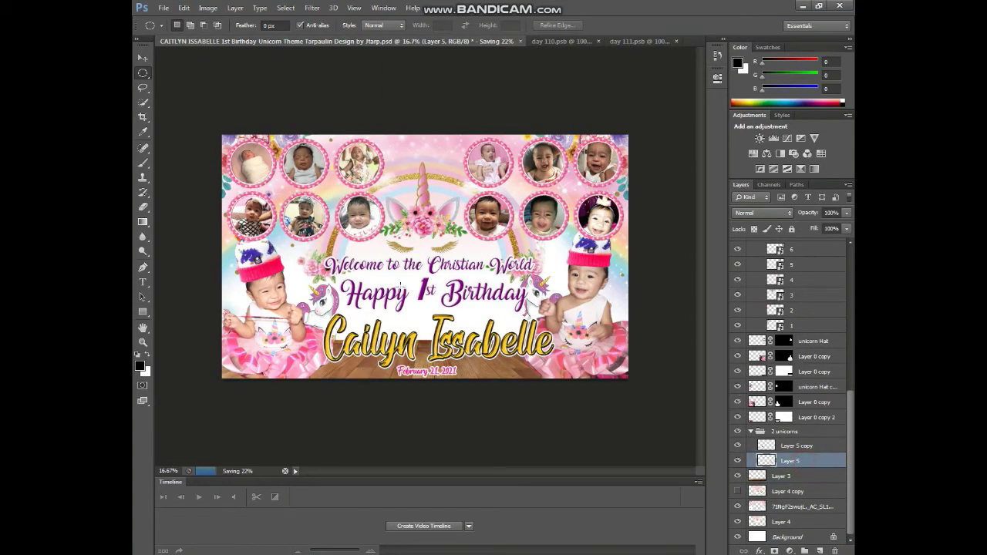
click(805, 343)
drag(848, 401, 851, 255)
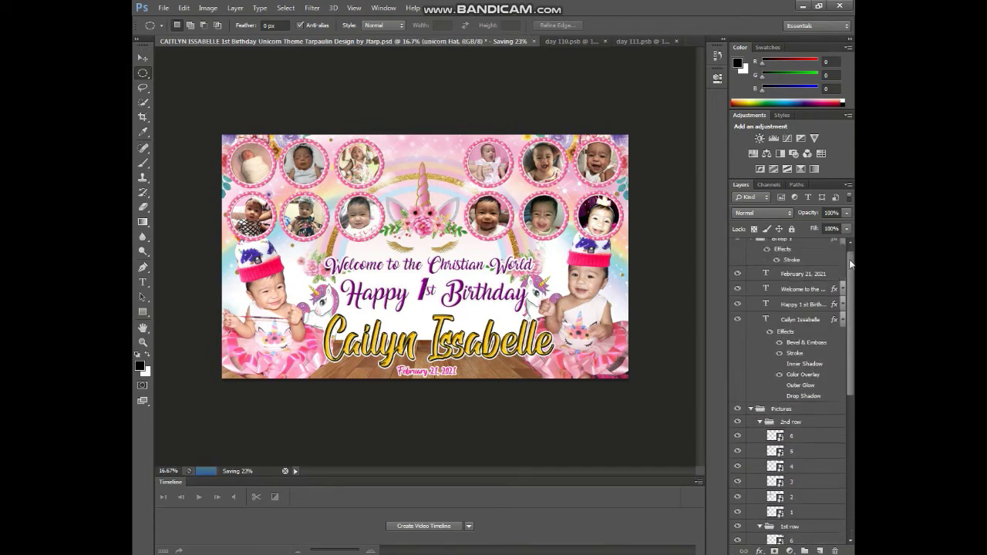
click(797, 311)
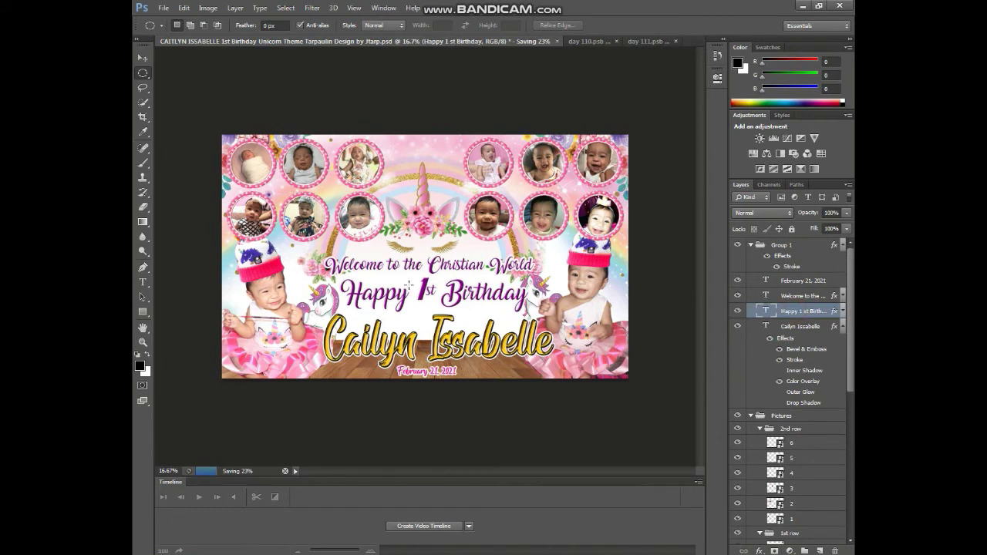
click(142, 59)
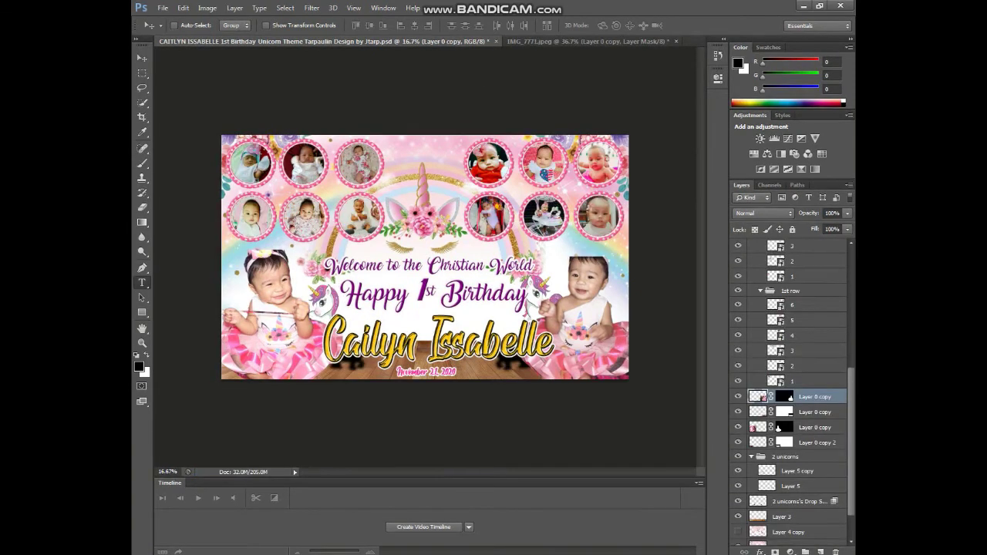
Retype 'November' in the date layer as 'Febr', checking the client's chat for the correct date
key(t)
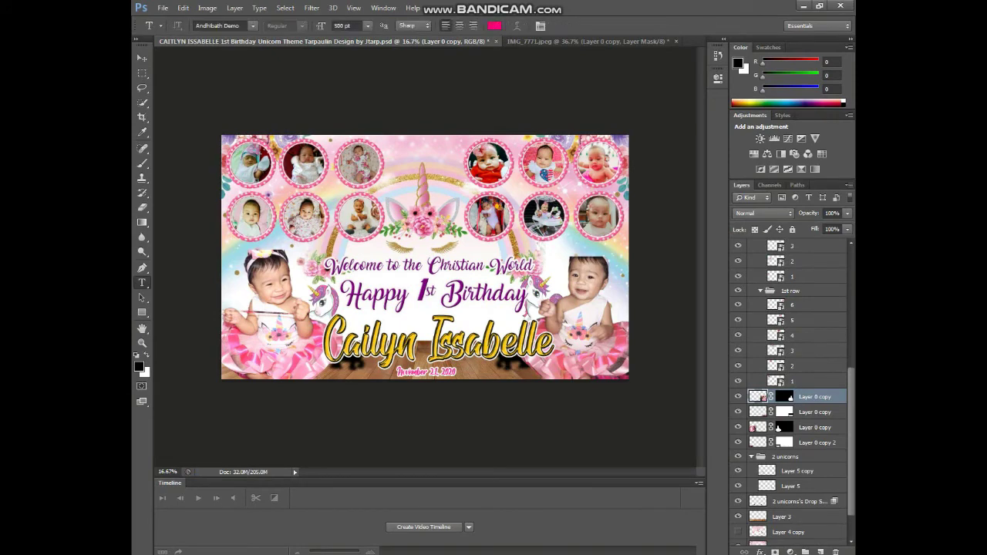
key(alt+period)
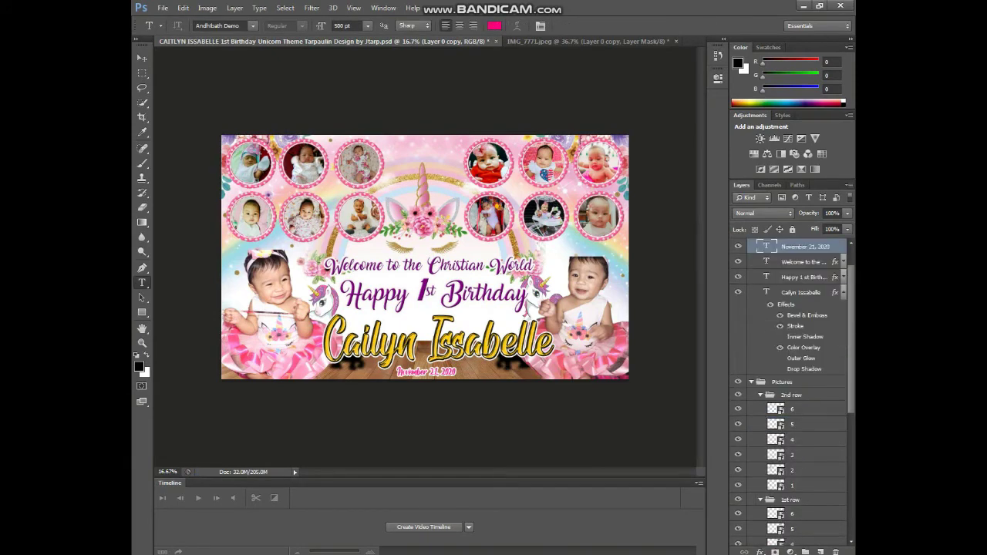
double_click(408, 372)
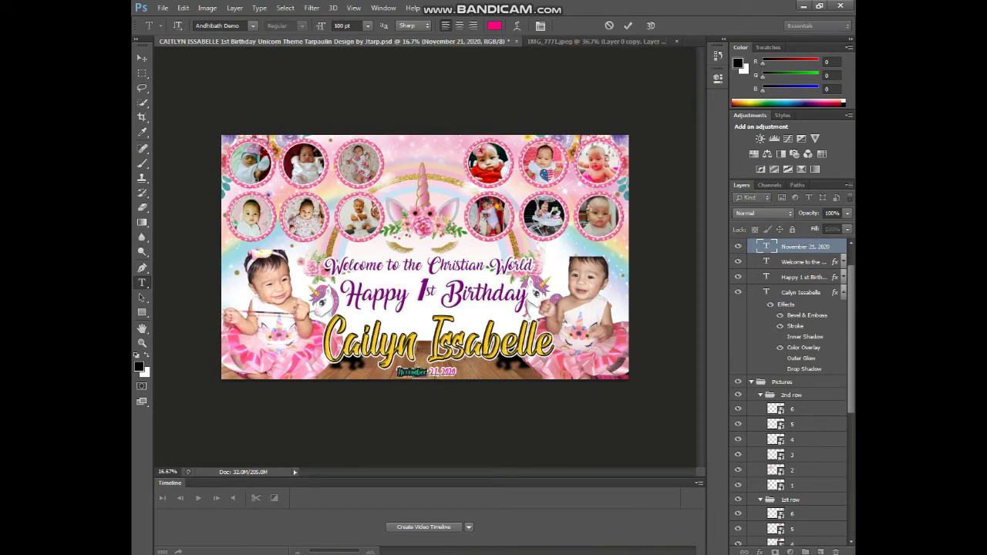
key(ctrl+h)
text(Febr)
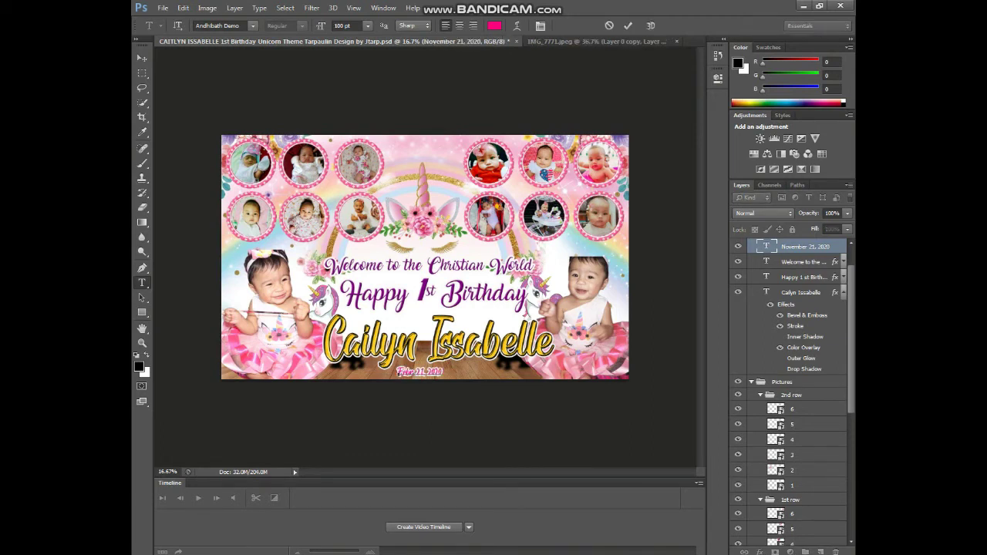
text(ua)
key(BackSpace)
key(BackSpace)
key(alt+Tab)
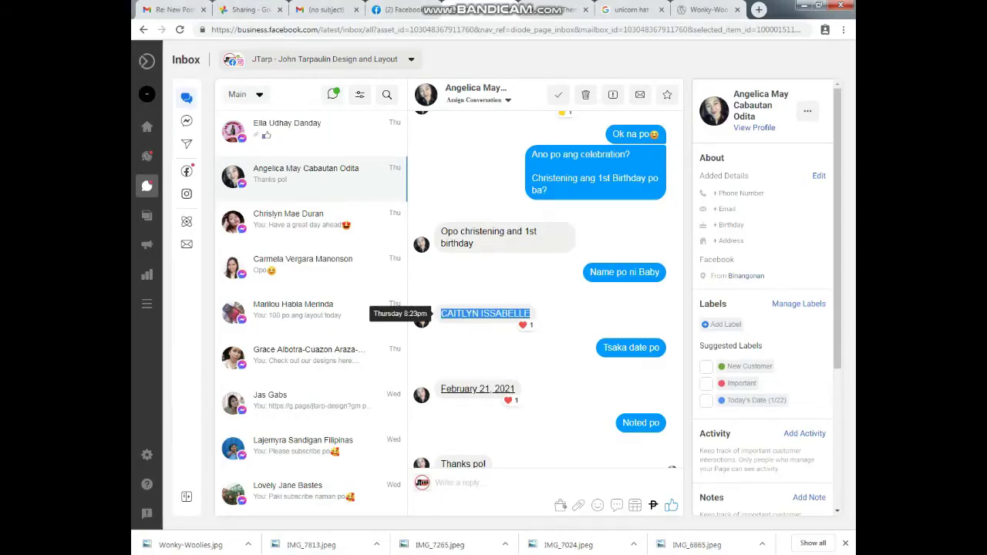
key(alt+Tab)
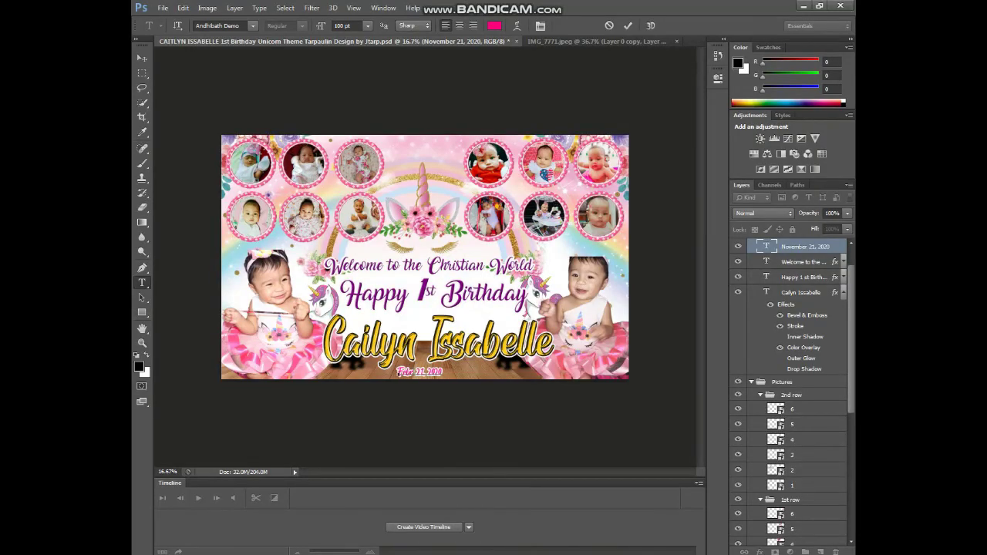
Commit the date as February 21, 2021, select Layer 0 copy, and close IMG_7771.jpeg
text(uary)
click(628, 26)
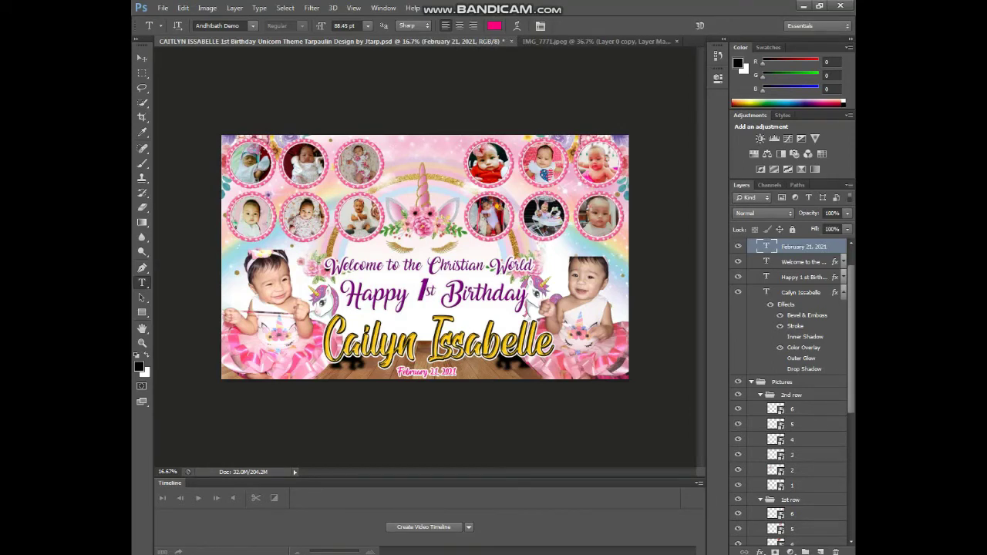
scroll(790, 392, down, 3)
scroll(790, 392, down, 3)
scroll(790, 392, down, 3)
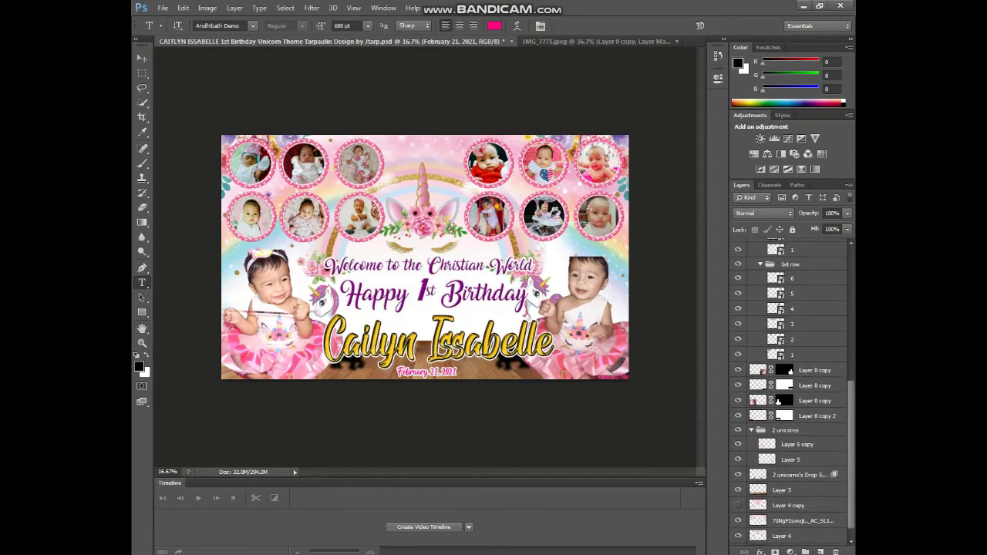
click(809, 370)
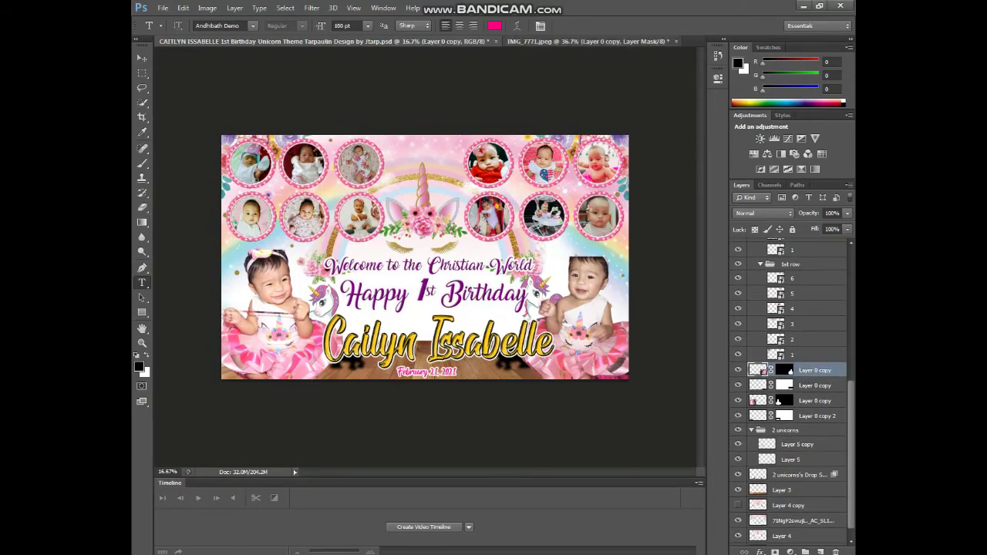
click(586, 40)
key(ctrl+w)
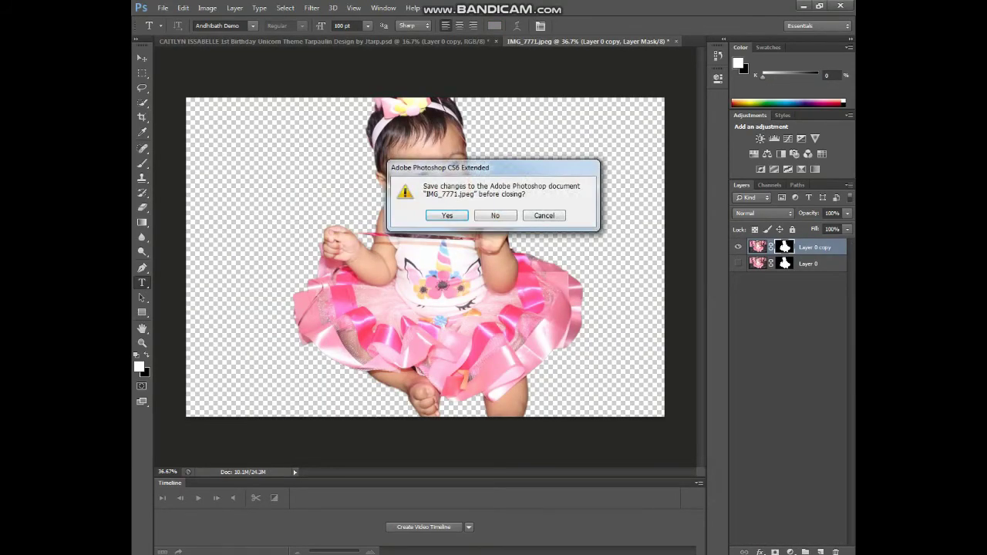
Discard IMG_7771.jpeg changes and open Wonky-Woolies.jpg from tarp > a materials > Unicorn
click(495, 215)
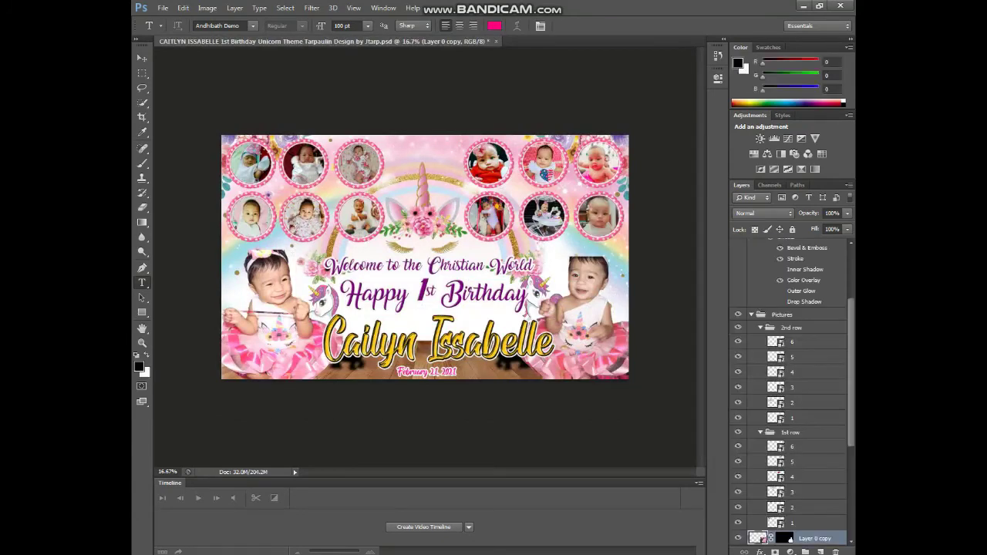
key(ctrl+o)
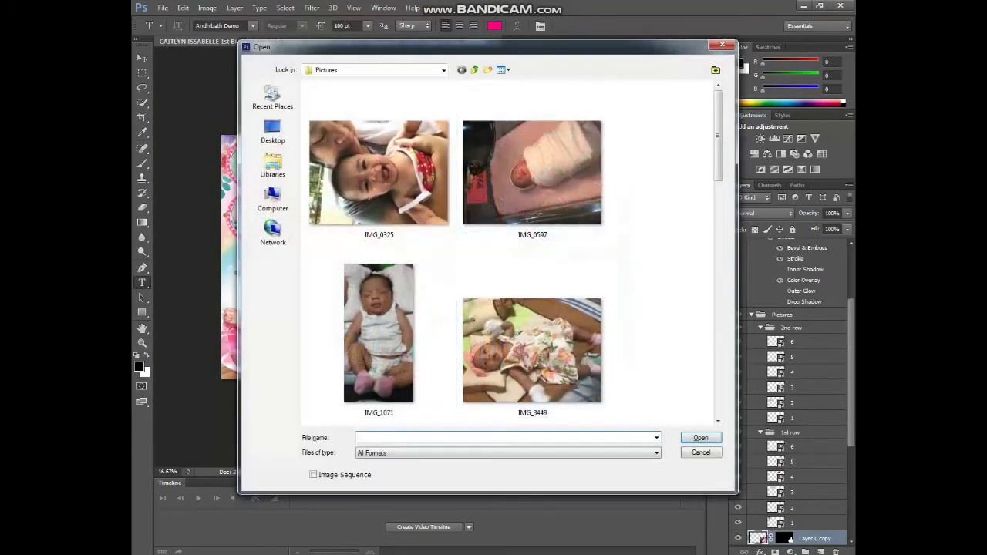
click(474, 70)
click(474, 70)
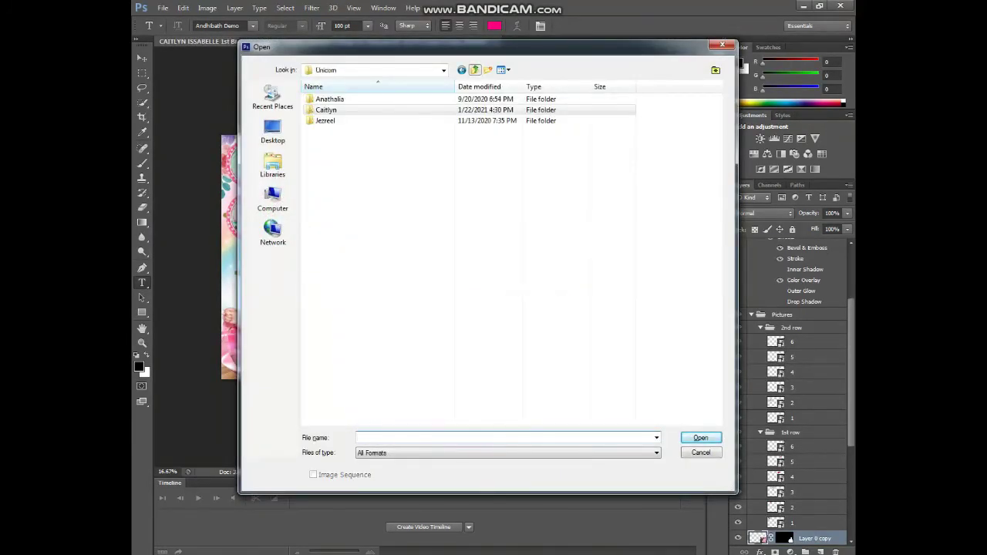
click(474, 70)
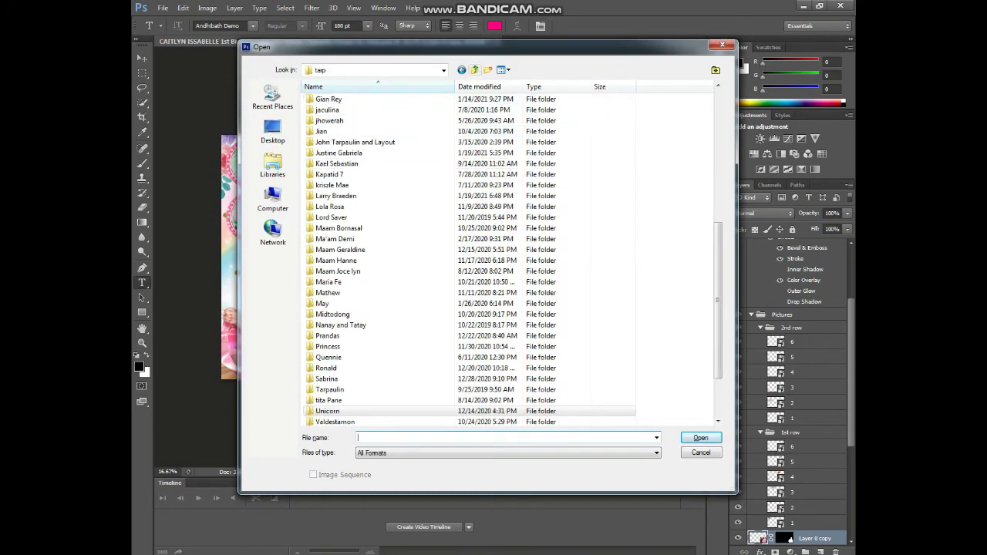
scroll(463, 262, up, 5)
scroll(462, 262, up, 3)
double_click(332, 109)
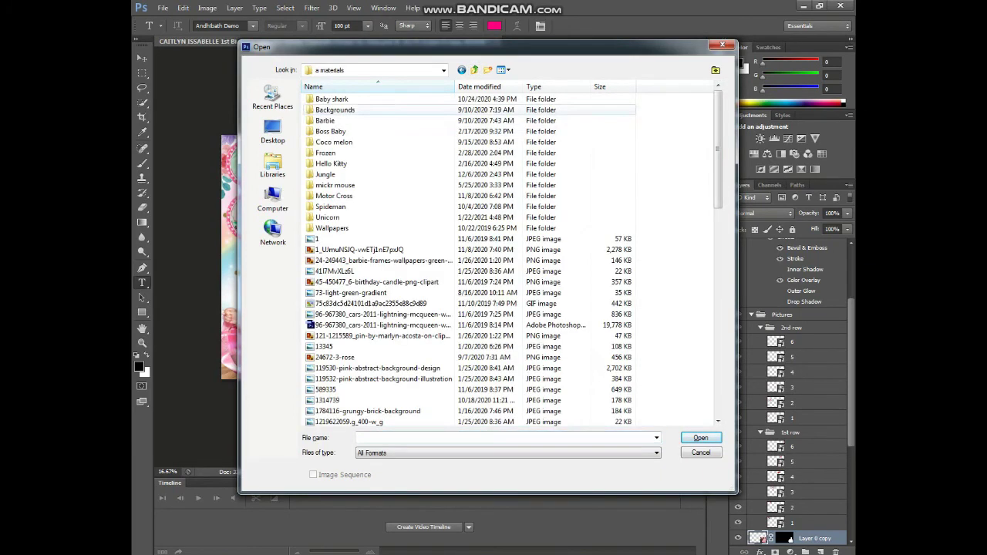
double_click(327, 217)
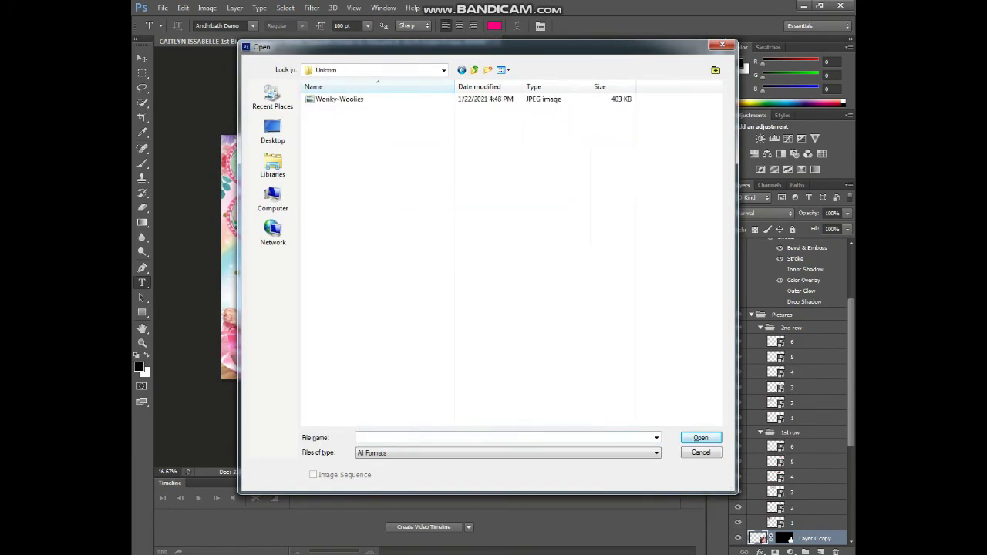
click(339, 98)
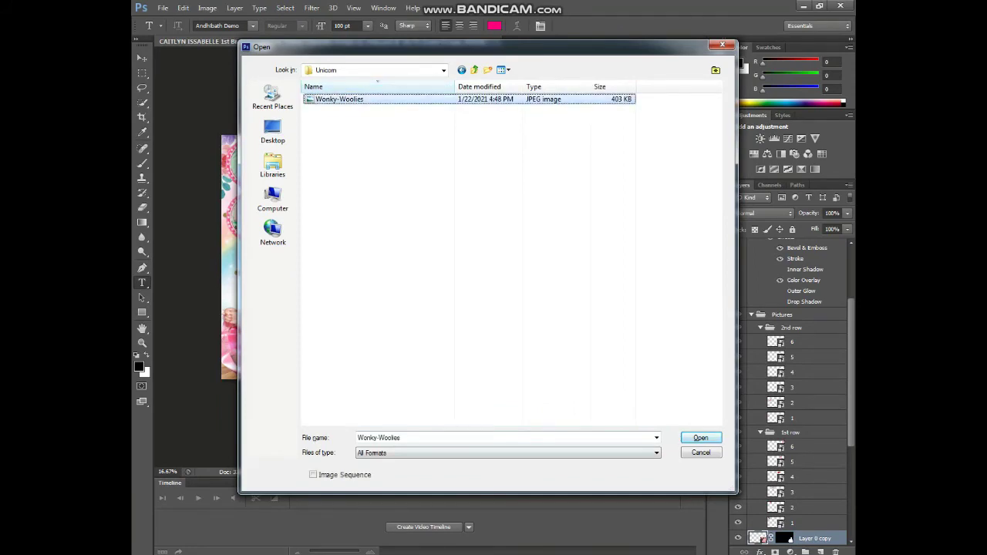
click(700, 437)
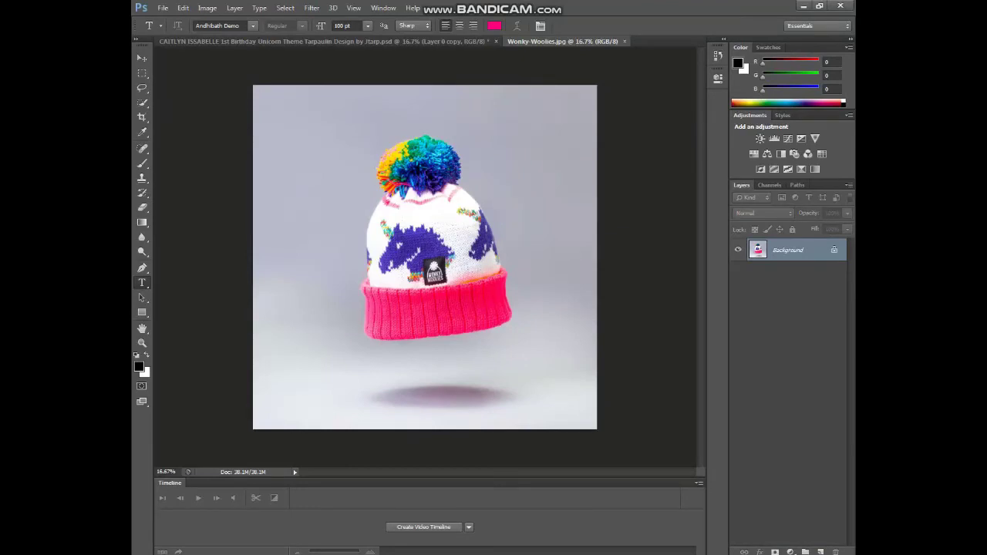
Convert the hat photo's background to Layer 0 and quick-select the pom-pom and white body at brush 175
double_click(787, 249)
key(Return)
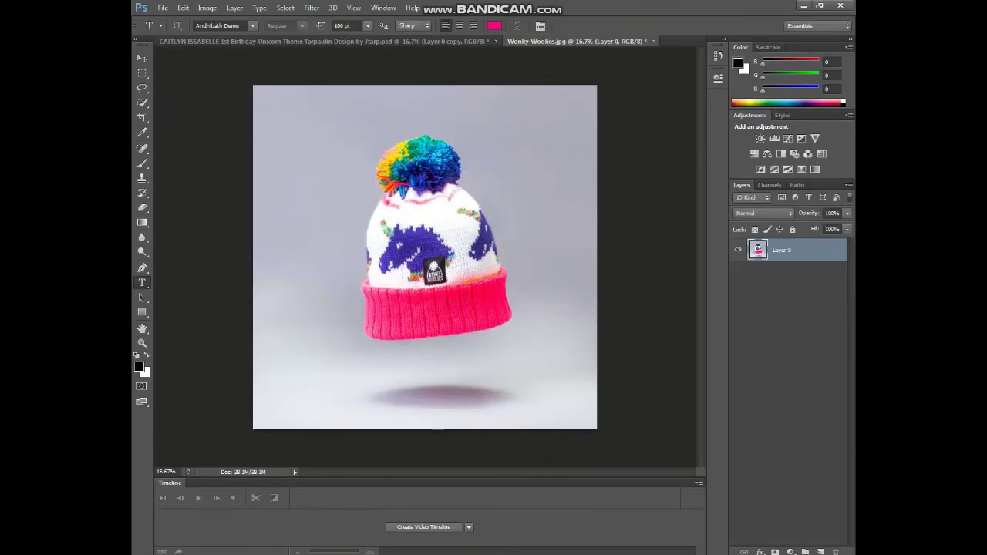
key(w)
key(bracketright)
key(bracketright)
key(bracketright)
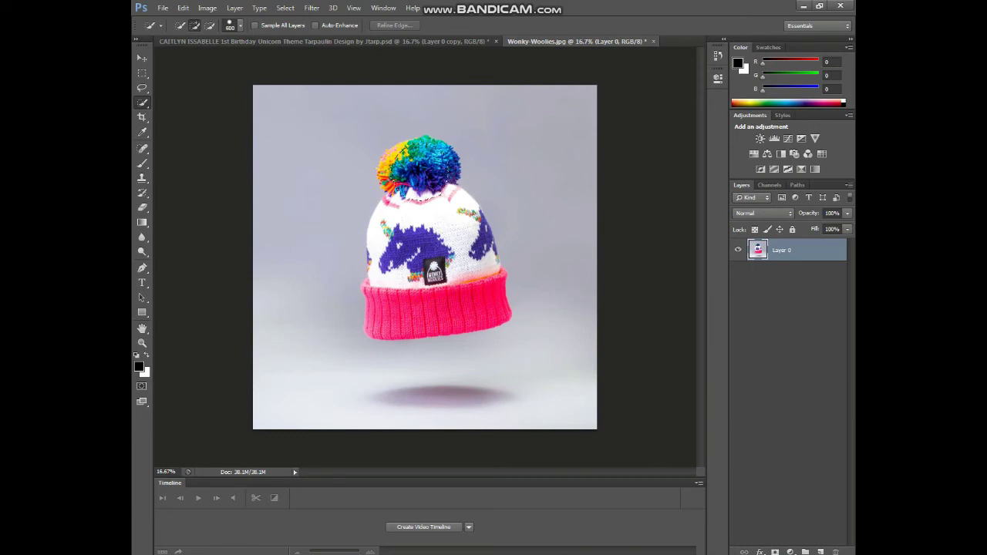
click(419, 164)
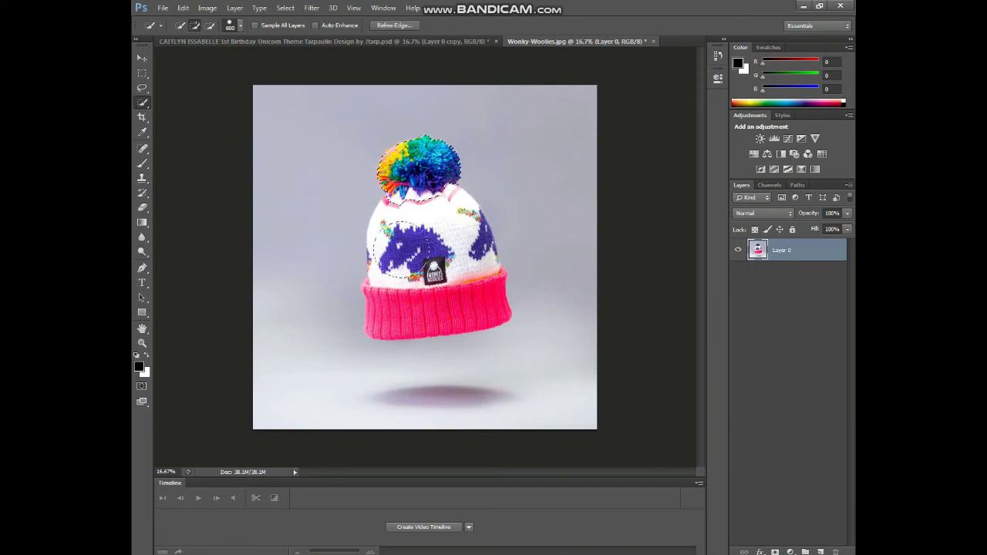
drag(401, 250, 463, 239)
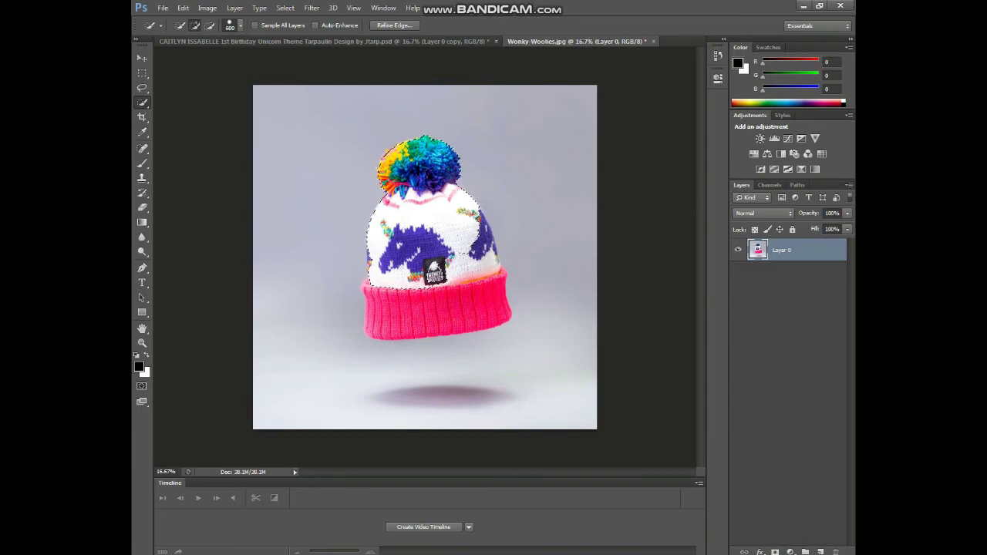
Extend the selection over the pink cuff and add a layer mask hiding the grey background
click(434, 270)
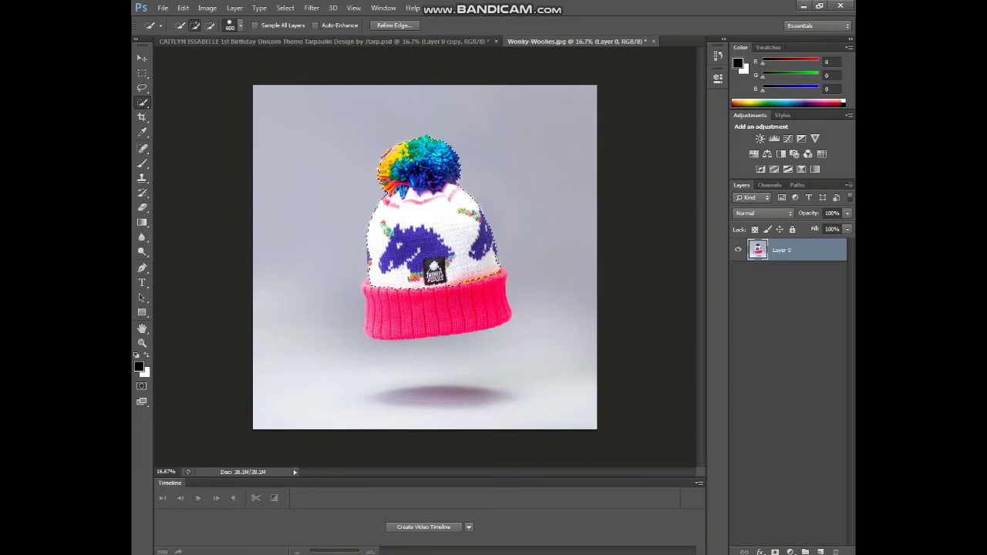
click(472, 299)
click(472, 305)
click(397, 309)
click(401, 316)
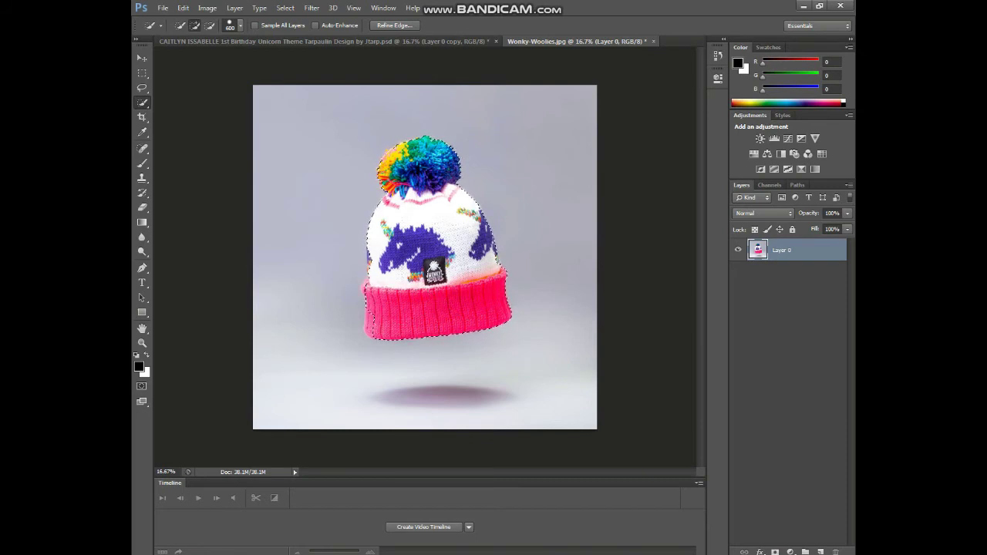
key(bracketleft)
key(bracketleft)
key(bracketleft)
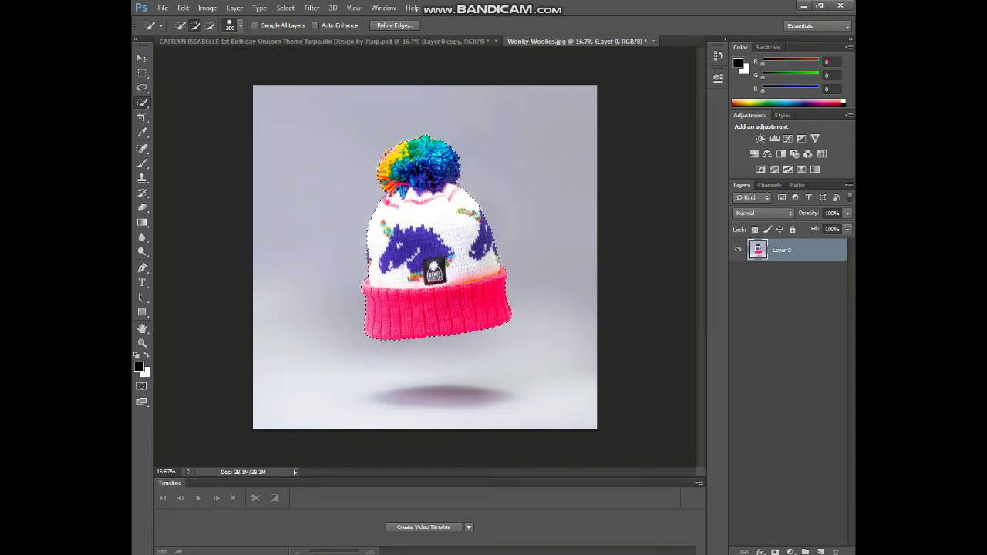
click(774, 552)
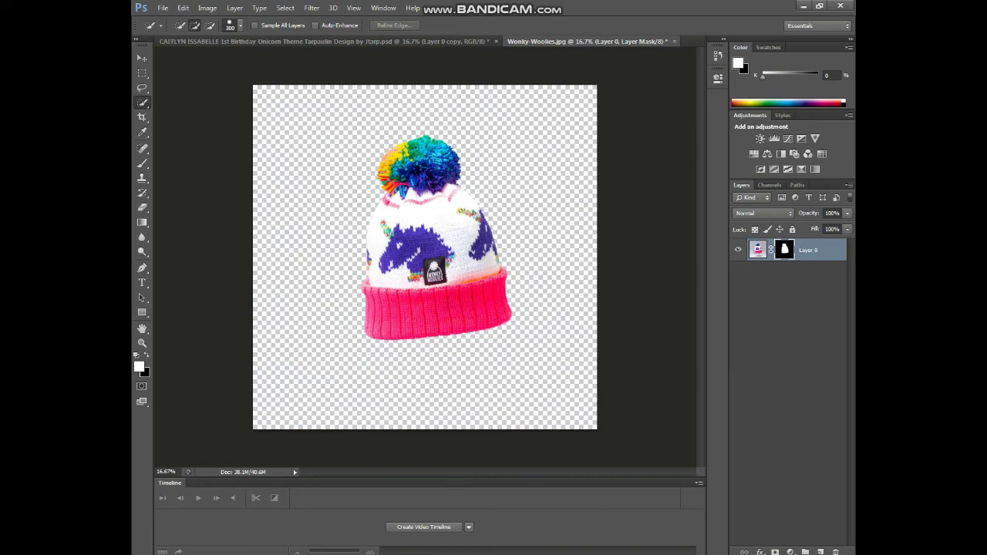
Refine the hat mask's pom-pom edge with On Layers view and brush 50, then drag the hat into the tarpaulin
right_click(784, 250)
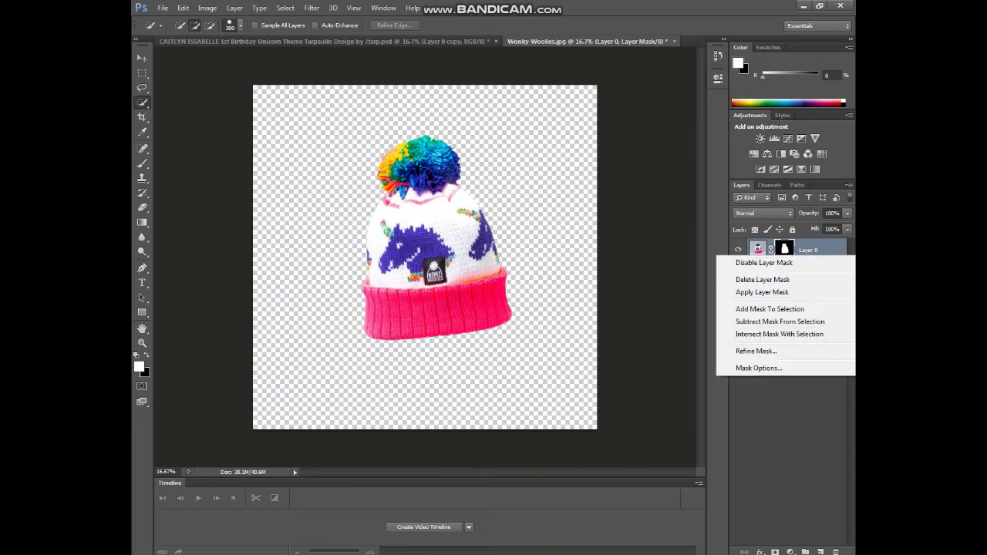
click(755, 351)
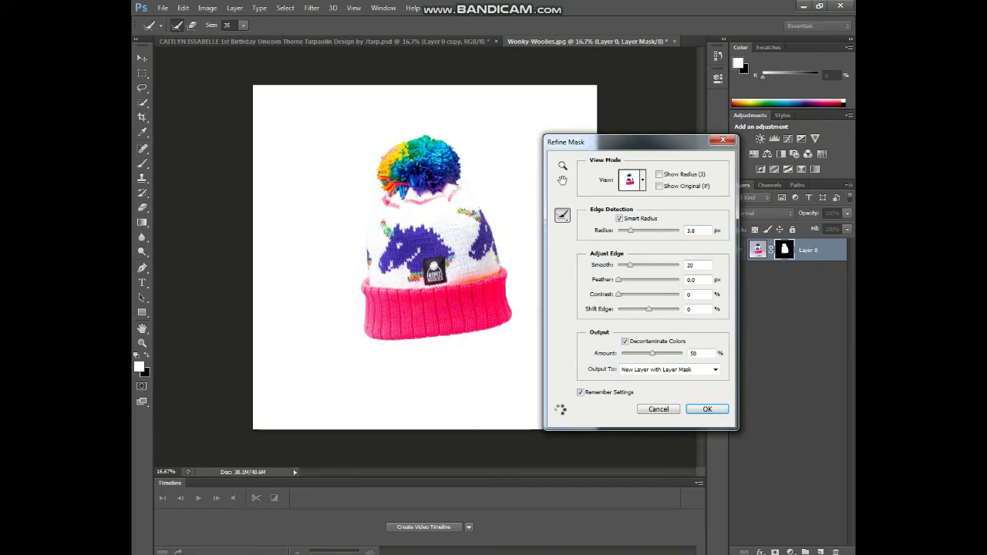
click(641, 179)
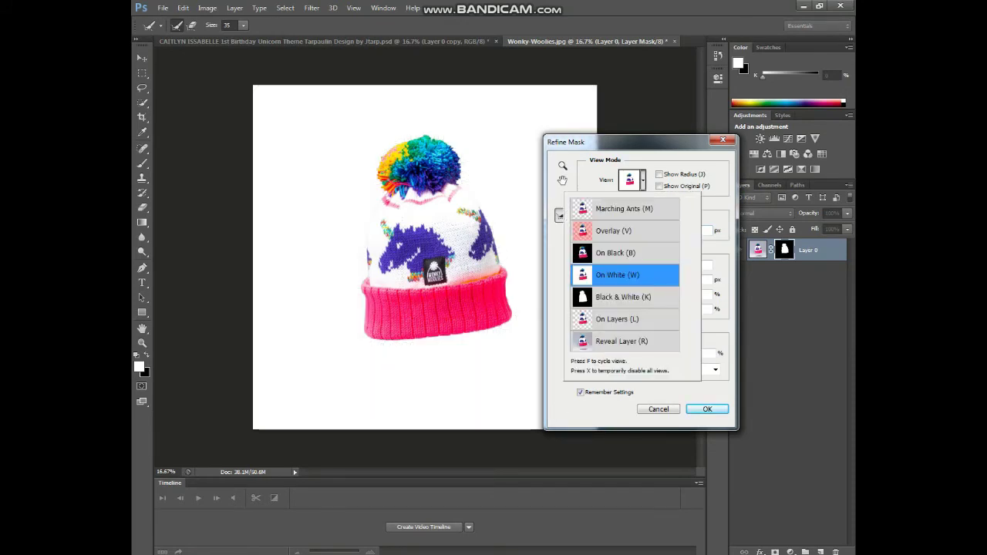
key(Down)
key(Down)
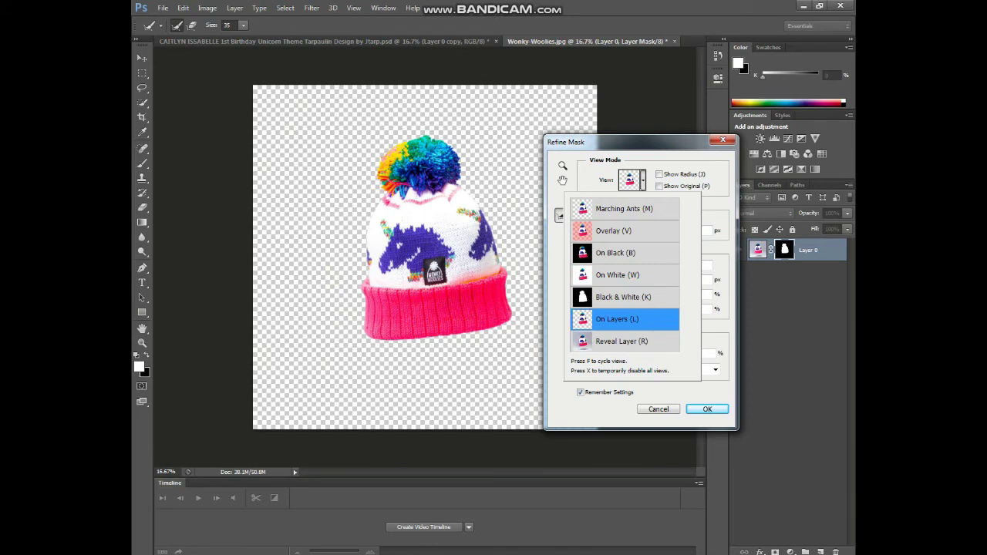
key(Return)
key(Return)
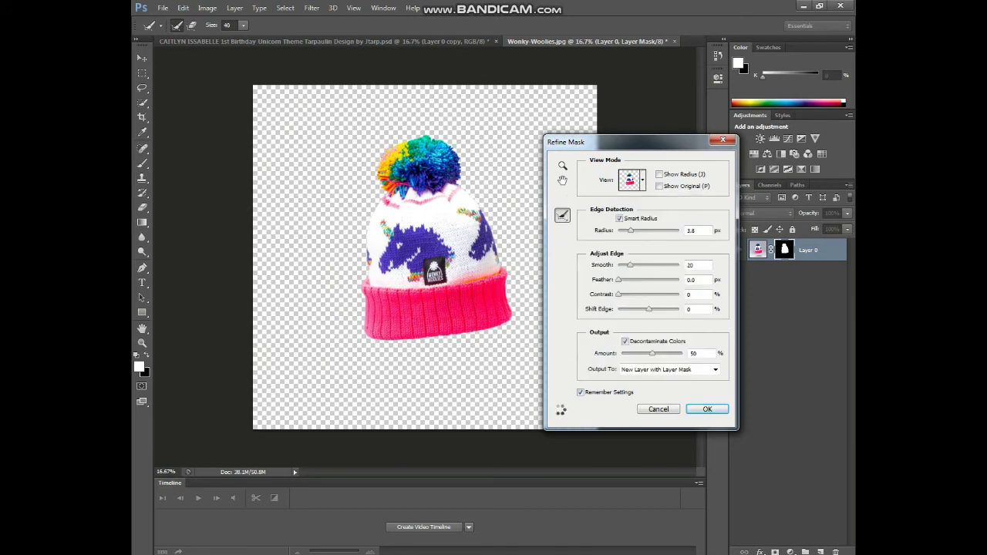
key(bracketright)
mouse_move(391, 145)
mouse_down()
mouse_move(432, 133)
mouse_move(461, 183)
mouse_up()
key(Return)
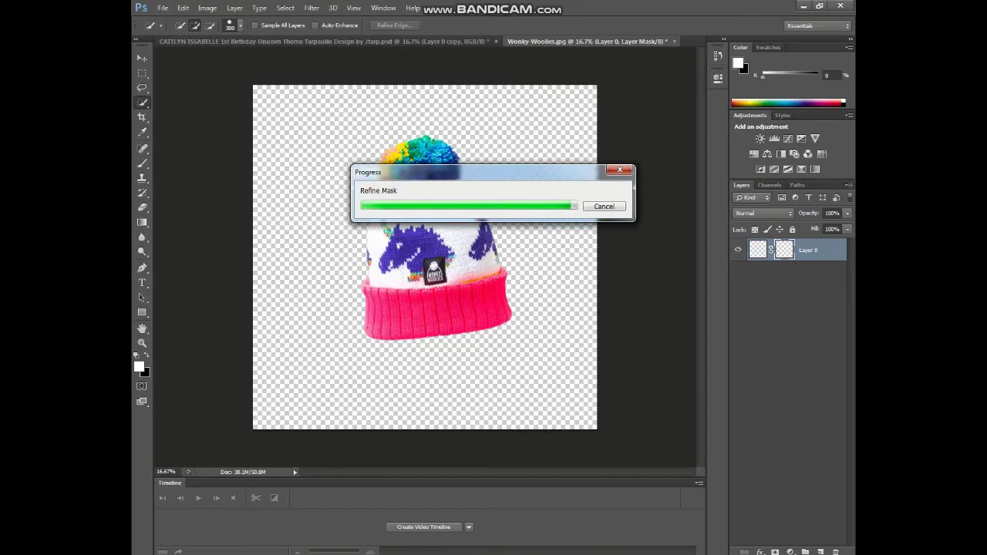
key(v)
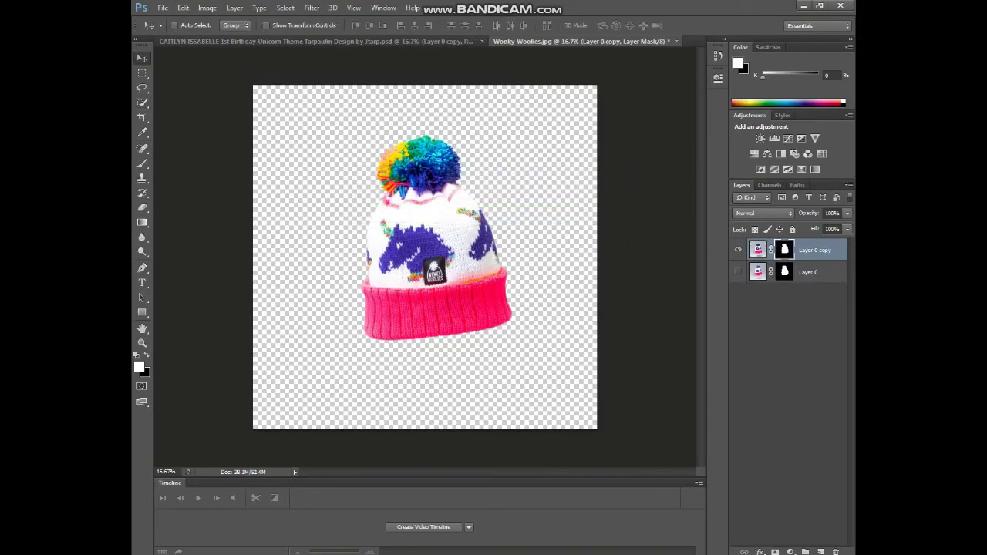
mouse_move(432, 158)
mouse_down()
mouse_move(377, 43)
mouse_move(424, 254)
mouse_move(575, 301)
mouse_move(572, 168)
mouse_move(558, 179)
mouse_up()
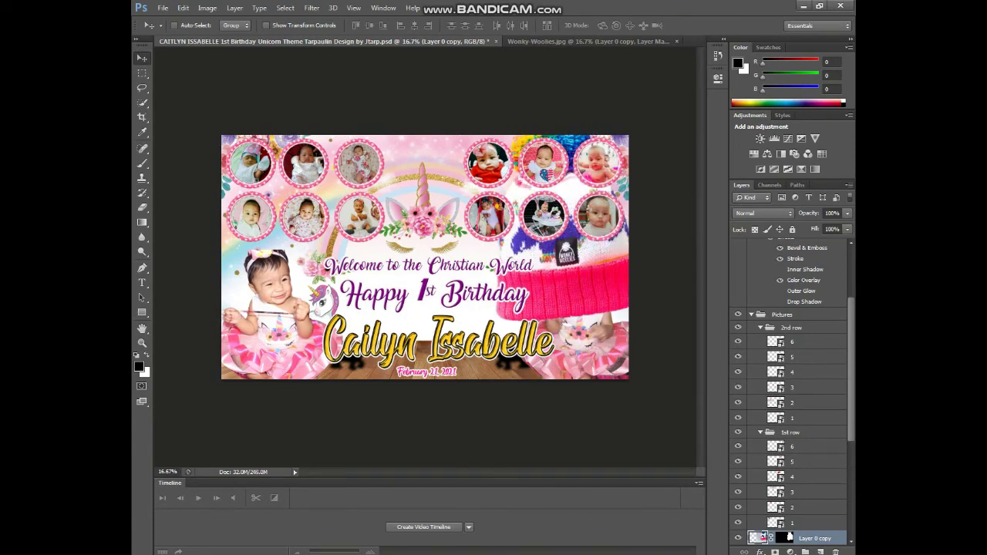
Scale the beanie to about 28%, tilt it 9.17° and seat it on the right baby's head
key(ctrl+t)
drag(384, 65, 500, 182)
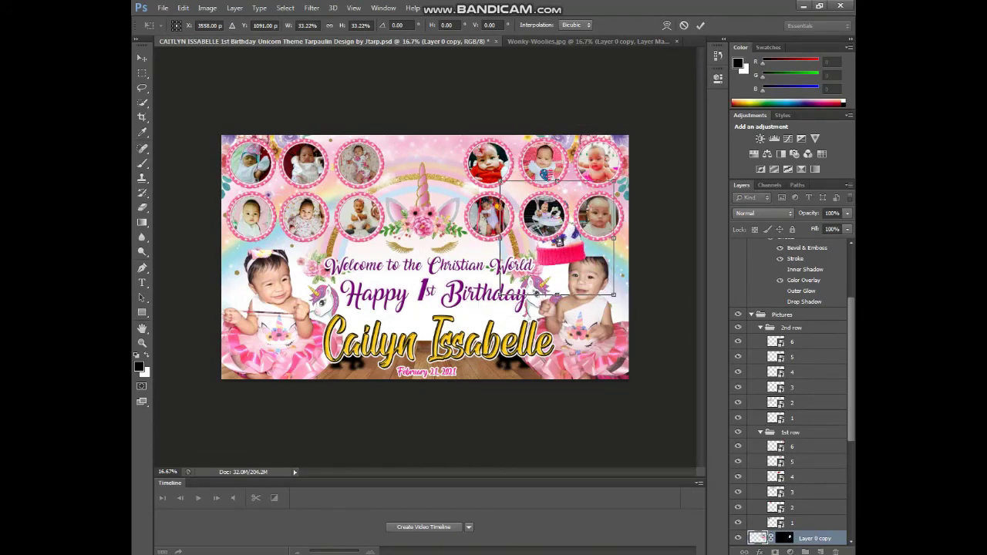
drag(560, 242, 587, 244)
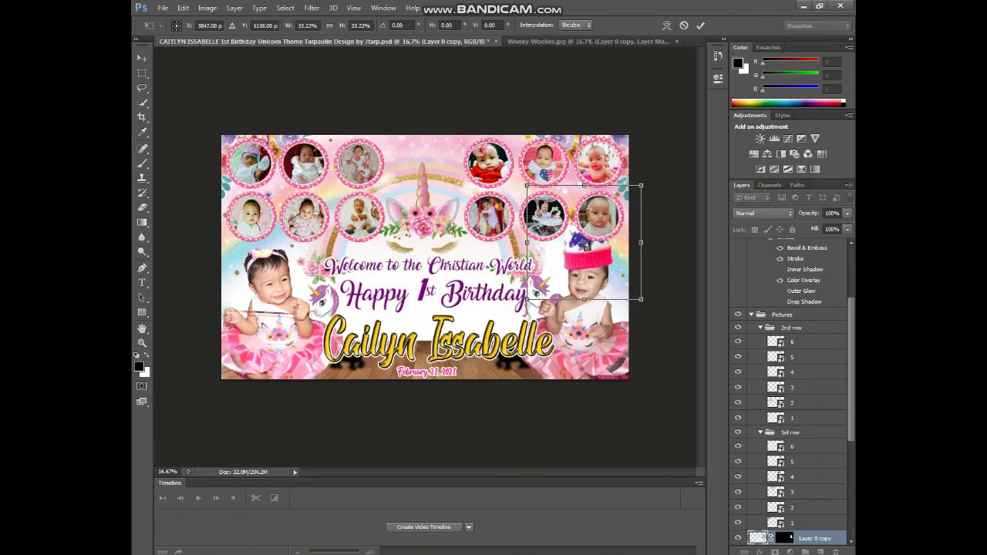
drag(659, 167, 680, 174)
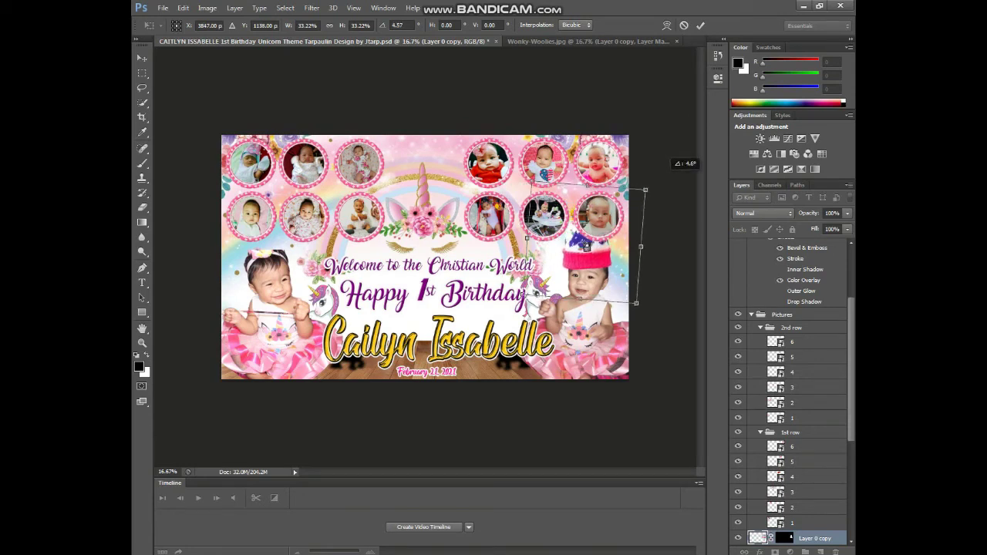
drag(586, 247, 588, 243)
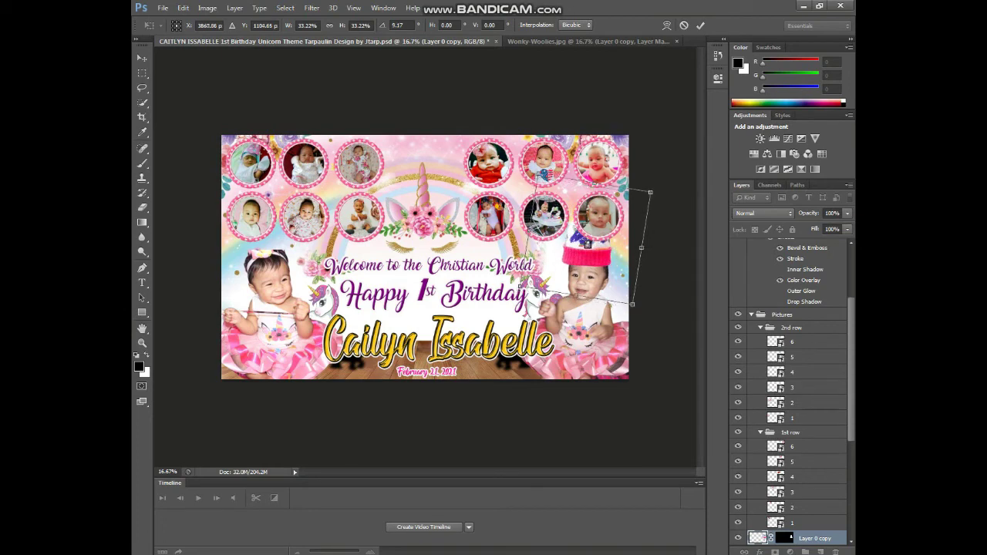
drag(651, 191, 630, 205)
drag(577, 249, 590, 245)
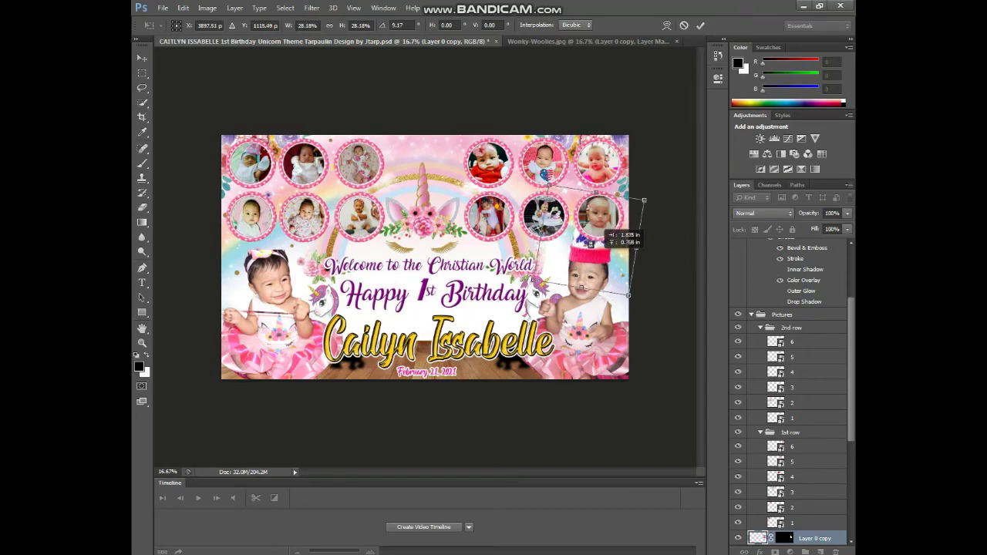
drag(590, 245, 580, 286)
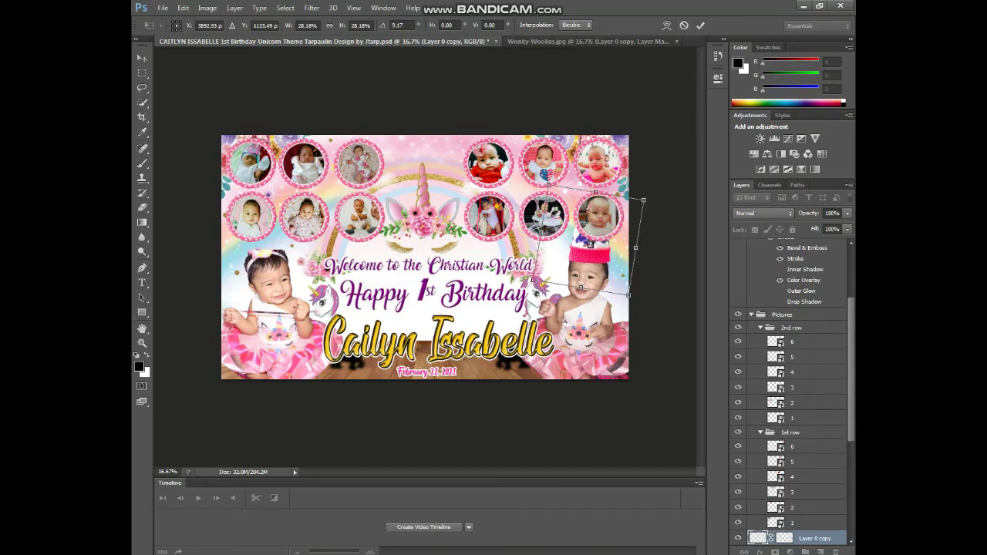
drag(581, 287, 580, 290)
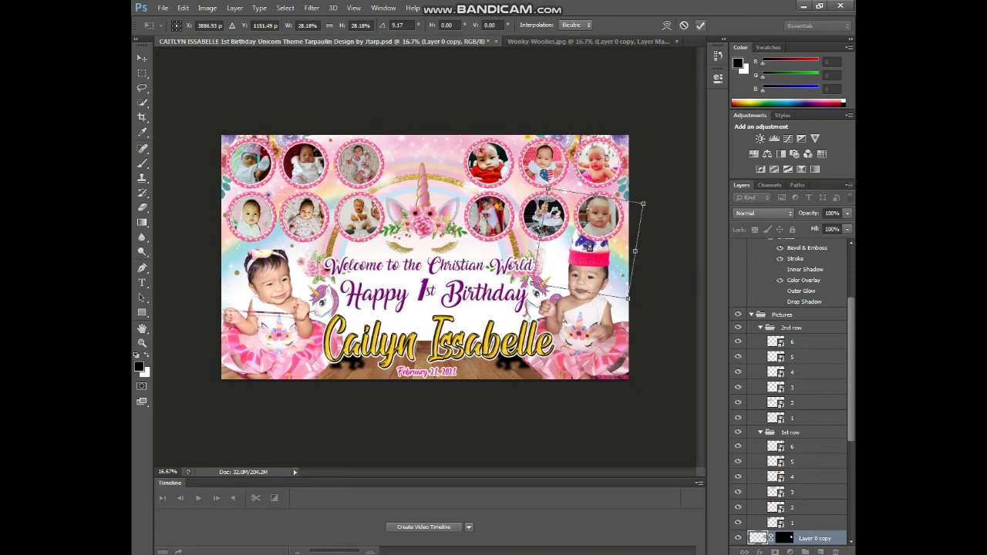
key(Return)
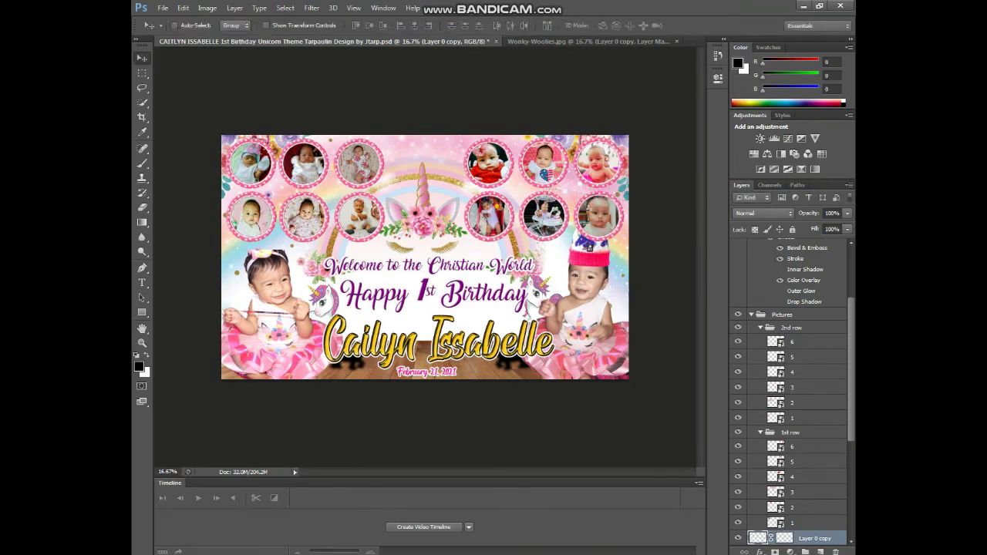
Shrink the left baby photo to about 93% and shift it slightly right
scroll(779, 445, down, 5)
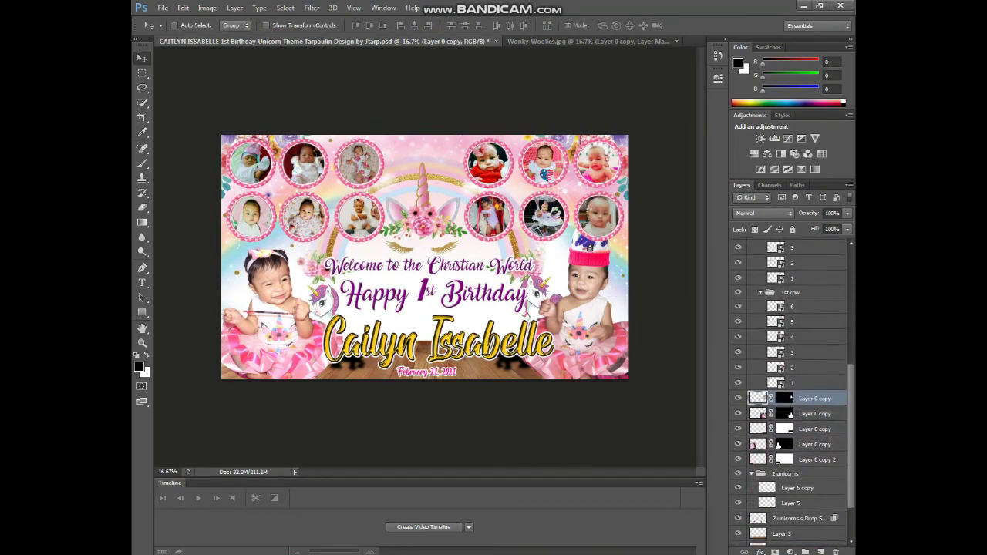
click(778, 445)
key(ctrl+t)
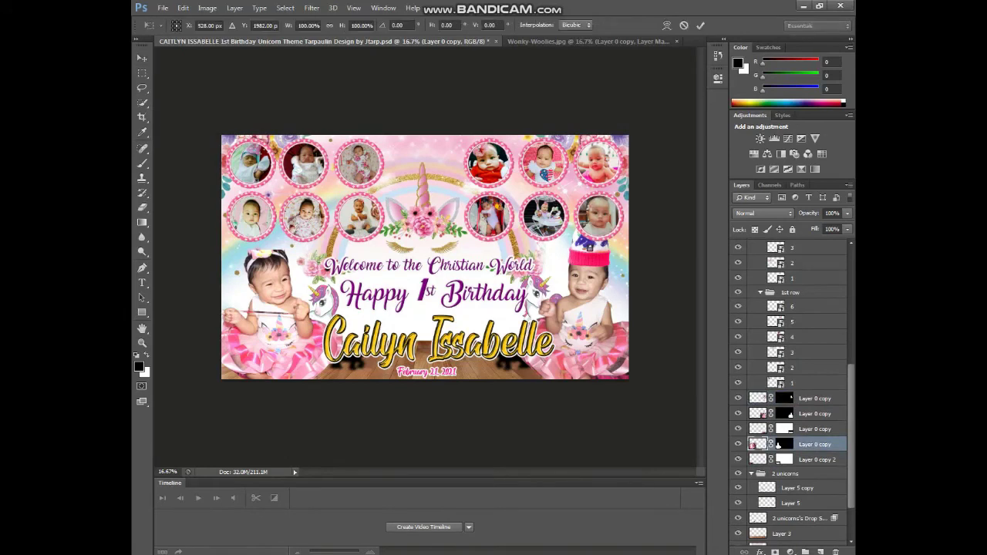
drag(379, 248, 364, 261)
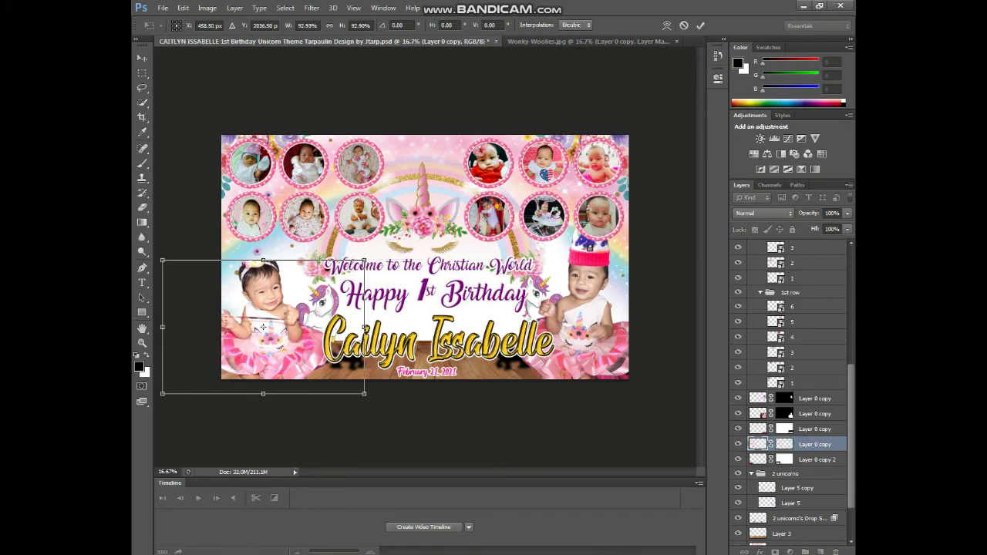
drag(263, 327, 266, 327)
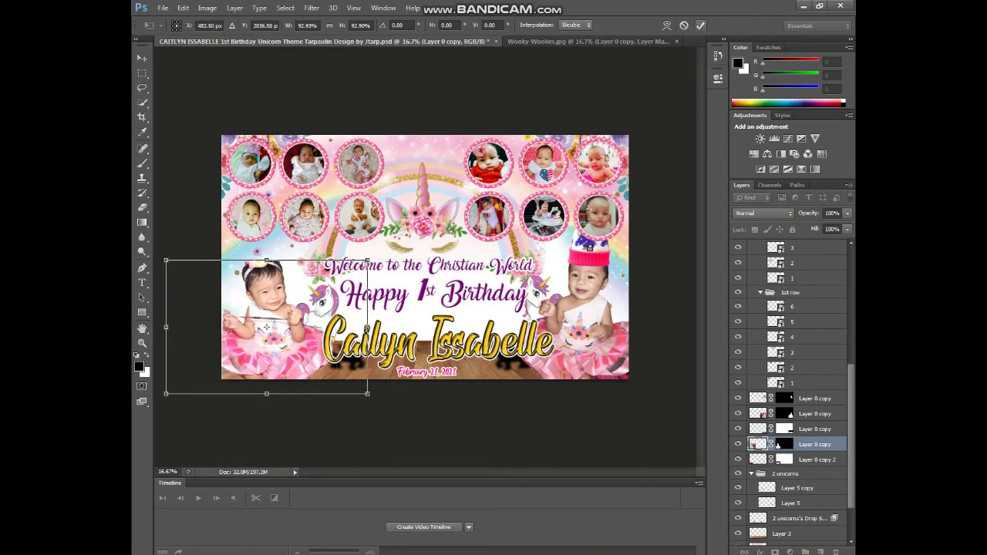
key(Return)
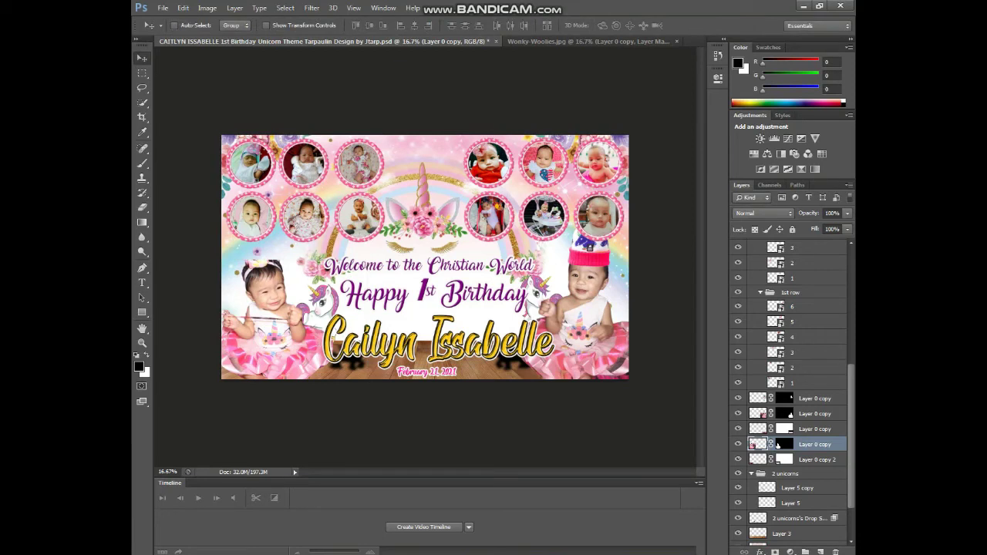
Rename the hat layer to 'unicorn Hat'
click(815, 397)
double_click(814, 398)
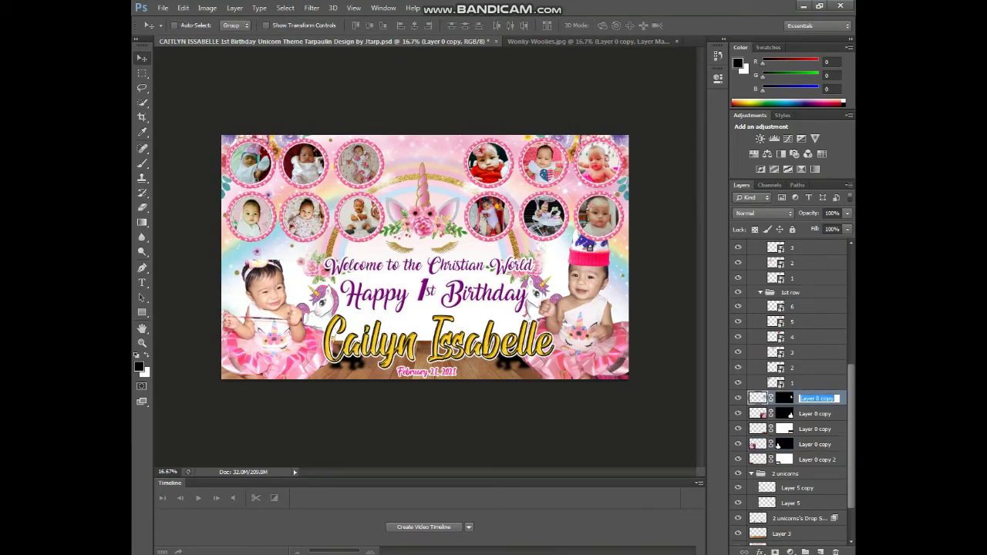
text(unicorn H)
text(at)
key(Return)
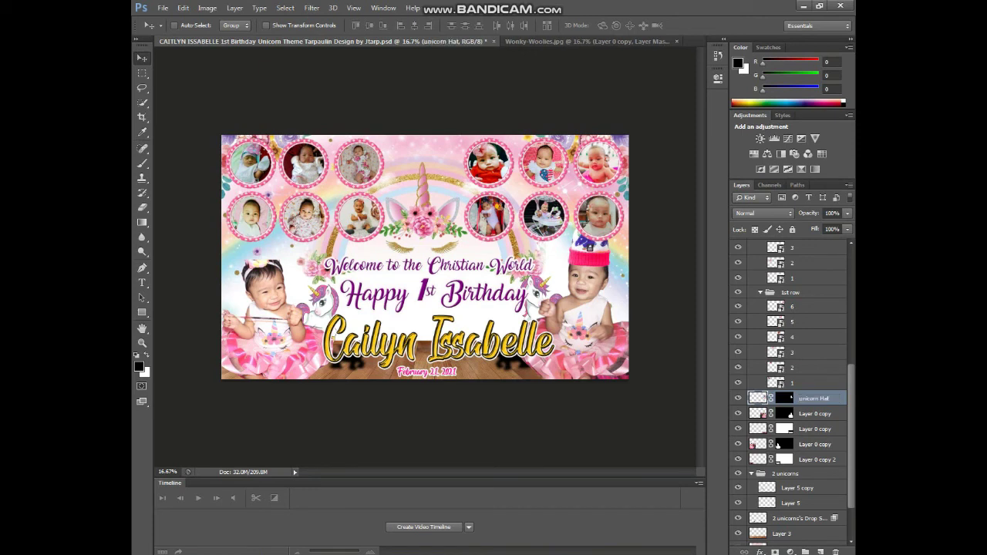
Duplicate it as 'unicorn Hat copy', move it above the left photo, and drag it onto the left baby
key(ctrl+j)
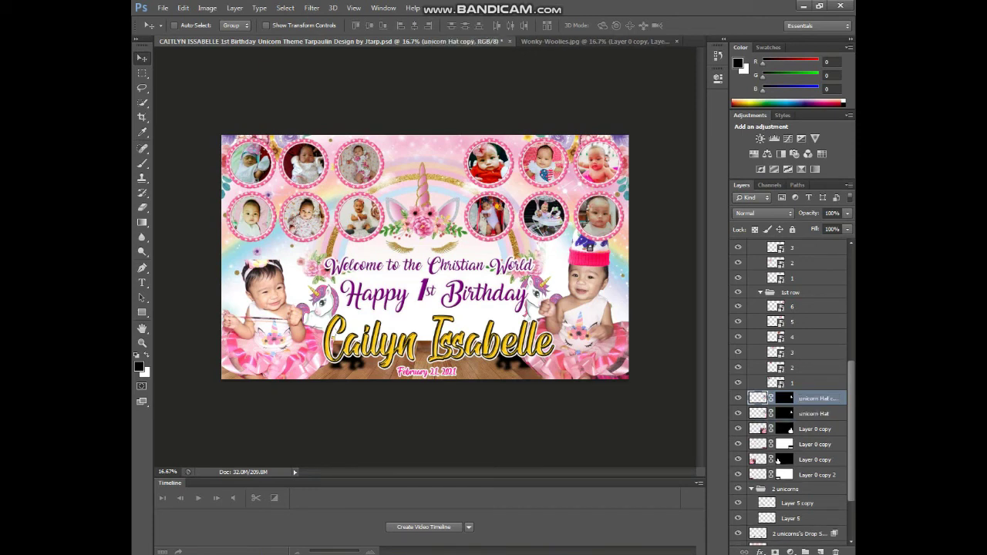
double_click(817, 397)
key(Return)
key(ctrl+bracketleft)
key(ctrl+bracketleft)
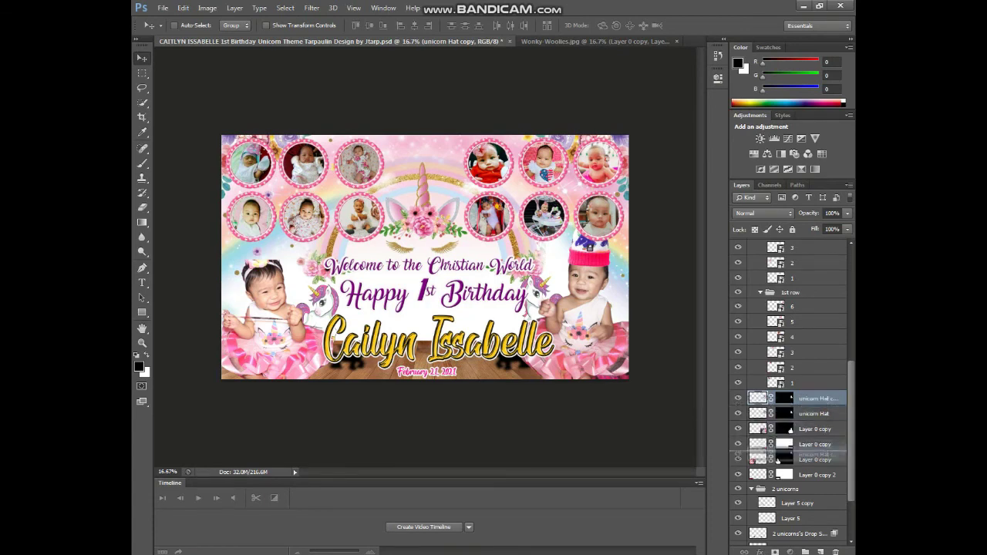
key(ctrl+bracketleft)
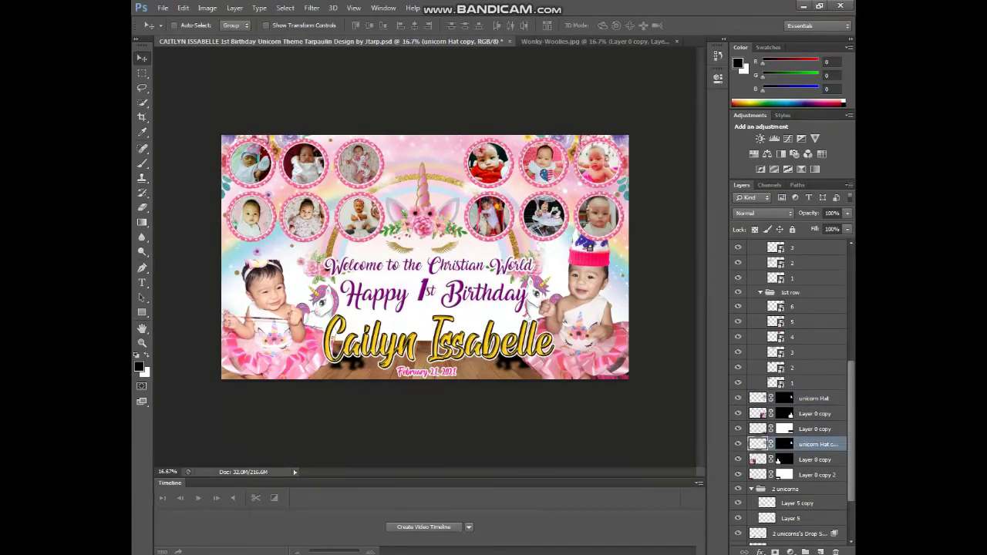
drag(593, 235, 264, 238)
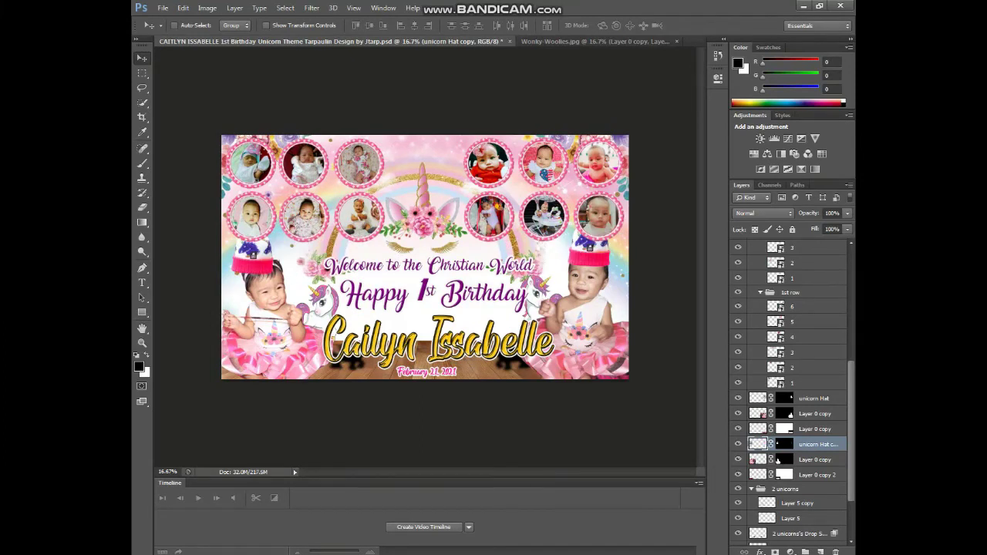
Rotate the hat copy about −20°, widen it to roughly 108% and nudge it onto the left baby's head
key(ctrl+t)
drag(330, 163, 301, 173)
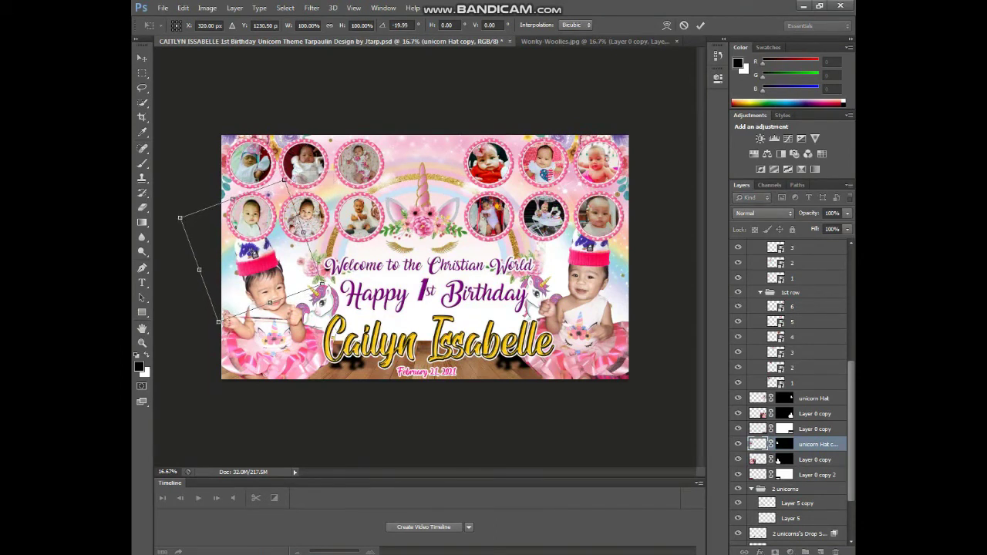
drag(303, 231, 310, 229)
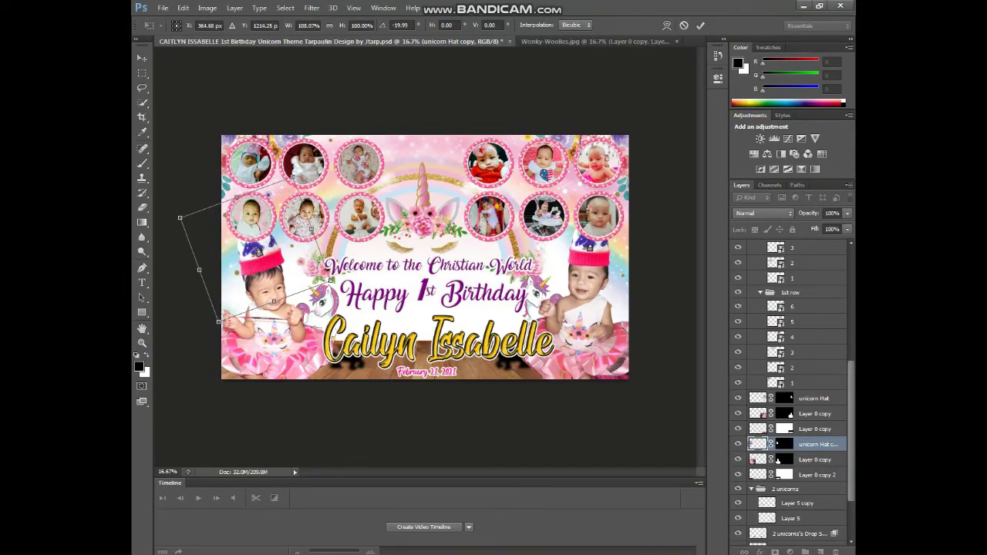
drag(254, 255, 252, 258)
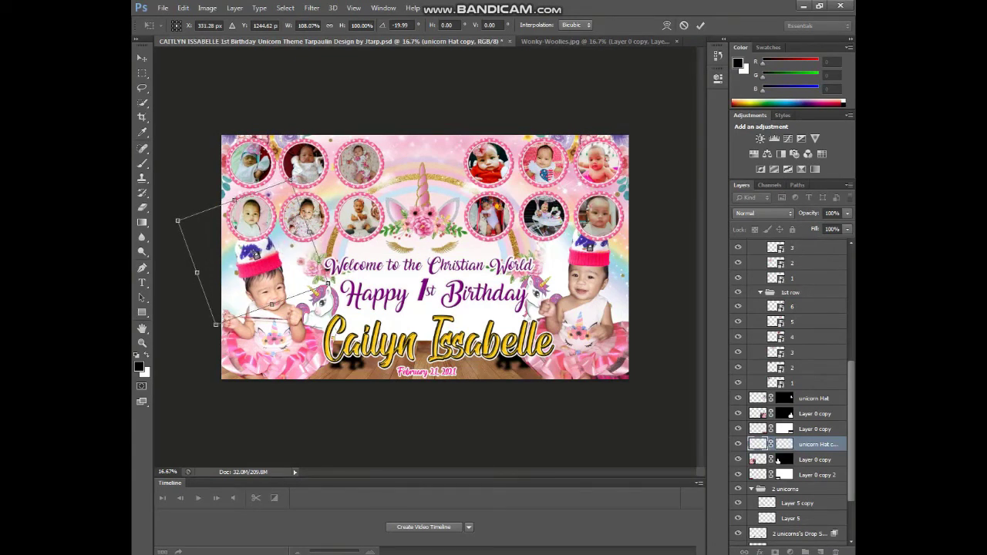
drag(252, 258, 250, 263)
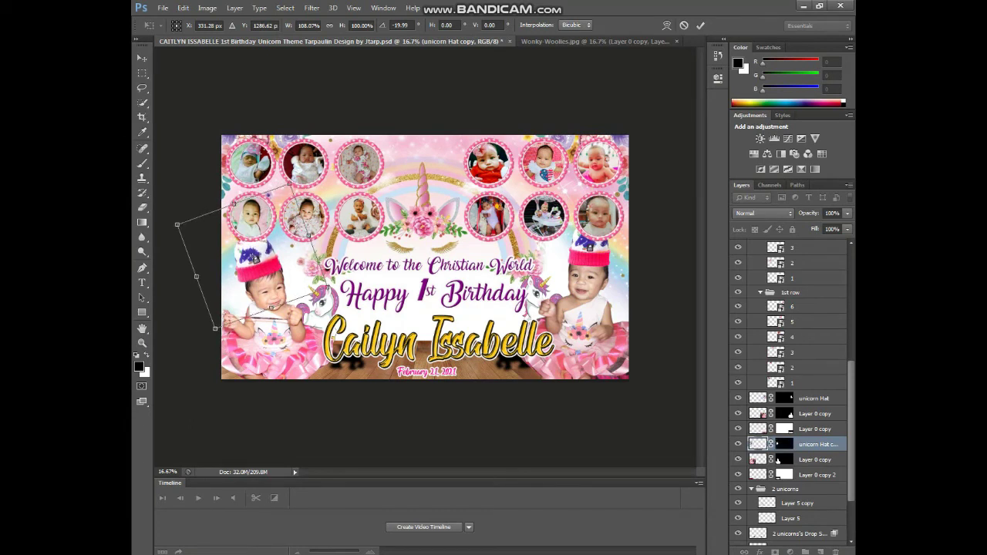
key(Right)
key(Right)
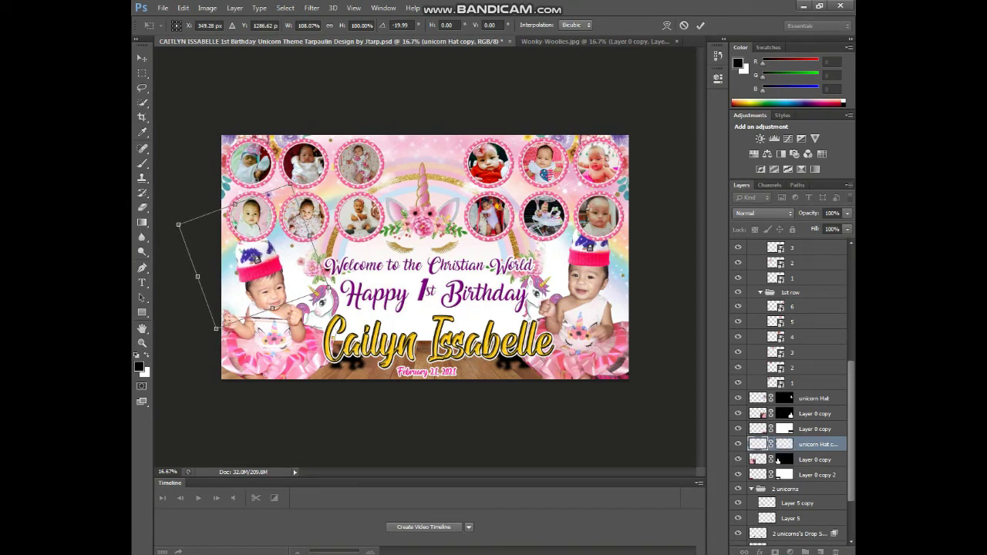
key(Down)
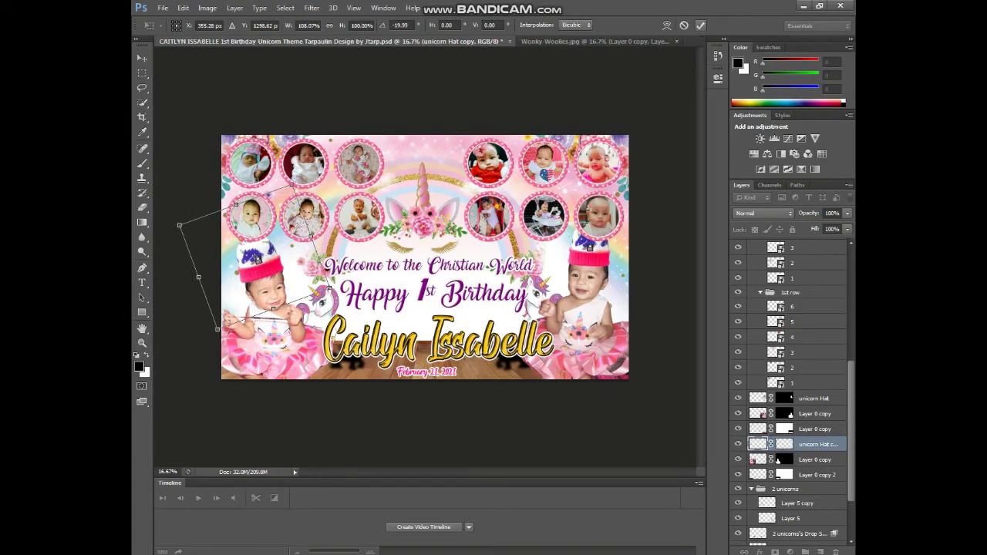
key(Return)
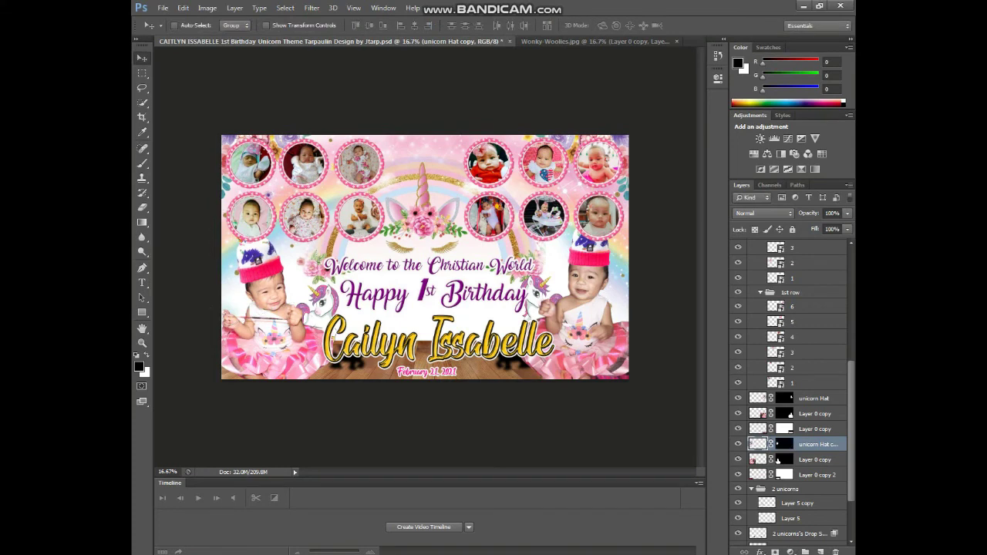
key(ctrl+t)
Warp the left baby's hat copy to hug her head, then select the right photo's unicorn Hat layer
right_click(272, 276)
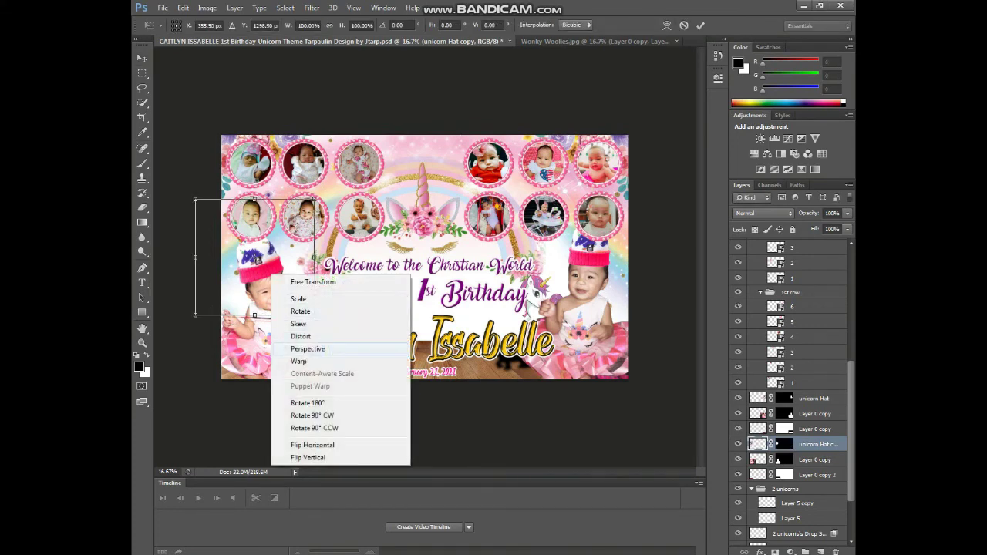
click(298, 361)
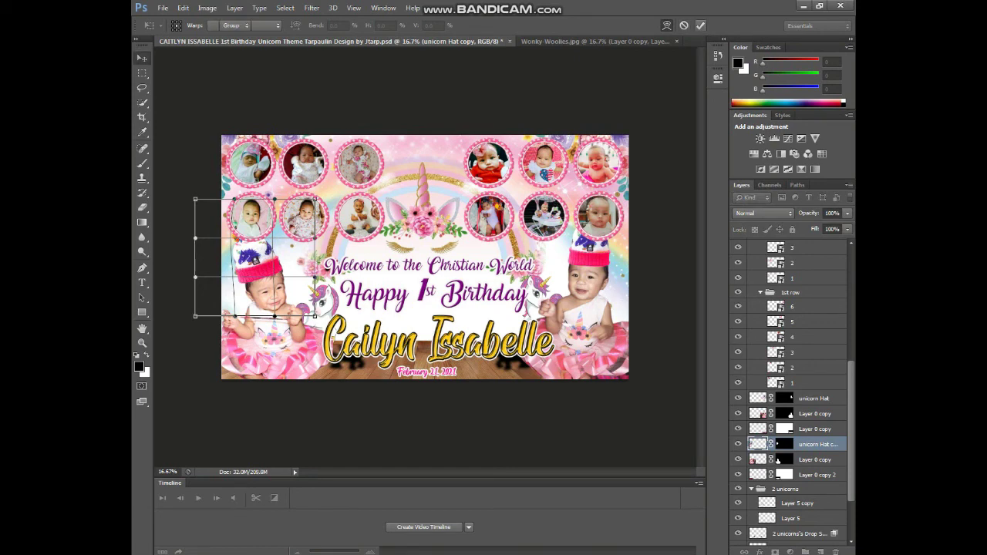
key(Return)
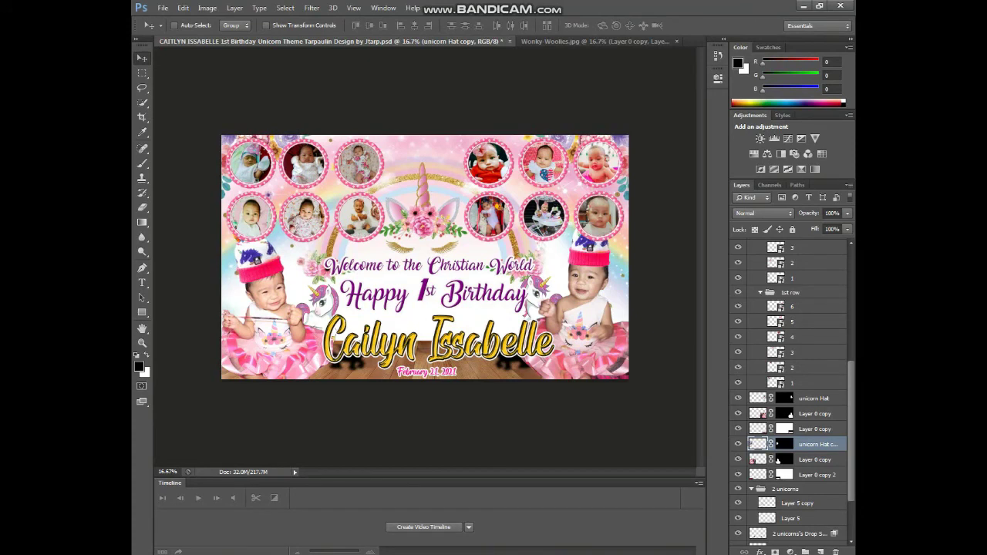
key(alt+bracketright)
key(alt+bracketright)
key(alt+bracketright)
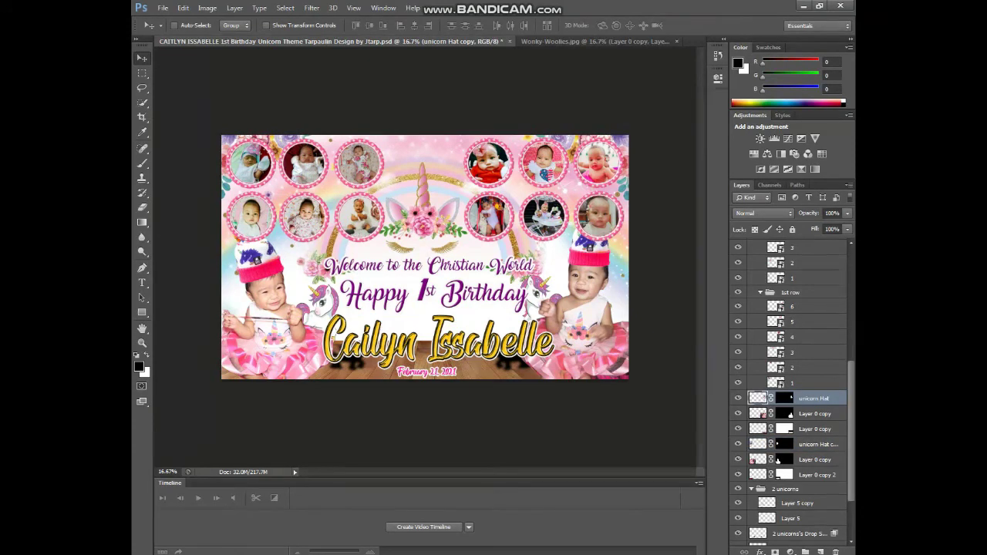
Tilt the right baby's knit hat about 3°, nudge it up-left, and skew its top-right corner
key(ctrl+t)
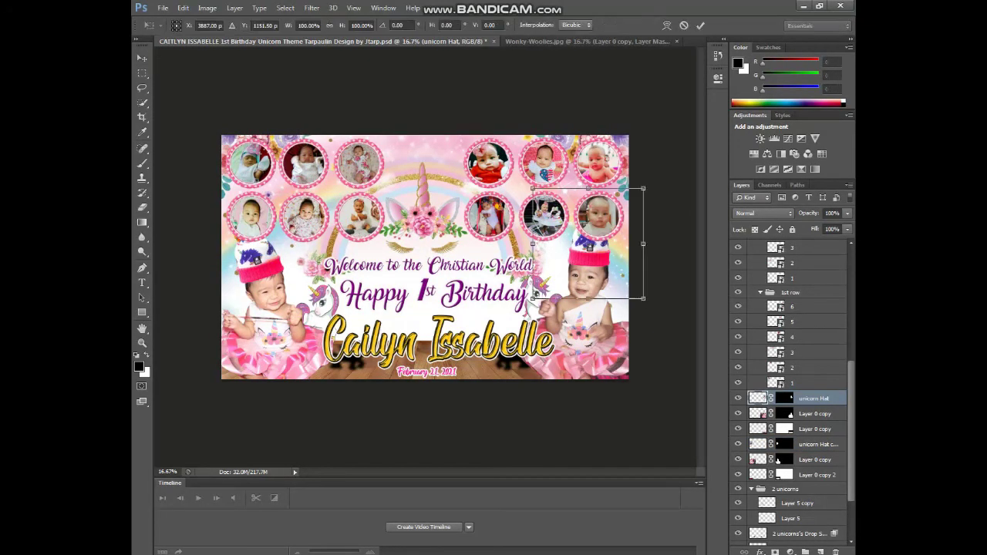
drag(649, 185, 651, 193)
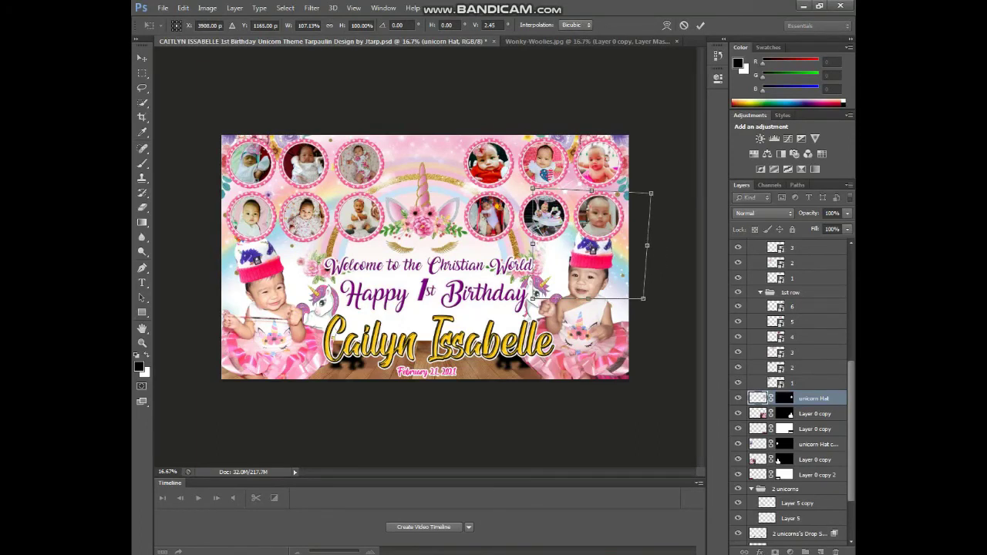
drag(535, 294, 532, 292)
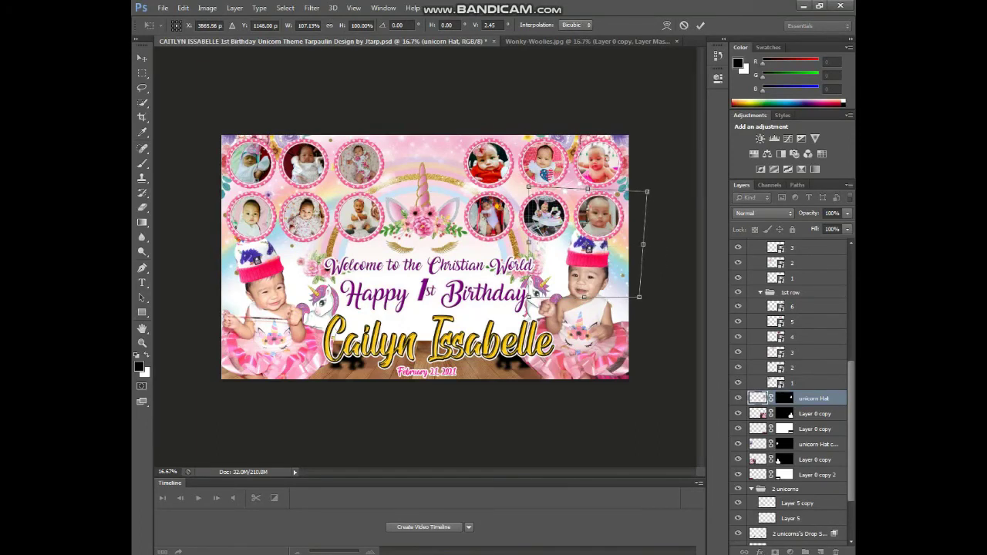
drag(646, 191, 650, 193)
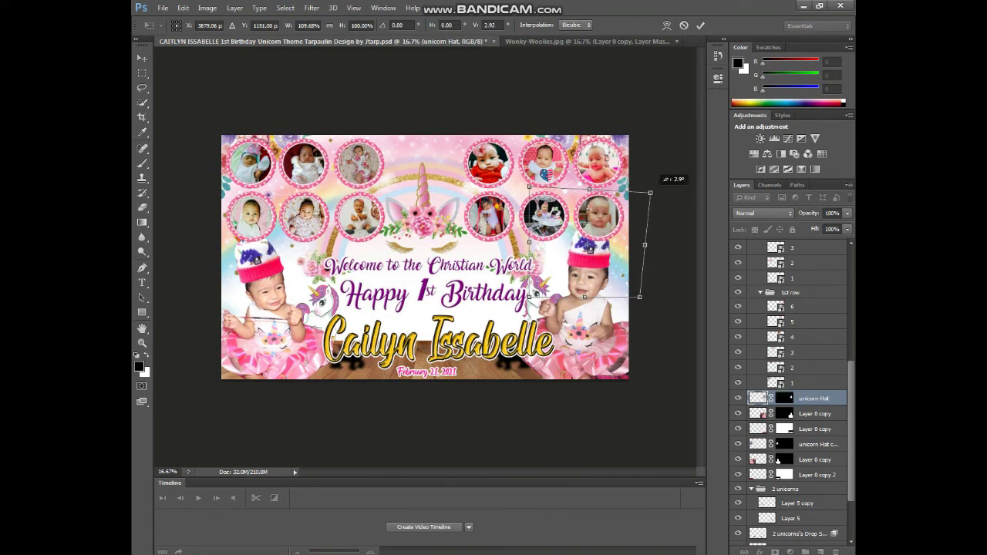
drag(650, 193, 656, 193)
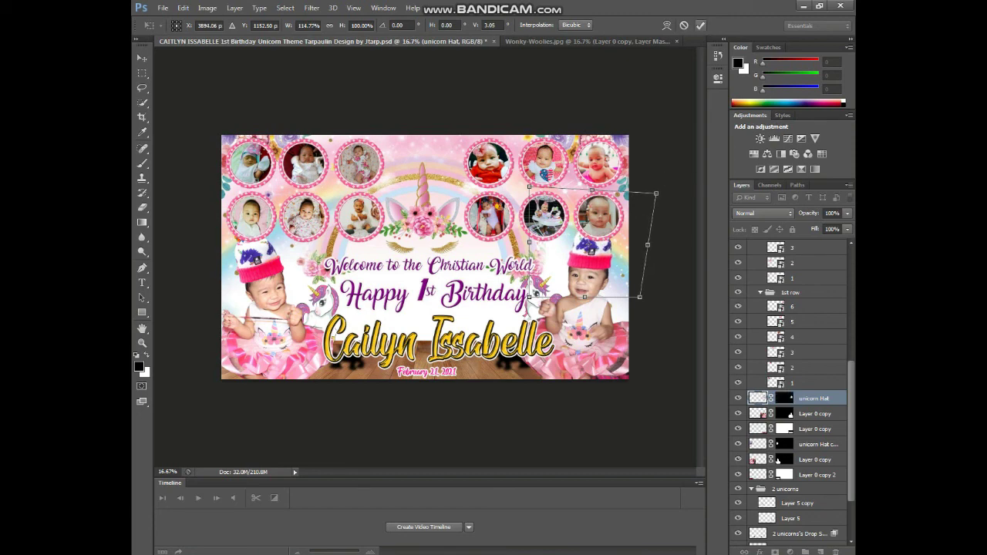
click(700, 24)
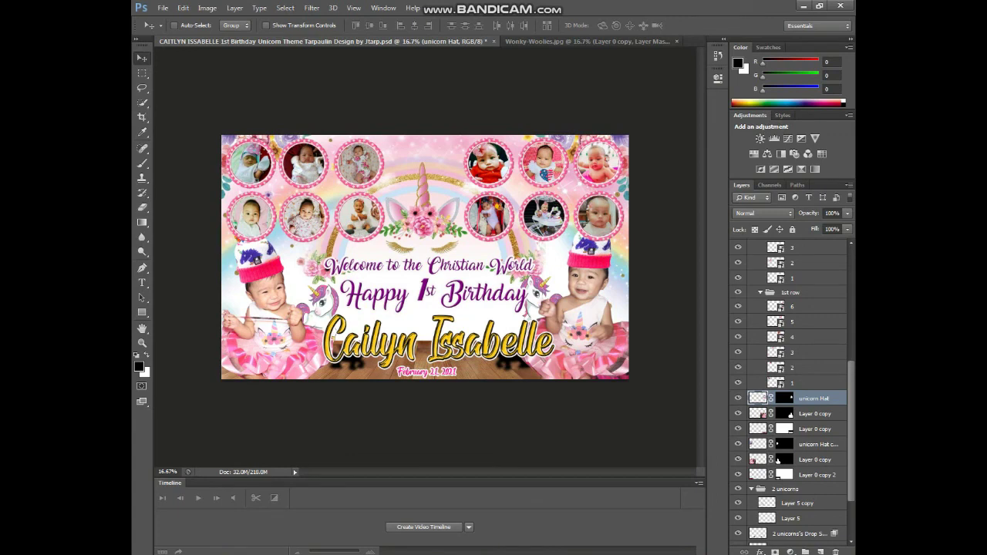
key(ctrl+t)
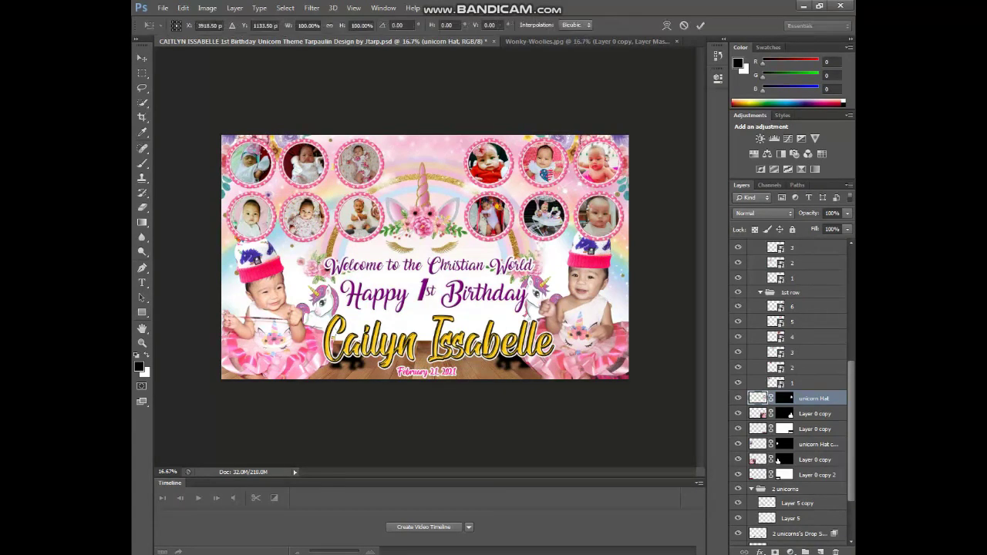
Warp the right baby's beanie onto her head, commit it, and save the tarpaulin
right_click(594, 264)
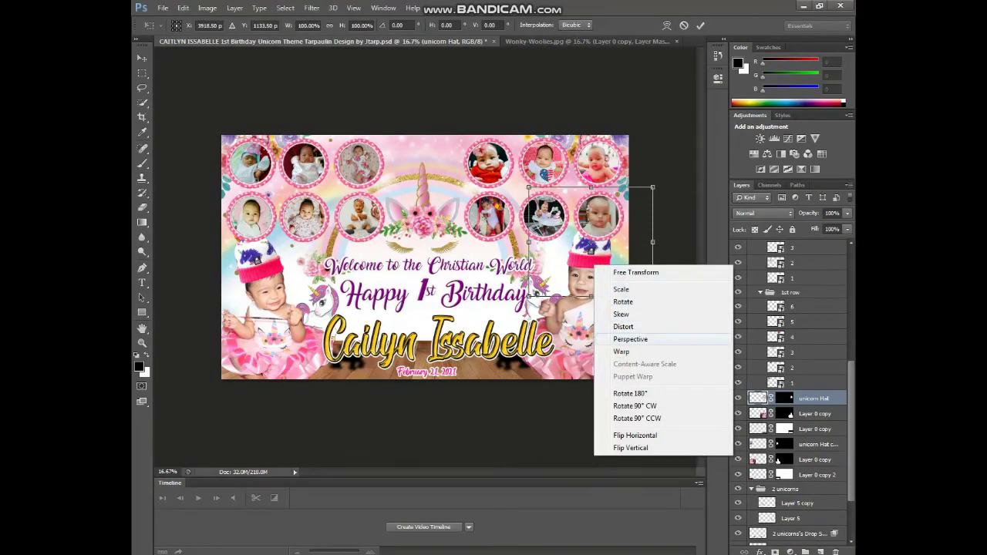
click(621, 352)
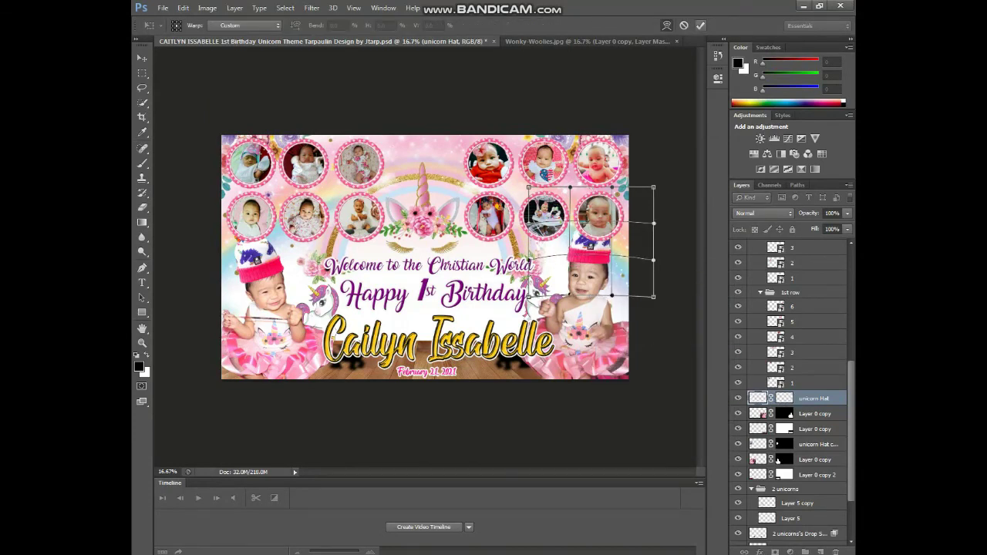
key(Return)
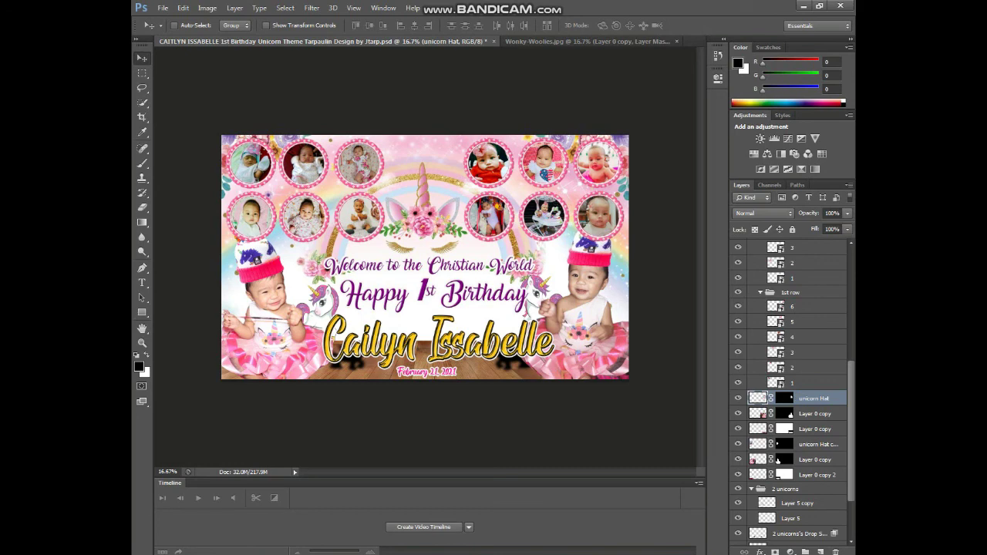
key(ctrl+s)
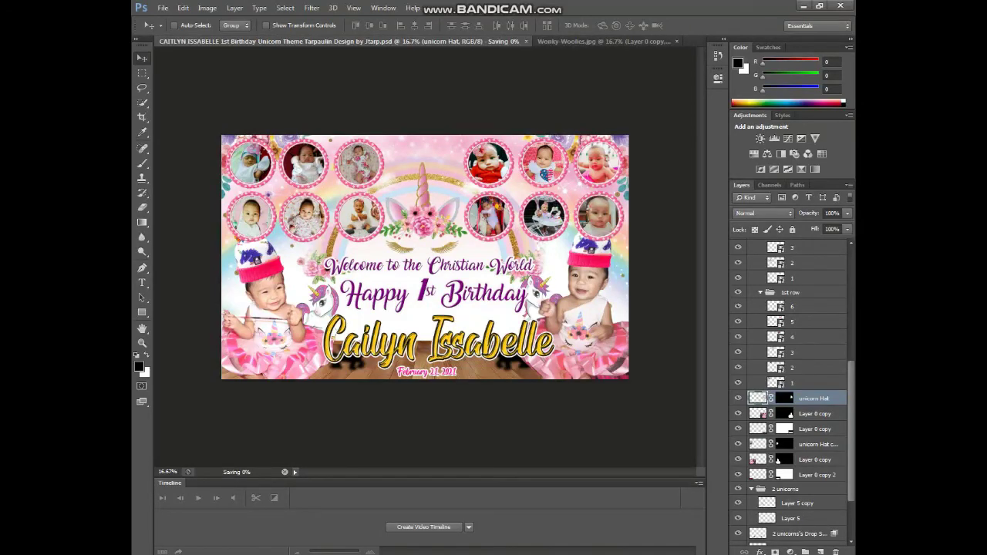
Close Wonky-Woolies.jpg, discarding its unsaved changes
key(ctrl+Tab)
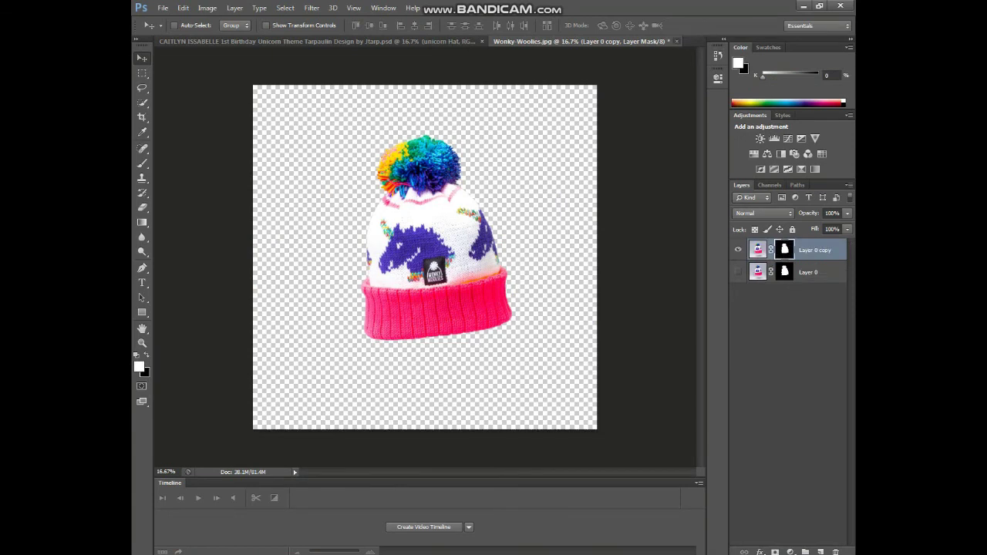
click(676, 41)
key(n)
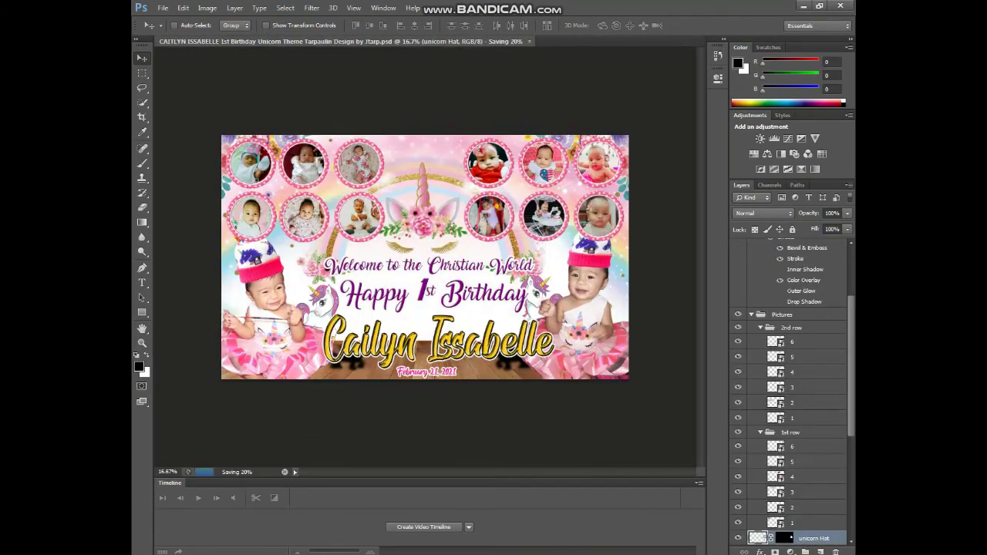